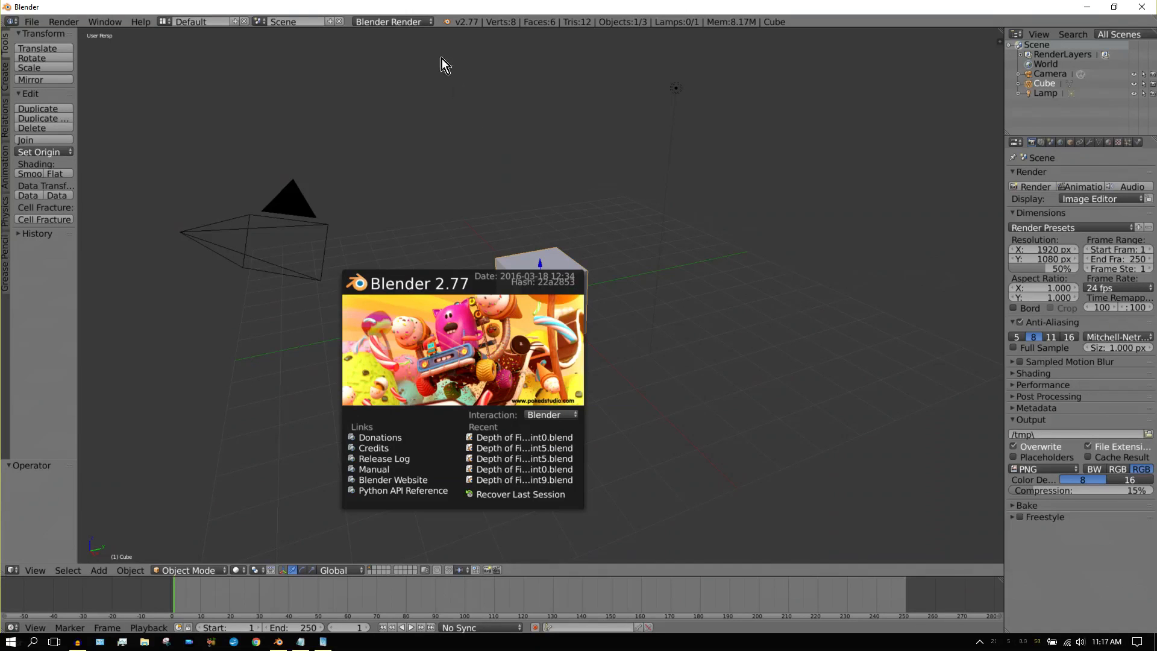
Step: Switch the render engine to Cycles Render and widen the properties editor
{"action": "left_click", "coordinate": [430, 20]}
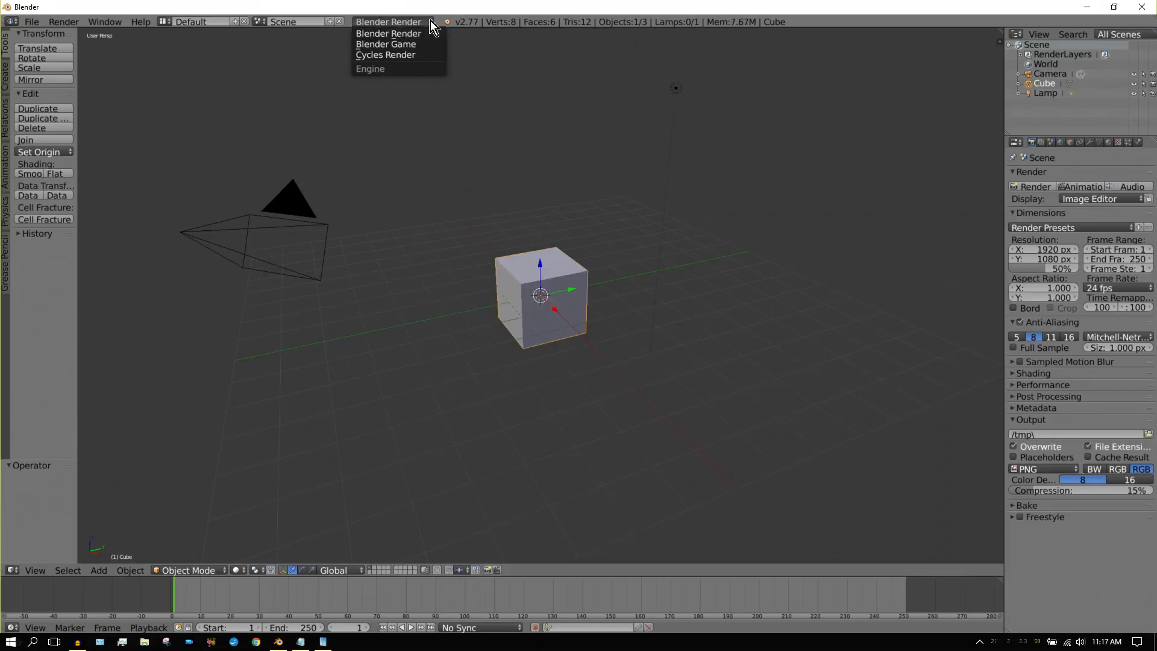
{"action": "left_click", "coordinate": [418, 55]}
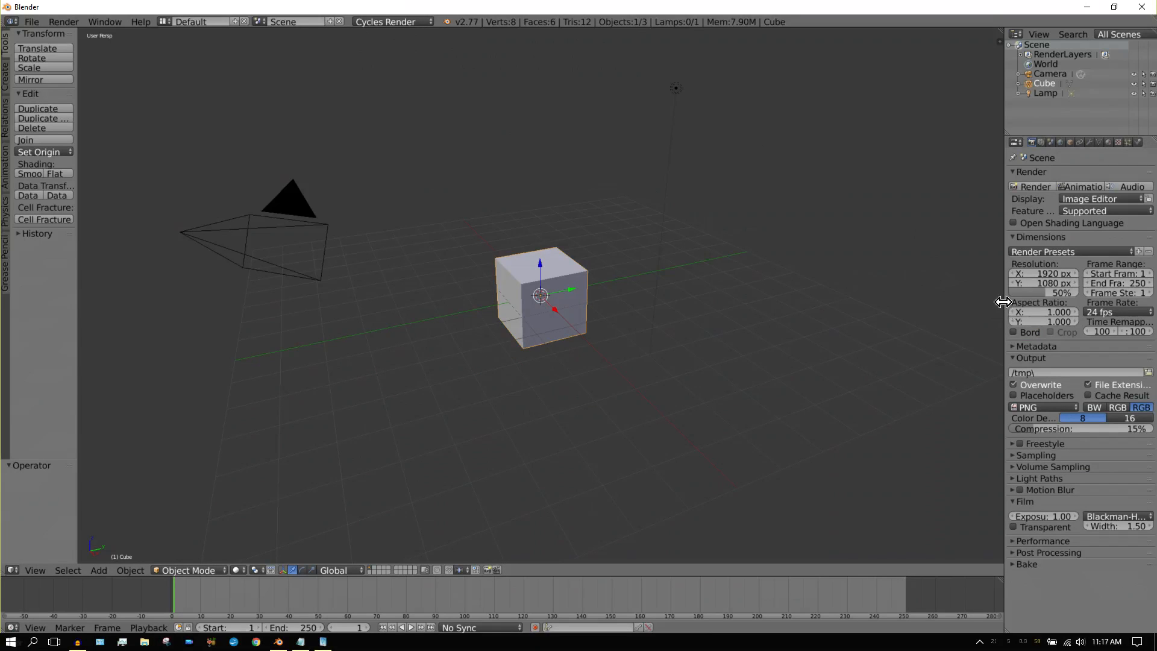
{"action": "left_click_drag", "start_coordinate": [1003, 302], "coordinate": [940, 302]}
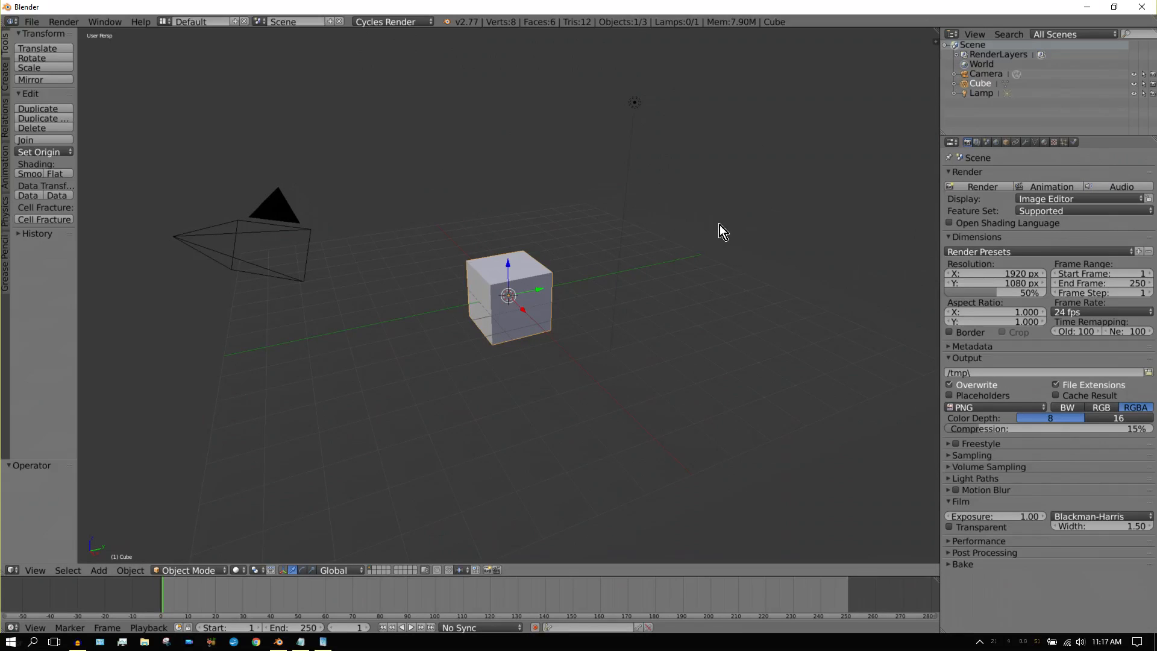
Step: Start the Screencast Keys display for the 3D view
{"action": "key", "text": "n"}
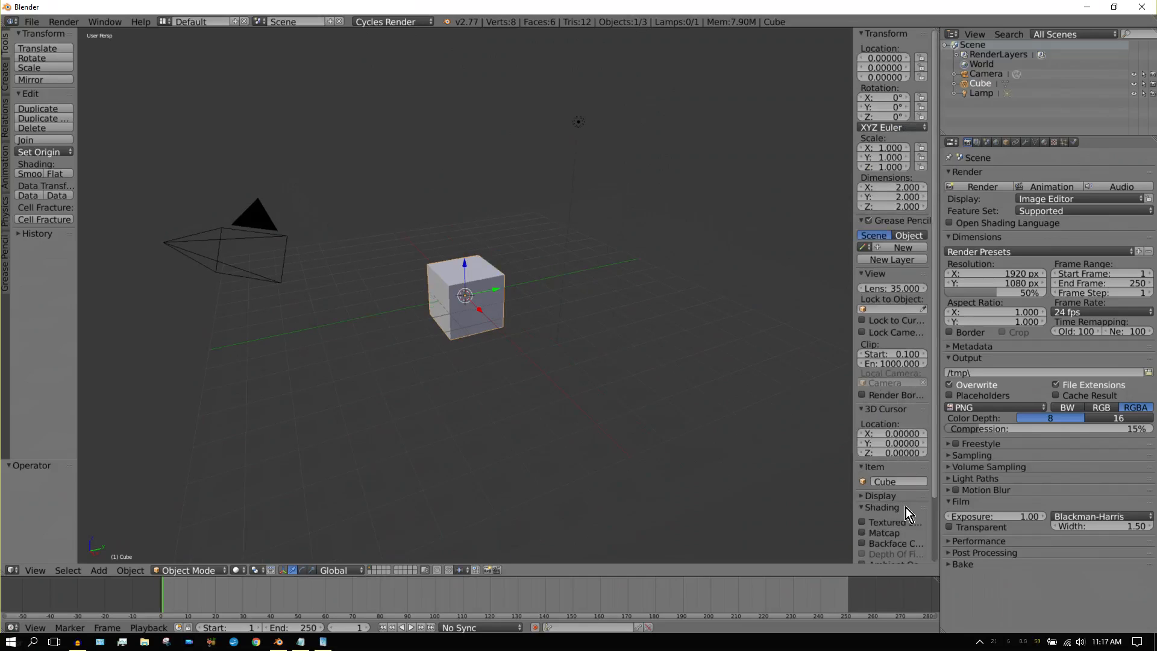
{"action": "scroll", "coordinate": [938, 466], "scroll_direction": "down", "scroll_amount": 1}
{"action": "scroll", "coordinate": [938, 467], "scroll_direction": "down", "scroll_amount": 3}
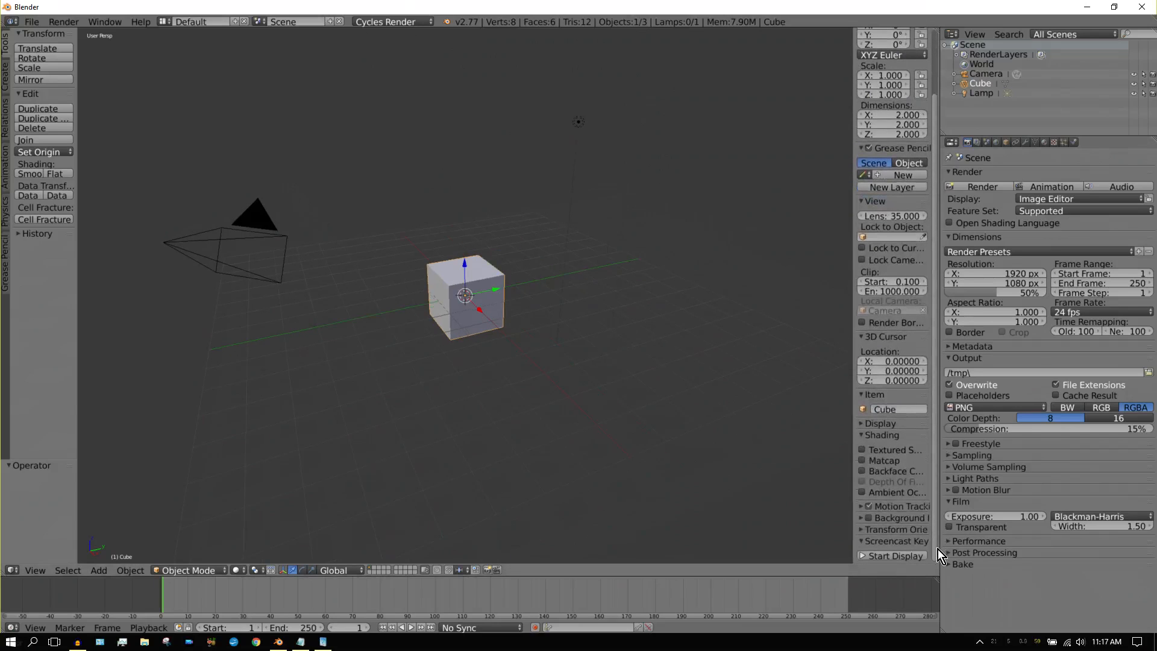
{"action": "left_click", "coordinate": [879, 556]}
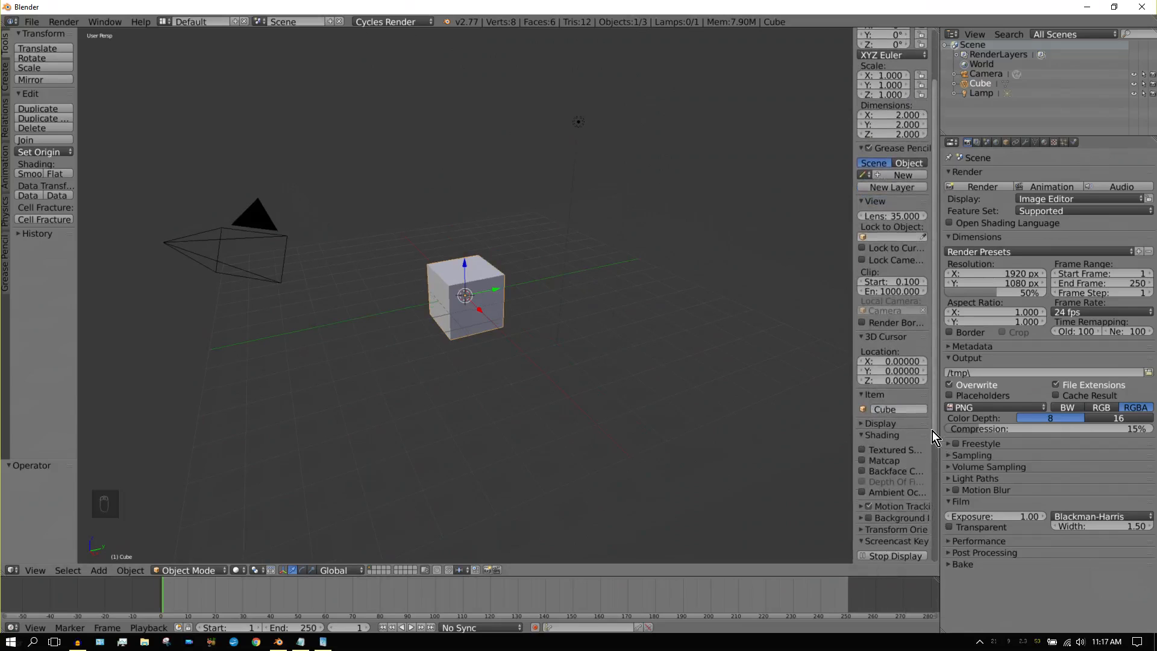
Step: Set the Screencast Keys text size to 50 and its mouse icon size to 100
{"action": "scroll", "coordinate": [936, 406], "scroll_direction": "down", "scroll_amount": 7}
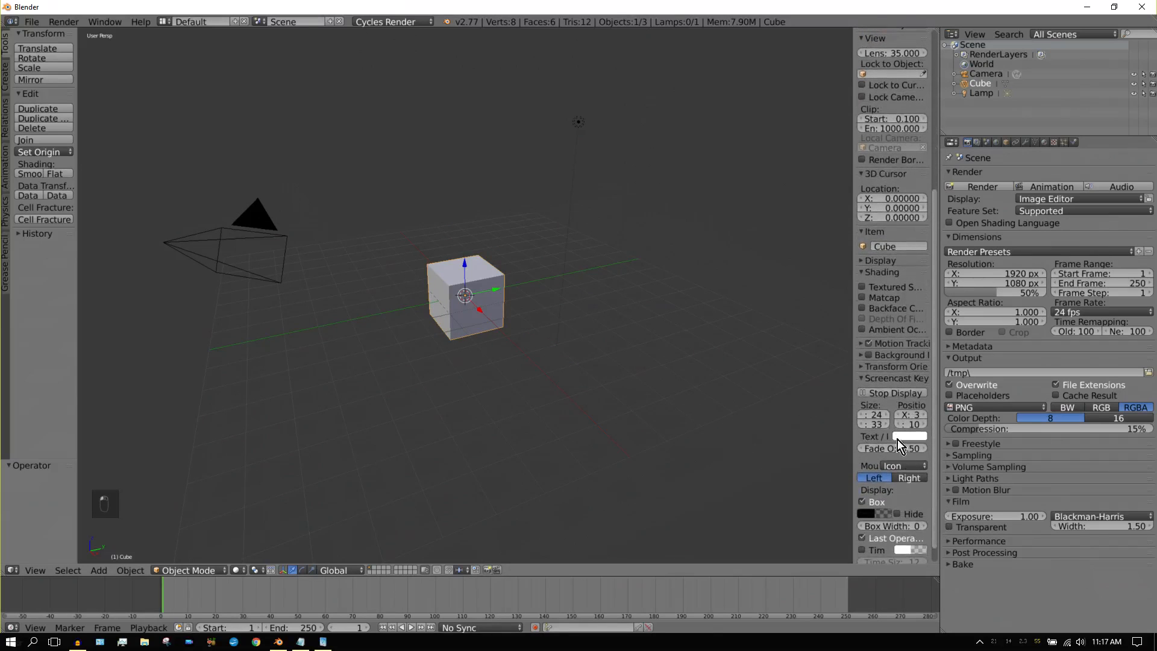
{"action": "type", "text": "50"}
{"action": "key", "text": "Return"}
{"action": "type", "text": "100"}
{"action": "key", "text": "Return"}
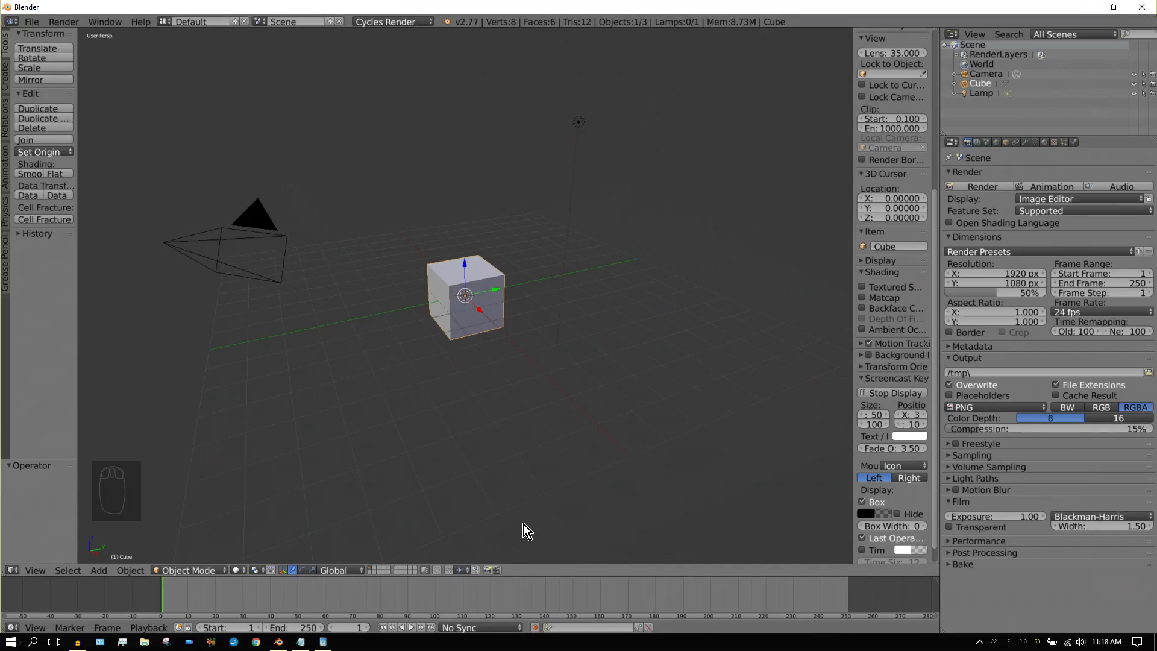
Step: Delete the default cube from the scene
{"action": "right_click", "coordinate": [484, 287]}
{"action": "key", "text": "Delete"}
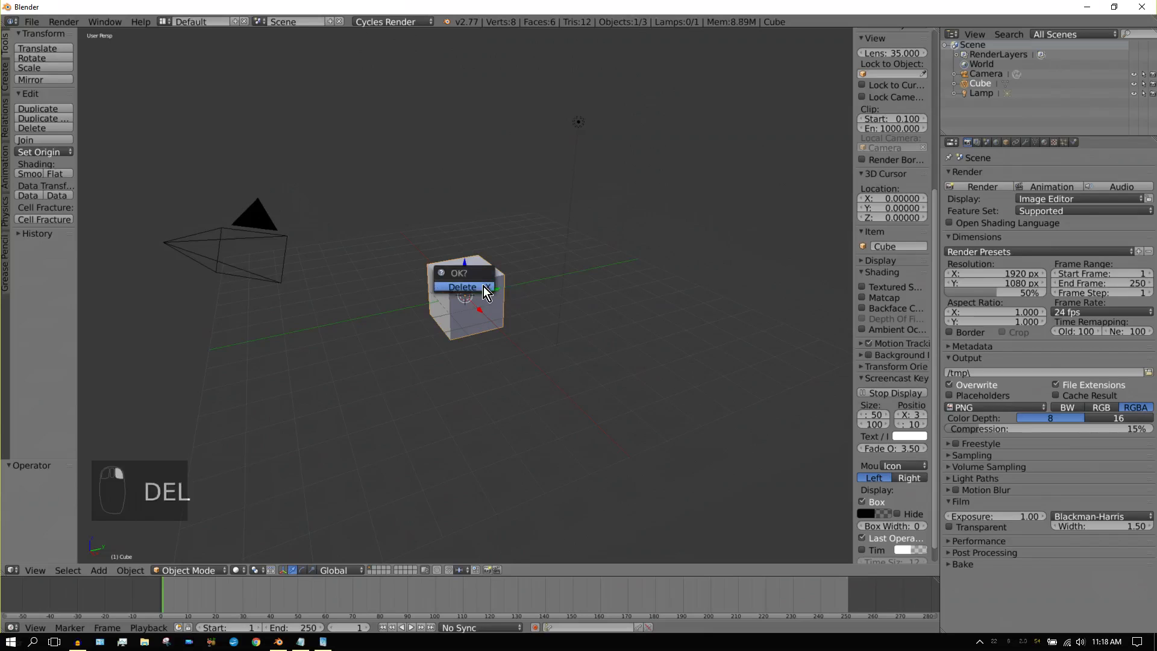
{"action": "left_click", "coordinate": [483, 287]}
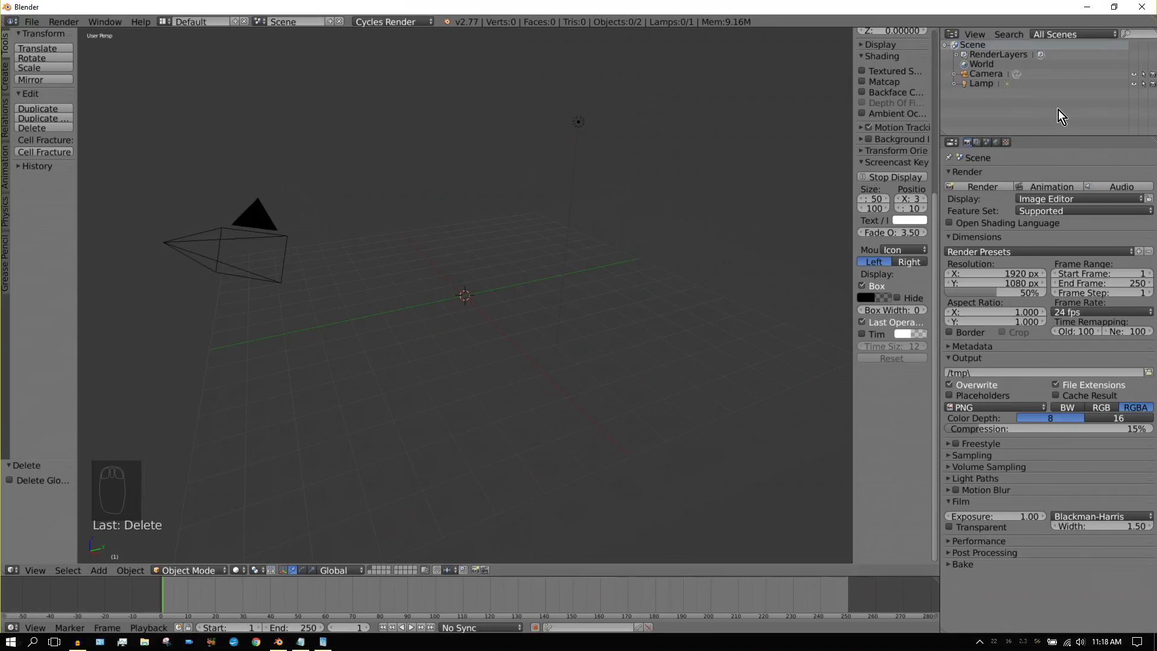
Step: Hide the camera in the viewport and delete the default lamp
{"action": "left_click", "coordinate": [1134, 74]}
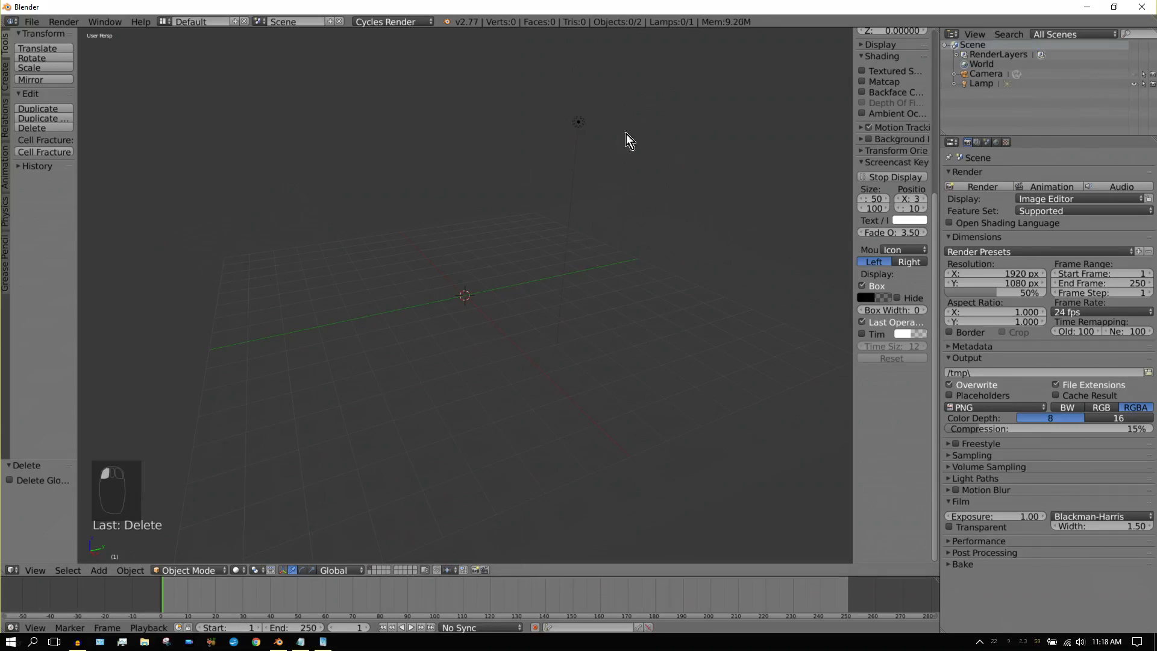
{"action": "right_click", "coordinate": [580, 123]}
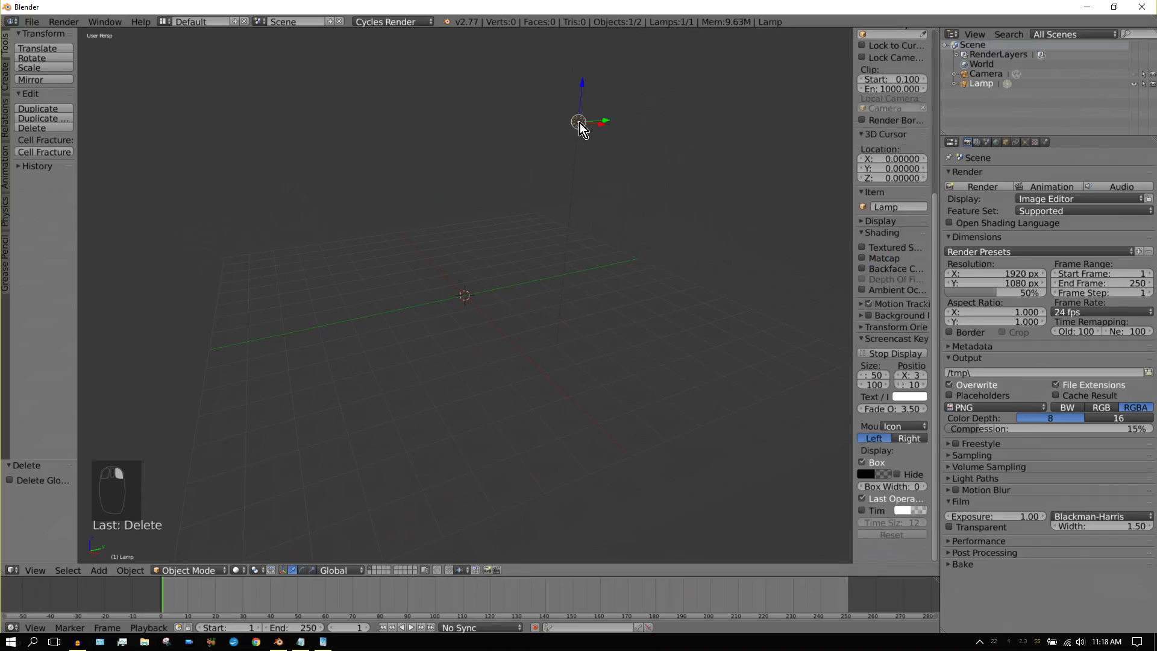
{"action": "key", "text": "Delete"}
{"action": "left_click", "coordinate": [580, 123]}
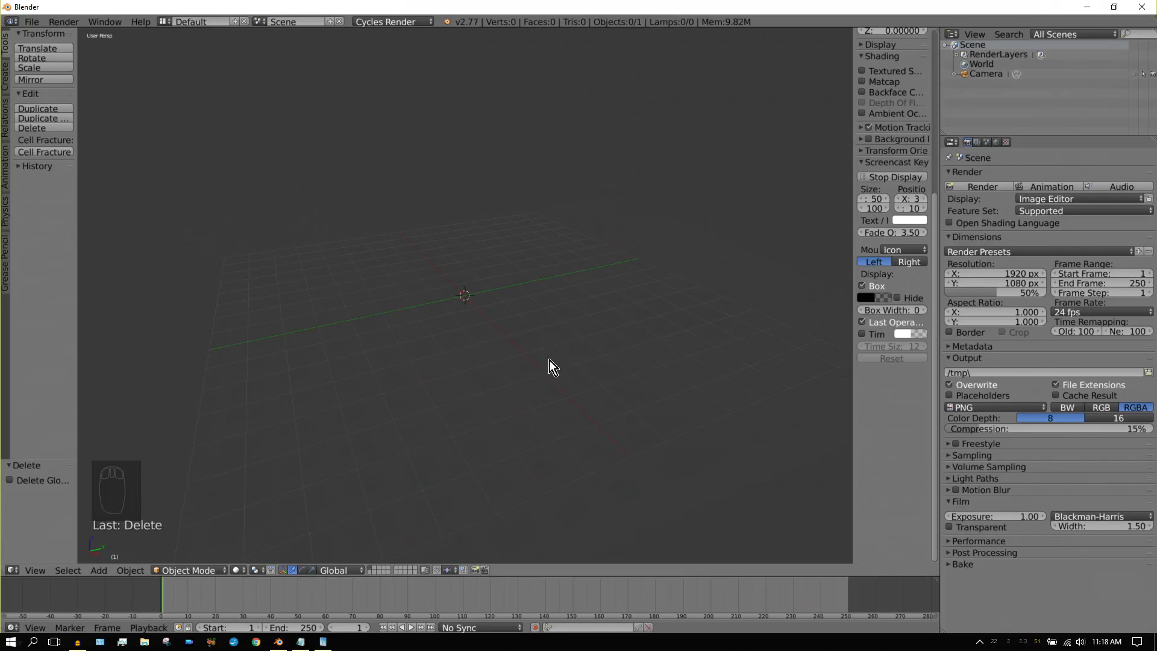
Step: Save the scene in D:\Downloads under the file name "Dynamic Paint Wave Effect"
{"action": "left_click", "coordinate": [30, 21]}
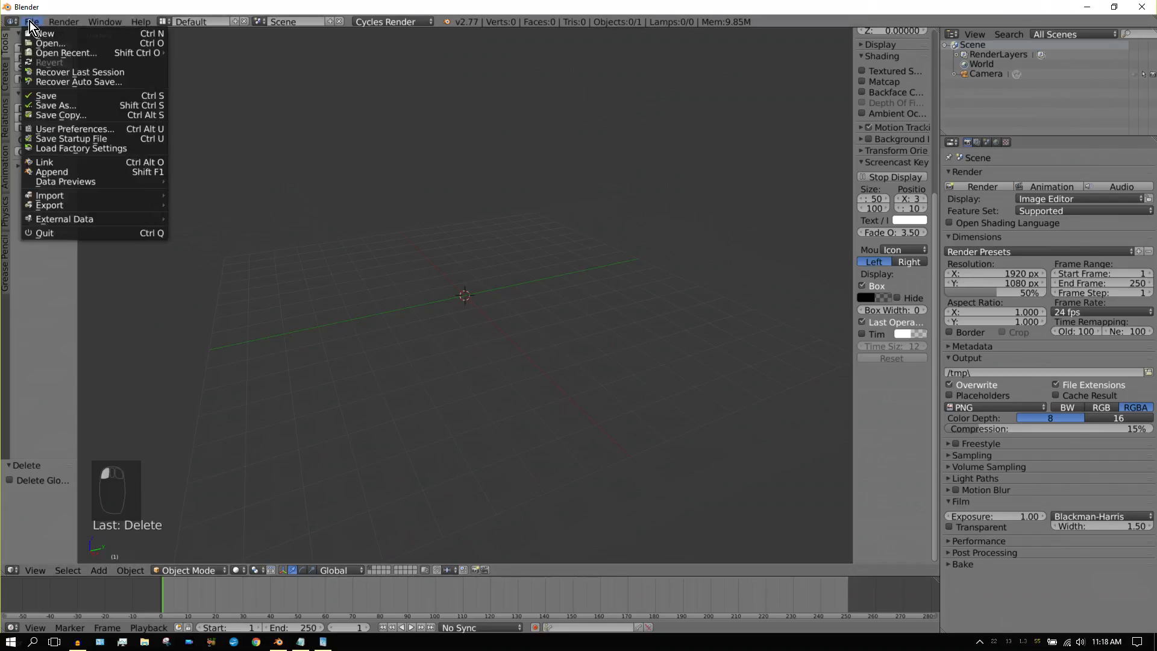
{"action": "left_click", "coordinate": [62, 102]}
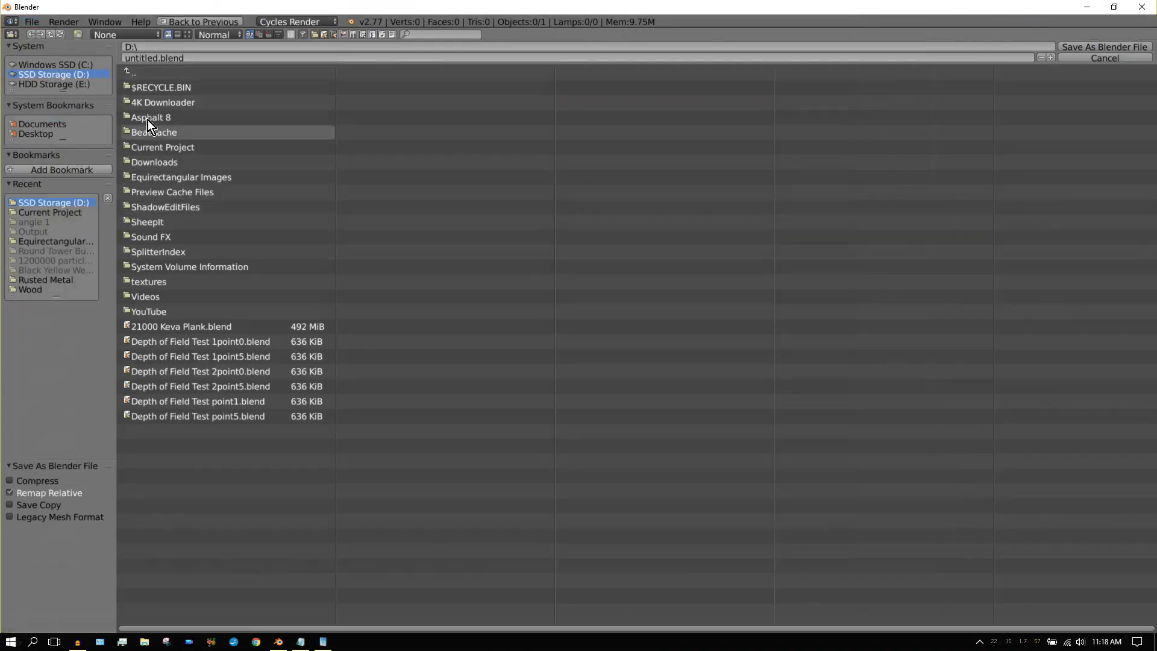
{"action": "left_click", "coordinate": [163, 161]}
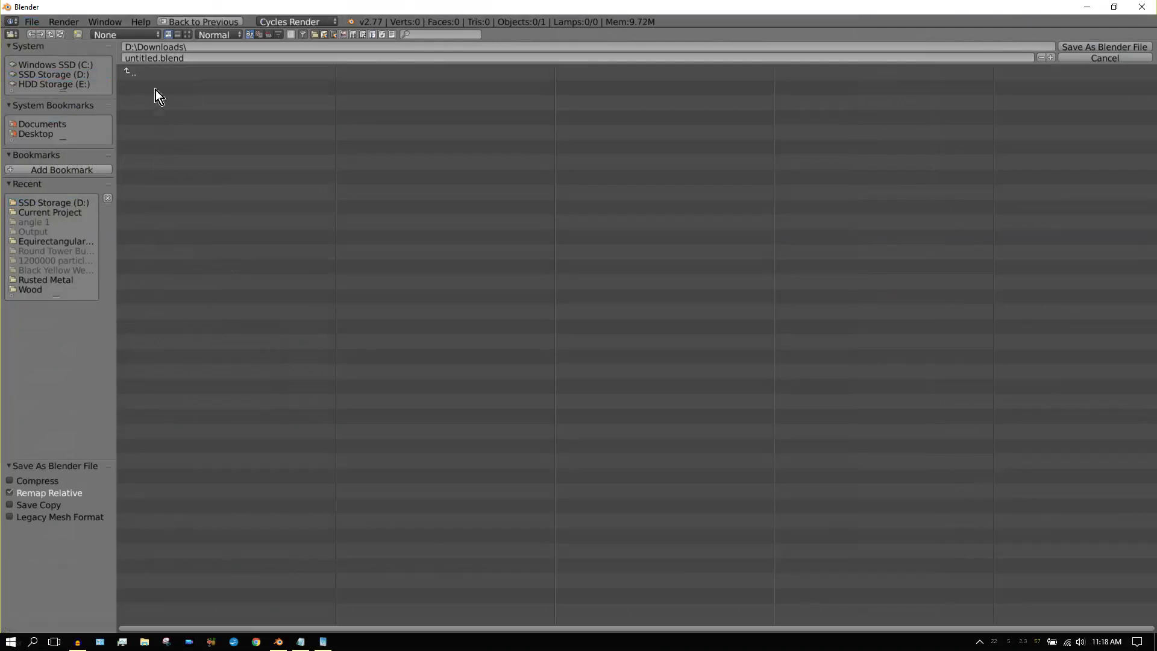
{"action": "left_click", "coordinate": [155, 58]}
{"action": "type", "text": "Dyan"}
{"action": "type", "text": "nam"}
{"action": "type", "text": "ic Paint Wave"}
{"action": "type", "text": " Effect"}
{"action": "key", "text": "Return"}
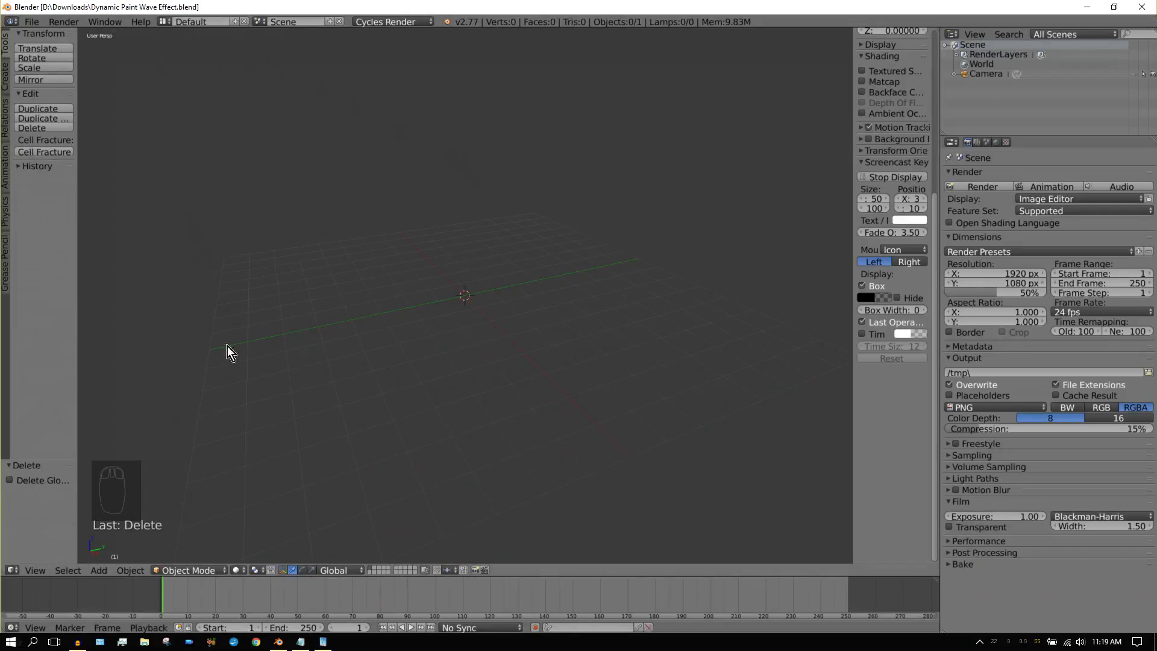
Step: Add a plane mesh at the centre of the scene
{"action": "left_click", "coordinate": [98, 570]}
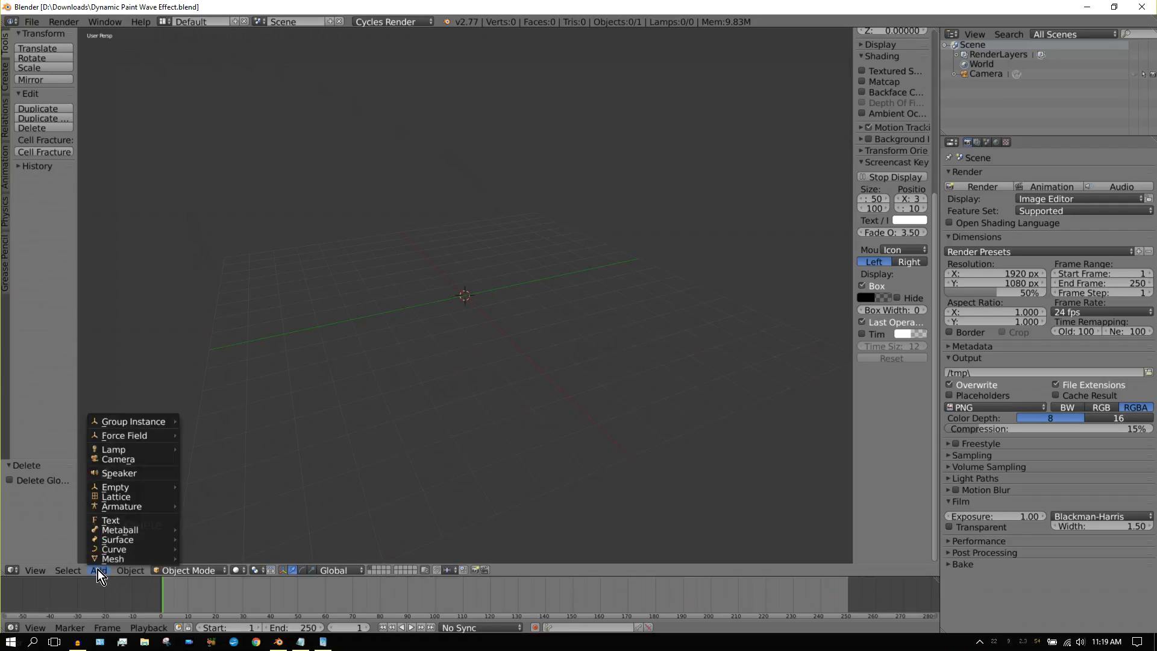
{"action": "mouse_move", "coordinate": [109, 559]}
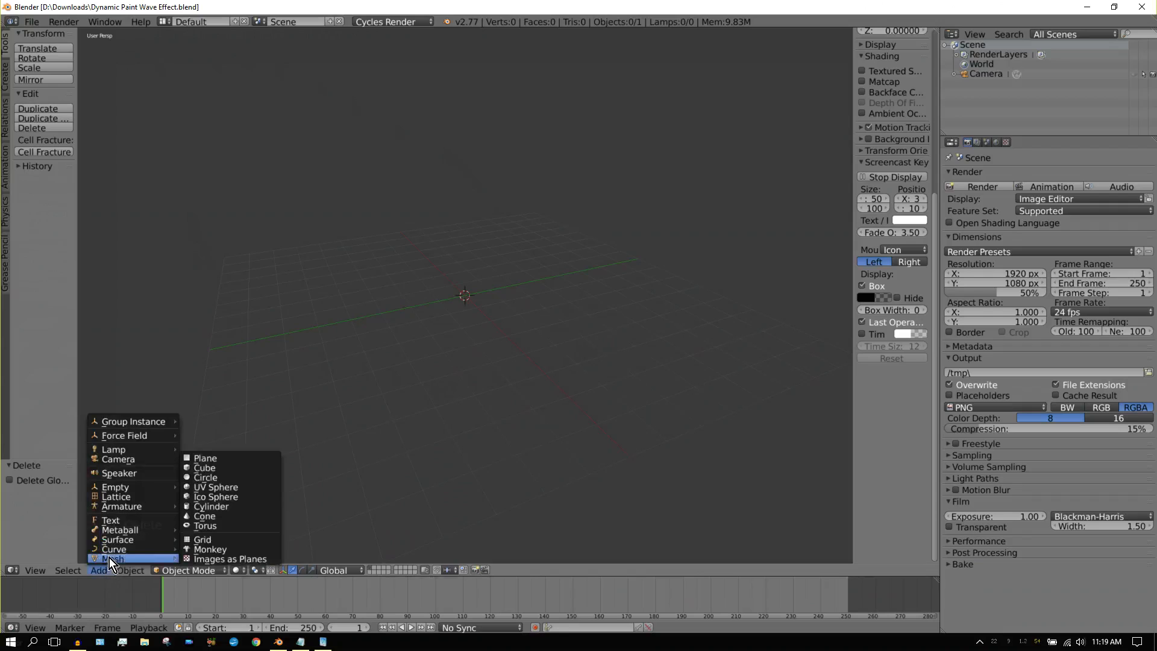
{"action": "left_click", "coordinate": [219, 463]}
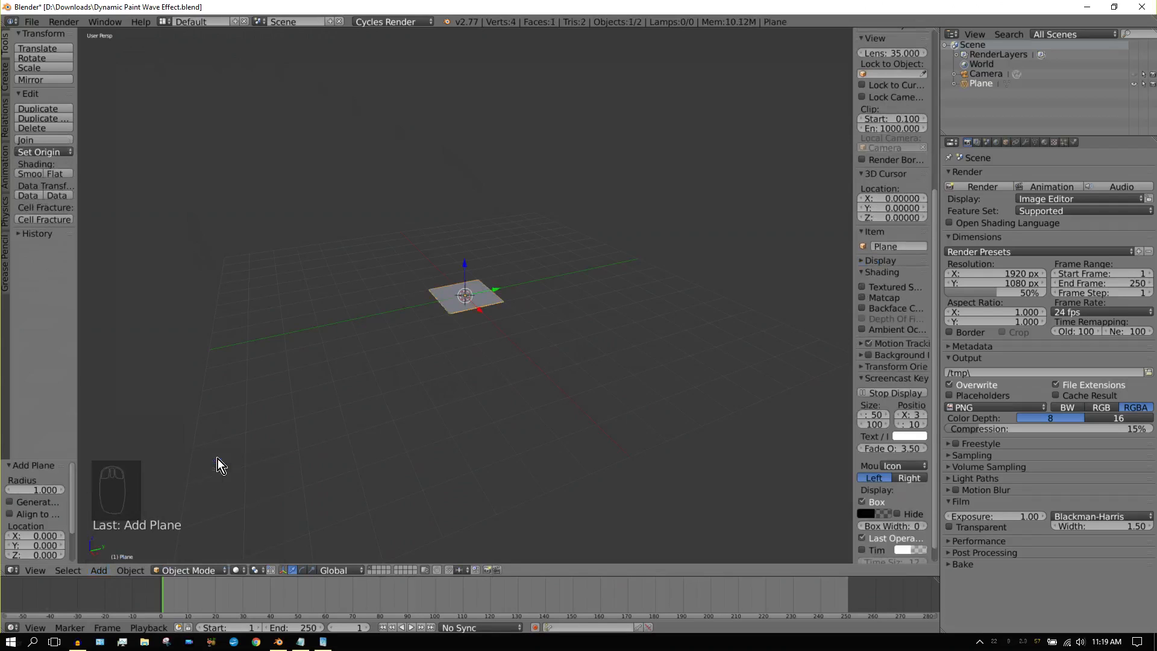
Step: Set the plane's X and Y dimensions to 10
{"action": "left_click", "coordinate": [939, 104]}
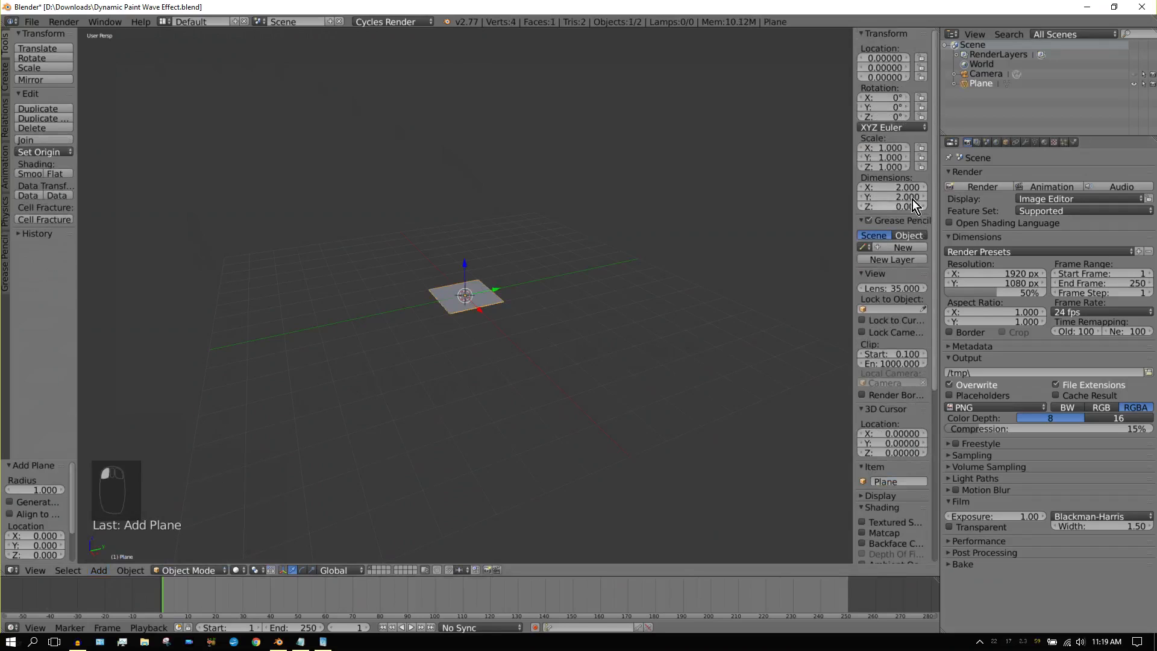
{"action": "left_click", "coordinate": [892, 186]}
{"action": "type", "text": "10"}
{"action": "key", "text": "Return"}
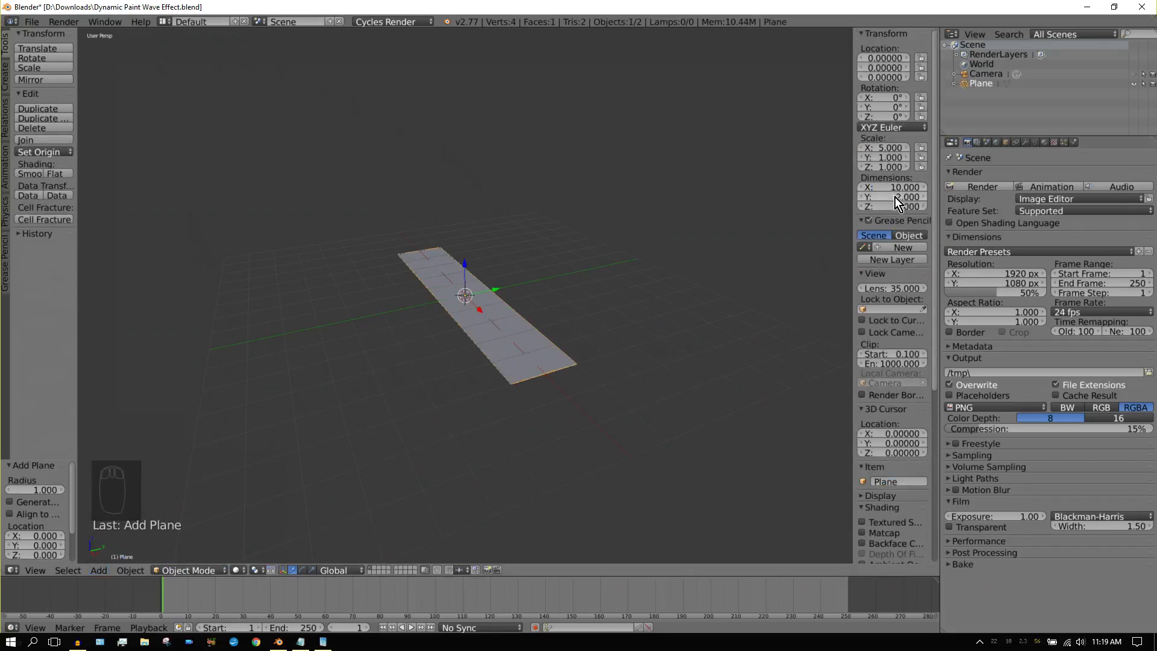
{"action": "left_click", "coordinate": [896, 197]}
{"action": "type", "text": "10"}
{"action": "key", "text": "Return"}
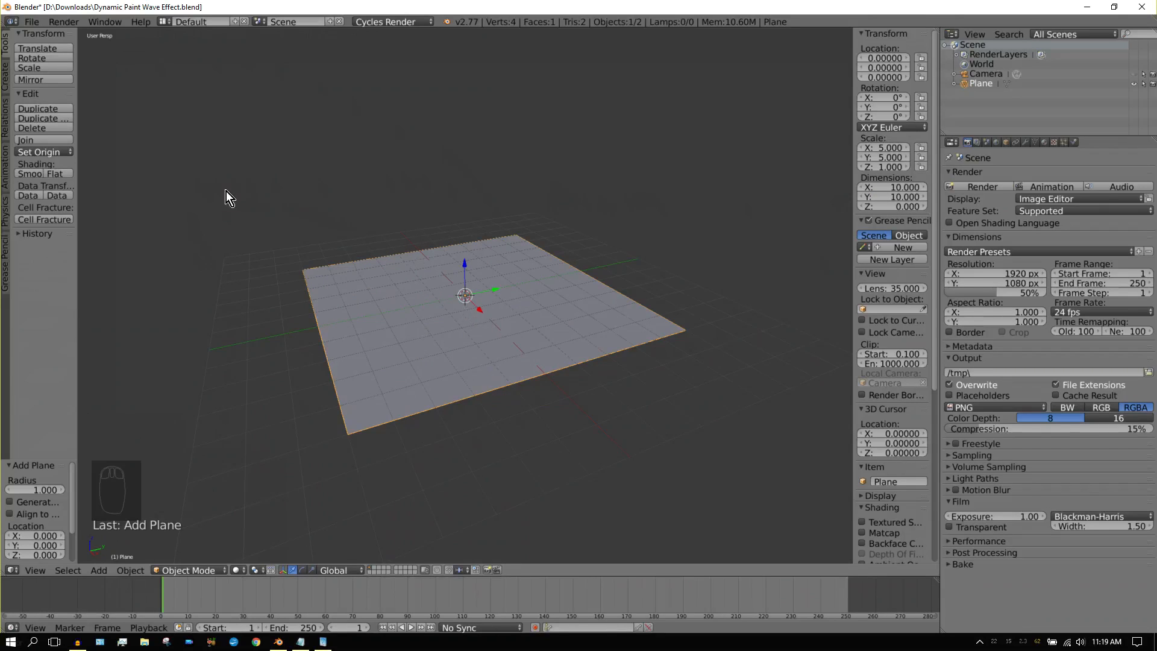
Step: Subdivide the whole plane in Edit Mode with 50 cuts, and return to Object Mode
{"action": "key", "text": "Tab"}
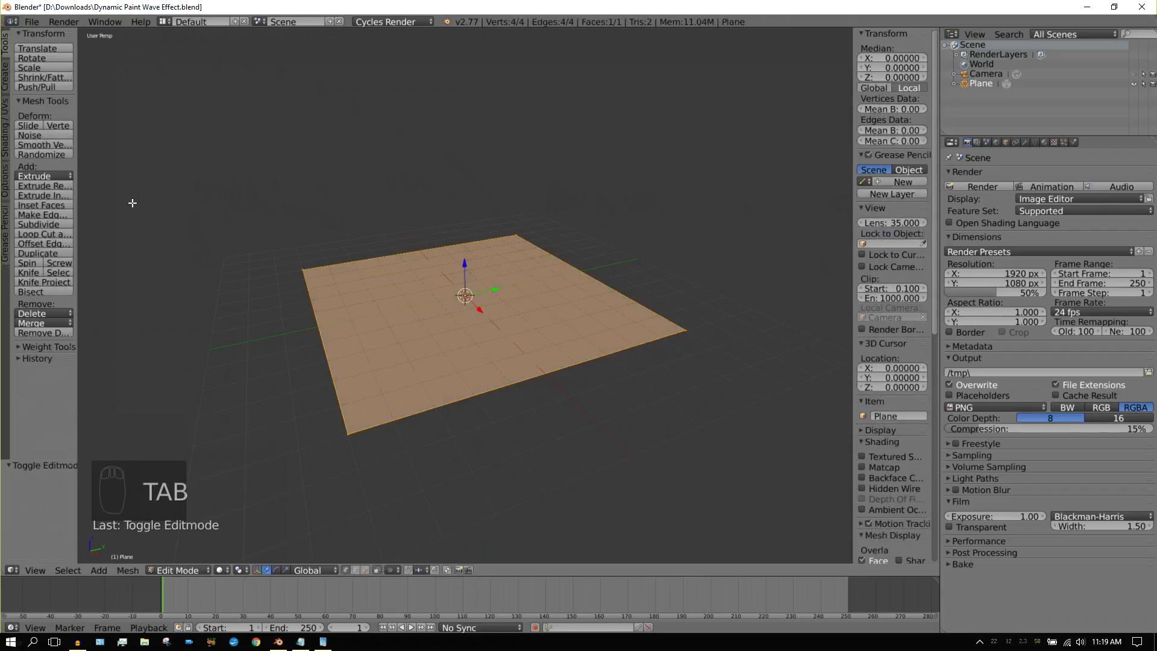
{"action": "left_click", "coordinate": [49, 225]}
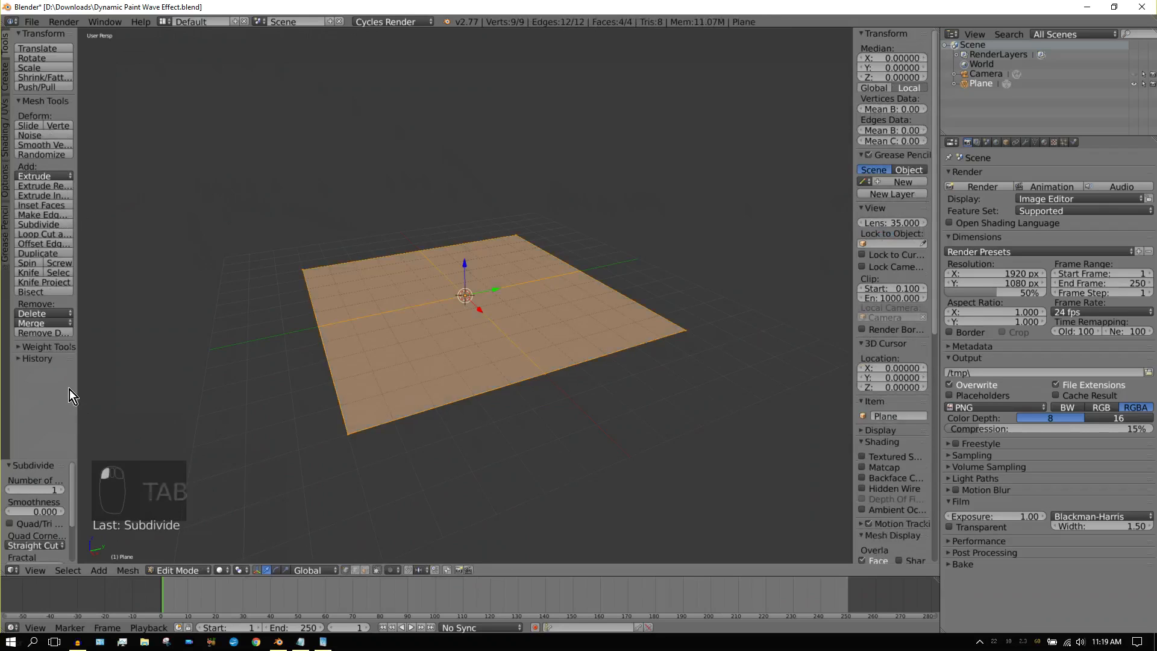
{"action": "left_click", "coordinate": [46, 490]}
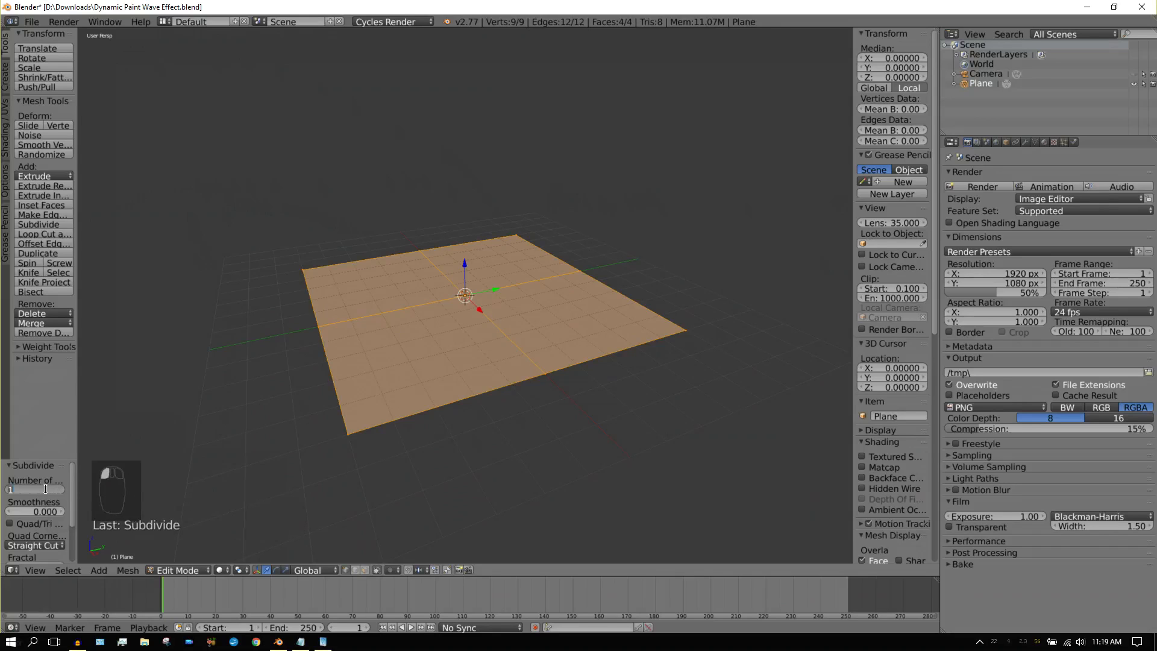
{"action": "type", "text": "50"}
{"action": "key", "text": "Return"}
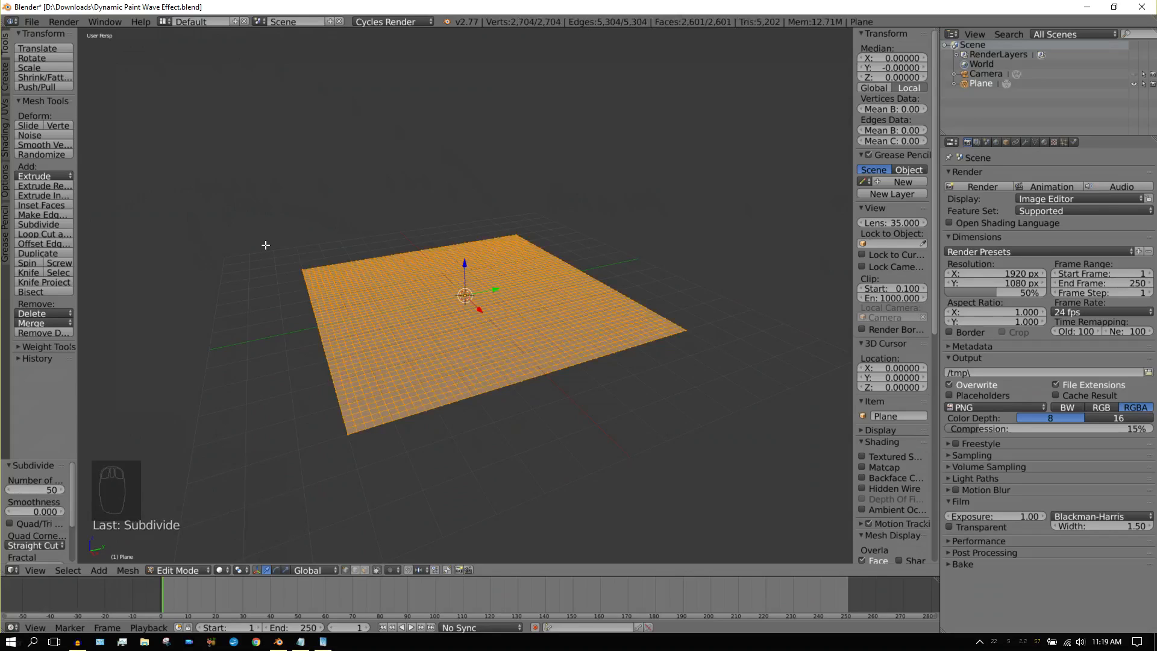
{"action": "key", "text": "Tab"}
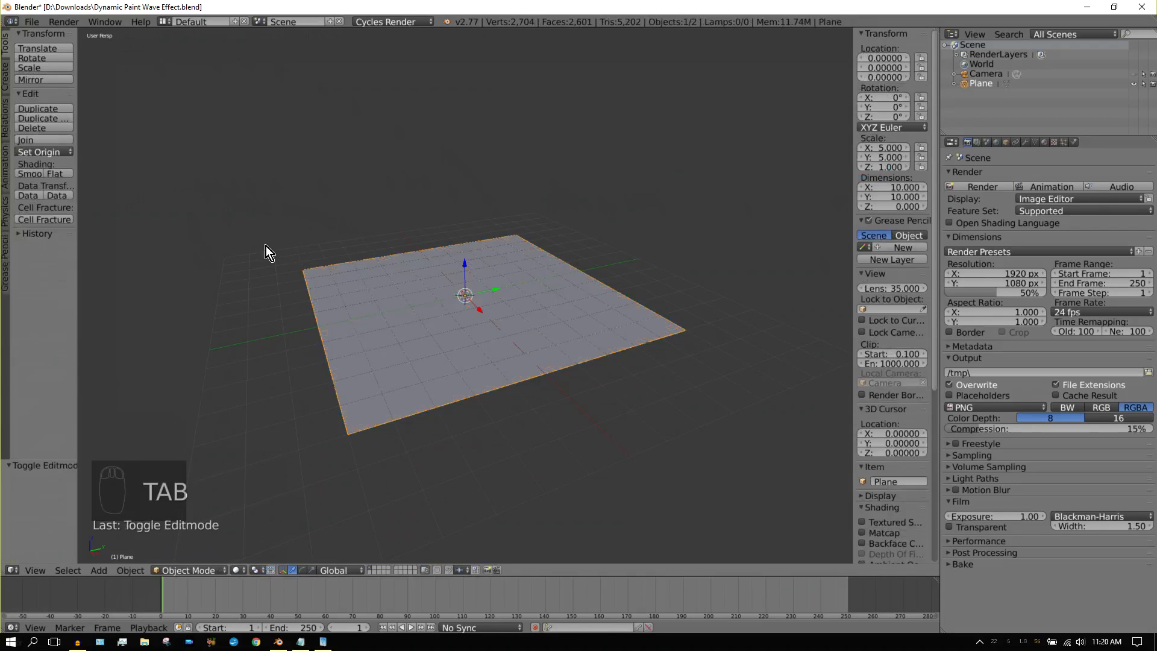
Step: Enable Dynamic Paint physics on the plane, add it as a canvas and set its surface type to Waves
{"action": "left_click", "coordinate": [1075, 143]}
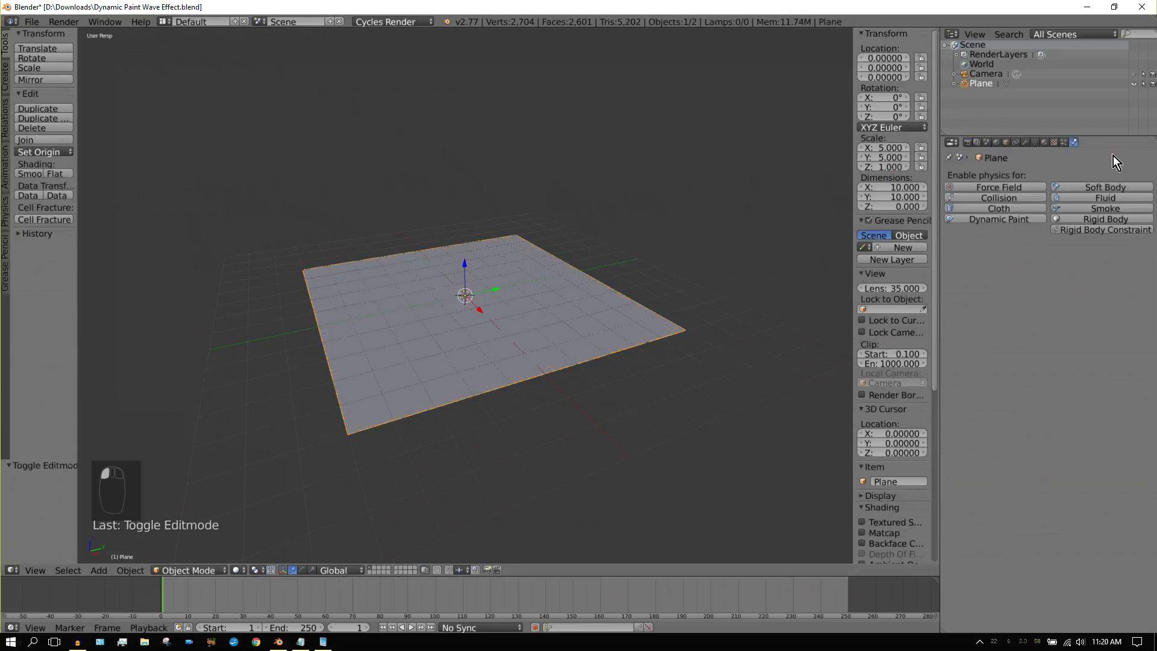
{"action": "left_click", "coordinate": [984, 220]}
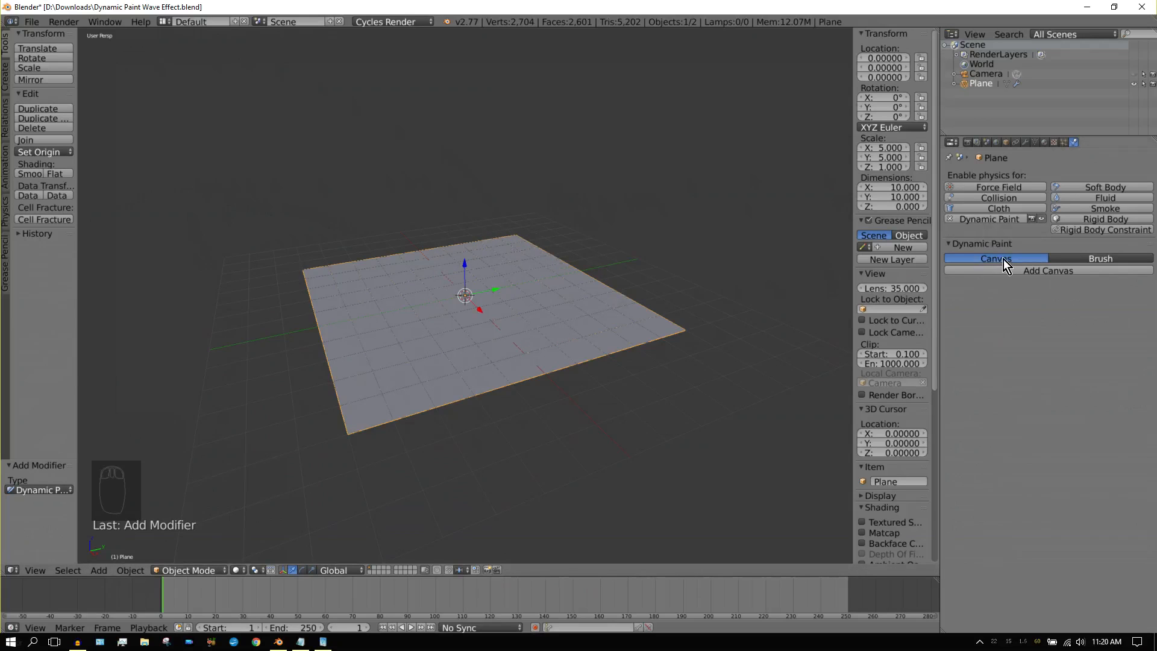
{"action": "left_click", "coordinate": [1036, 273]}
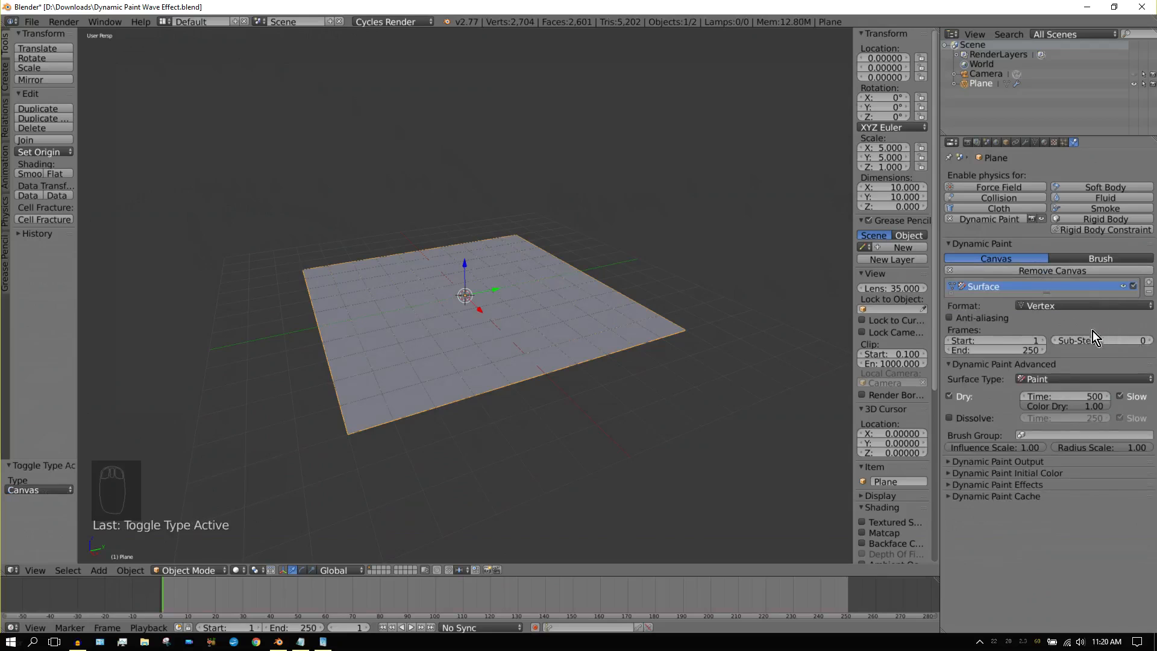
{"action": "left_click", "coordinate": [1066, 382]}
{"action": "left_click", "coordinate": [1062, 338]}
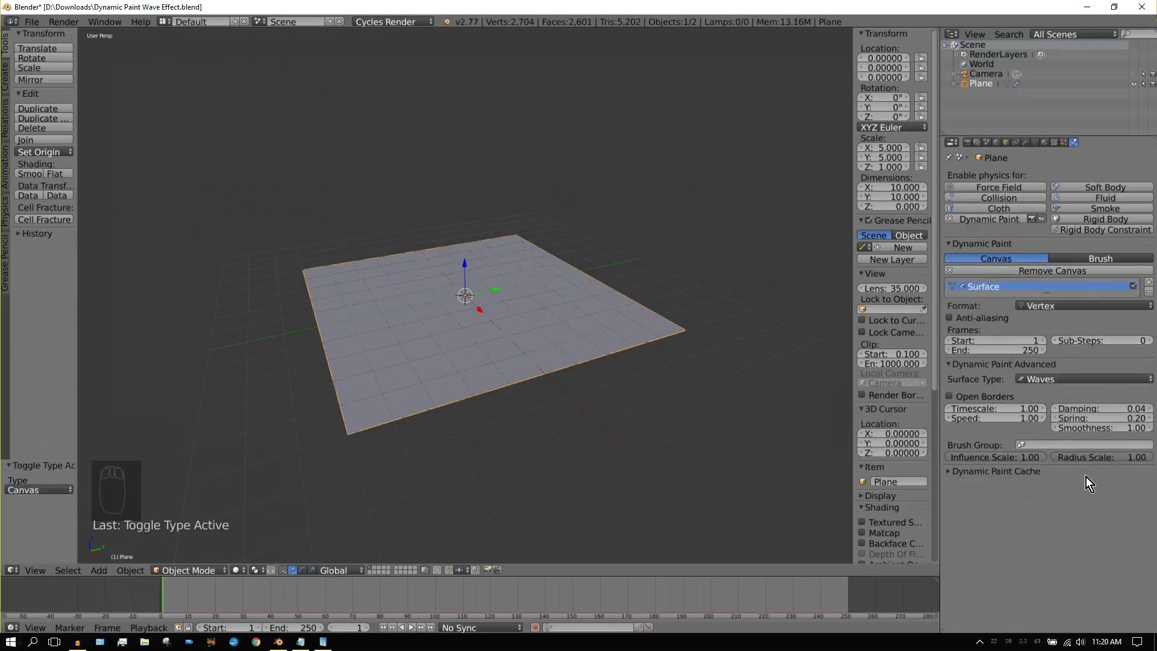
Step: Add an ico sphere and raise it along the Z axis to about 6.37 above the plane
{"action": "left_click", "coordinate": [98, 571]}
{"action": "mouse_move", "coordinate": [110, 560]}
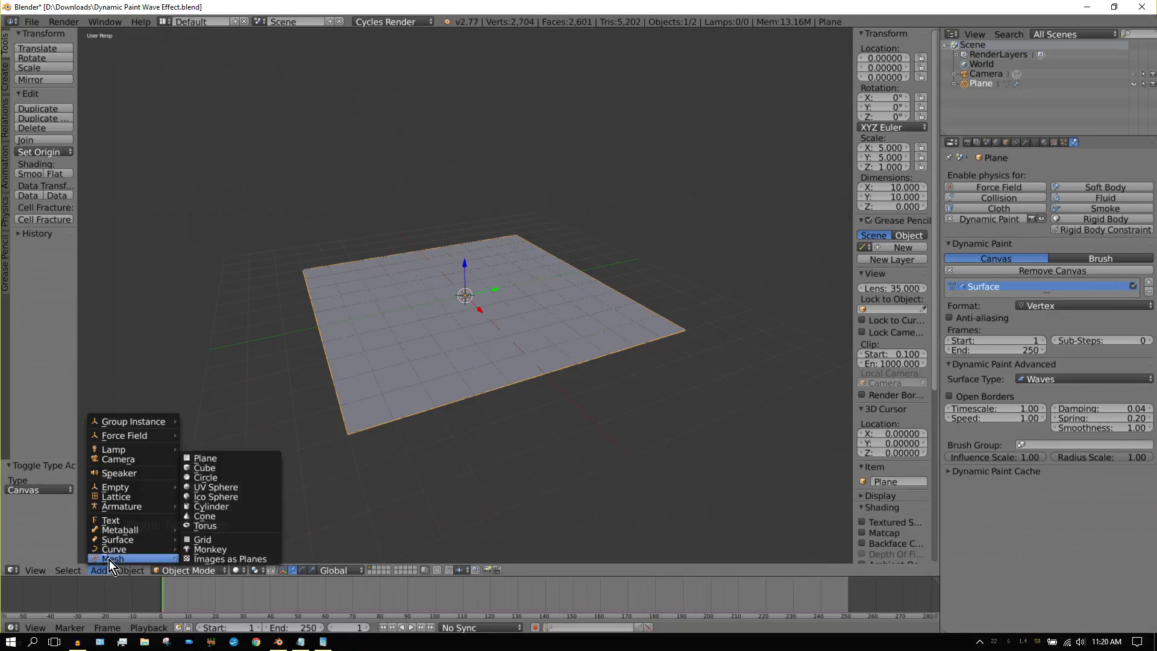
{"action": "left_click", "coordinate": [226, 497]}
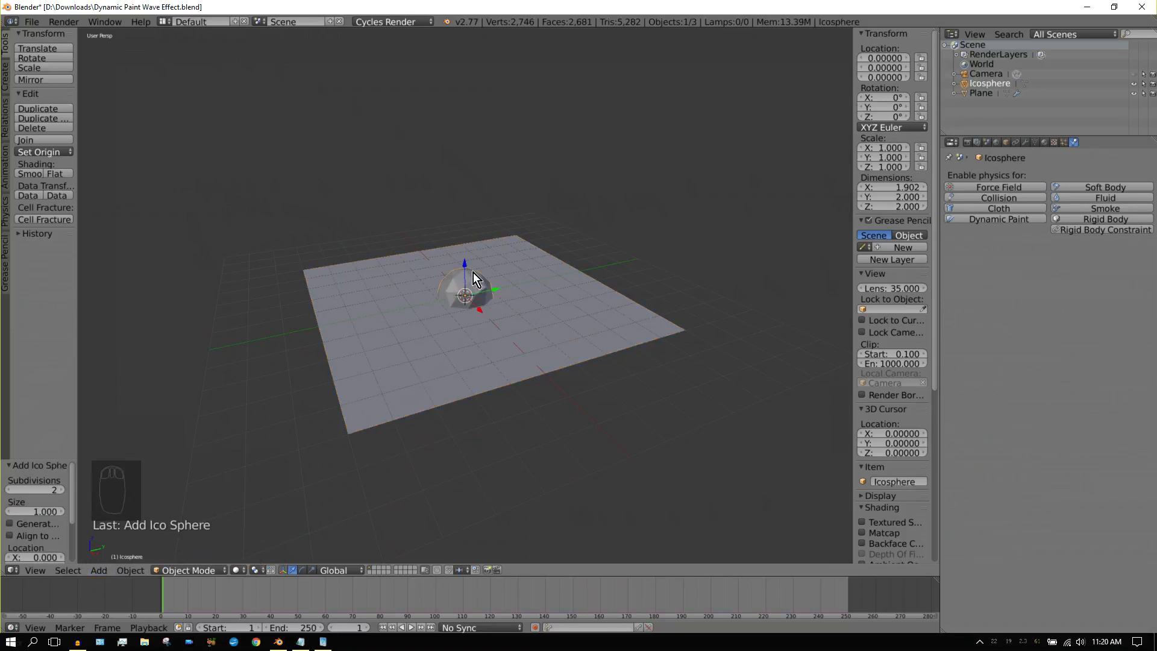
{"action": "left_click_drag", "start_coordinate": [467, 263], "coordinate": [472, 60]}
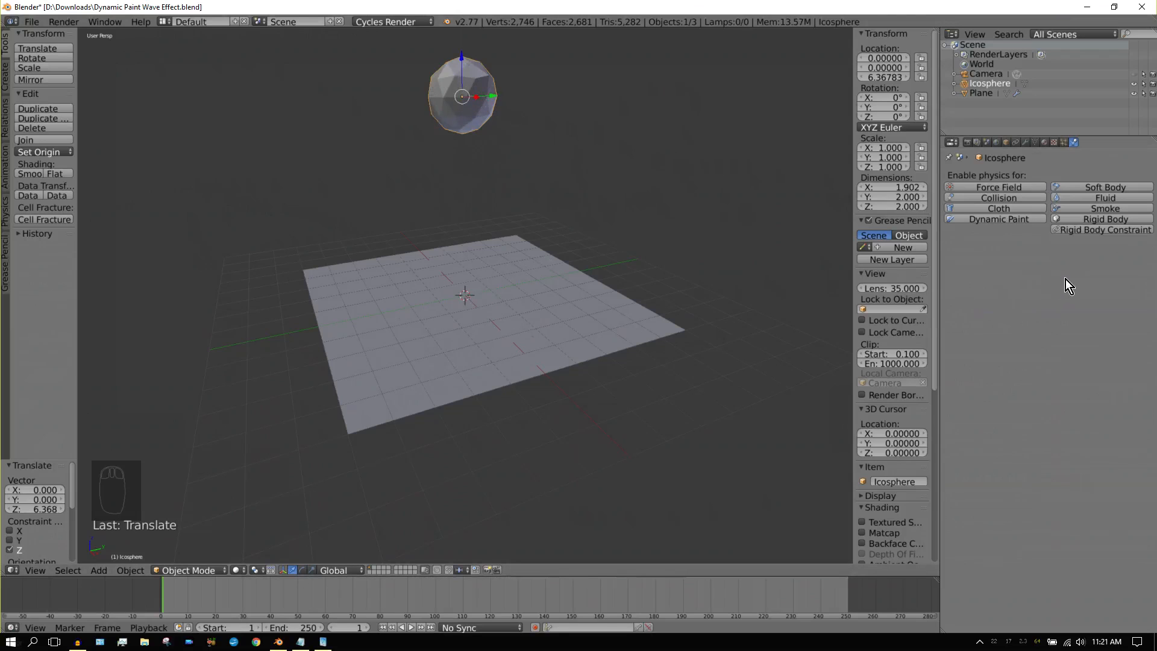
Step: Enable Dynamic Paint on the ico sphere, add it as a brush, and give it active Rigid Body physics
{"action": "left_click", "coordinate": [998, 220]}
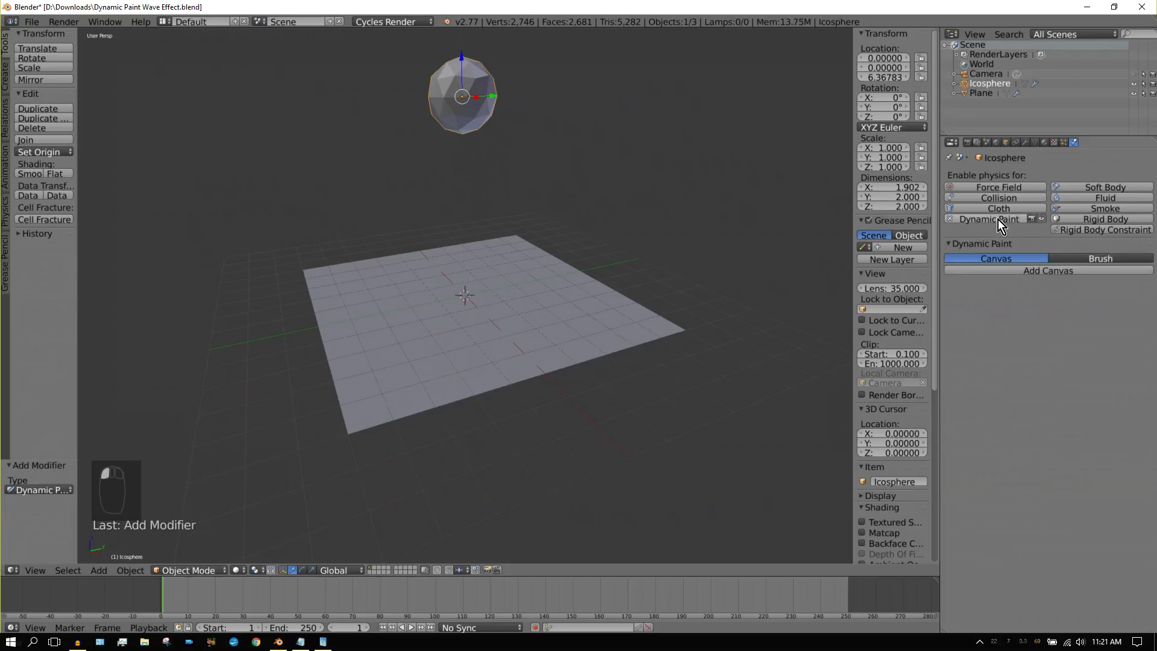
{"action": "left_click", "coordinate": [1108, 258]}
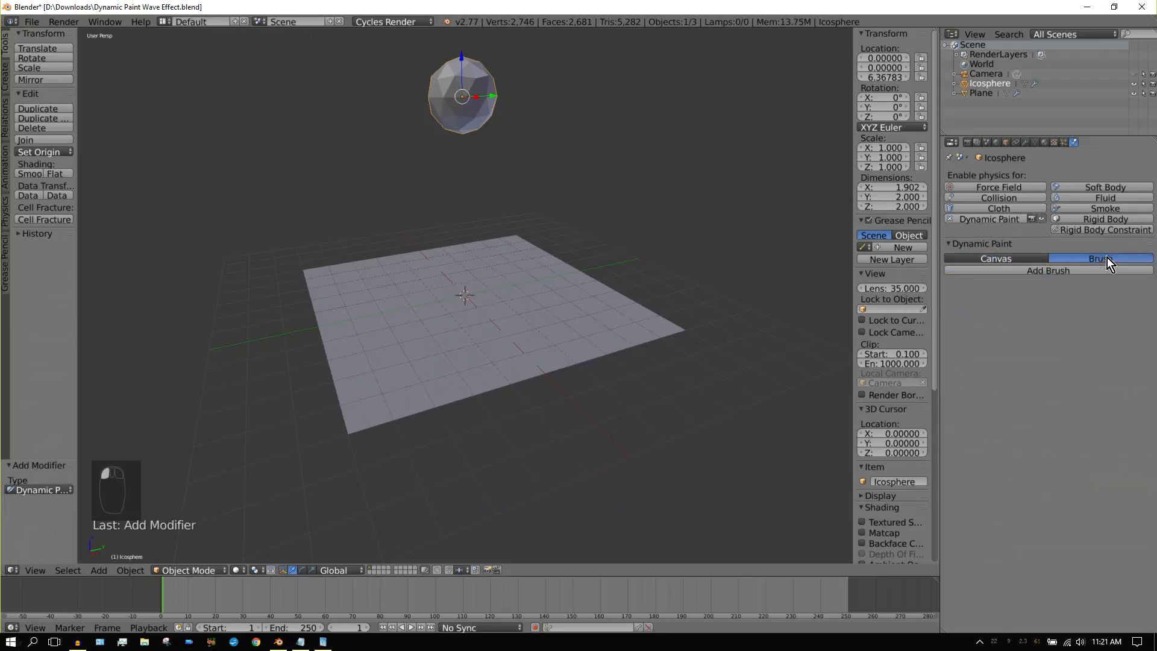
{"action": "left_click", "coordinate": [1049, 271]}
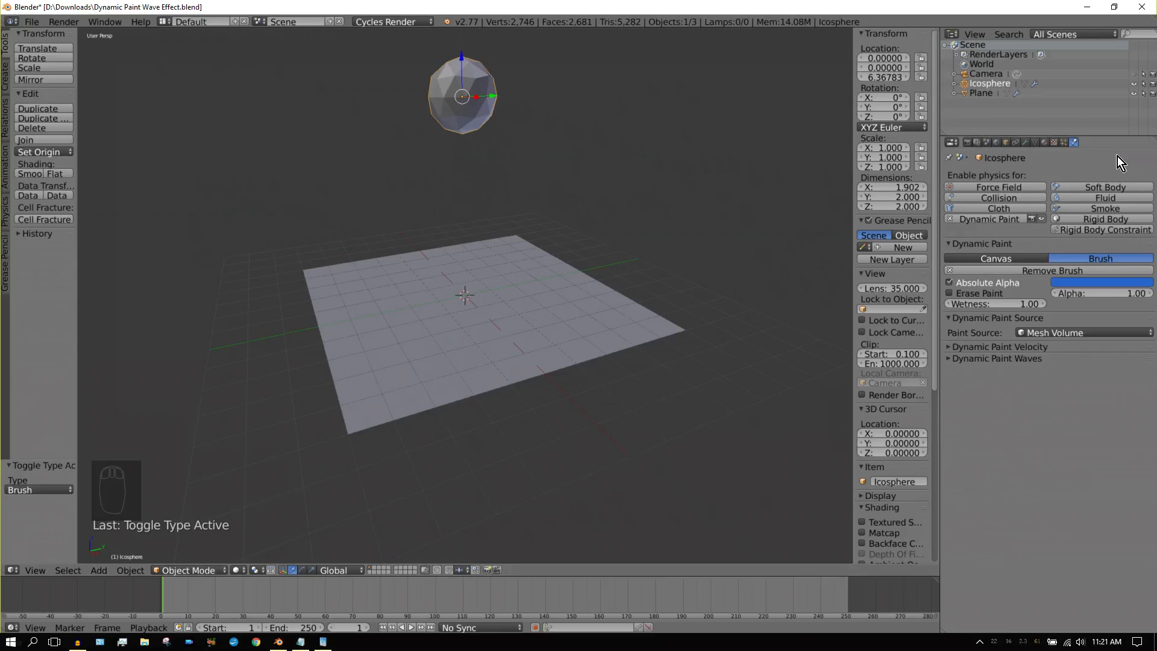
{"action": "left_click", "coordinate": [1105, 219]}
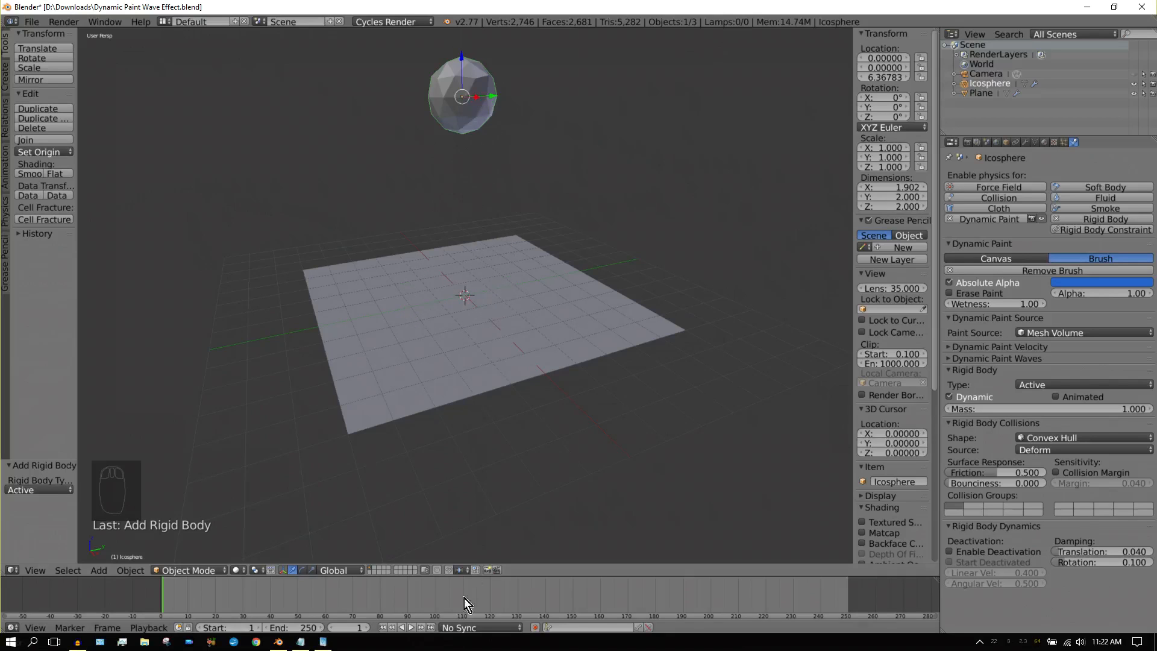
Step: Play the simulation, examine the wave on the plane up close at frame 45, and return to the first frame
{"action": "left_click", "coordinate": [412, 627]}
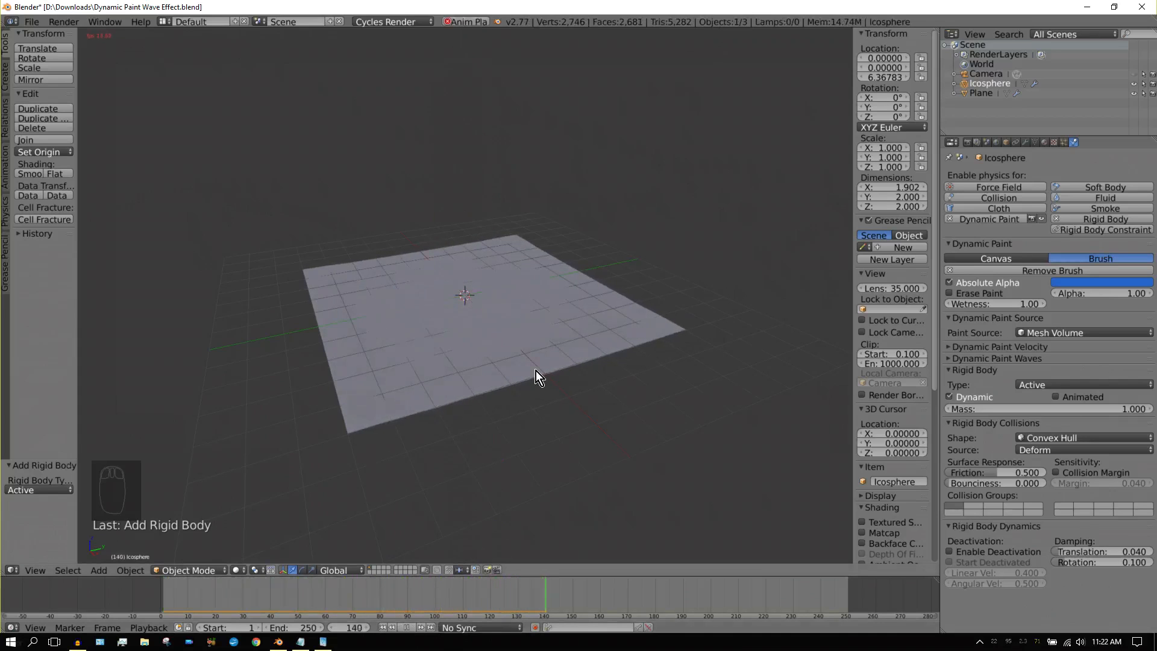
{"action": "left_click", "coordinate": [412, 624]}
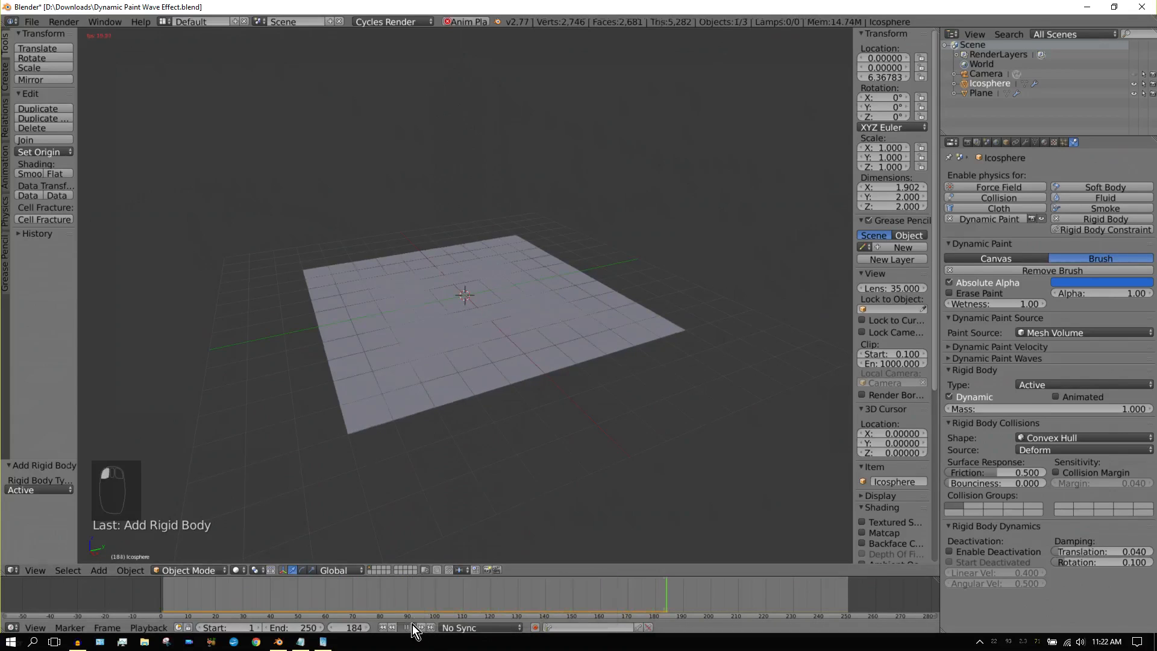
{"action": "left_click", "coordinate": [285, 598]}
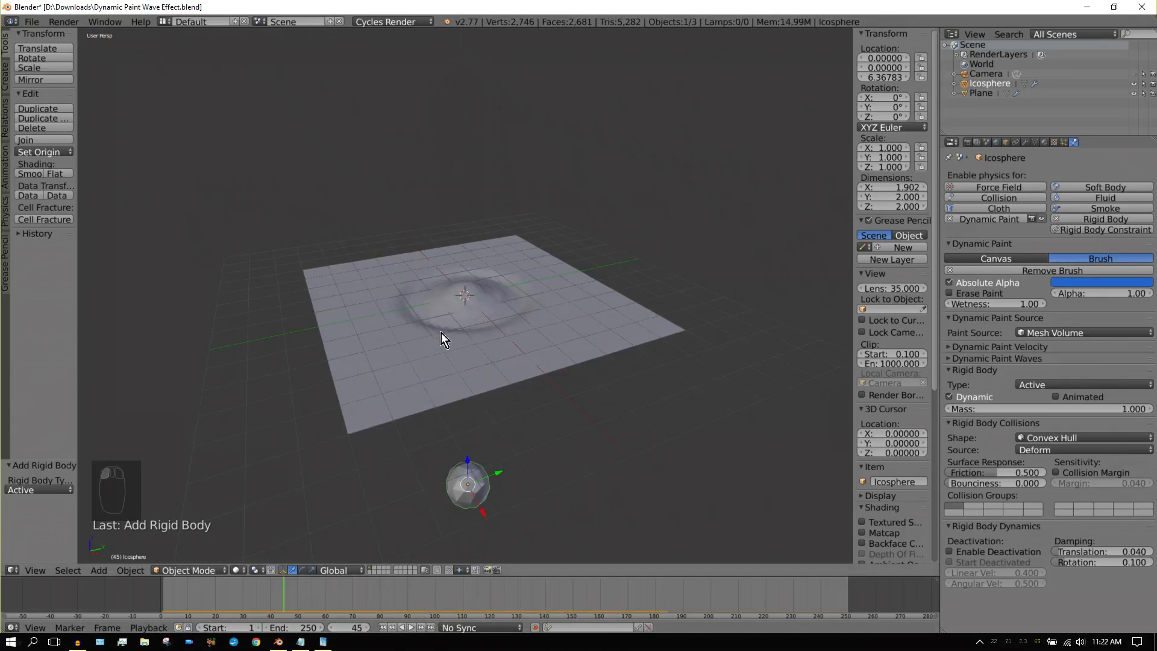
{"action": "key", "text": "KP_Add"}
{"action": "key", "text": "KP_Add"}
{"action": "key", "text": "KP_Add"}
{"action": "key", "text": "KP_Add"}
{"action": "key", "text": "KP_Add"}
{"action": "key", "text": "KP_Add"}
{"action": "key", "text": "KP_Add"}
{"action": "key", "text": "KP_Add"}
{"action": "key", "text": "KP_Add"}
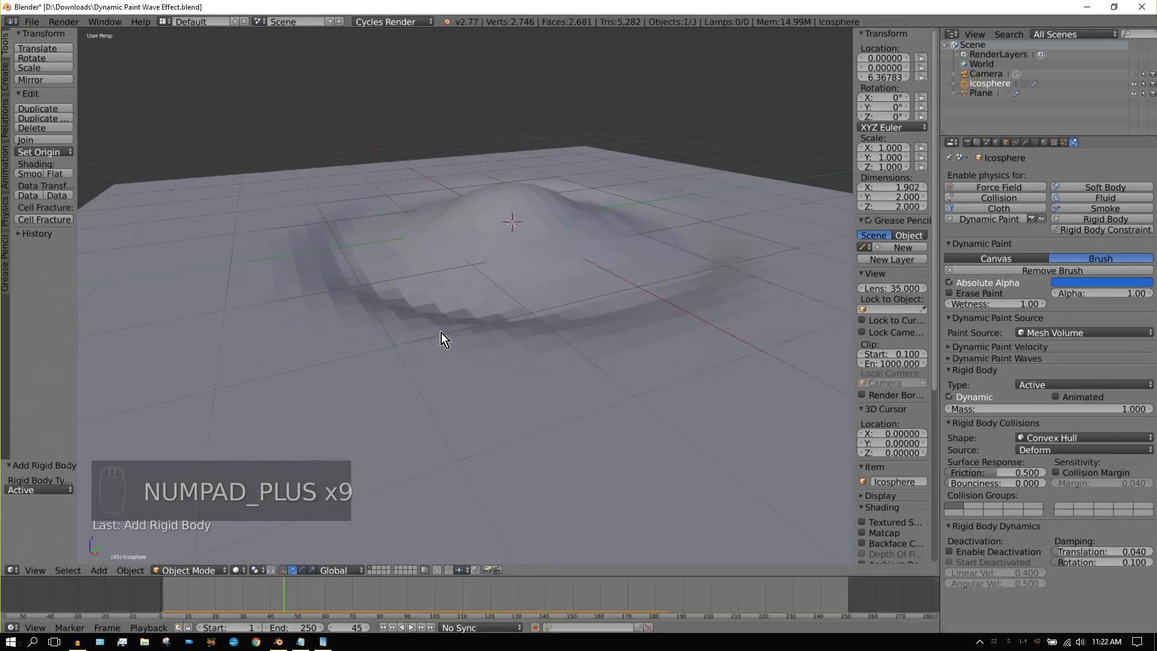
{"action": "left_click", "coordinate": [384, 628]}
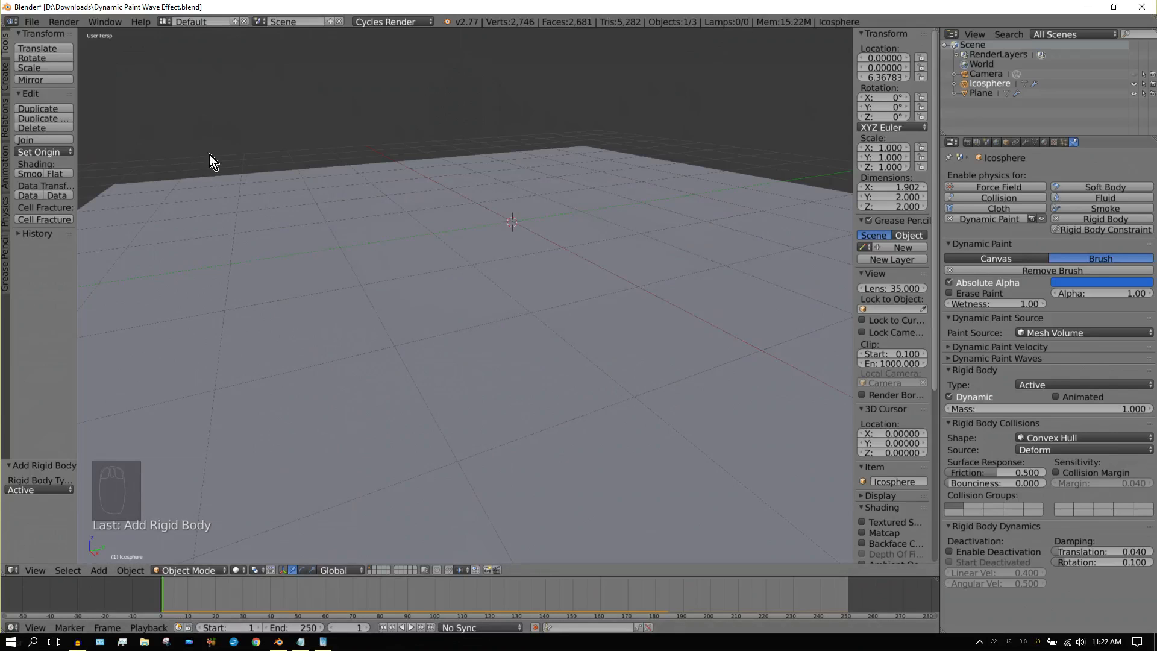
Step: Smooth all of the plane's vertices in Edit Mode with the default settings, and apply smooth shading in Object Mode
{"action": "right_click", "coordinate": [226, 197]}
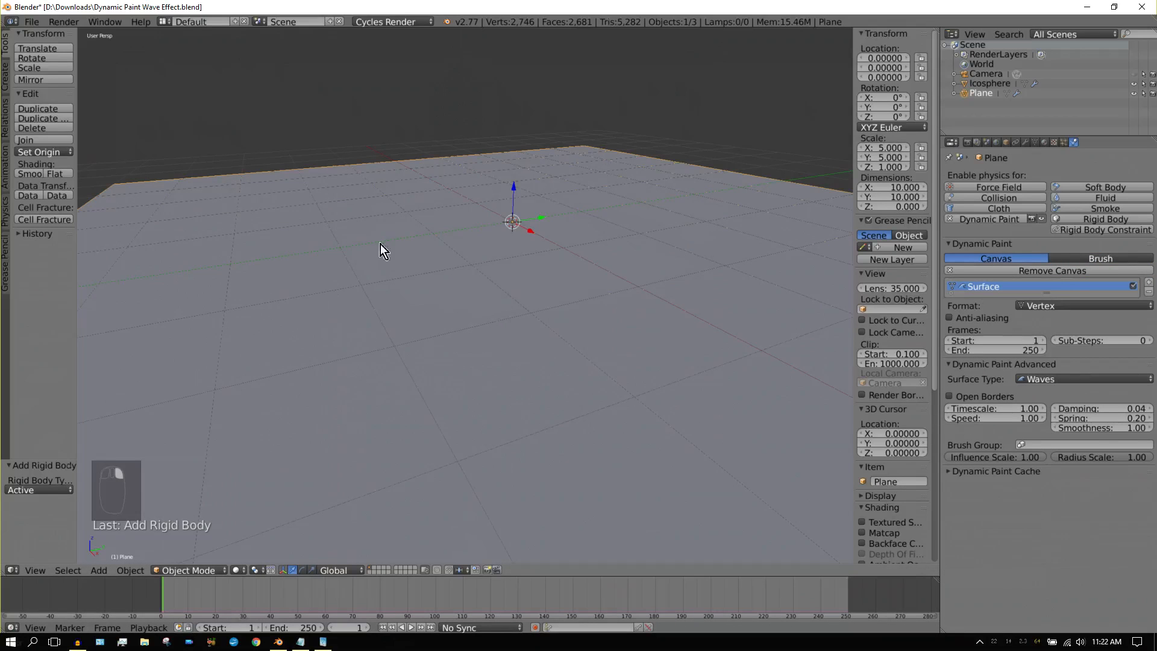
{"action": "key", "text": "Tab"}
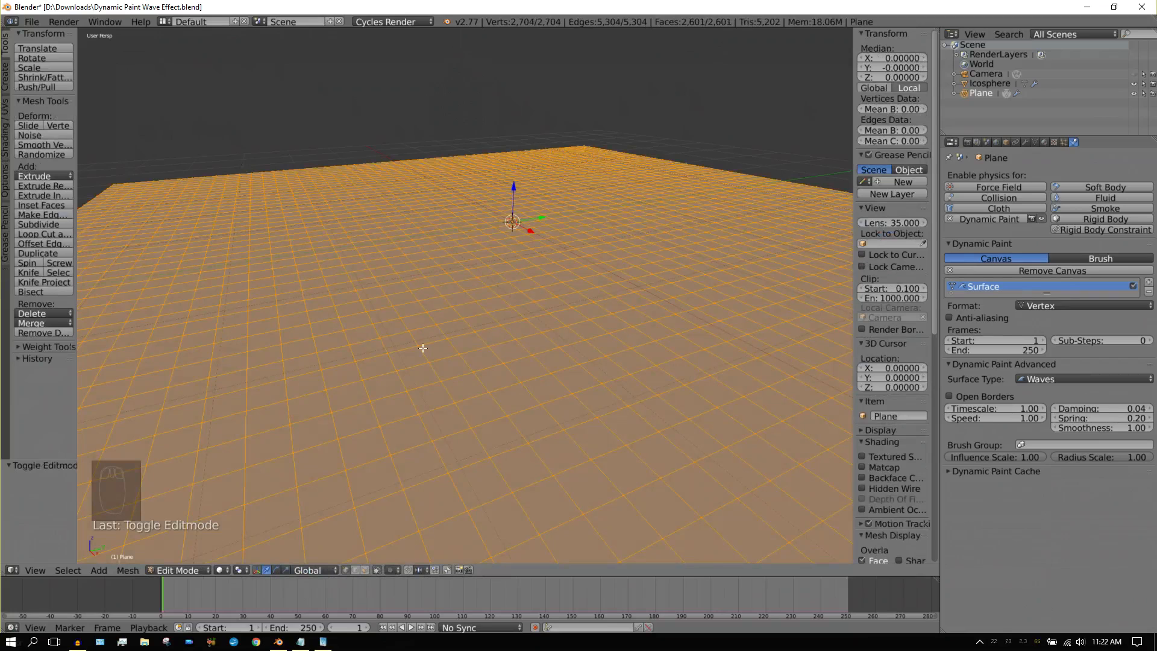
{"action": "left_click", "coordinate": [53, 145]}
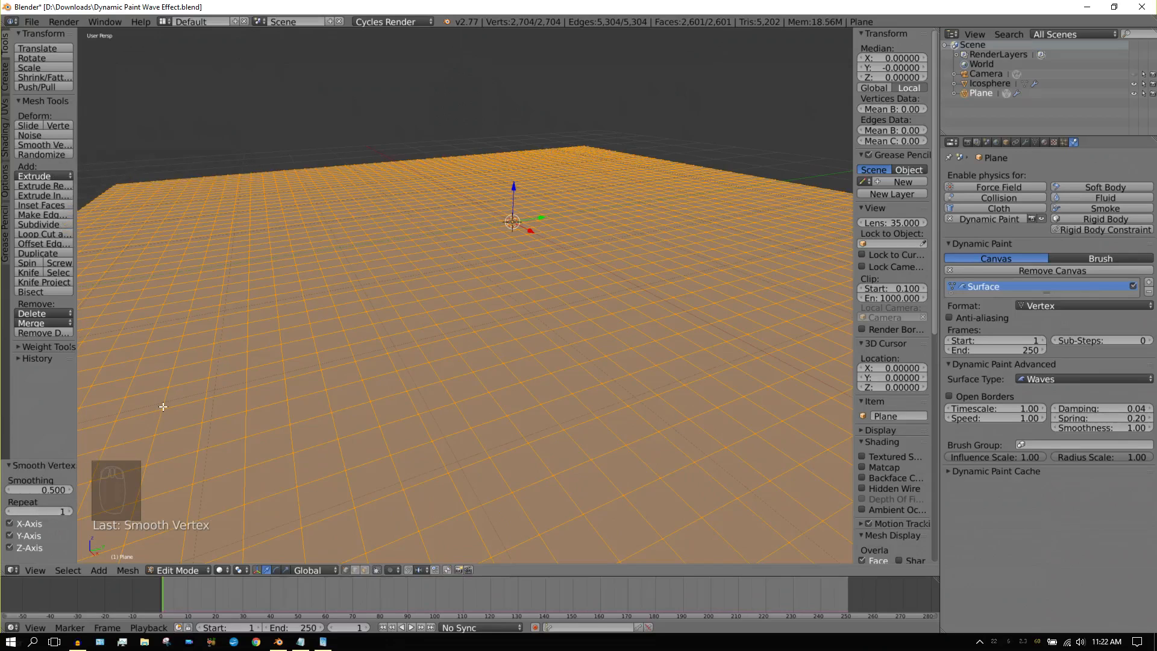
{"action": "key", "text": "Tab"}
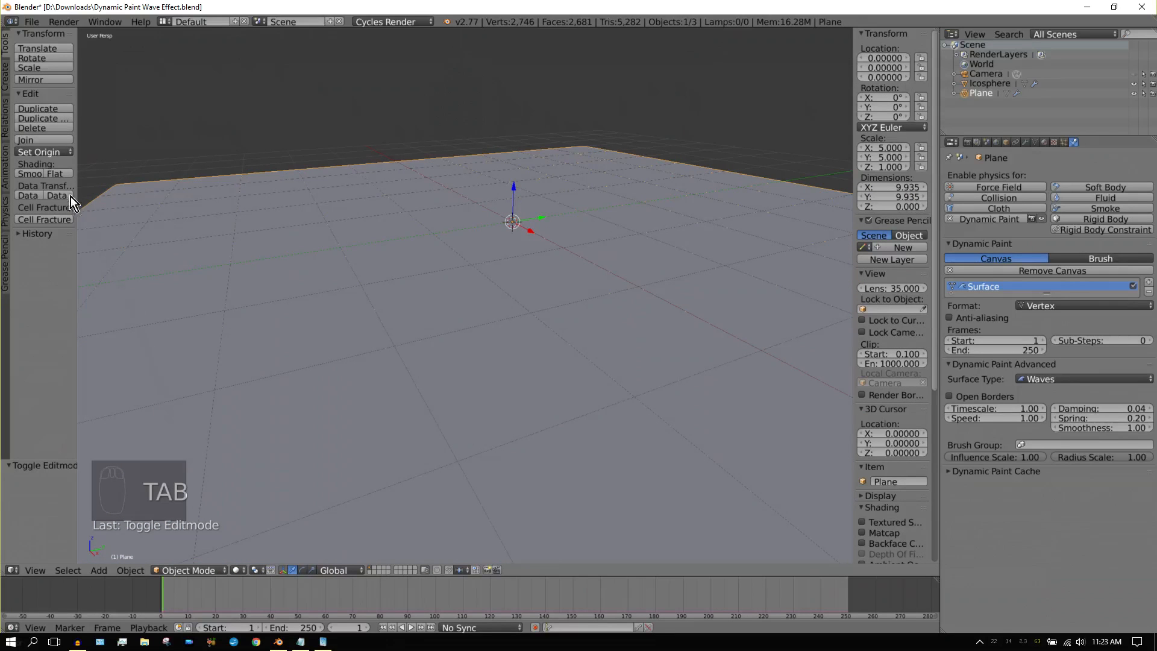
{"action": "left_click", "coordinate": [28, 175]}
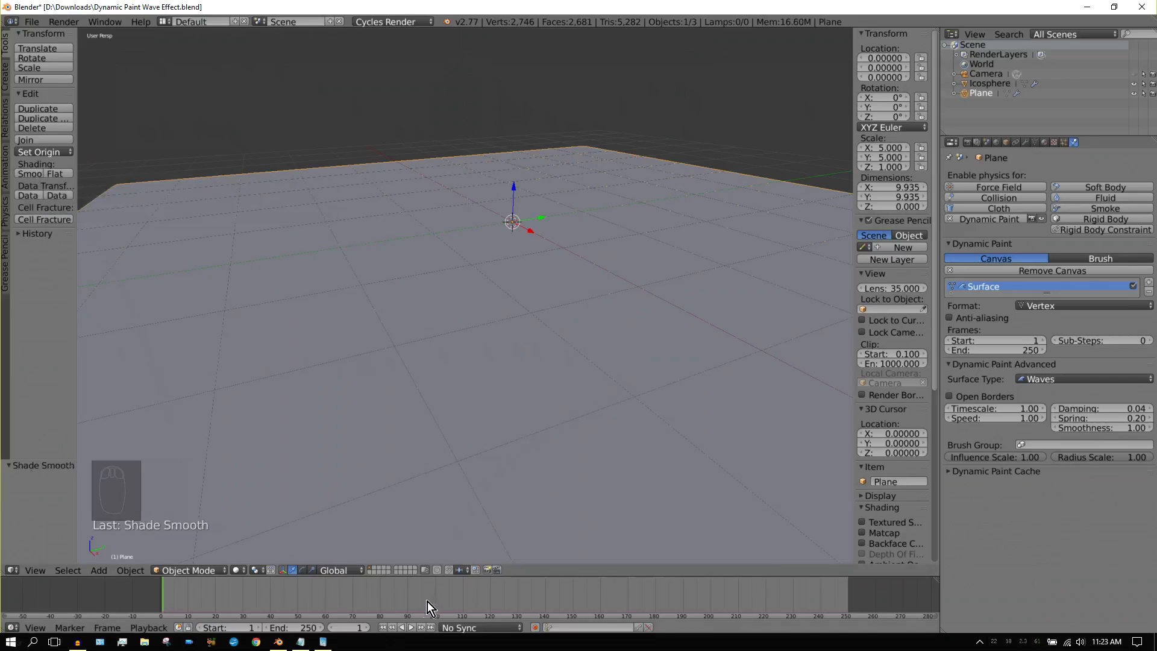
Step: Play the animation, examine the sphere's impact and the ripple frame by frame between about frames 25 and 42, and return to frame 1
{"action": "left_click", "coordinate": [412, 627]}
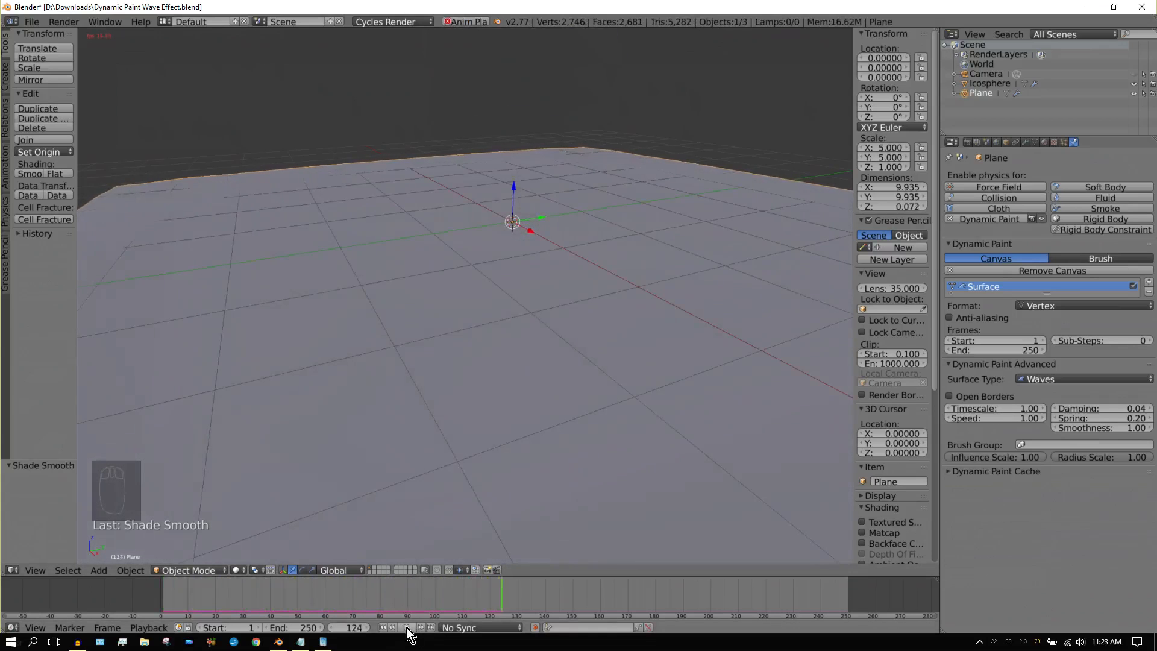
{"action": "left_click", "coordinate": [408, 628]}
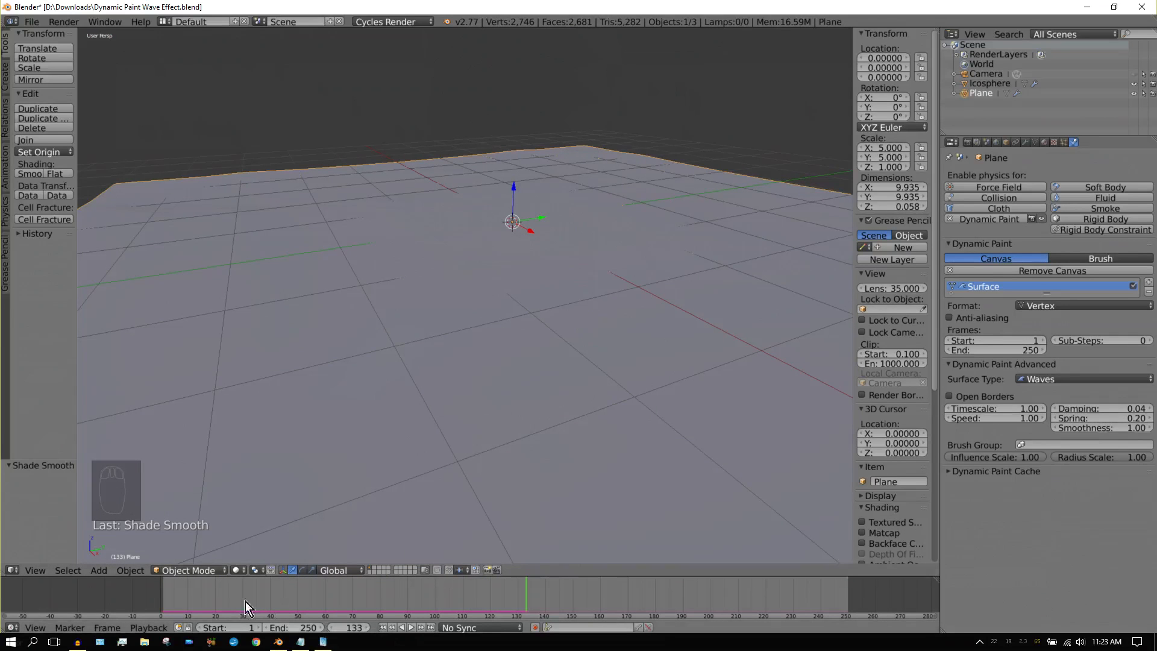
{"action": "left_click", "coordinate": [226, 595]}
{"action": "key", "text": "Right"}
{"action": "key", "text": "Right"}
{"action": "key", "text": "Right"}
{"action": "key", "text": "Right"}
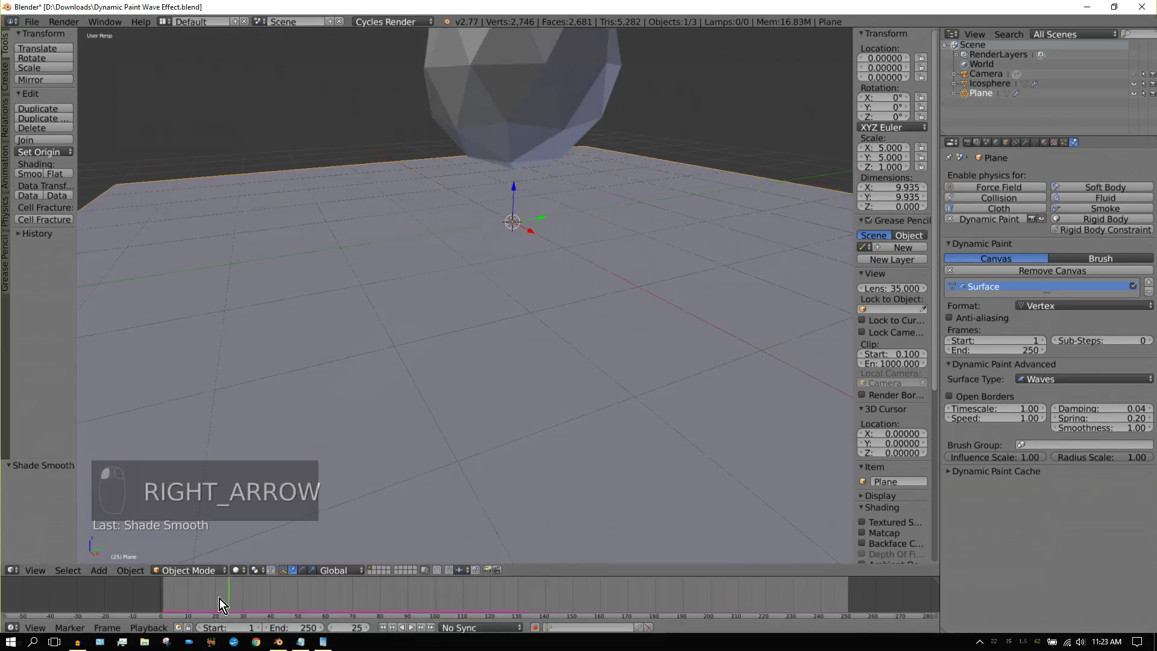
{"action": "key", "text": "Right"}
{"action": "key", "text": "Right"}
{"action": "key", "text": "Right"}
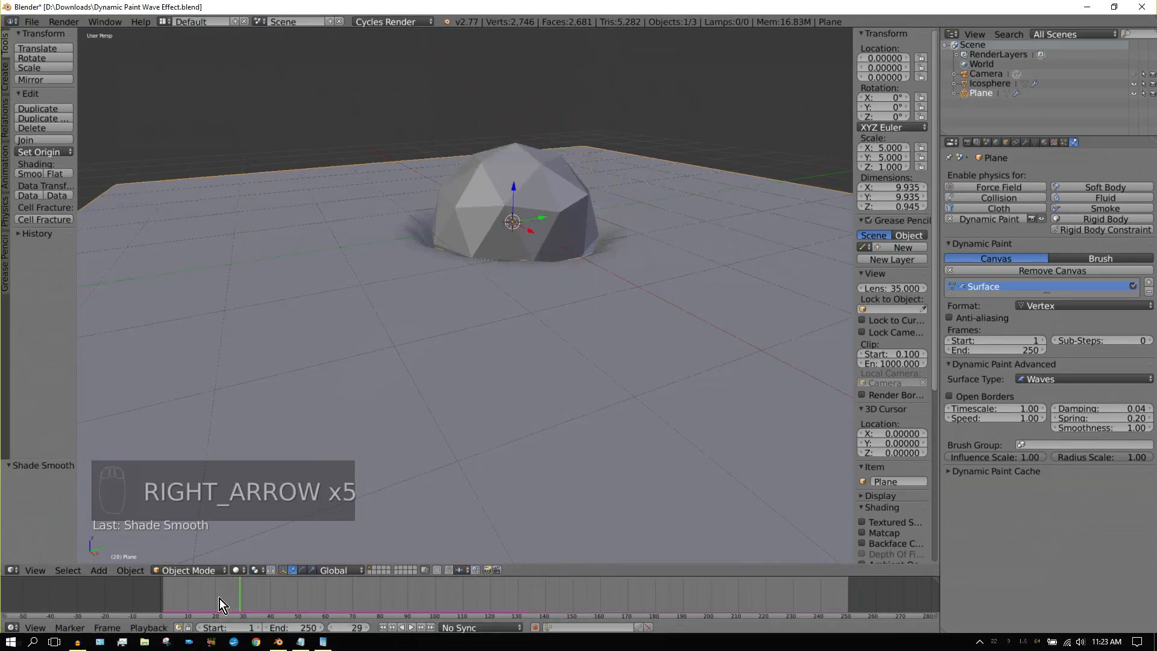
{"action": "key", "text": "Right"}
{"action": "key", "text": "Right"}
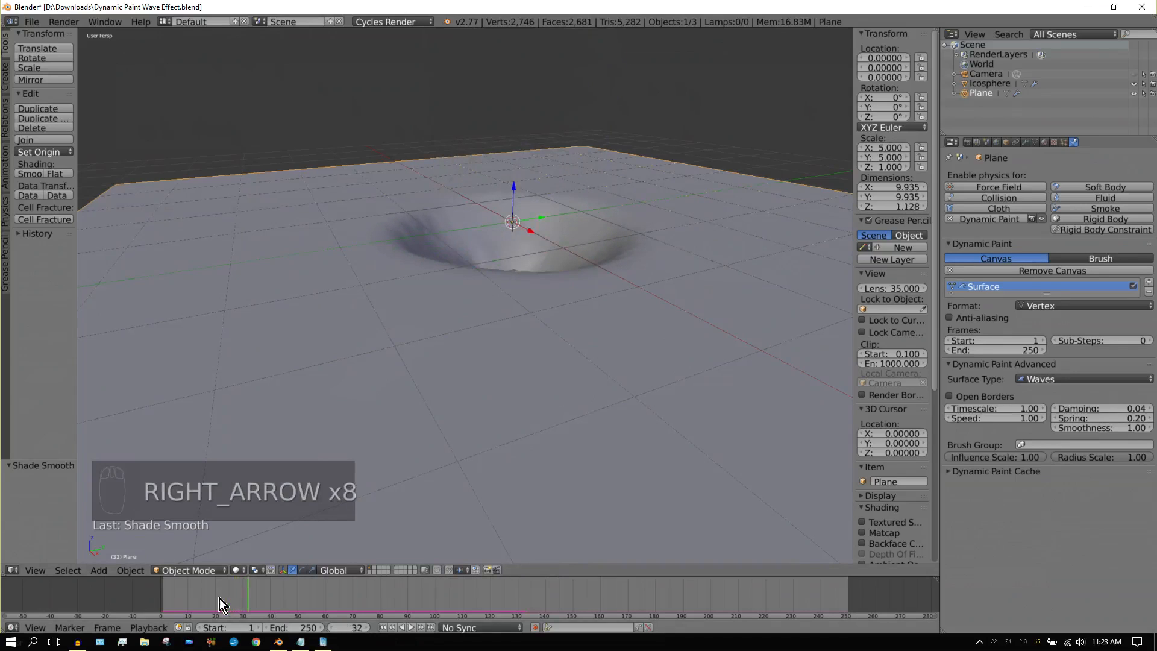
{"action": "key", "text": "Left"}
{"action": "key", "text": "Left"}
{"action": "key", "text": "Left"}
{"action": "key", "text": "Left"}
{"action": "key", "text": "Left"}
{"action": "key", "text": "Left"}
{"action": "key", "text": "Left"}
{"action": "key", "text": "Left"}
{"action": "key", "text": "Left"}
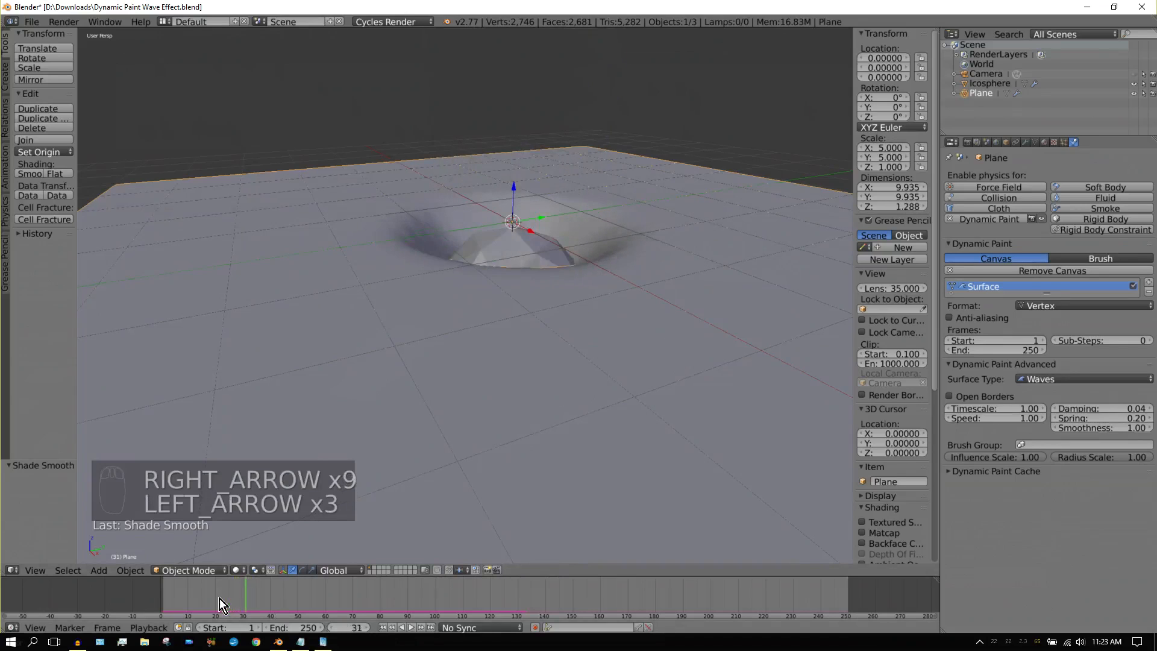
{"action": "key", "text": "Right"}
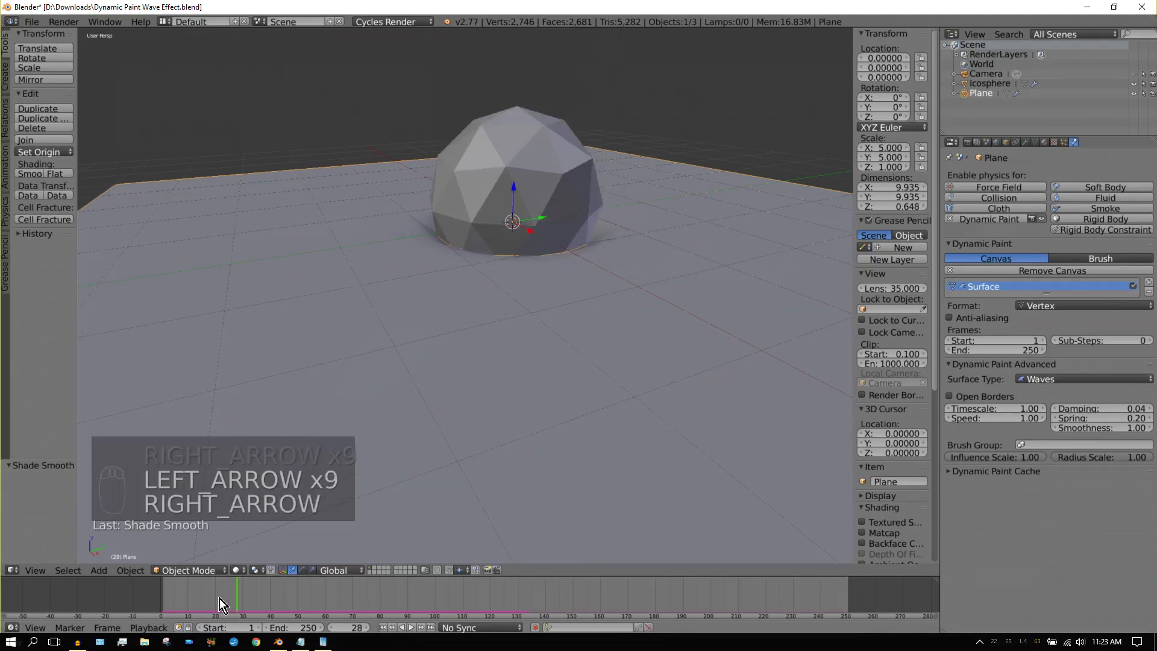
{"action": "key", "text": "Right"}
{"action": "key", "text": "Right"}
{"action": "key", "text": "Right"}
{"action": "key", "text": "Right"}
{"action": "key", "text": "Right"}
{"action": "key", "text": "Right"}
{"action": "key", "text": "Right"}
{"action": "key", "text": "Right"}
{"action": "key", "text": "Right"}
{"action": "key", "text": "Right"}
{"action": "key", "text": "Right"}
{"action": "key", "text": "Right"}
{"action": "key", "text": "Right"}
{"action": "key", "text": "Right"}
{"action": "key", "text": "Right"}
{"action": "key", "text": "Right"}
{"action": "key", "text": "Right"}
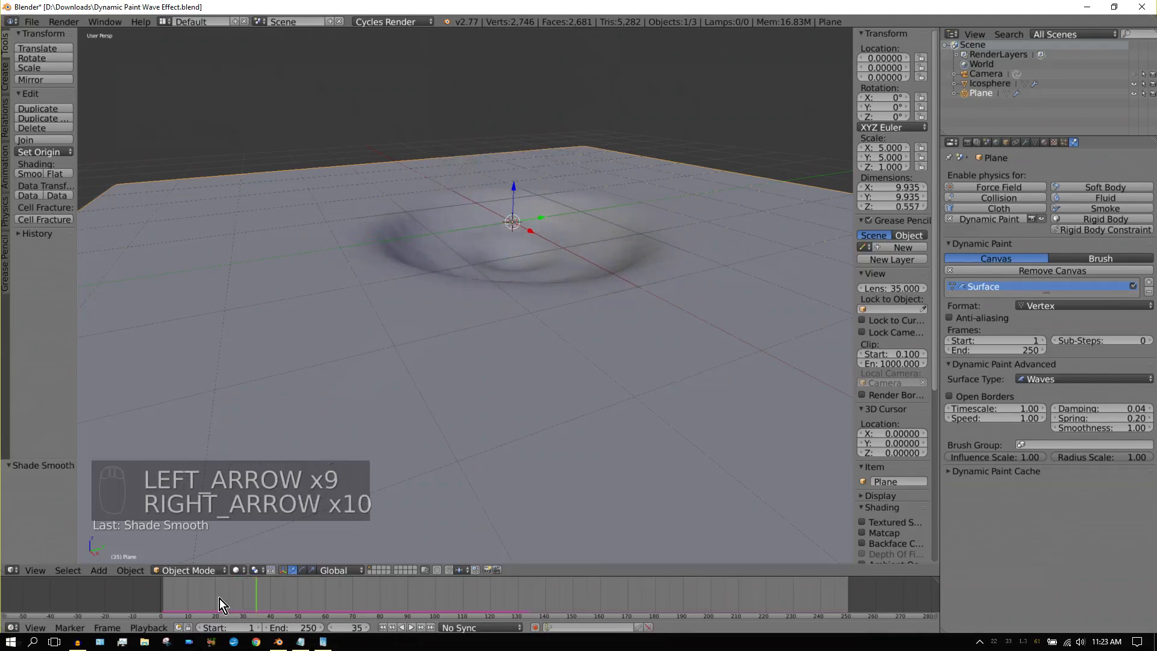
{"action": "key", "text": "Right"}
{"action": "key", "text": "Right"}
{"action": "key", "text": "Right"}
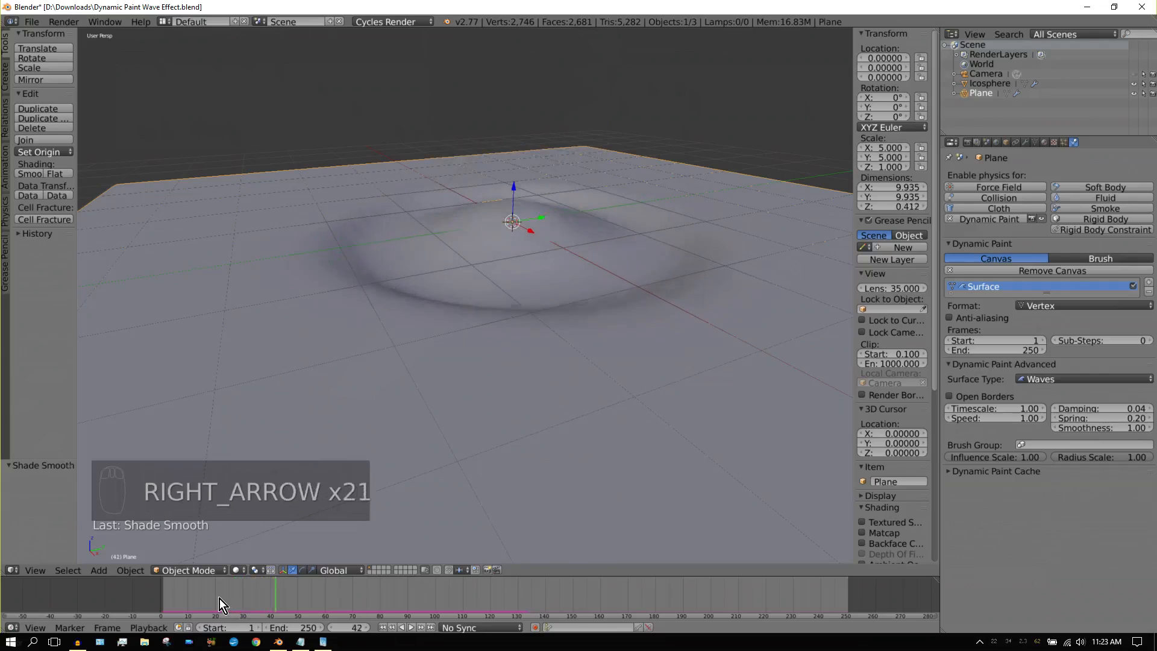
{"action": "key", "text": "Left"}
{"action": "key", "text": "Left"}
{"action": "key", "text": "Left"}
{"action": "key", "text": "Left"}
{"action": "key", "text": "Left"}
{"action": "key", "text": "Left"}
{"action": "key", "text": "Left"}
{"action": "key", "text": "Left"}
{"action": "key", "text": "Left"}
{"action": "key", "text": "Left"}
{"action": "key", "text": "Left"}
{"action": "key", "text": "Left"}
{"action": "key", "text": "Left"}
{"action": "key", "text": "Left"}
{"action": "key", "text": "Left"}
{"action": "key", "text": "Left"}
{"action": "key", "text": "Left"}
{"action": "key", "text": "Left"}
{"action": "key", "text": "Left"}
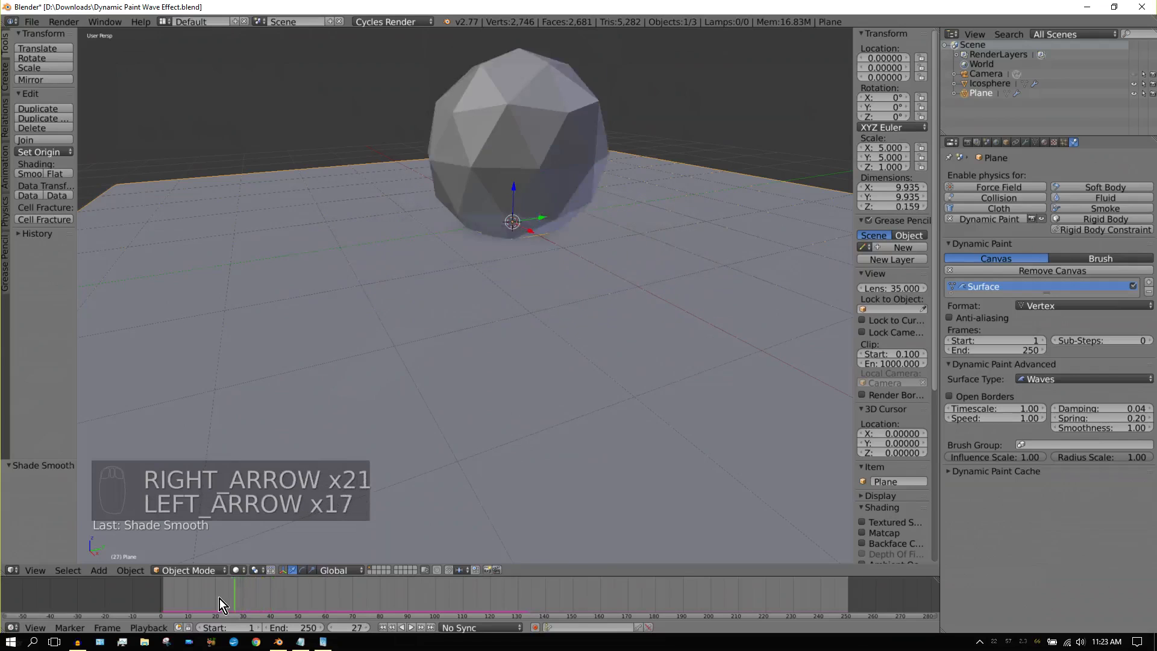
{"action": "left_click", "coordinate": [383, 627]}
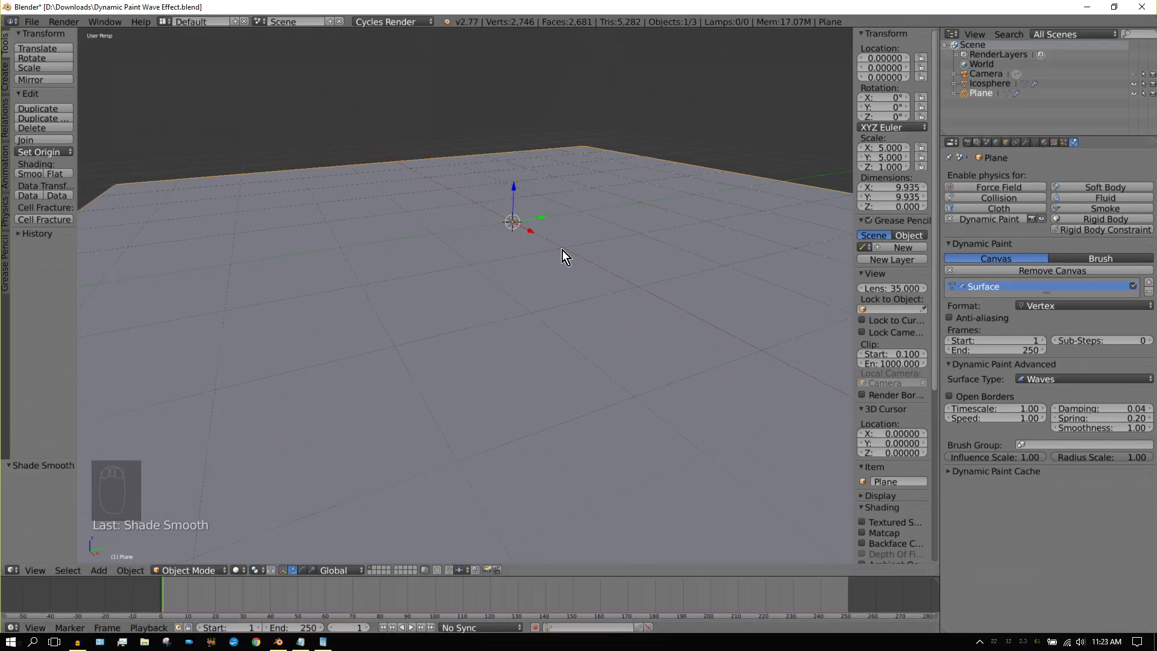
Step: Set the plane's Dynamic Paint canvas sub-steps to 5 and bake its Dynamic Paint cache
{"action": "key", "text": "KP_Subtract"}
{"action": "key", "text": "KP_Subtract"}
{"action": "key", "text": "KP_Subtract"}
{"action": "key", "text": "KP_Subtract"}
{"action": "key", "text": "KP_Subtract"}
{"action": "key", "text": "KP_Subtract"}
{"action": "key", "text": "KP_Subtract"}
{"action": "key", "text": "KP_Subtract"}
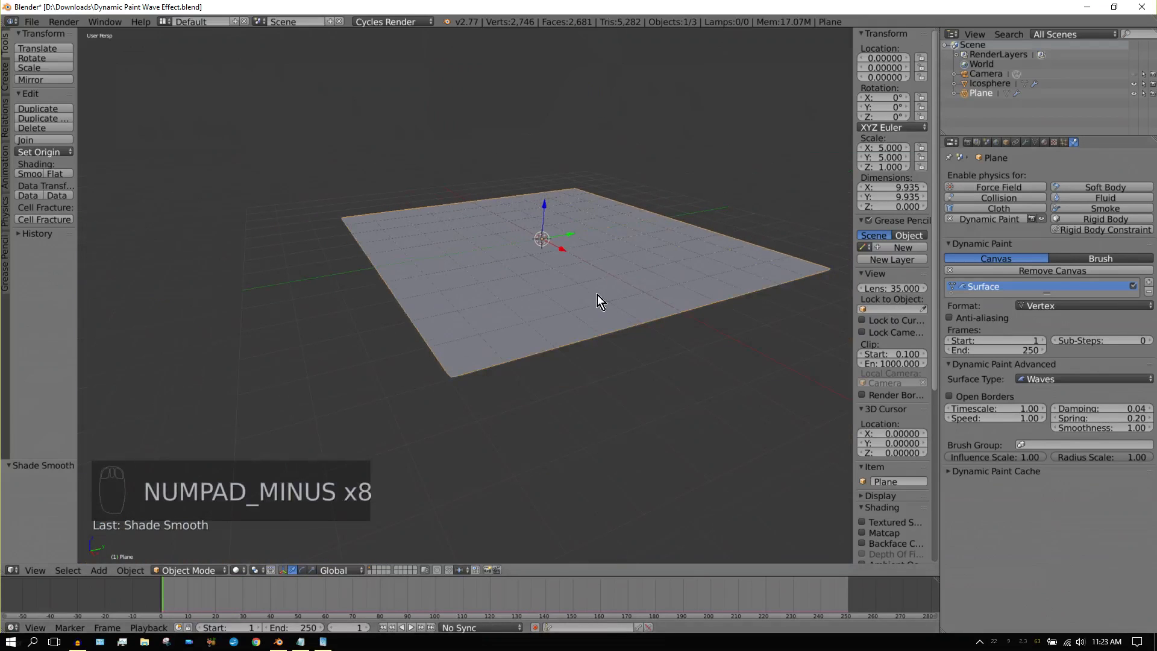
{"action": "key", "text": "KP_Subtract"}
{"action": "key", "text": "KP_Subtract"}
{"action": "key", "text": "KP_Subtract"}
{"action": "key", "text": "ctrl+KP_6"}
{"action": "key", "text": "ctrl+KP_6"}
{"action": "key", "text": "ctrl+KP_6"}
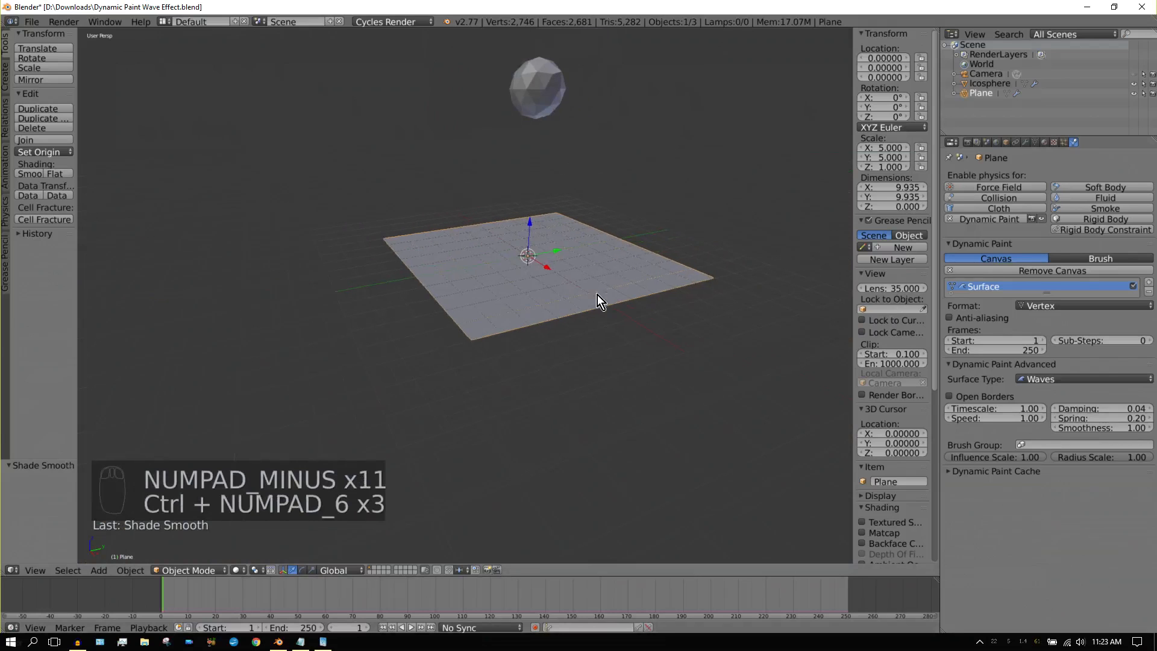
{"action": "key", "text": "ctrl+KP_6"}
{"action": "key", "text": "ctrl+KP_6"}
{"action": "key", "text": "ctrl+KP_6"}
{"action": "key", "text": "ctrl+KP_6"}
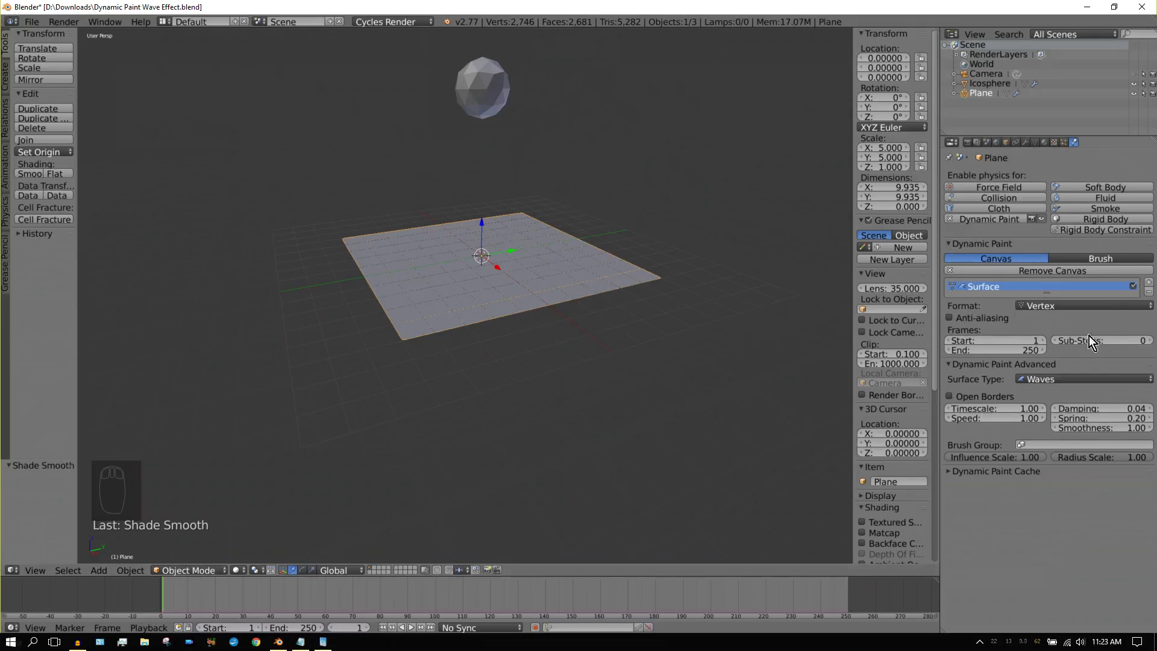
{"action": "left_click", "coordinate": [1135, 341]}
{"action": "type", "text": "5"}
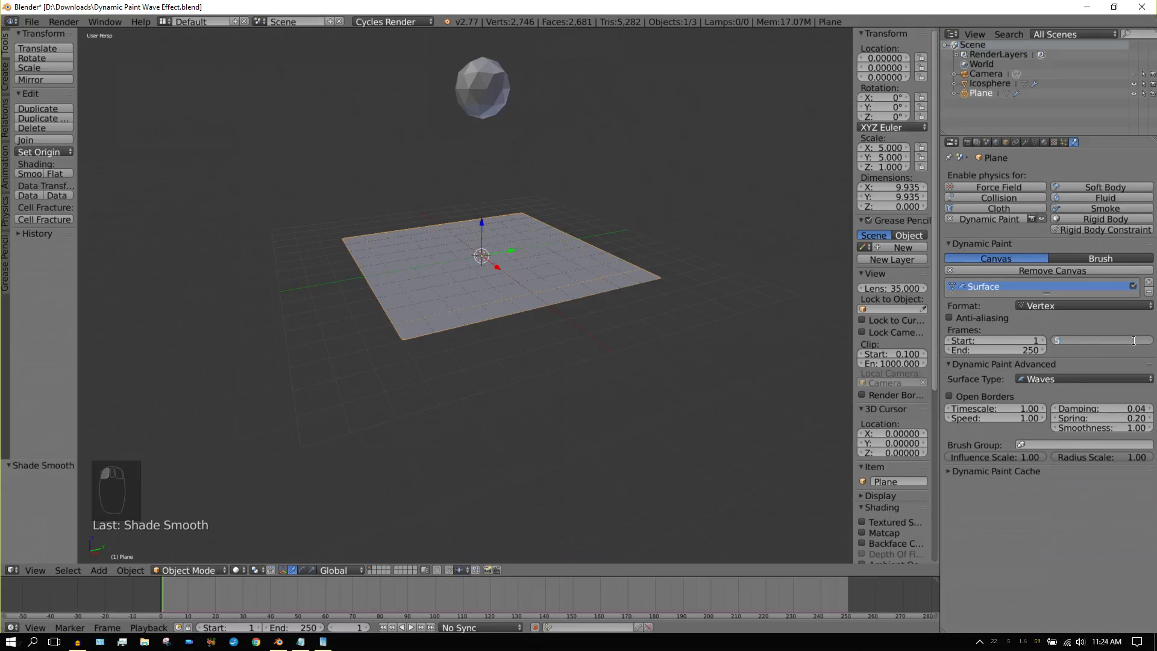
{"action": "key", "text": "Return"}
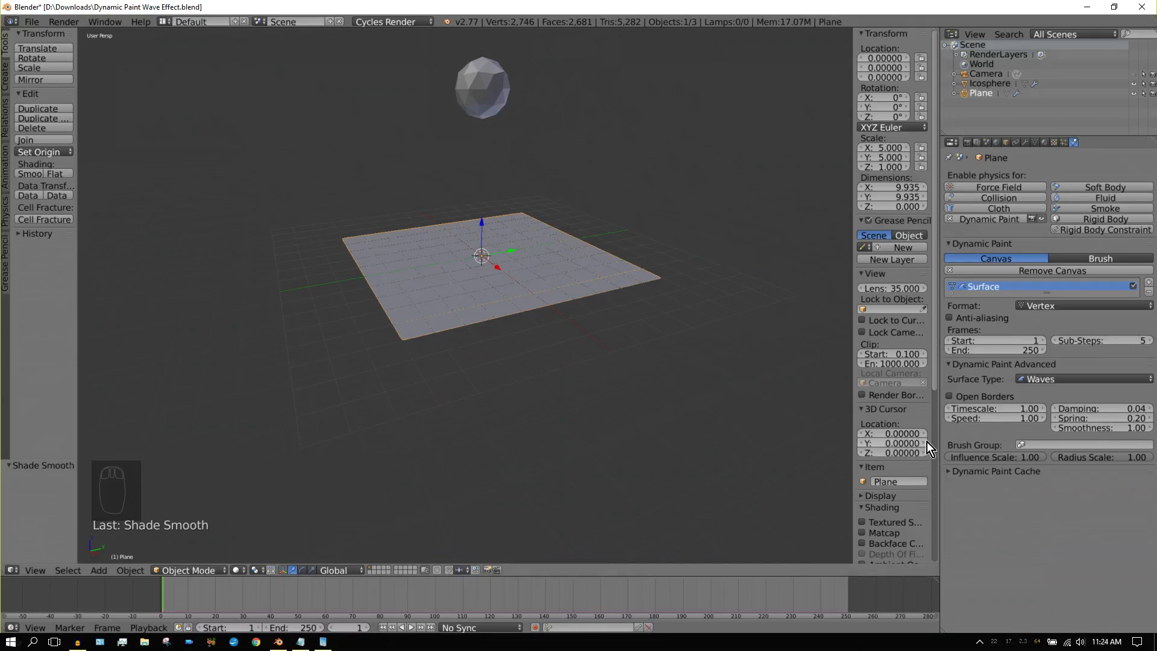
{"action": "left_click", "coordinate": [950, 473]}
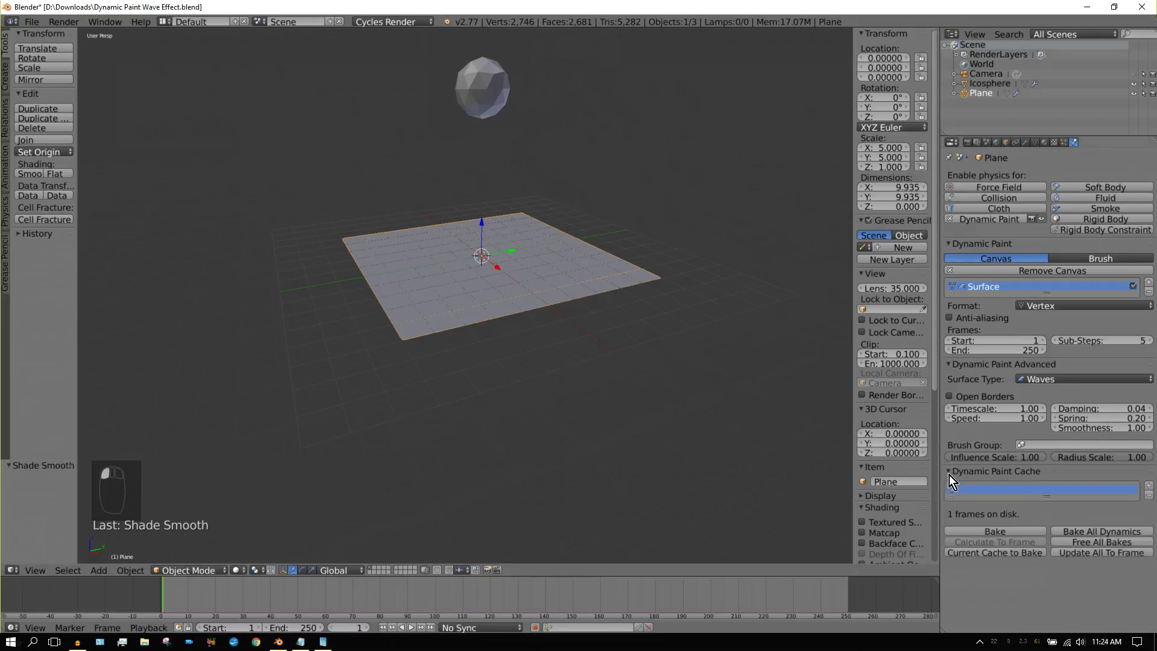
{"action": "left_click", "coordinate": [1002, 530]}
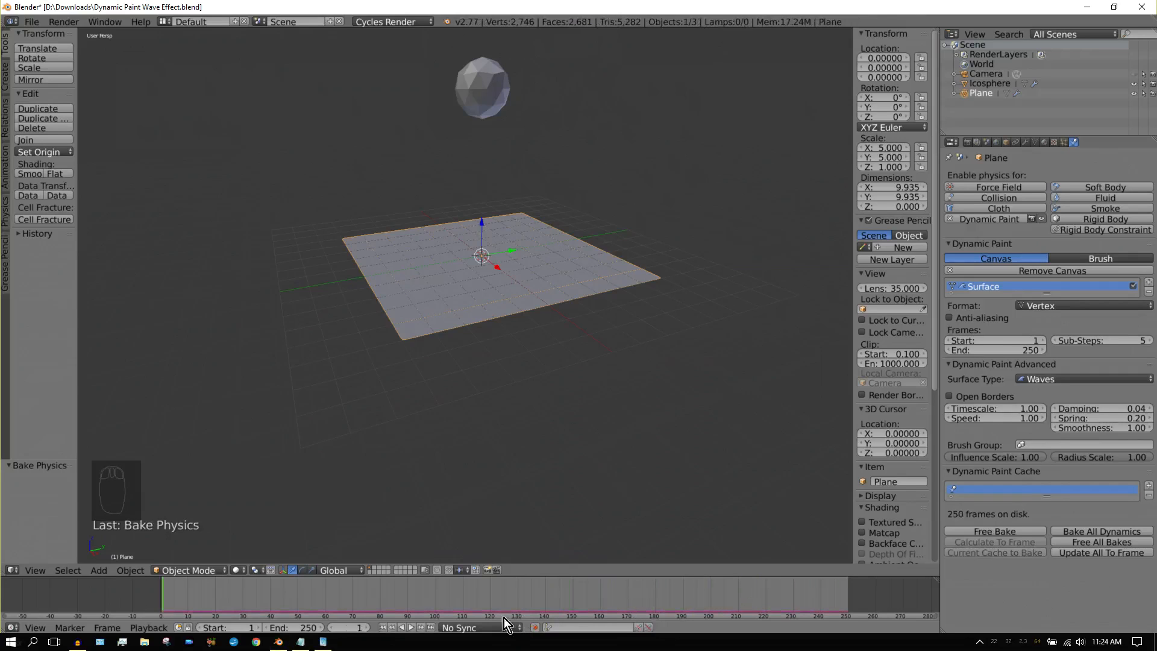
Step: Play the baked animation and examine the waves on the plane from a closer view
{"action": "left_click", "coordinate": [411, 627]}
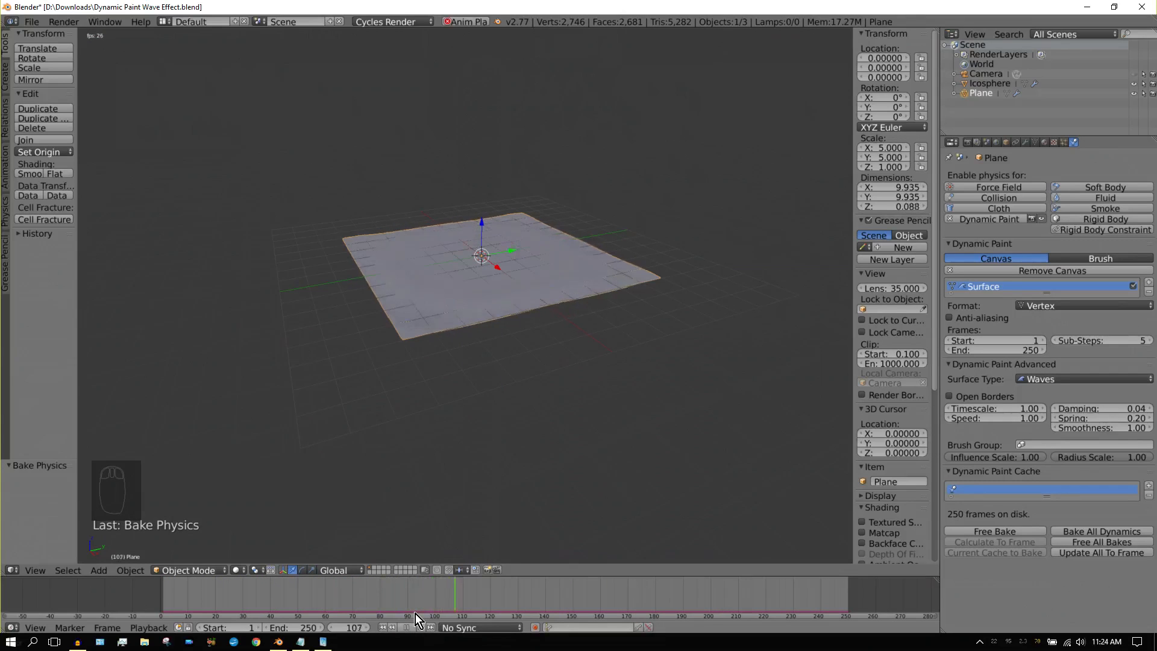
{"action": "key", "text": "KP_Add"}
{"action": "key", "text": "KP_Add"}
{"action": "key", "text": "KP_Add"}
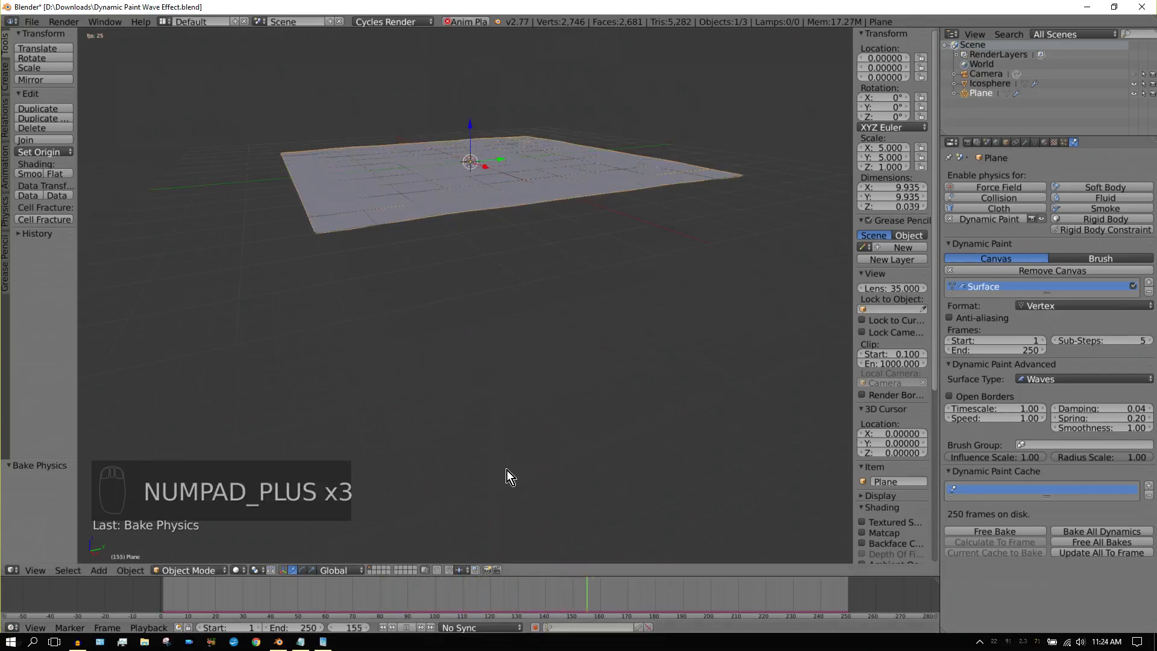
{"action": "key", "text": "ctrl+KP_8"}
{"action": "key", "text": "ctrl+KP_8"}
{"action": "key", "text": "ctrl+KP_8"}
{"action": "key", "text": "ctrl+KP_8"}
{"action": "key", "text": "ctrl+KP_8"}
{"action": "key", "text": "ctrl+KP_8"}
{"action": "key", "text": "ctrl+KP_8"}
{"action": "key", "text": "ctrl+KP_8"}
{"action": "key", "text": "ctrl+KP_8"}
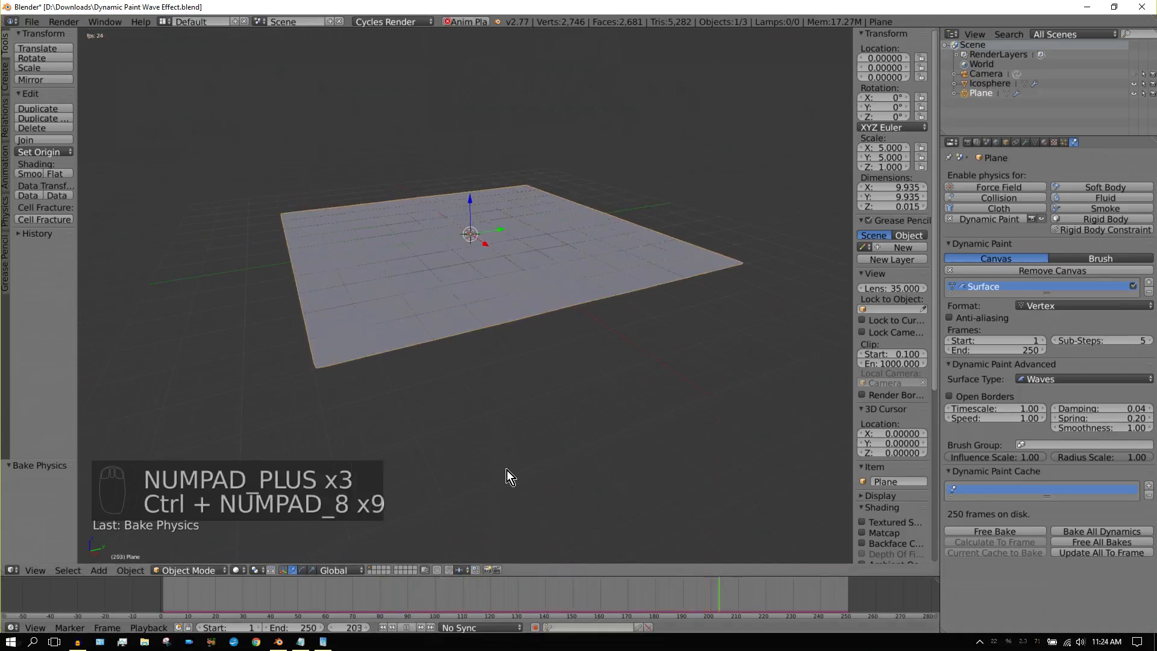
Step: Examine the baked waves on the plane from a closer view, stop the playback and return to frame 1
{"action": "key", "text": "KP_Add"}
{"action": "key", "text": "ctrl+KP_8"}
{"action": "key", "text": "ctrl+KP_8"}
{"action": "key", "text": "ctrl+KP_8"}
{"action": "key", "text": "ctrl+KP_8"}
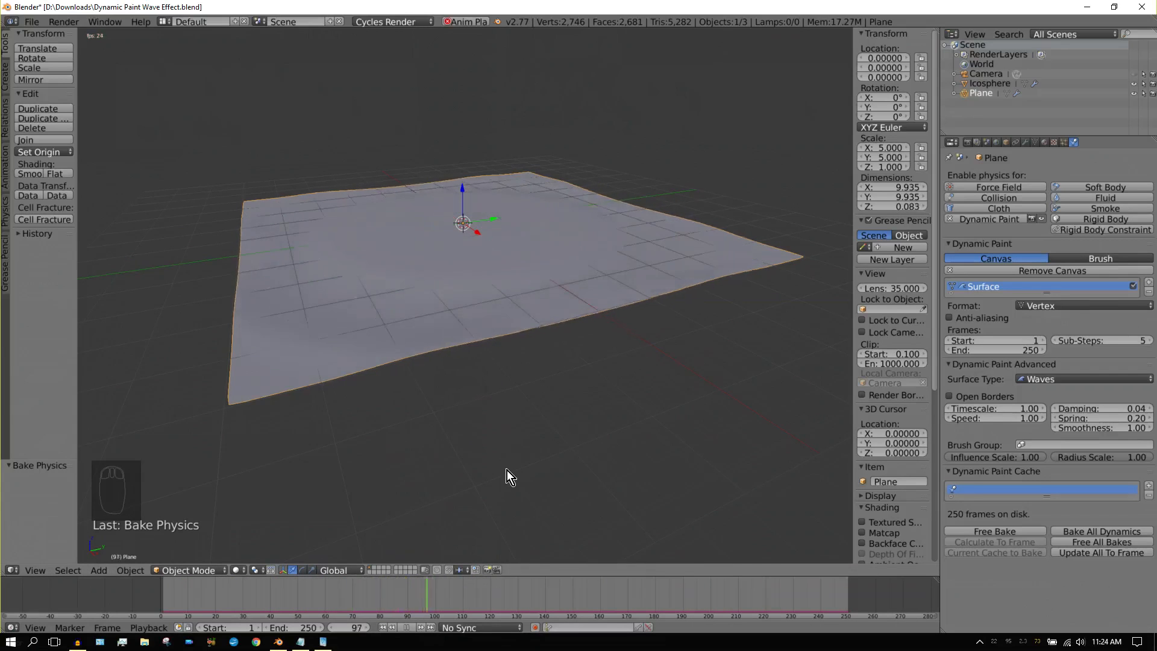
{"action": "left_click", "coordinate": [407, 627]}
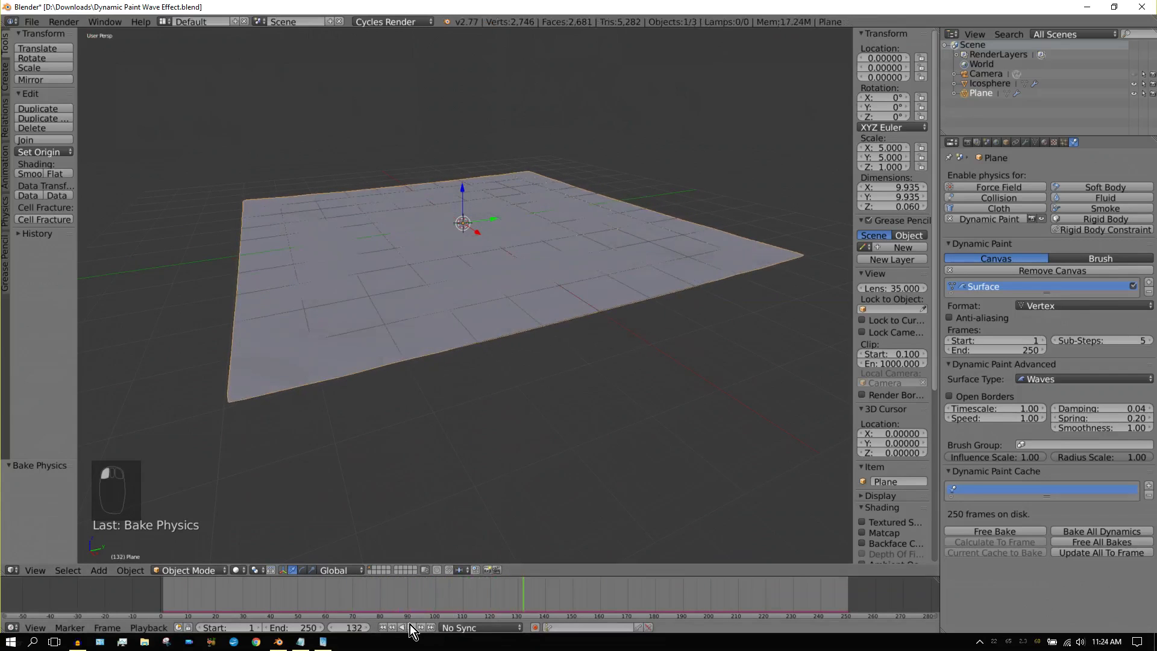
{"action": "left_click", "coordinate": [383, 628]}
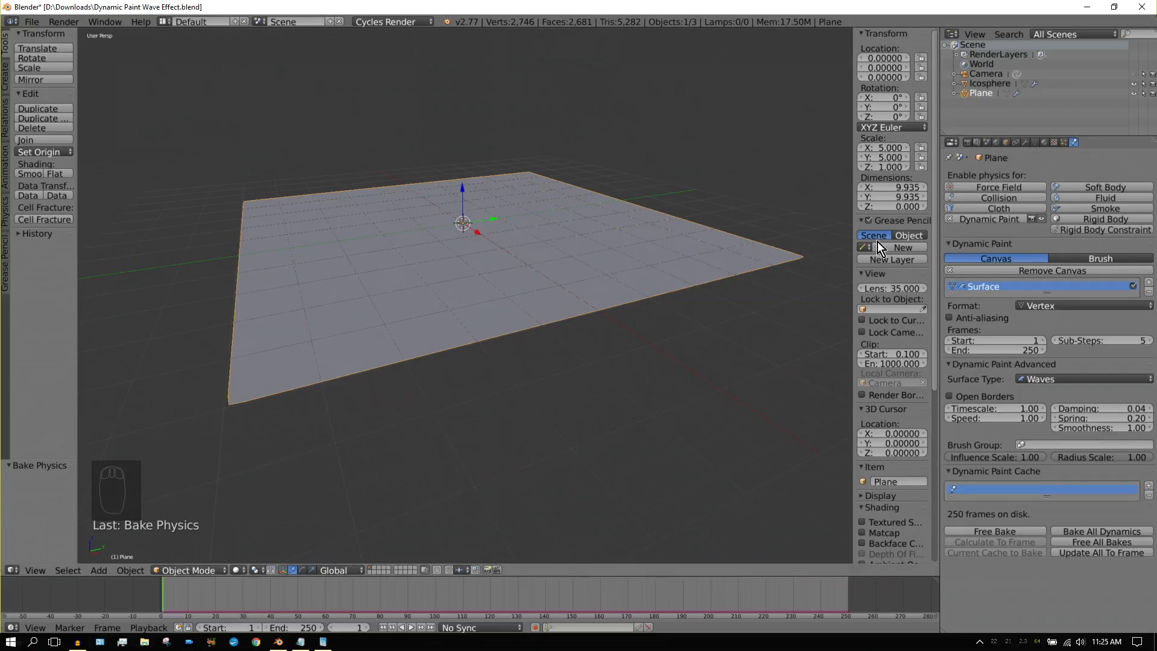
Step: Give the plane a new material with a Glass BSDF surface and slightly darken its colour
{"action": "left_click", "coordinate": [1047, 142]}
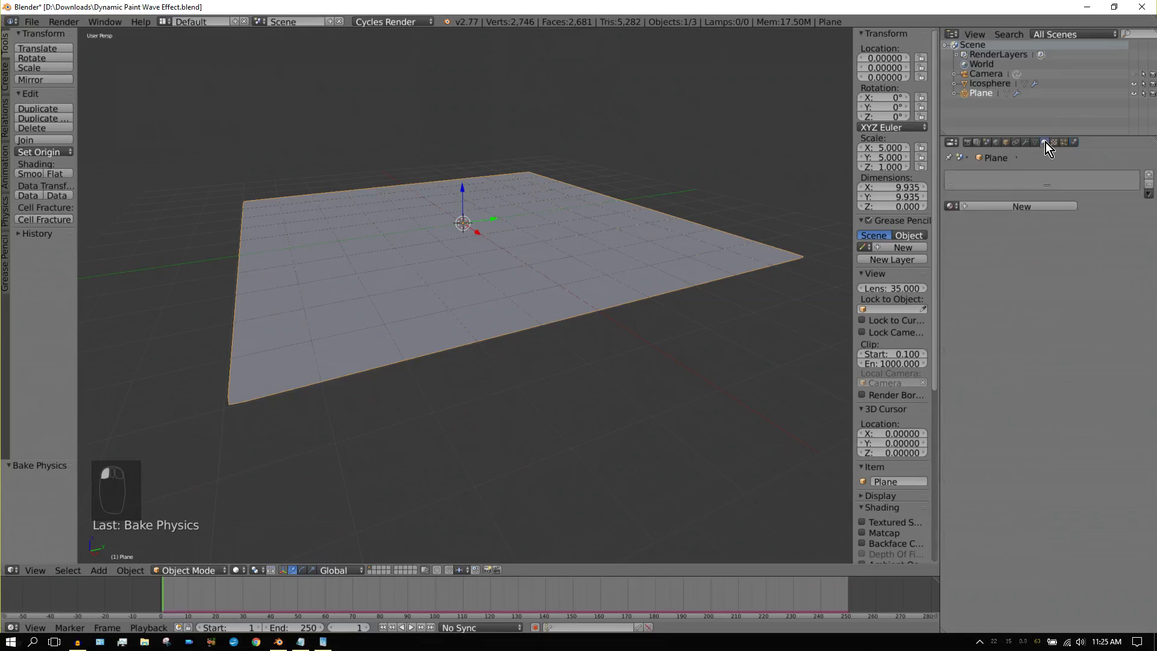
{"action": "left_click", "coordinate": [1011, 206]}
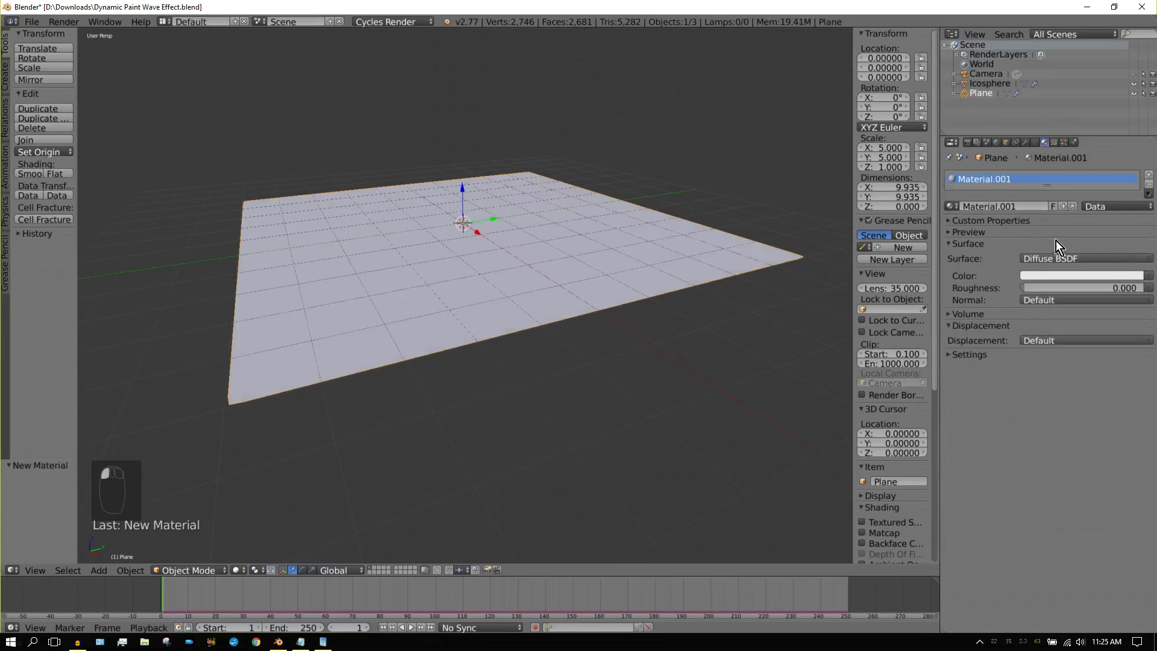
{"action": "left_click", "coordinate": [1095, 259]}
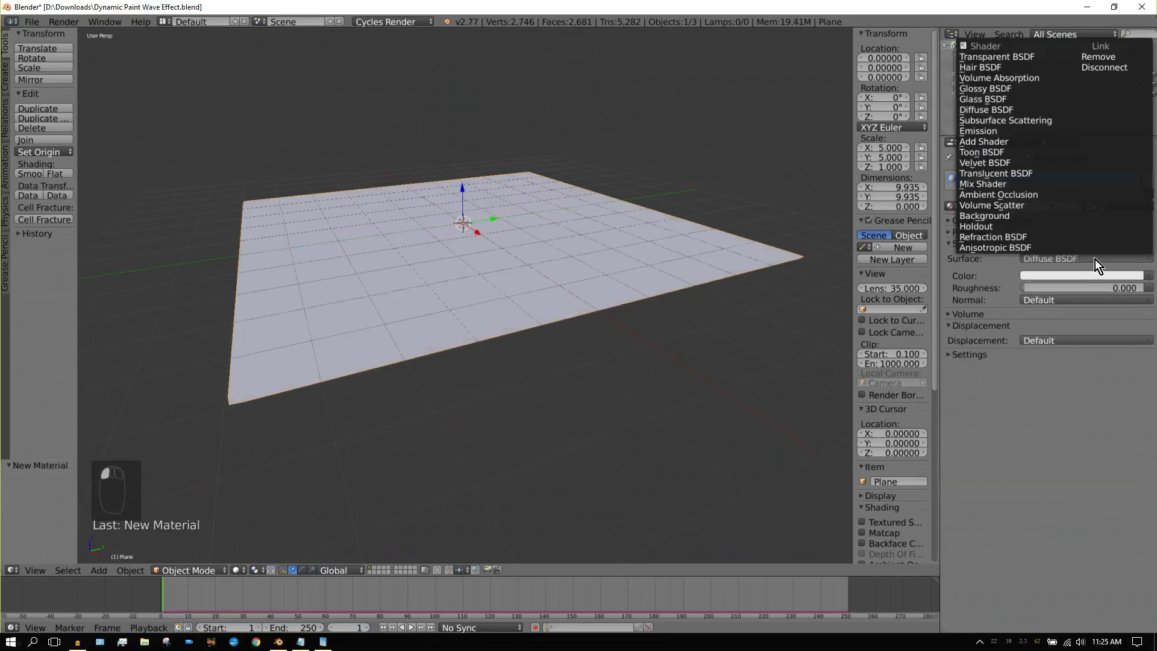
{"action": "left_click", "coordinate": [1007, 98]}
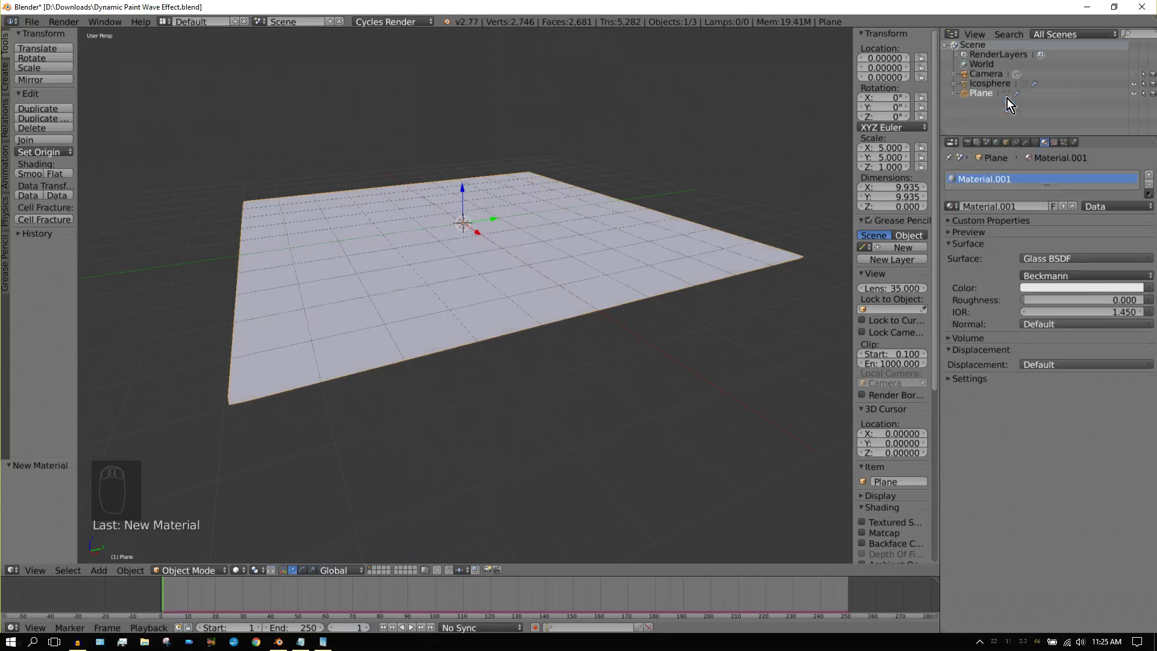
{"action": "left_click", "coordinate": [1094, 288]}
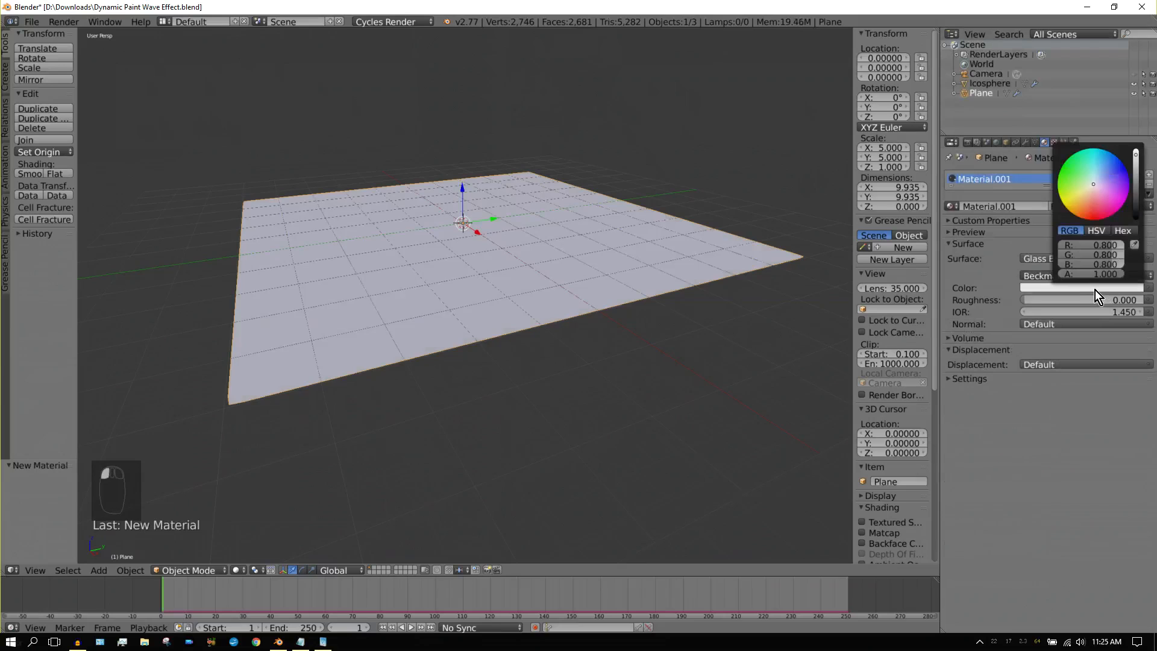
{"action": "left_click", "coordinate": [1137, 156]}
{"action": "left_click_drag", "start_coordinate": [1137, 155], "coordinate": [1136, 159]}
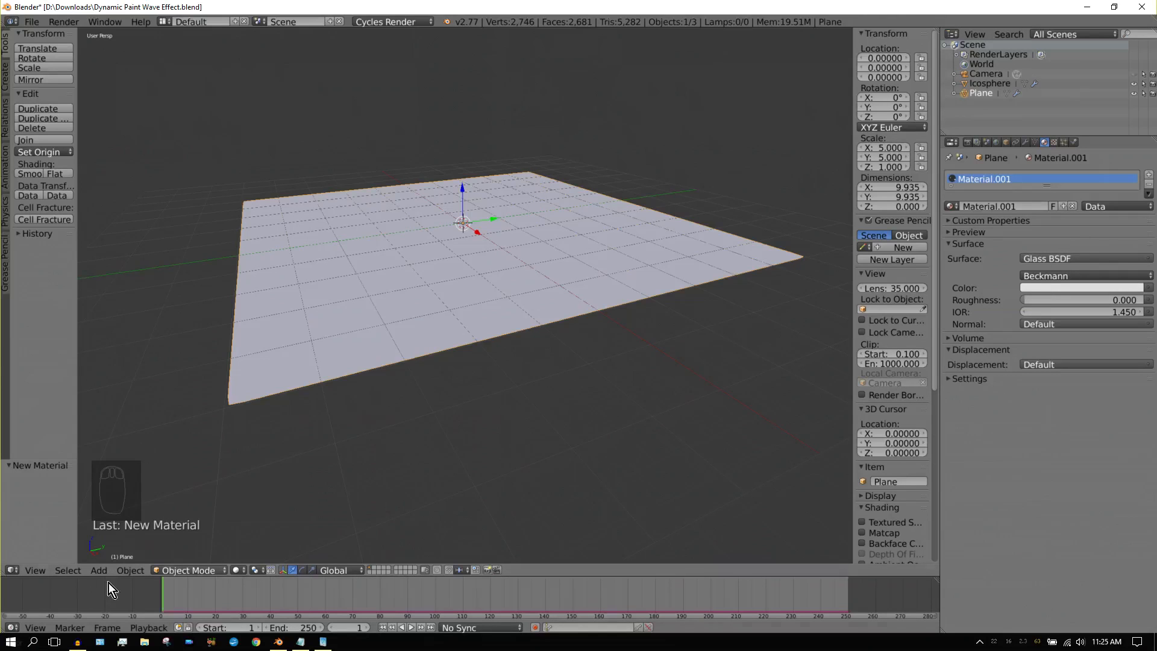
Step: Add a cube mesh at the centre of the plane
{"action": "left_click", "coordinate": [98, 571]}
{"action": "mouse_move", "coordinate": [113, 558]}
{"action": "left_click", "coordinate": [96, 570]}
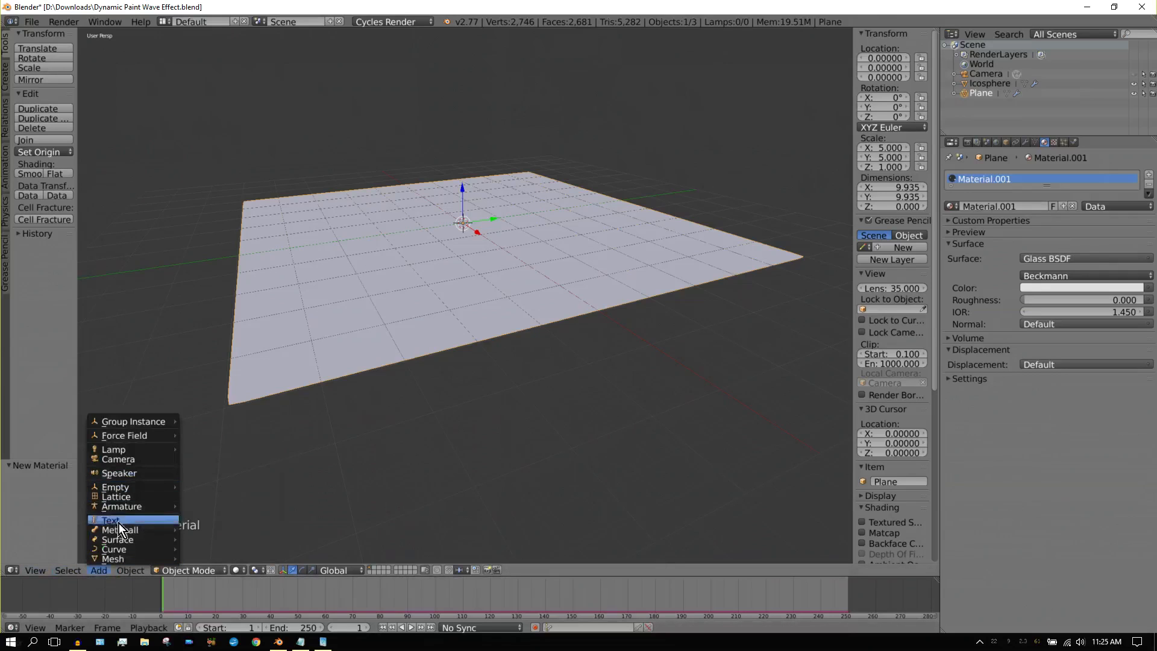
{"action": "mouse_move", "coordinate": [124, 552]}
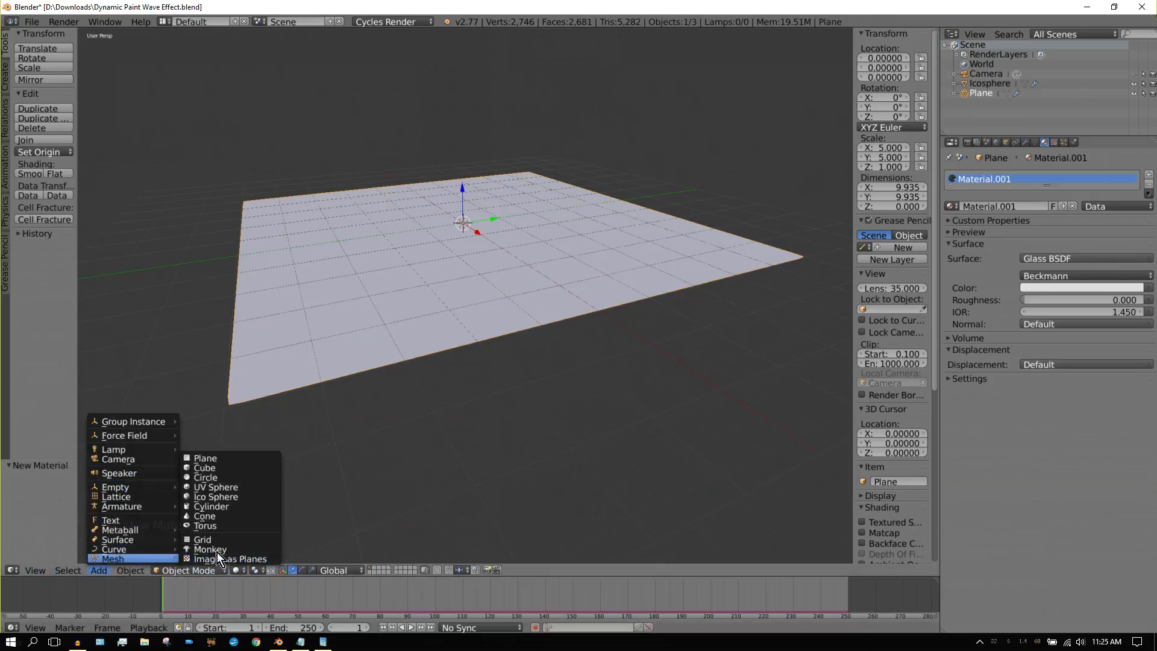
{"action": "left_click", "coordinate": [208, 468]}
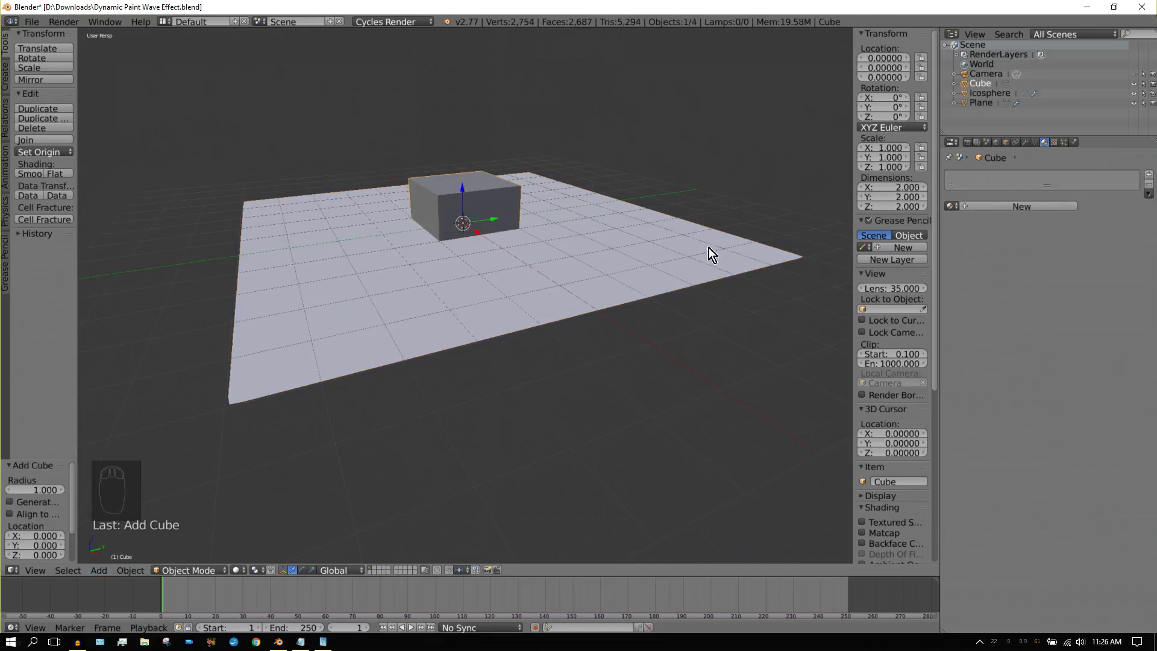
Step: Set the cube's X and Y dimensions to 10
{"action": "left_click", "coordinate": [894, 189]}
{"action": "type", "text": "10"}
{"action": "key", "text": "Return"}
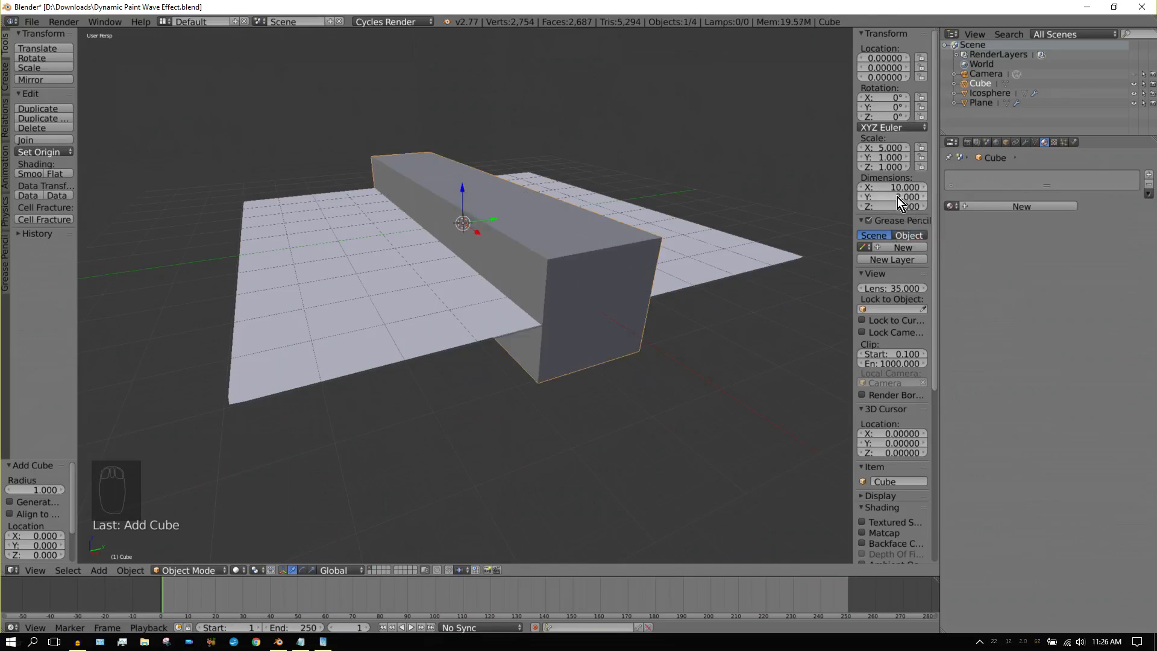
{"action": "left_click", "coordinate": [899, 197]}
{"action": "type", "text": "10"}
{"action": "key", "text": "Return"}
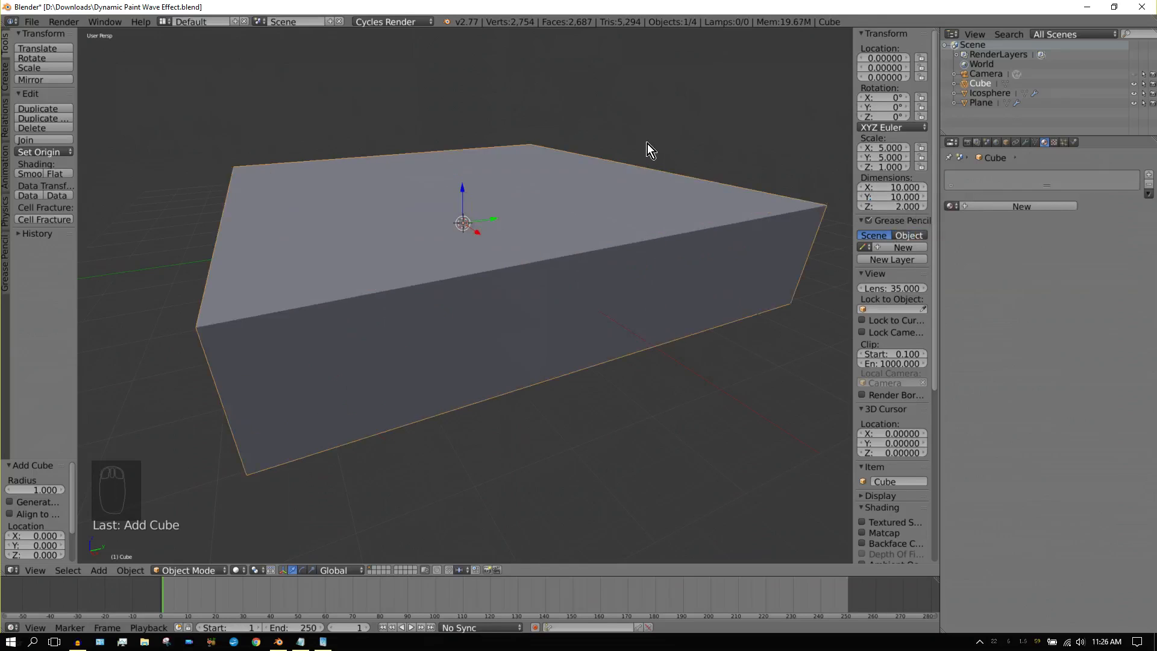
Step: Delete the cube's top face in Edit Mode using face selection, and return to Object Mode
{"action": "key", "text": "Tab"}
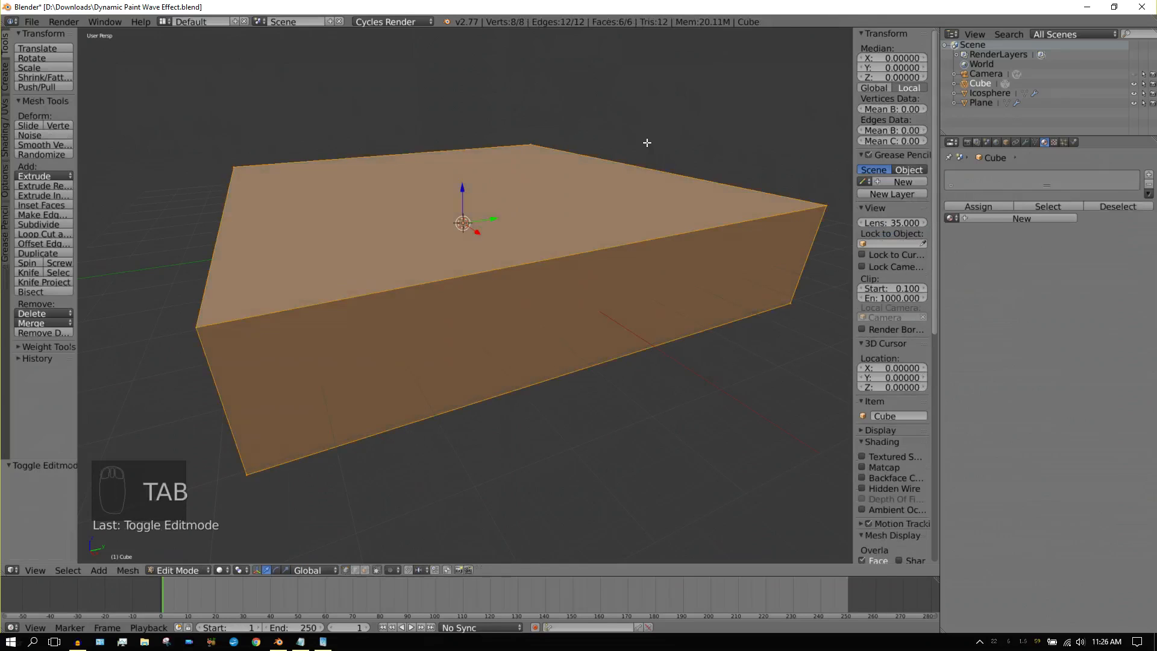
{"action": "left_click", "coordinate": [366, 571]}
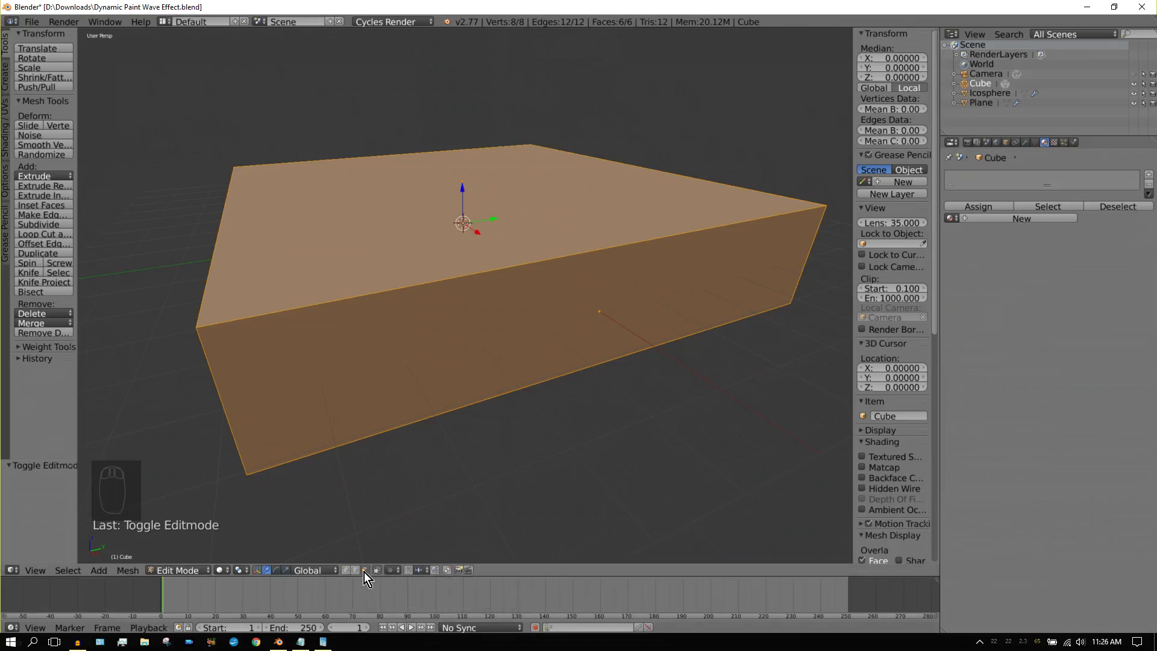
{"action": "right_click", "coordinate": [461, 181]}
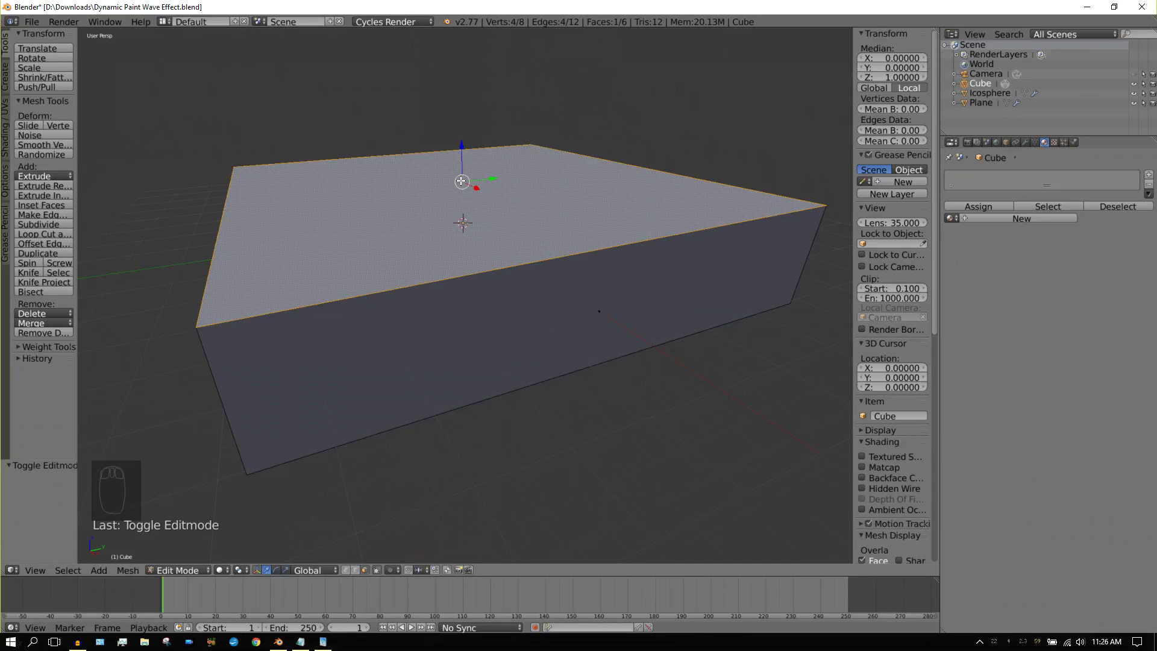
{"action": "key", "text": "Delete"}
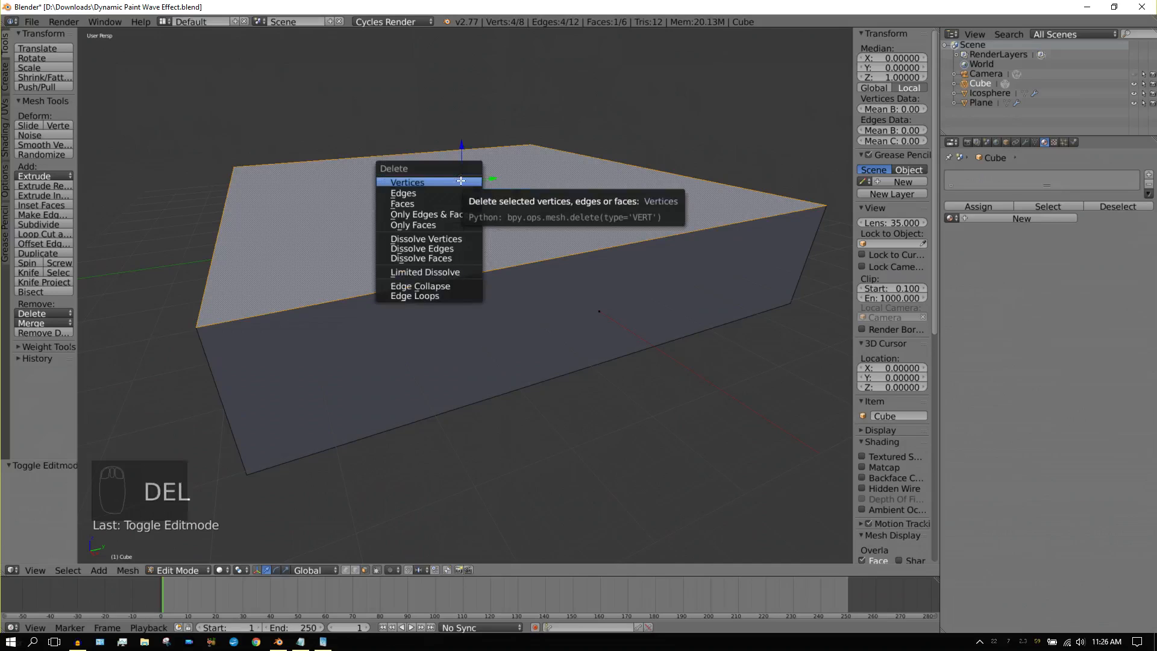
{"action": "left_click", "coordinate": [421, 205]}
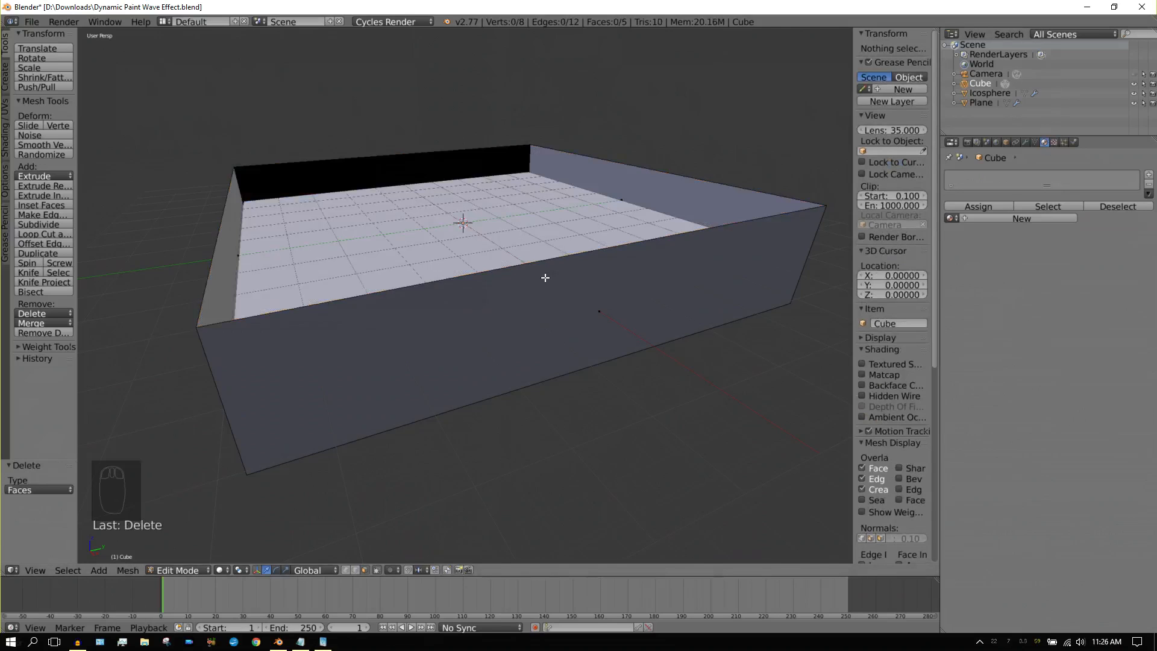
{"action": "key", "text": "Tab"}
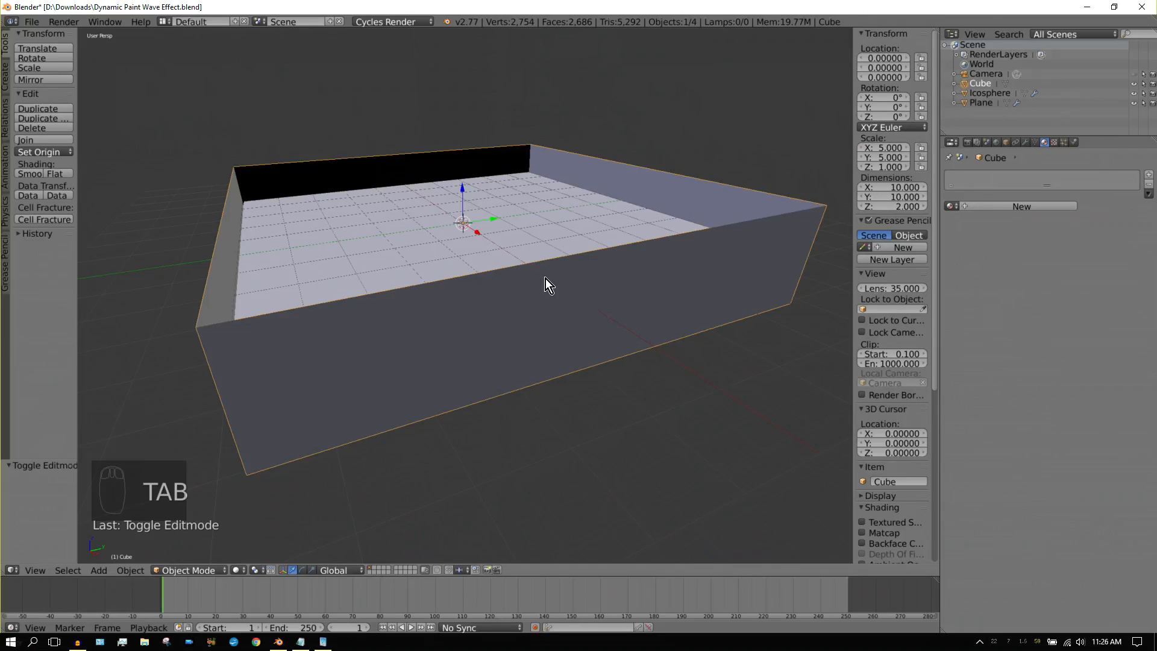
Step: Add a Solidify modifier to the open cube with Even Thickness enabled and a thickness of 0.1
{"action": "left_click", "coordinate": [1026, 145]}
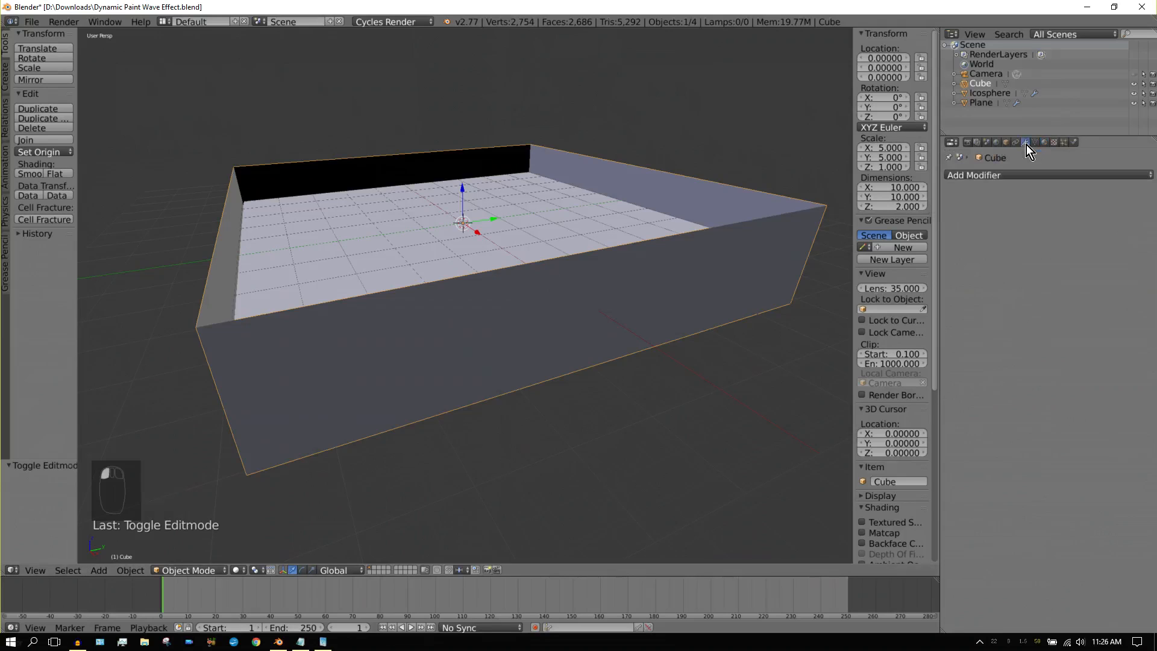
{"action": "left_click", "coordinate": [1012, 176]}
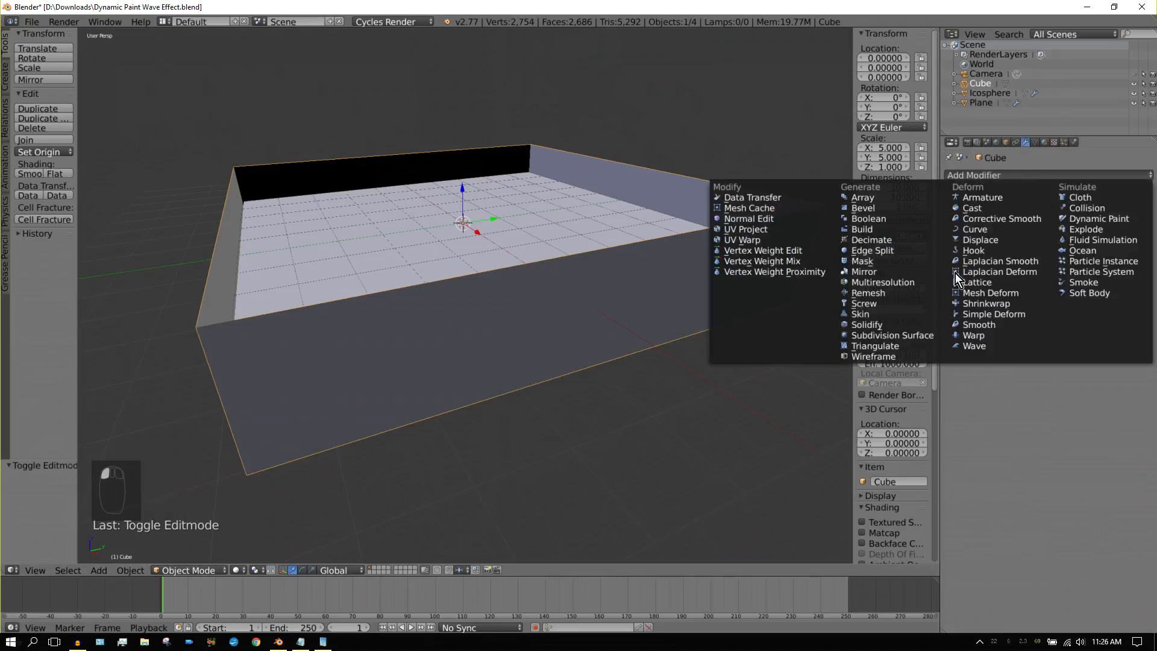
{"action": "left_click", "coordinate": [866, 325]}
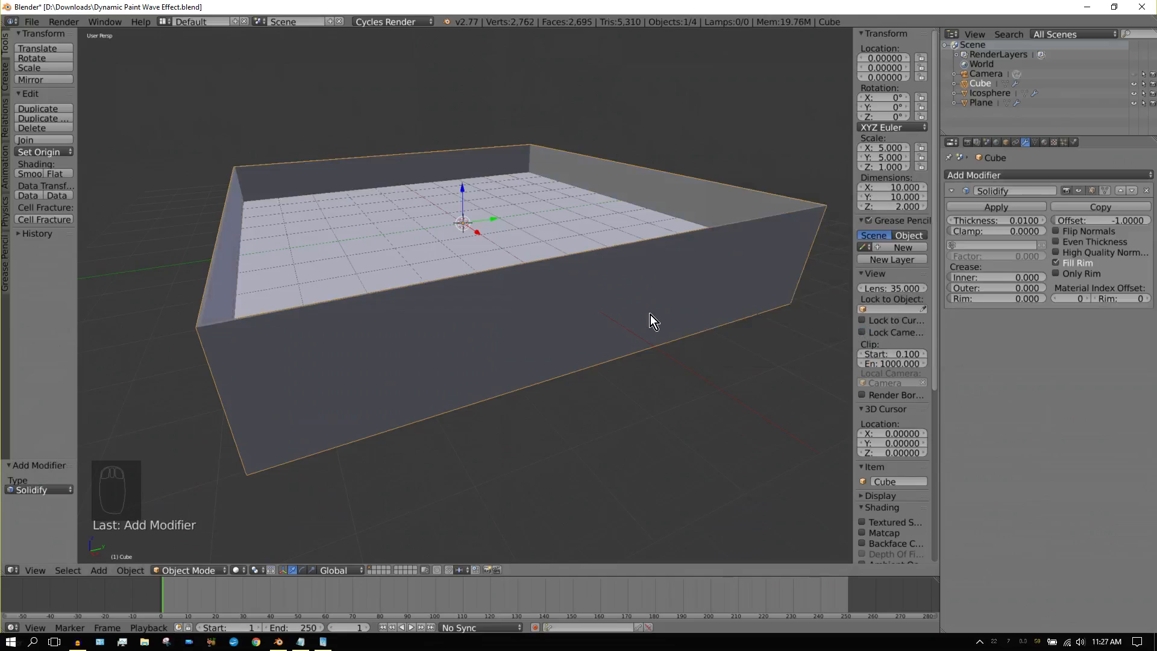
{"action": "key", "text": "KP_7"}
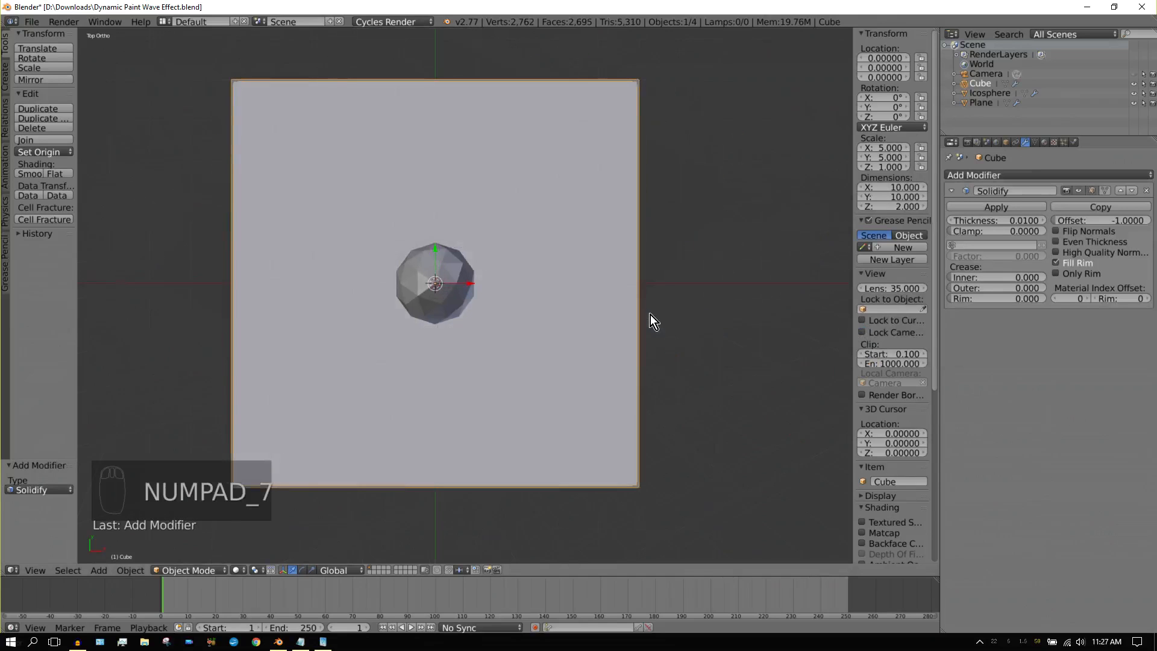
{"action": "key", "text": "KP_5"}
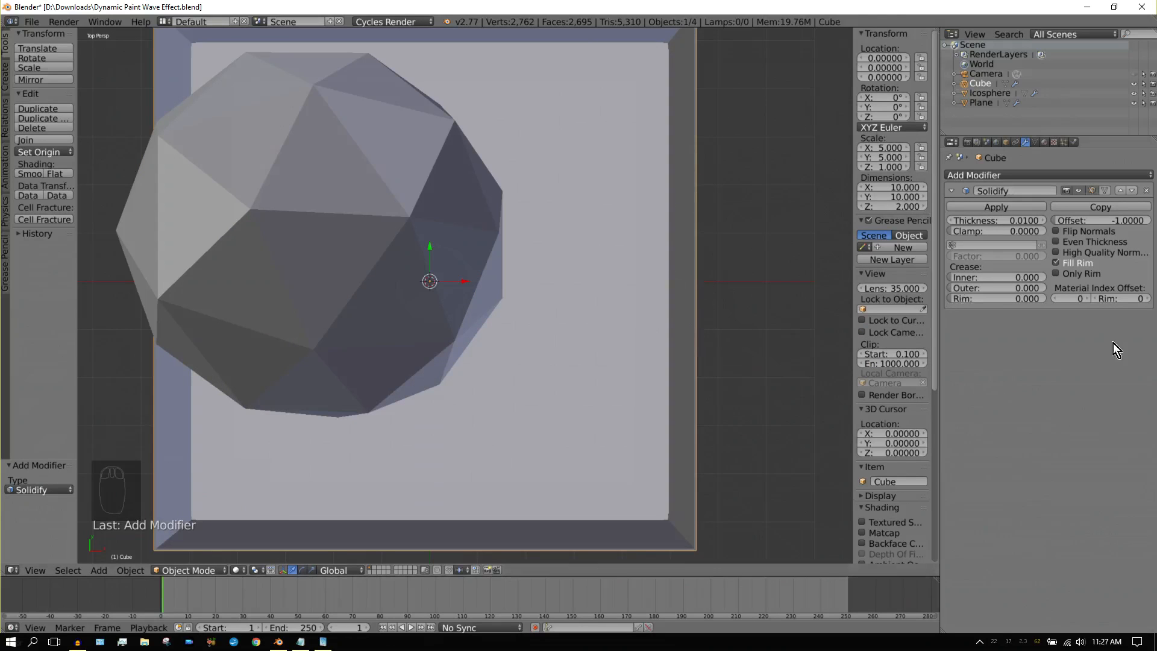
{"action": "left_click", "coordinate": [1059, 243]}
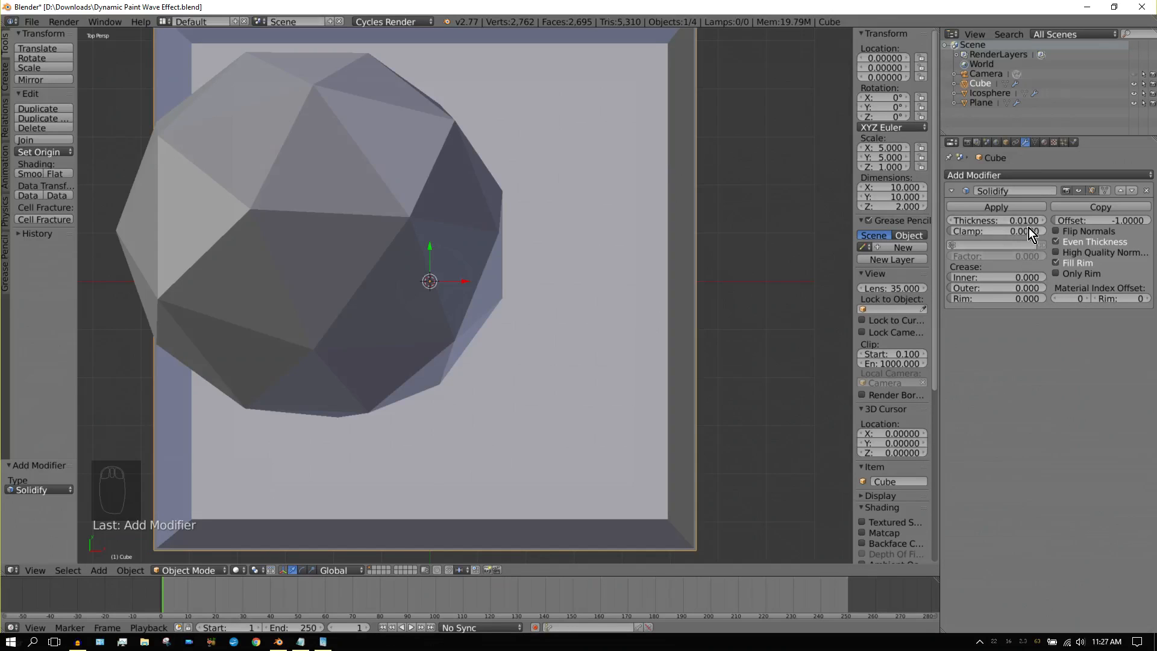
{"action": "left_click", "coordinate": [1014, 220]}
{"action": "type", "text": "0.1"}
{"action": "key", "text": "Return"}
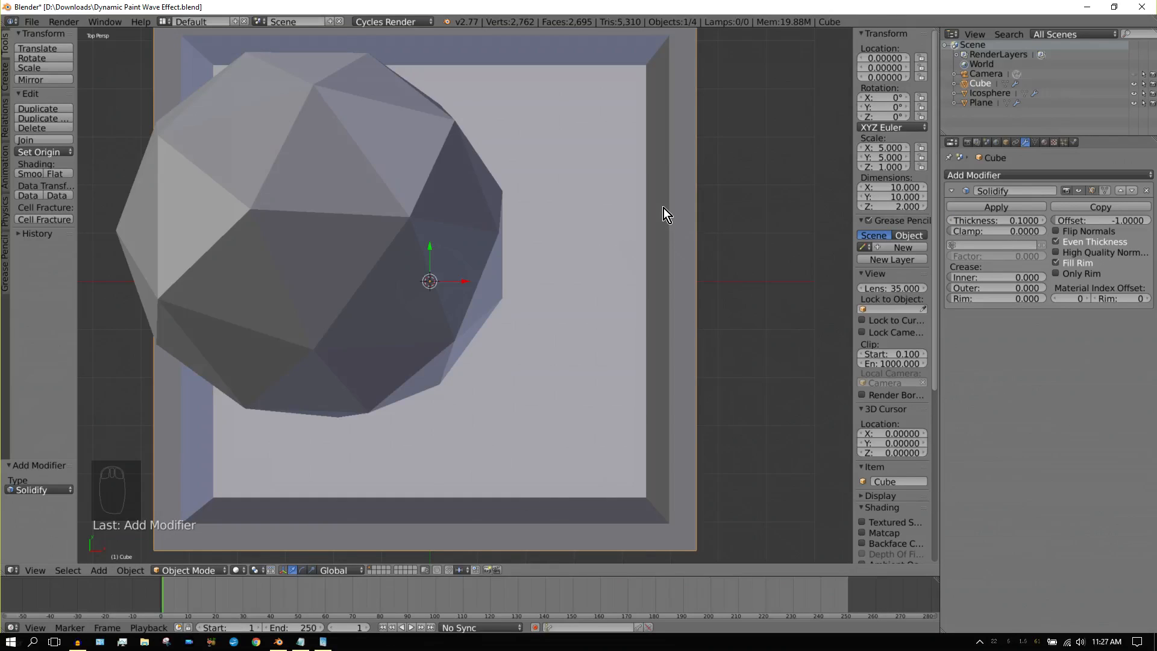
Step: Switch to wireframe shading in the front view and move the cube down along Z by about 0.66
{"action": "key", "text": "KP_1"}
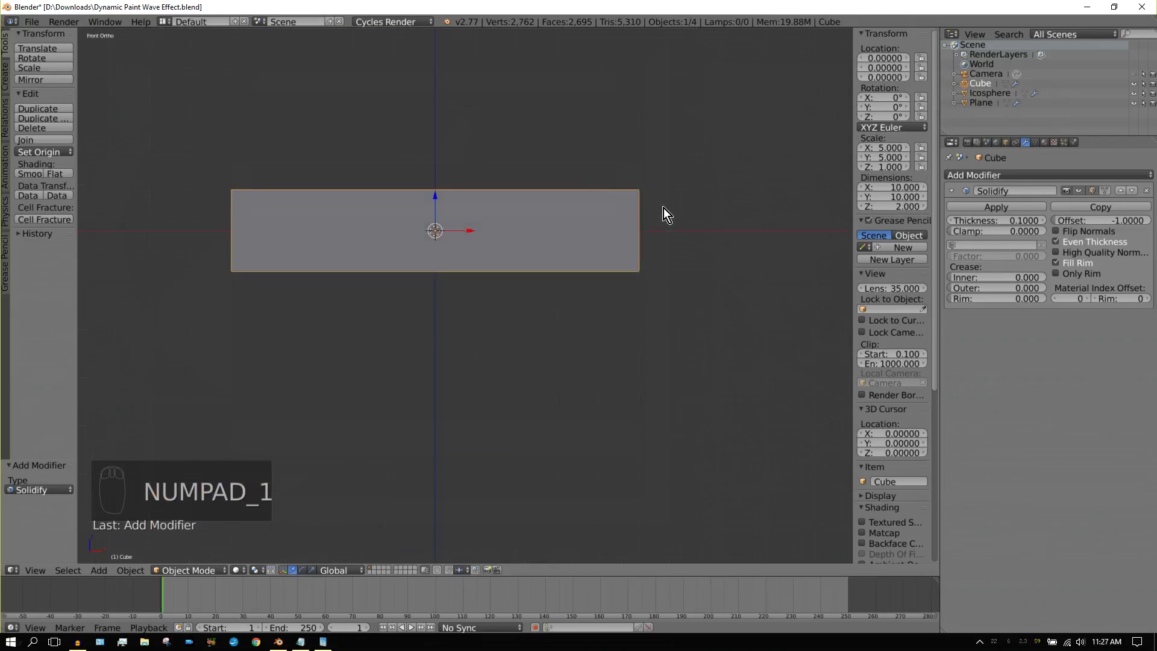
{"action": "left_click", "coordinate": [241, 569]}
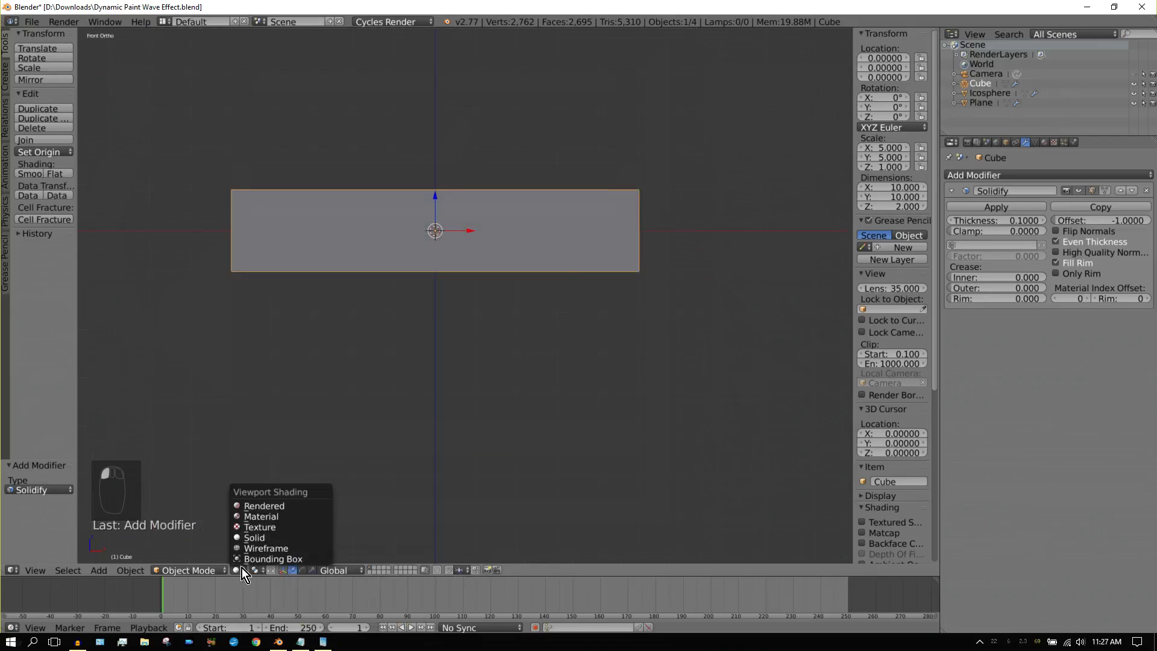
{"action": "left_click", "coordinate": [252, 550]}
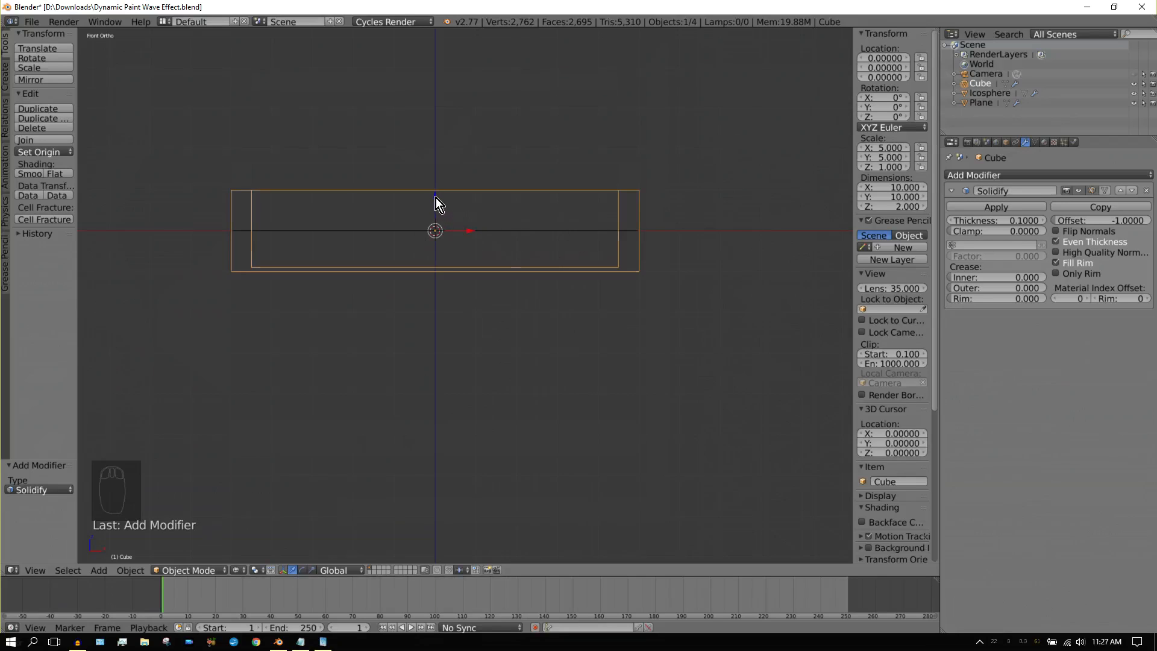
{"action": "left_click_drag", "start_coordinate": [437, 197], "coordinate": [435, 226]}
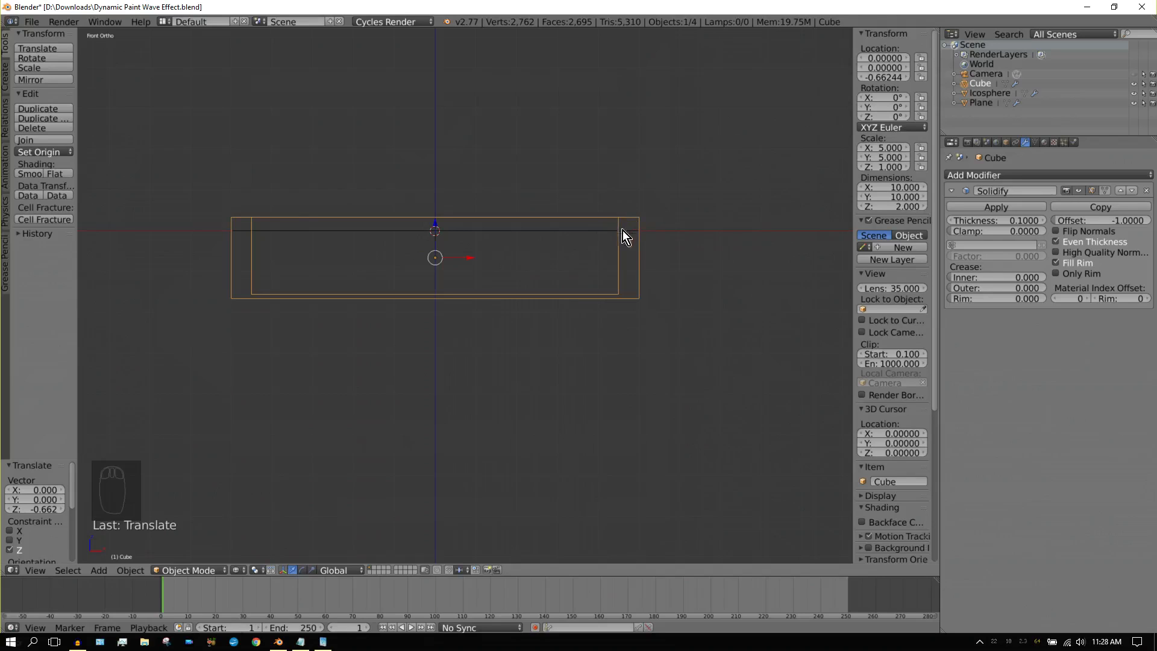
Step: Set the cube's X and Y dimensions to 10.1 so its walls enclose the plane's edges
{"action": "key", "text": "KP_Add"}
{"action": "key", "text": "KP_Add"}
{"action": "key", "text": "KP_Add"}
{"action": "key", "text": "KP_Add"}
{"action": "key", "text": "KP_Add"}
{"action": "key", "text": "KP_Add"}
{"action": "key", "text": "KP_Add"}
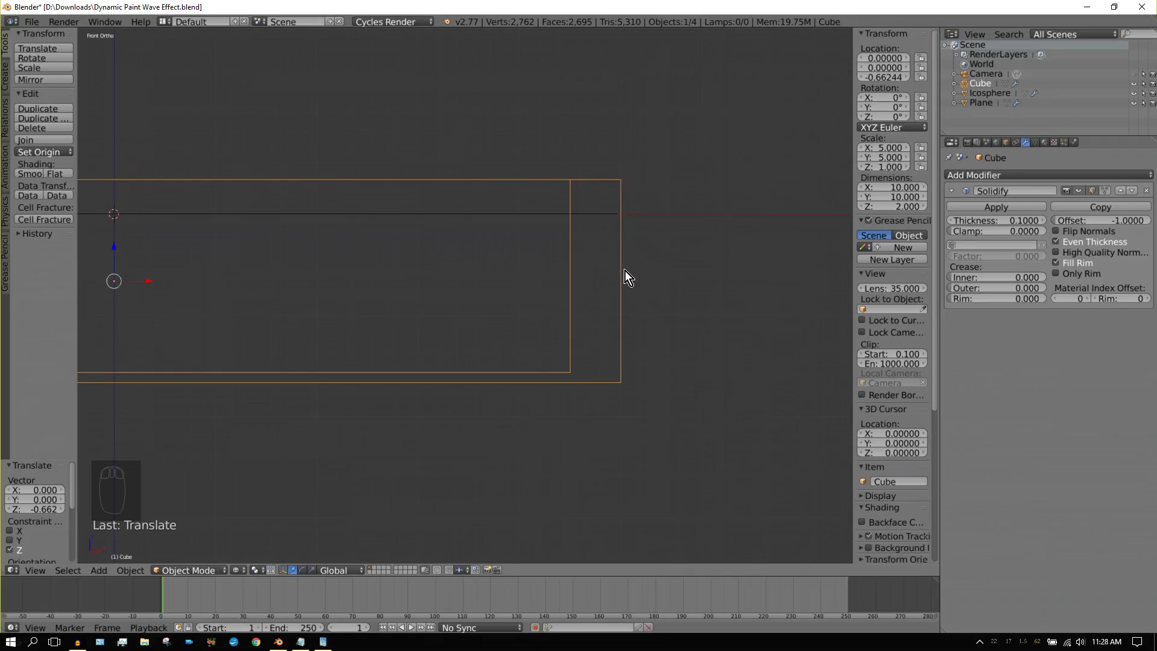
{"action": "left_click", "coordinate": [900, 188]}
{"action": "type", "text": "10.1"}
{"action": "key", "text": "Return"}
{"action": "left_click", "coordinate": [897, 197]}
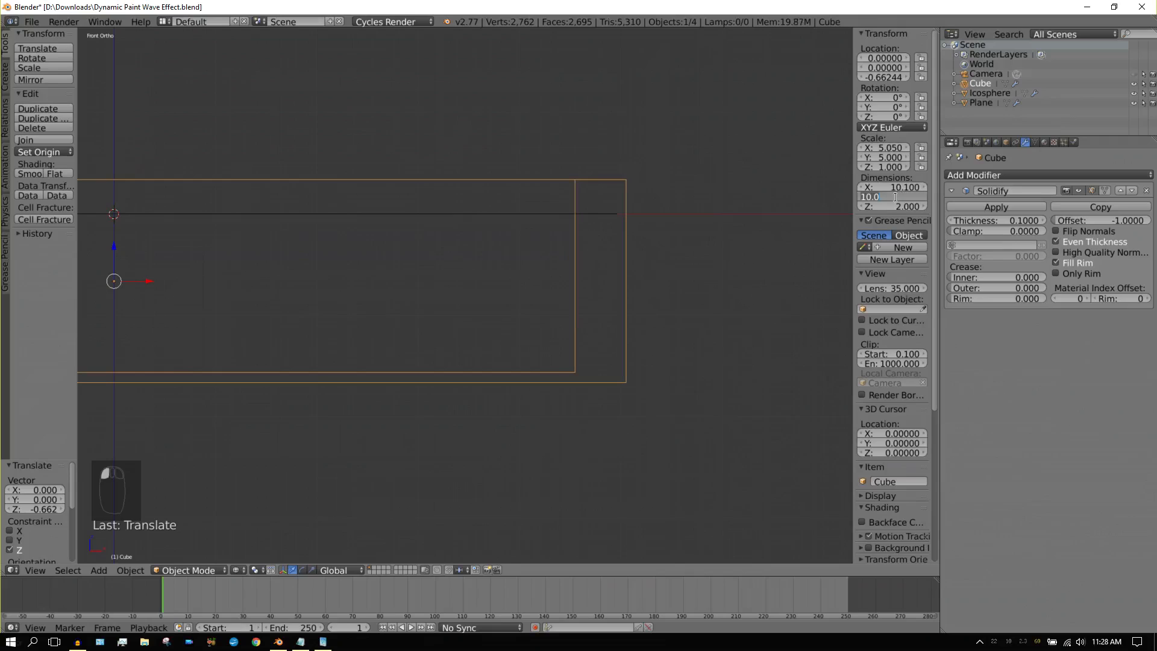
{"action": "type", "text": "10.1"}
{"action": "key", "text": "Return"}
Step: Examine the whole cube and its fit around the plane in the front wireframe view
{"action": "key", "text": "KP_Subtract"}
{"action": "key", "text": "KP_Subtract"}
{"action": "key", "text": "KP_Subtract"}
{"action": "key", "text": "KP_Subtract"}
{"action": "key", "text": "KP_Subtract"}
{"action": "key", "text": "KP_Subtract"}
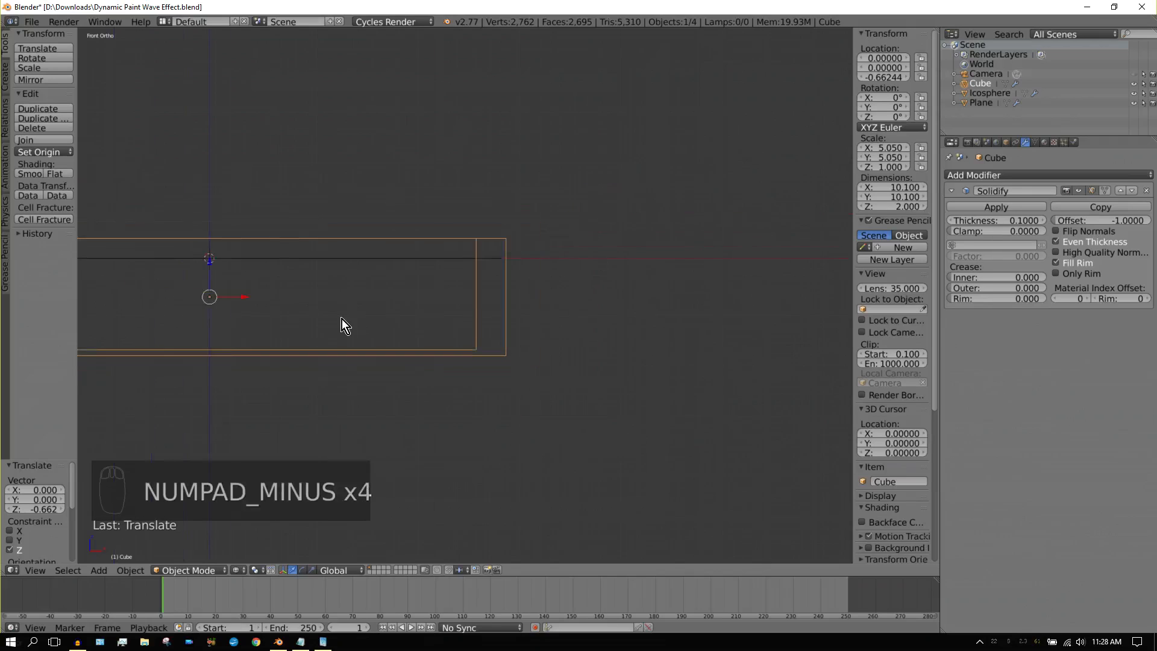
{"action": "key", "text": "ctrl+KP_4"}
{"action": "key", "text": "ctrl+KP_4"}
{"action": "key", "text": "ctrl+KP_4"}
{"action": "key", "text": "ctrl+KP_4"}
{"action": "key", "text": "ctrl+KP_4"}
{"action": "key", "text": "ctrl+KP_4"}
{"action": "key", "text": "ctrl+KP_4"}
{"action": "key", "text": "ctrl+KP_4"}
{"action": "key", "text": "ctrl+KP_4"}
{"action": "key", "text": "ctrl+KP_4"}
{"action": "key", "text": "ctrl+KP_4"}
{"action": "key", "text": "ctrl+KP_4"}
{"action": "key", "text": "ctrl+KP_4"}
{"action": "key", "text": "ctrl+KP_4"}
{"action": "key", "text": "ctrl+KP_4"}
{"action": "key", "text": "ctrl+KP_4"}
{"action": "key", "text": "ctrl+KP_4"}
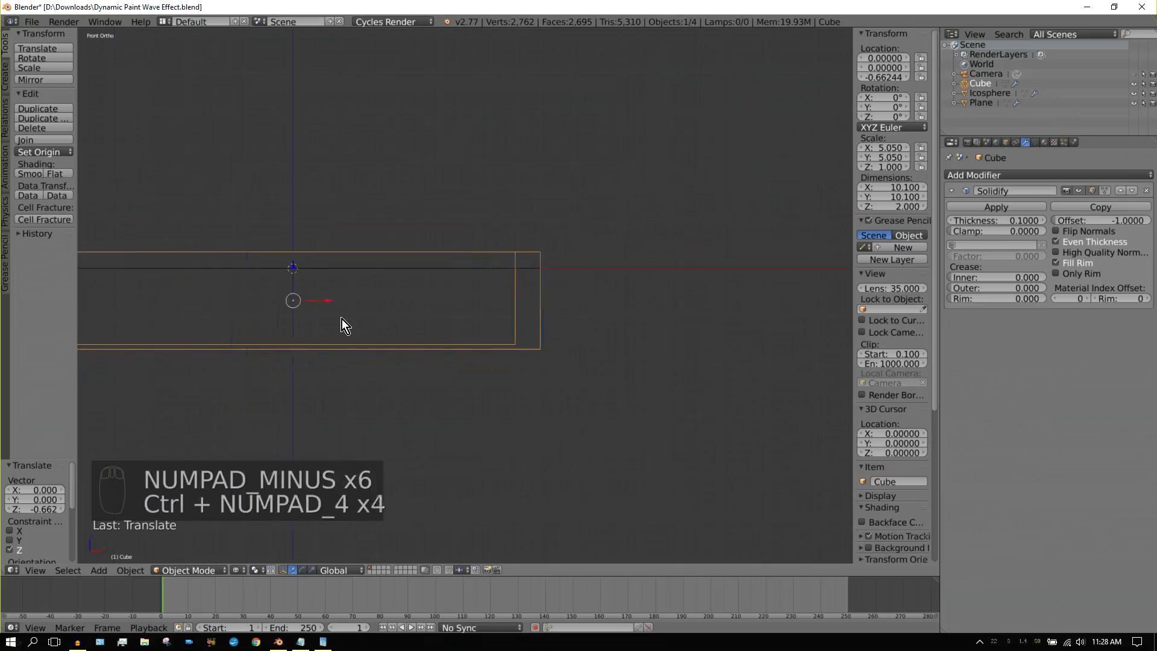
Step: Examine the wireframe cube container around the plane from the front and from a raised, zoomed-out perspective
{"action": "key", "text": "ctrl+KP_6"}
{"action": "key", "text": "ctrl+KP_6"}
{"action": "key", "text": "ctrl+KP_6"}
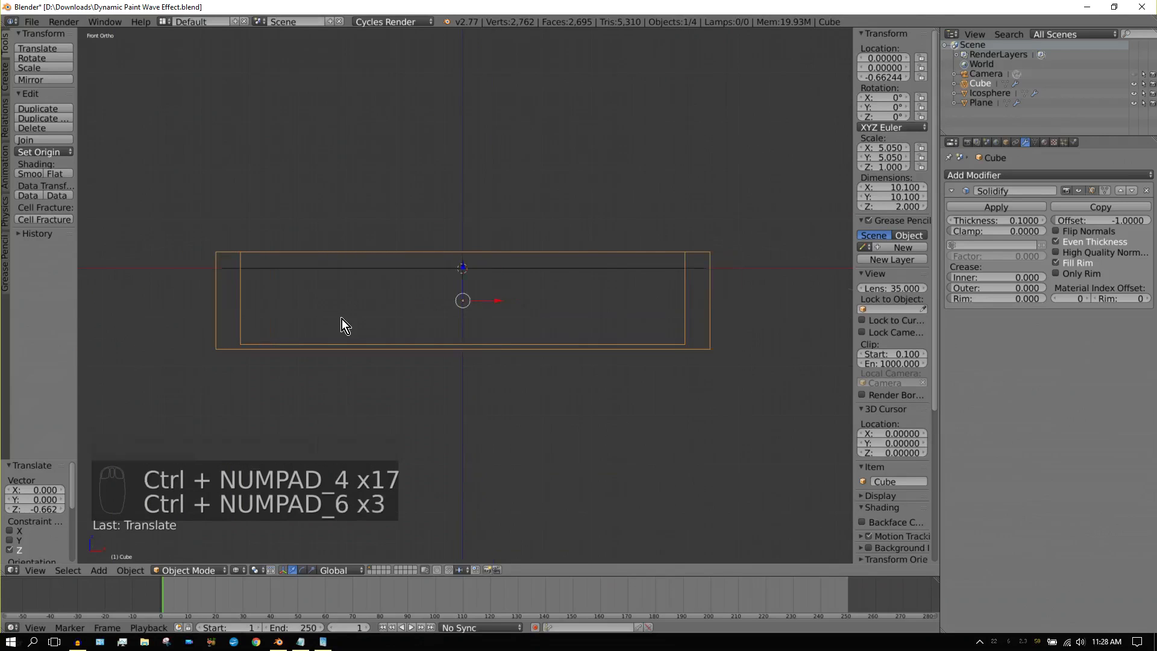
{"action": "key", "text": "KP_8"}
{"action": "key", "text": "KP_8"}
{"action": "key", "text": "KP_8"}
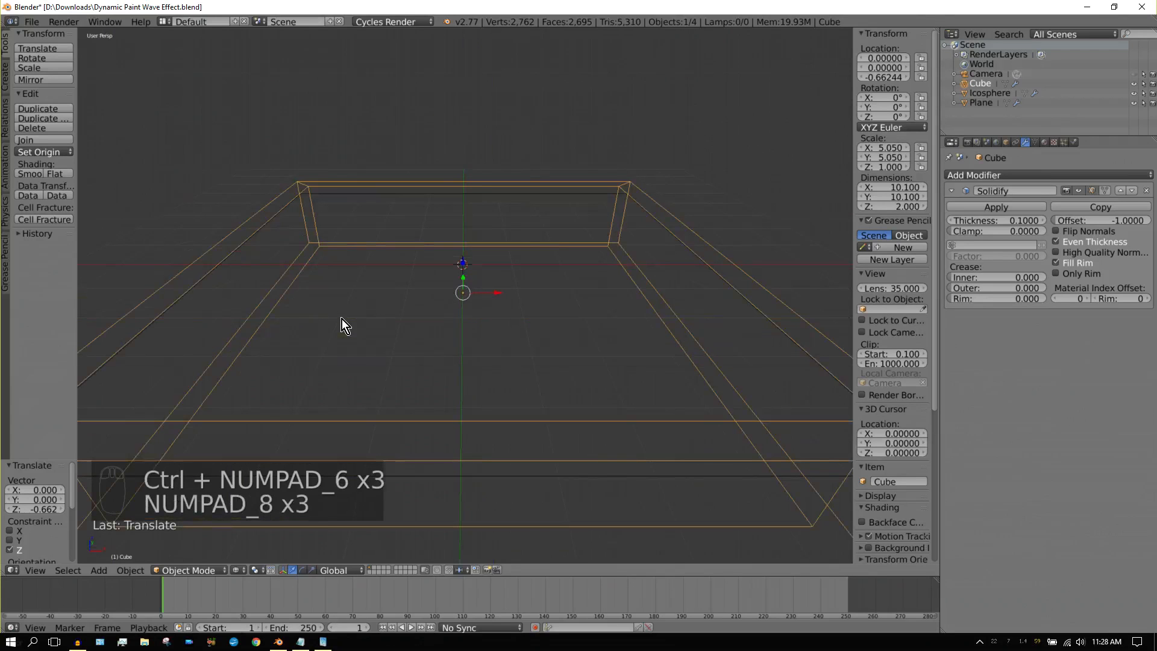
{"action": "key", "text": "KP_Subtract"}
{"action": "key", "text": "KP_Subtract"}
{"action": "key", "text": "KP_Subtract"}
{"action": "key", "text": "KP_Subtract"}
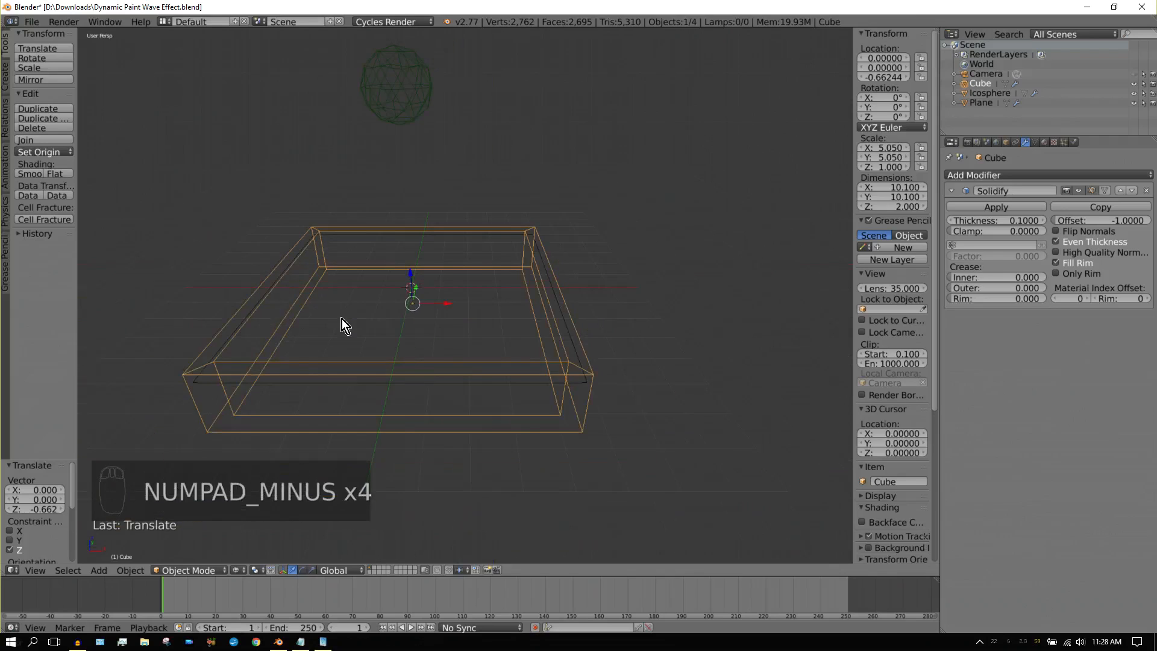
{"action": "key", "text": "ctrl+KP_4"}
{"action": "key", "text": "ctrl+KP_4"}
{"action": "key", "text": "ctrl+KP_4"}
{"action": "key", "text": "ctrl+KP_4"}
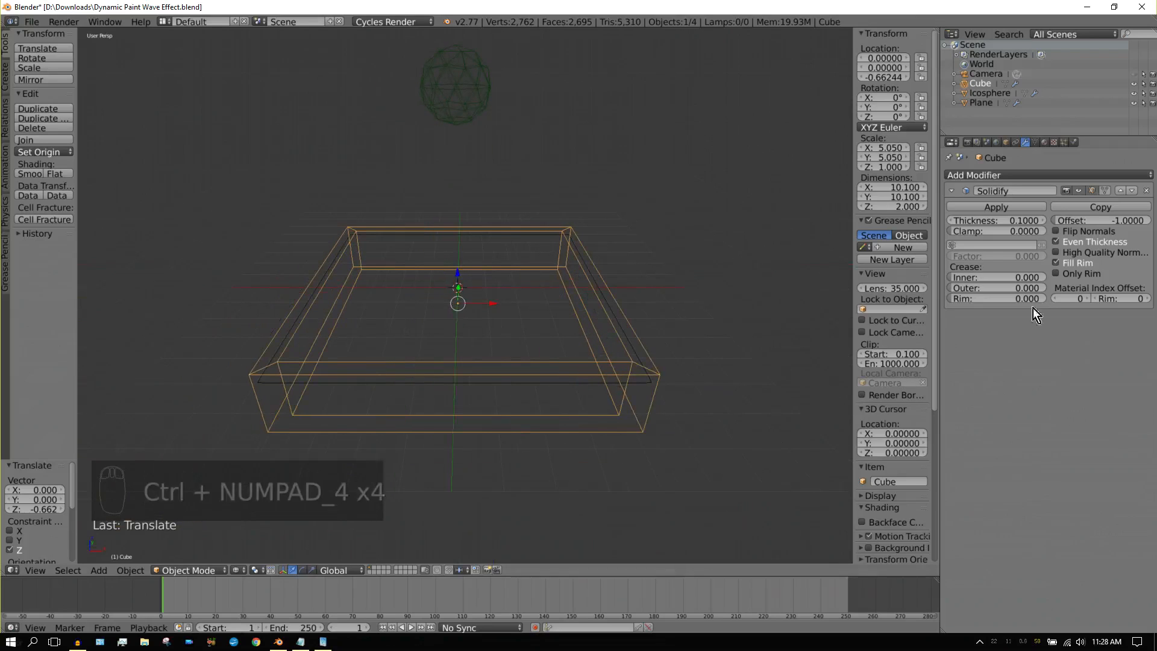
Step: Enable nodes for the world surface and set its background color to white
{"action": "left_click", "coordinate": [998, 142]}
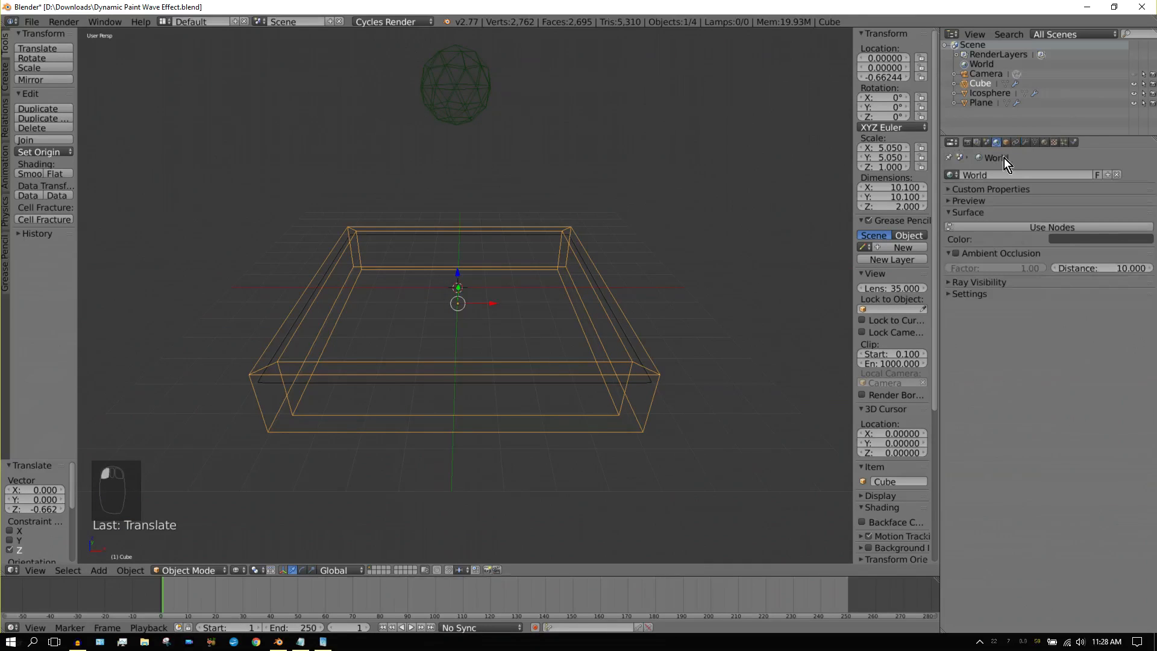
{"action": "left_click", "coordinate": [1055, 224]}
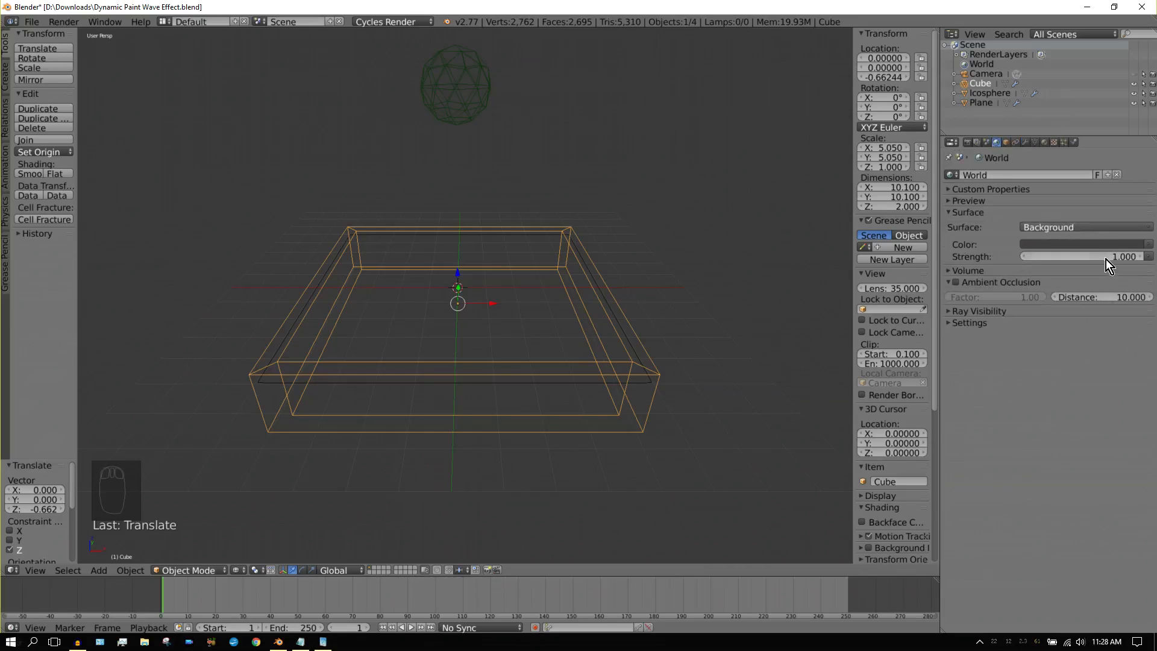
{"action": "left_click", "coordinate": [1098, 244]}
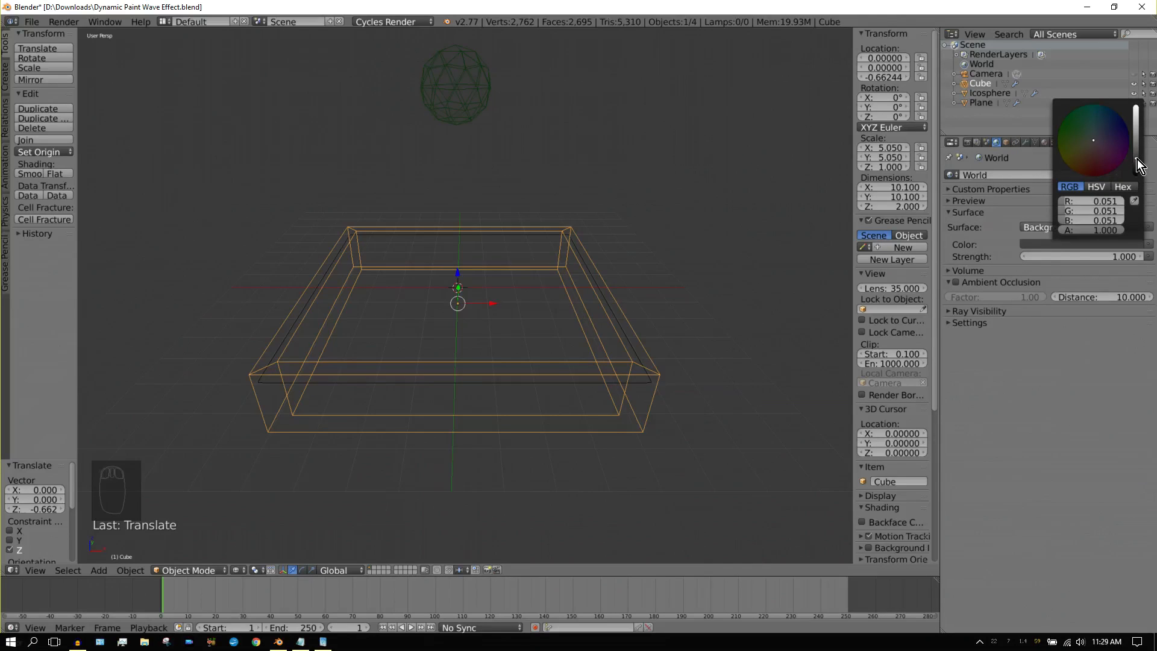
{"action": "left_click_drag", "start_coordinate": [1140, 164], "coordinate": [1140, 109]}
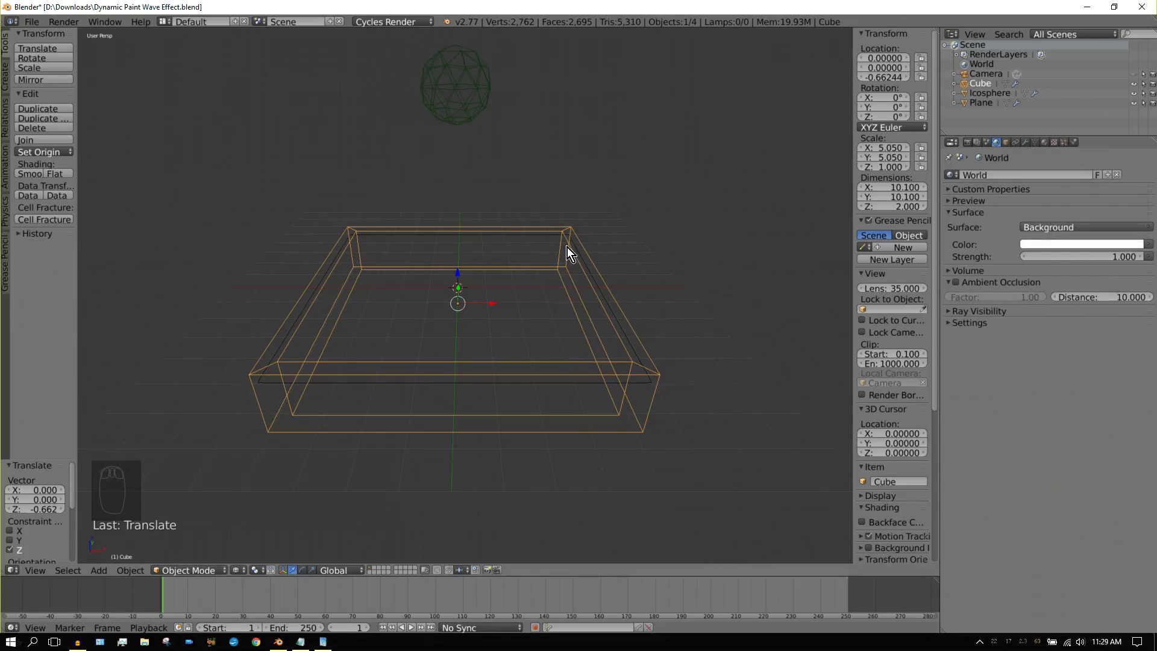
Step: Unhide the camera and, in camera view, frame the container with X location 11.9911, Y location -11.6676 and X rotation 67.559°
{"action": "left_click", "coordinate": [1135, 73]}
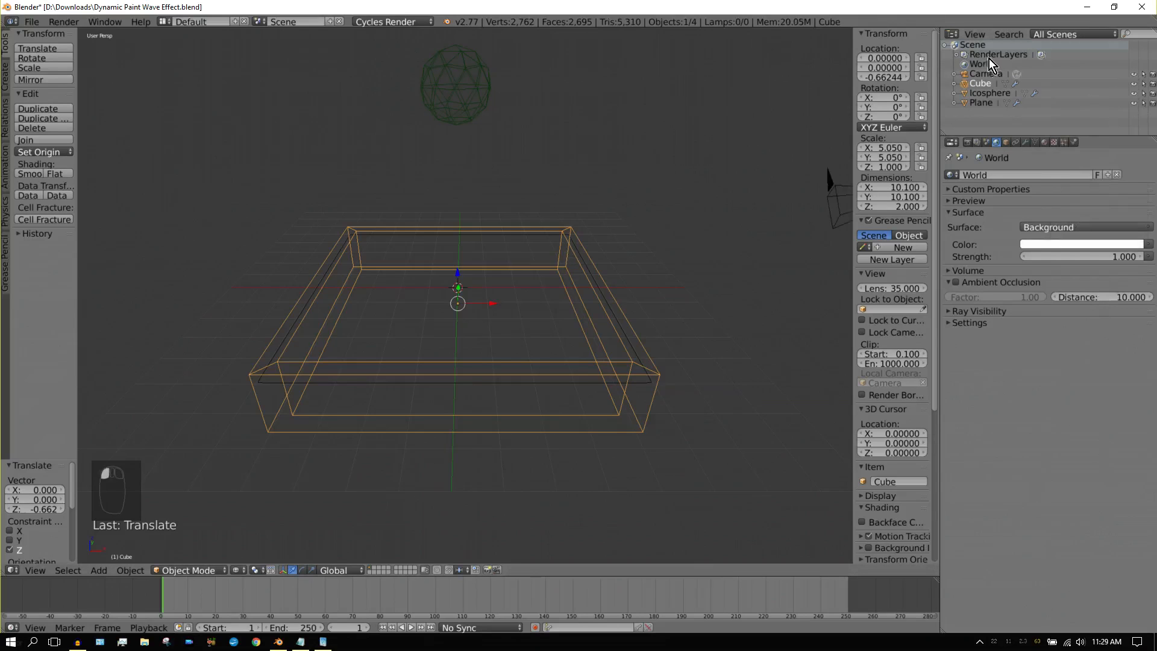
{"action": "left_click", "coordinate": [984, 77]}
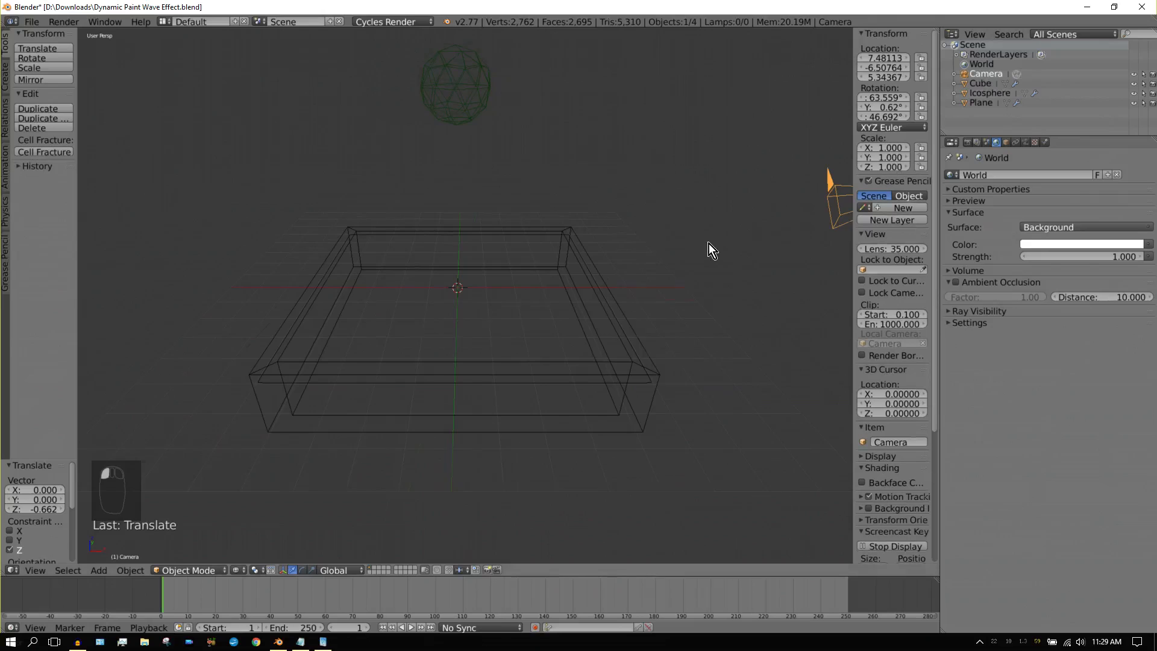
{"action": "key", "text": "KP_0"}
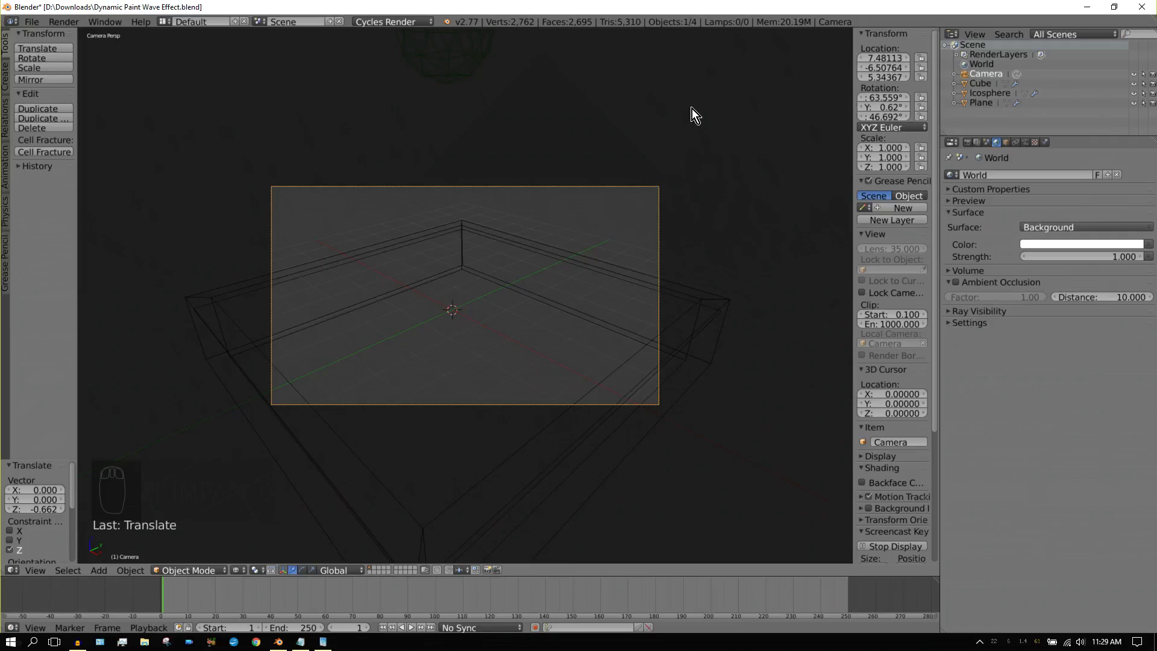
{"action": "key", "text": "Home"}
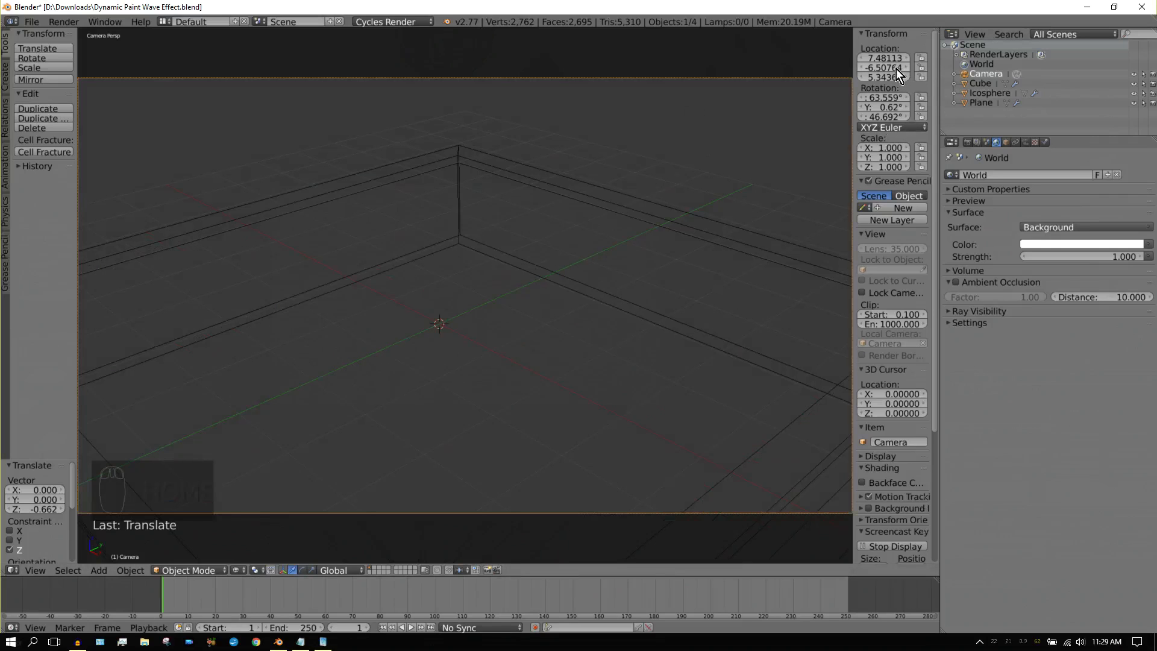
{"action": "left_click_drag", "start_coordinate": [896, 68], "coordinate": [931, 60]}
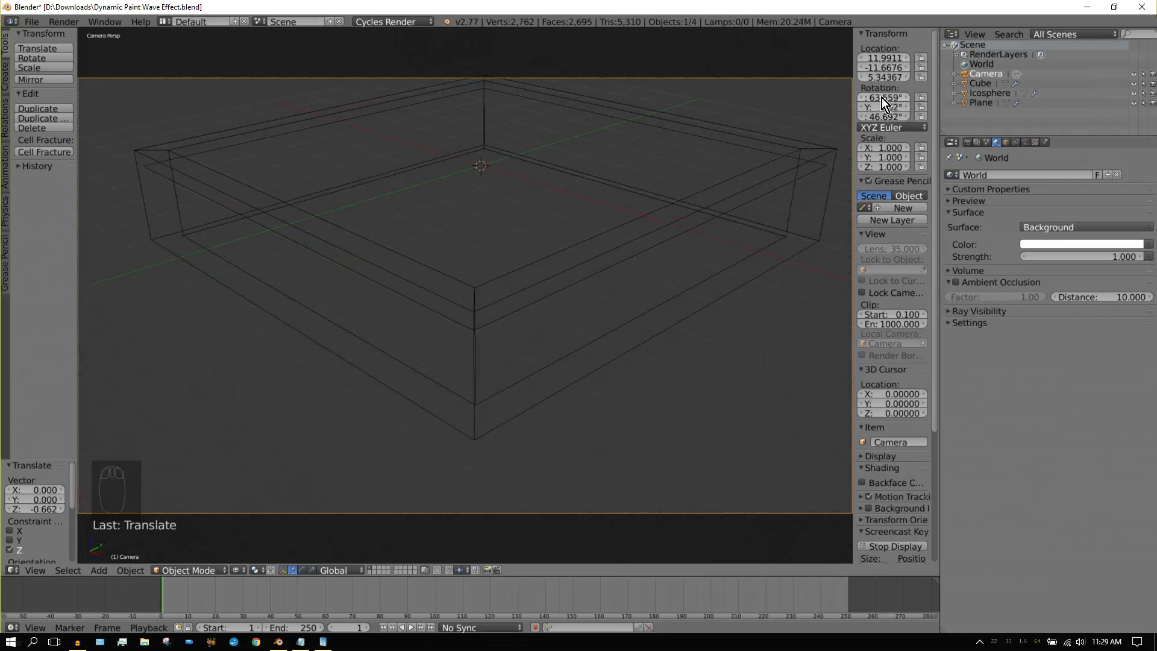
{"action": "left_click_drag", "start_coordinate": [881, 97], "coordinate": [902, 98]}
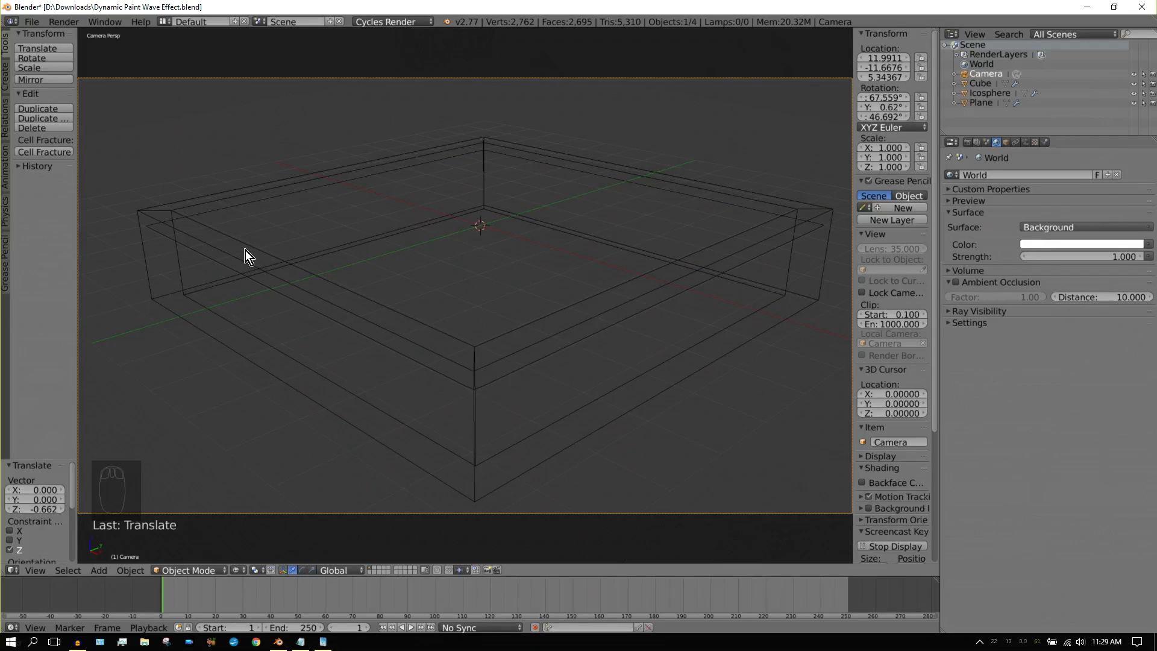
Step: Switch the viewport to rendered shading and enable Border so only the camera frame is rendered
{"action": "left_click", "coordinate": [243, 573]}
{"action": "left_click", "coordinate": [263, 507]}
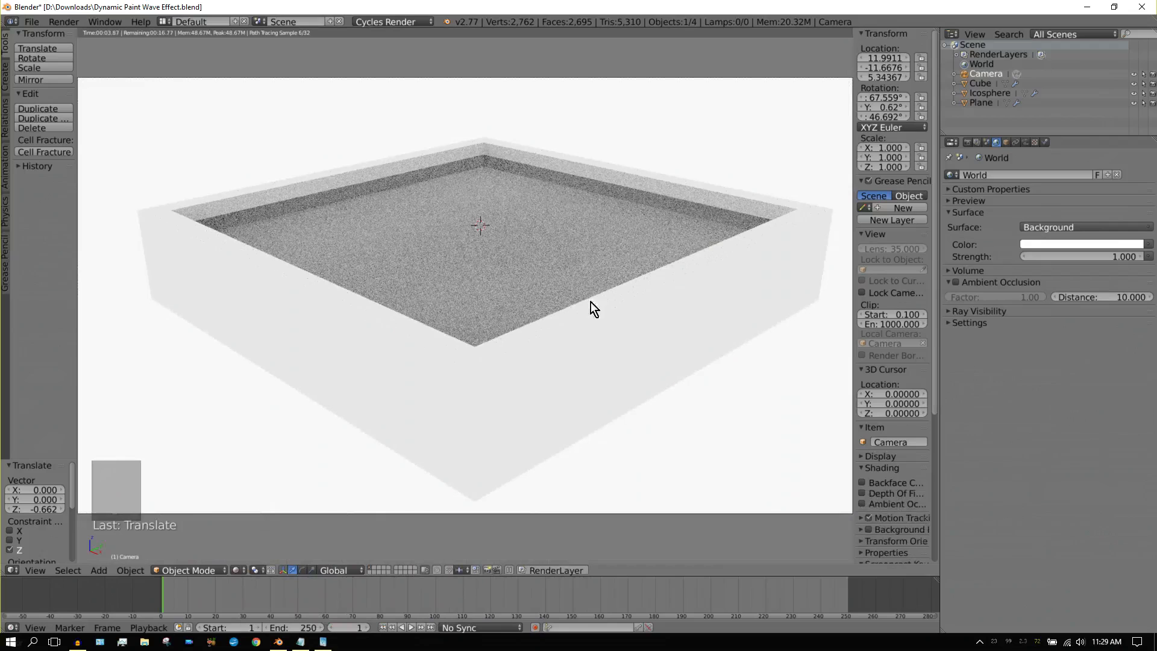
{"action": "left_click", "coordinate": [967, 142]}
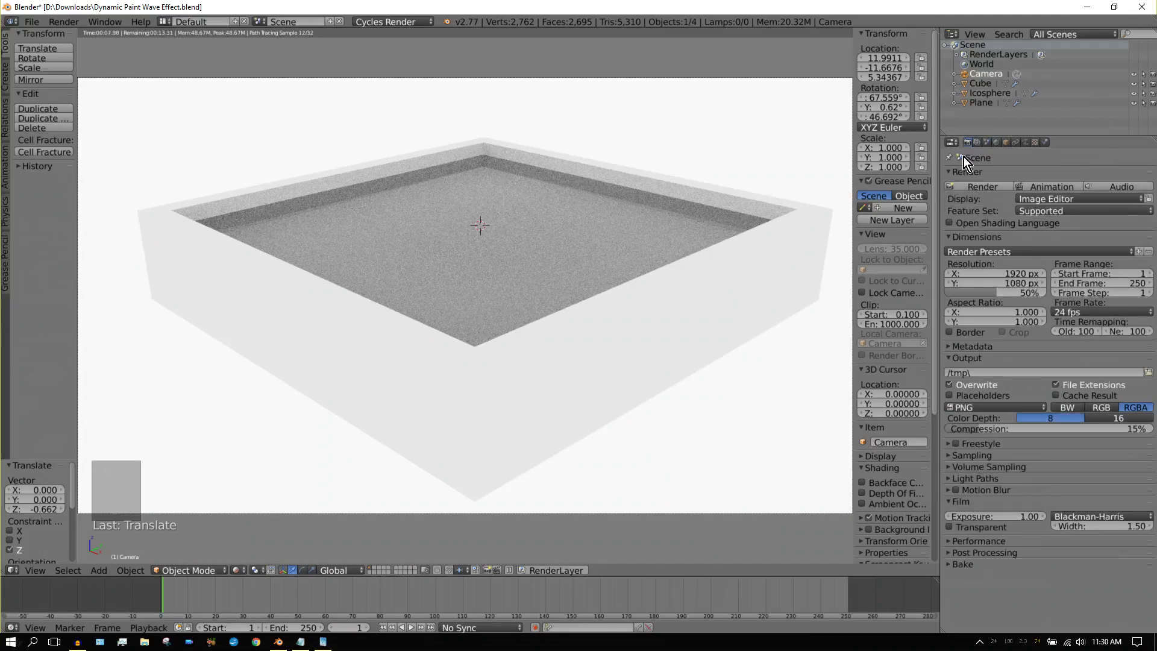
{"action": "left_click", "coordinate": [950, 331]}
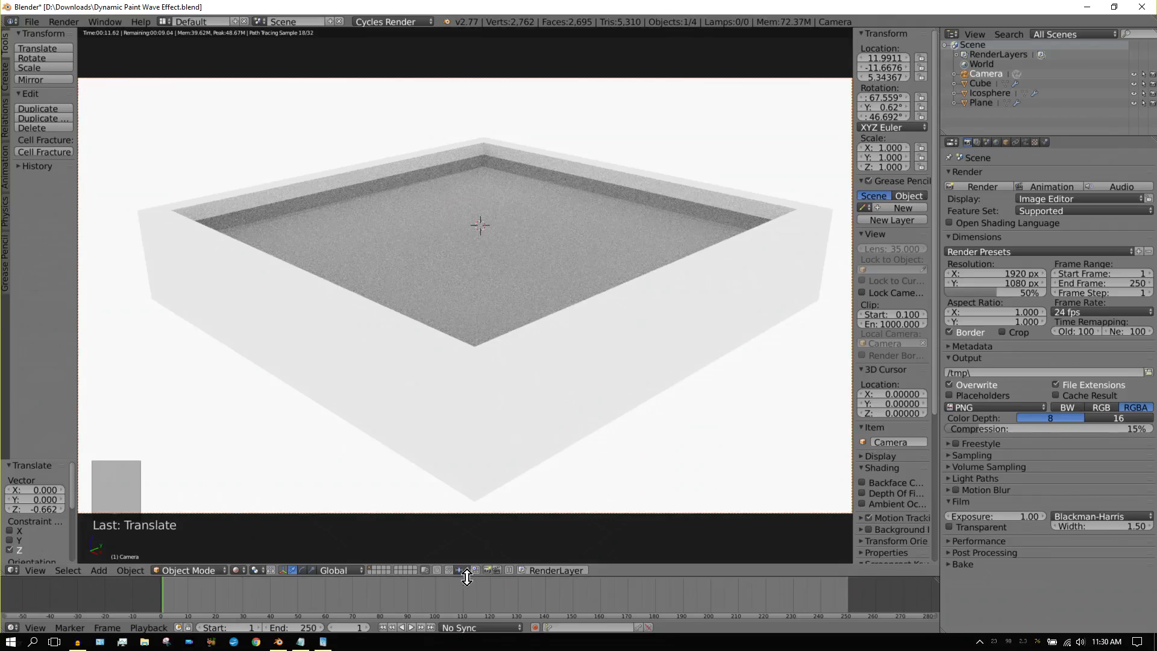
Step: Play the animation in solid shading up to frame 47 and preview the wave there in rendered shading
{"action": "left_click", "coordinate": [243, 571]}
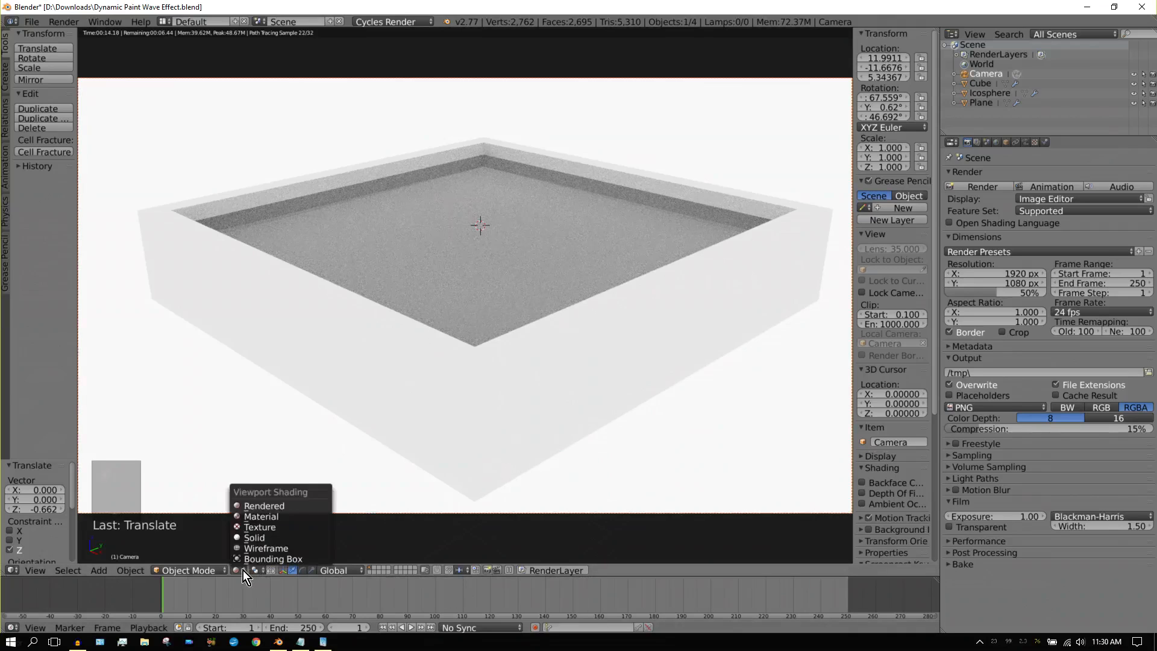
{"action": "left_click", "coordinate": [252, 537]}
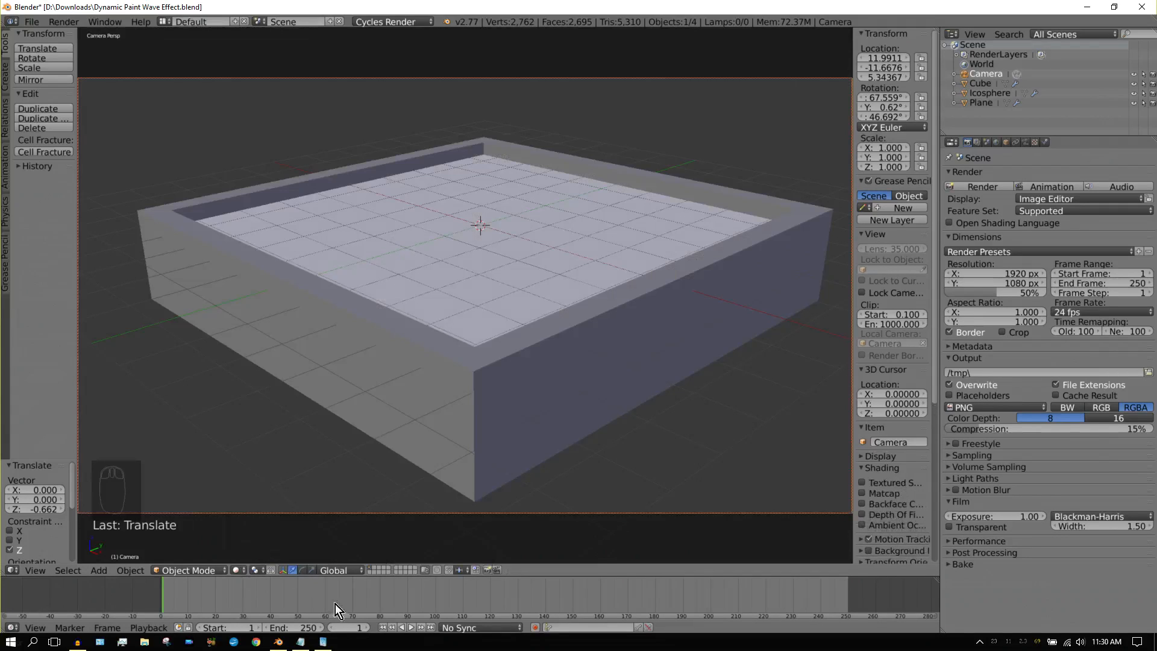
{"action": "left_click", "coordinate": [413, 628]}
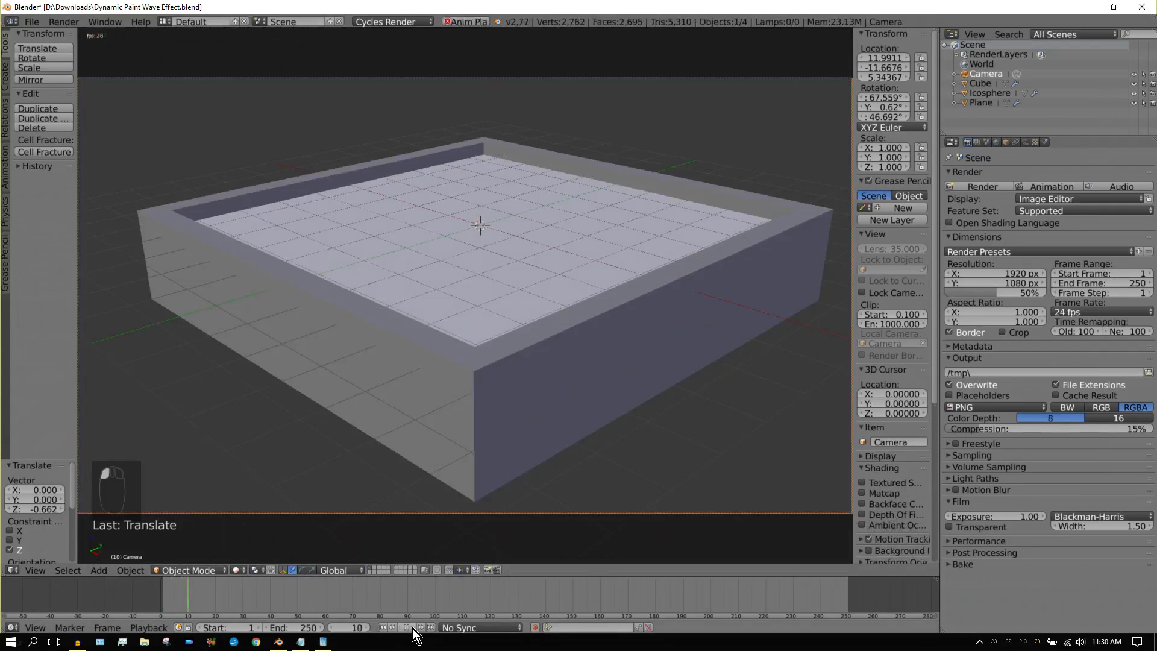
{"action": "left_click", "coordinate": [414, 628]}
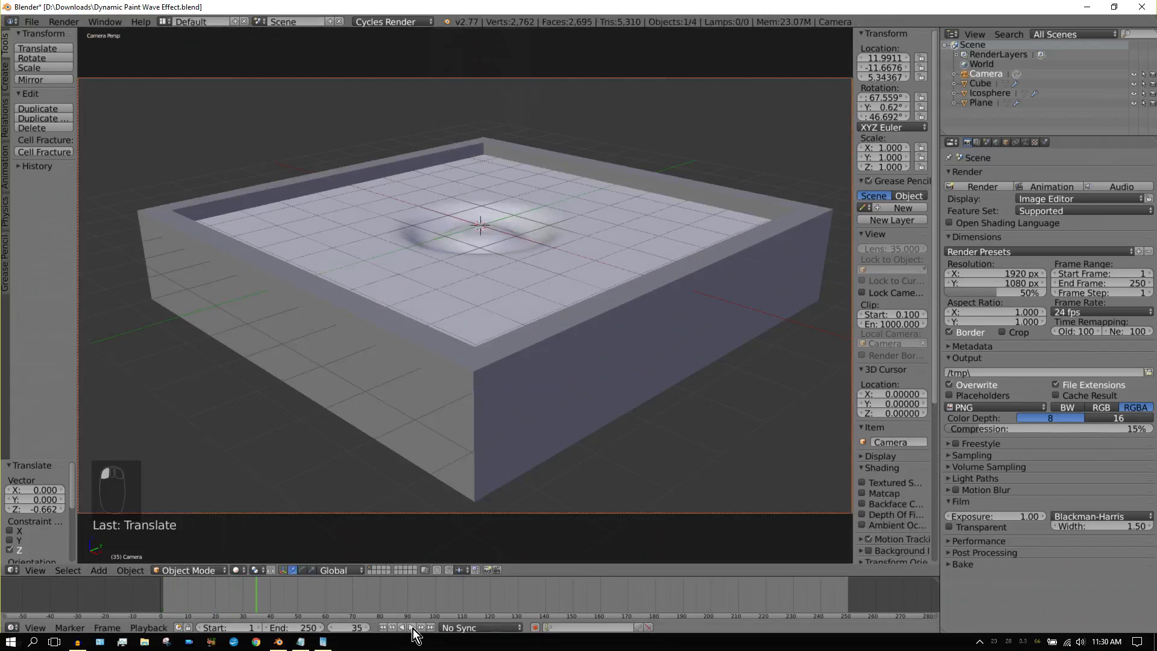
{"action": "left_click", "coordinate": [413, 628]}
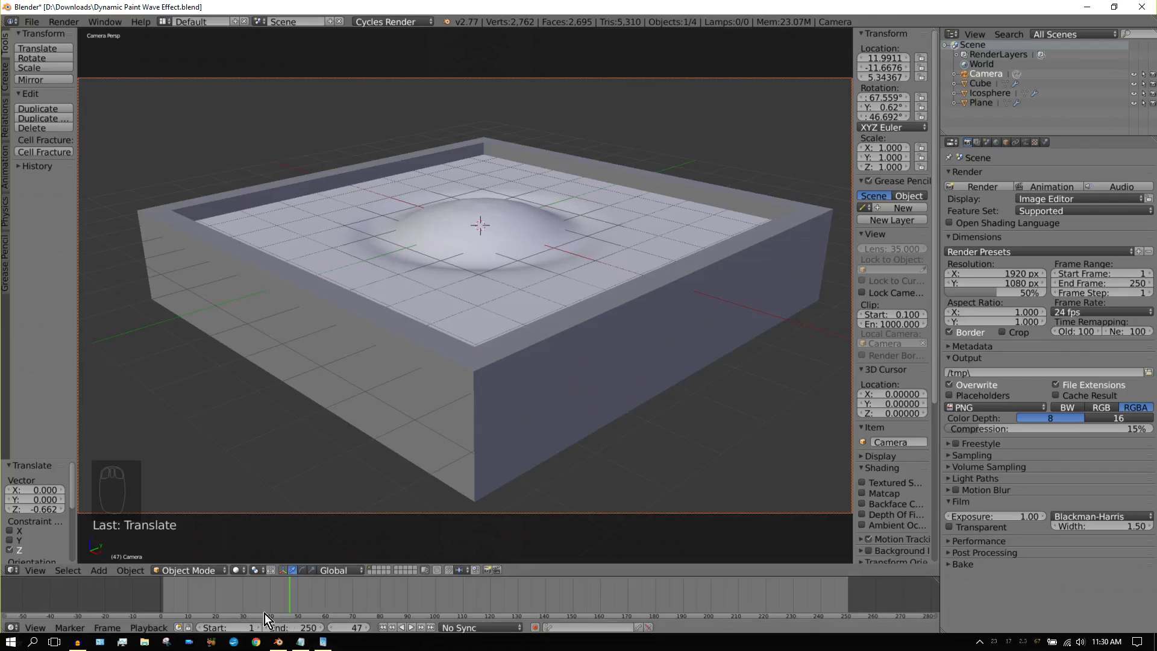
{"action": "left_click", "coordinate": [238, 571]}
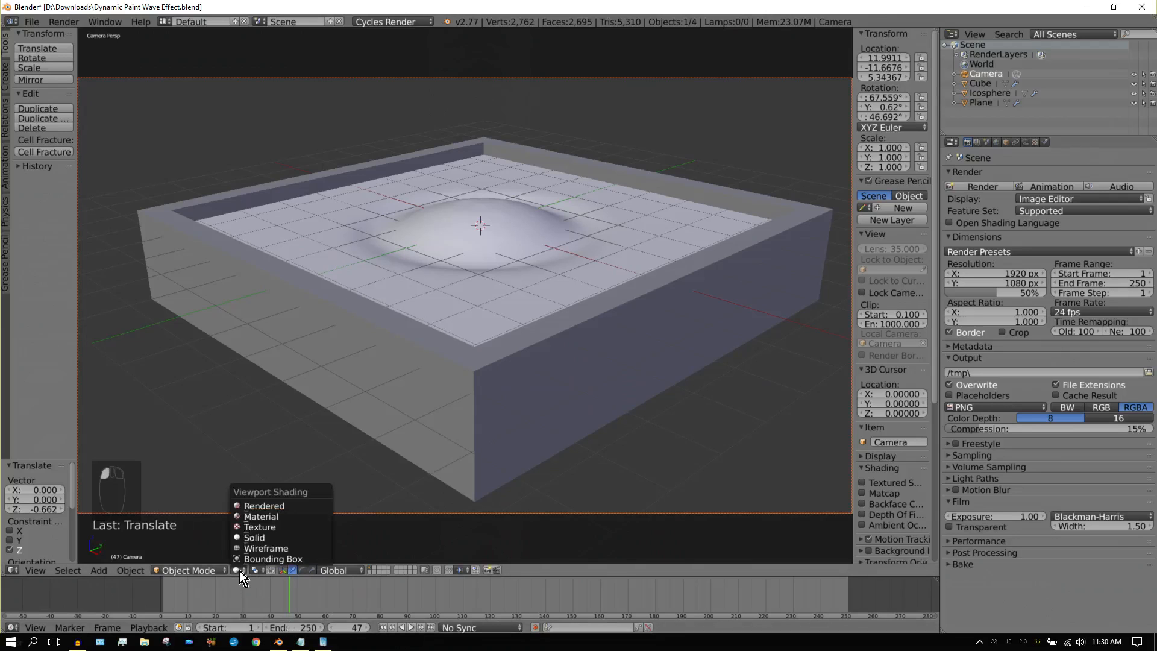
{"action": "left_click", "coordinate": [258, 506]}
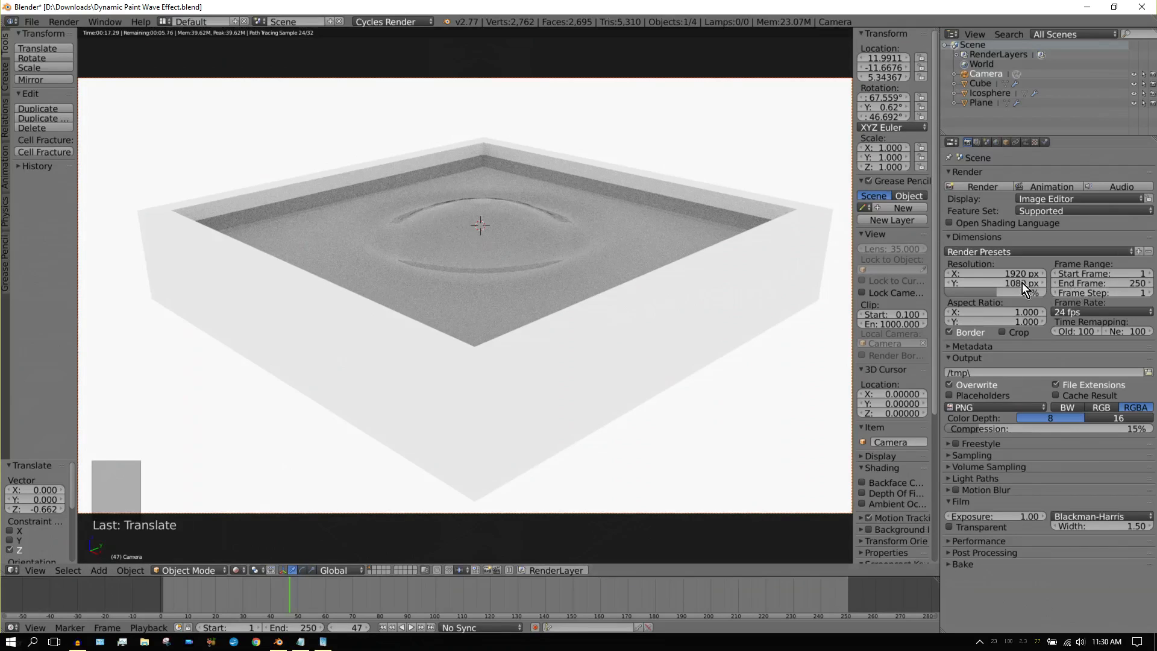
Step: Set the render resolution percentage to 25%
{"action": "left_click", "coordinate": [988, 293]}
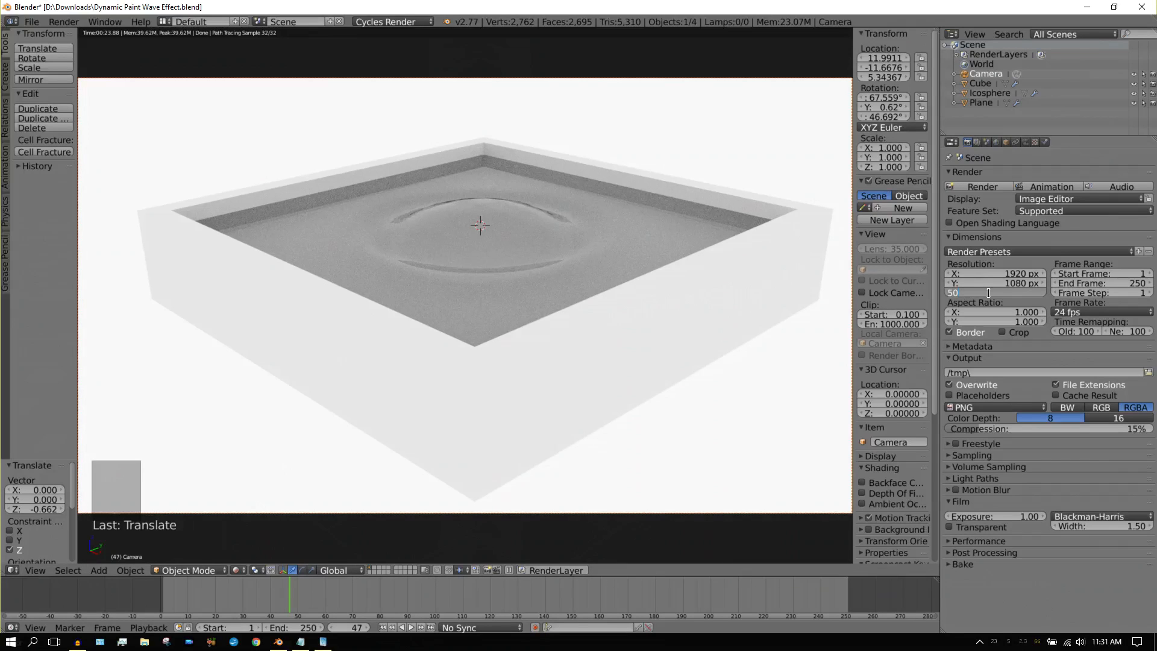
{"action": "type", "text": "25"}
{"action": "key", "text": "Return"}
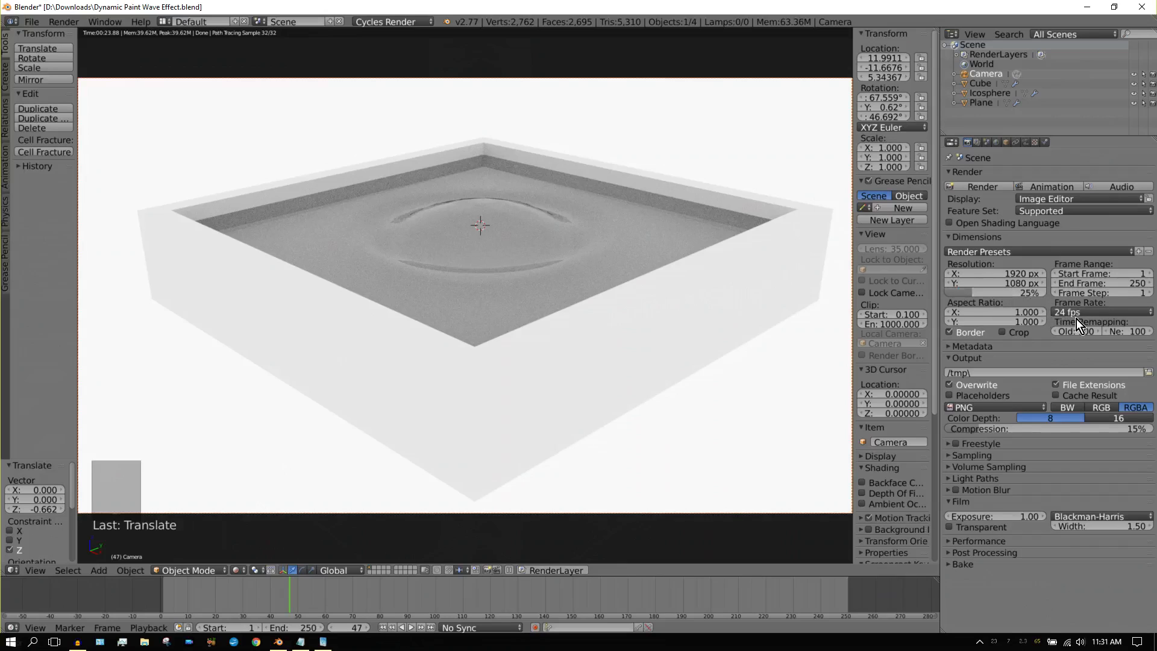
Step: Set the sampling to 5 render and 3 preview samples with Square Samples enabled
{"action": "left_click", "coordinate": [949, 456]}
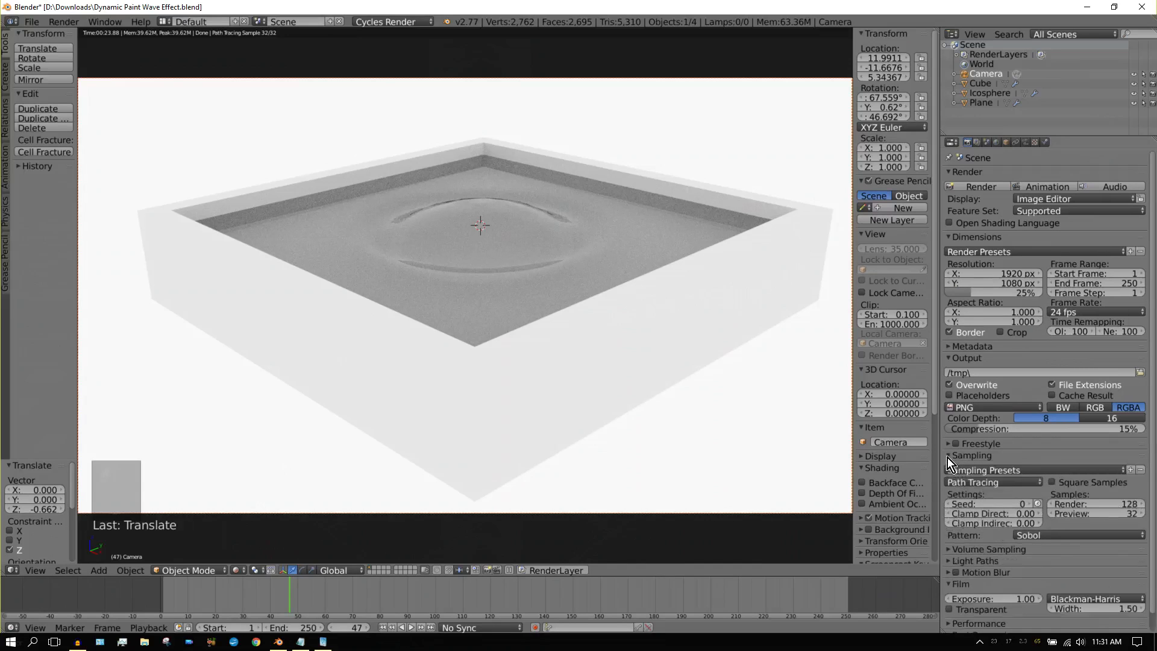
{"action": "left_click", "coordinate": [1125, 505]}
{"action": "type", "text": "5"}
{"action": "key", "text": "Return"}
{"action": "left_click", "coordinate": [1123, 516]}
{"action": "type", "text": "3"}
{"action": "key", "text": "Return"}
{"action": "left_click", "coordinate": [1055, 483]}
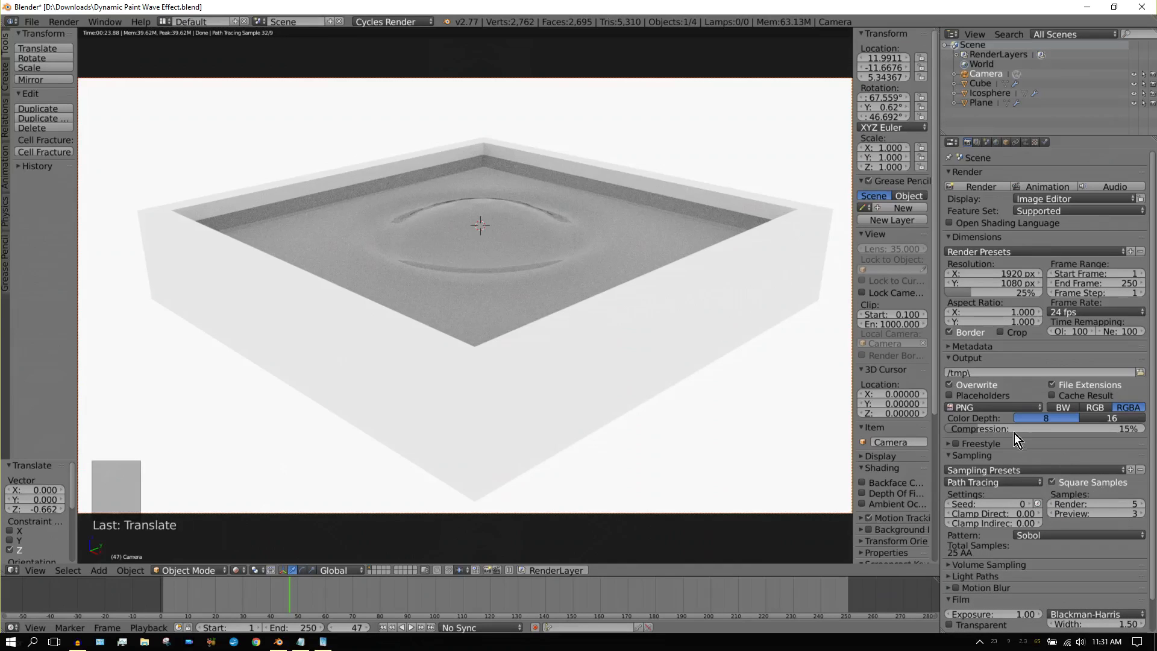
Step: Set the output file format to H.264 and show its encoding settings
{"action": "left_click", "coordinate": [1008, 409]}
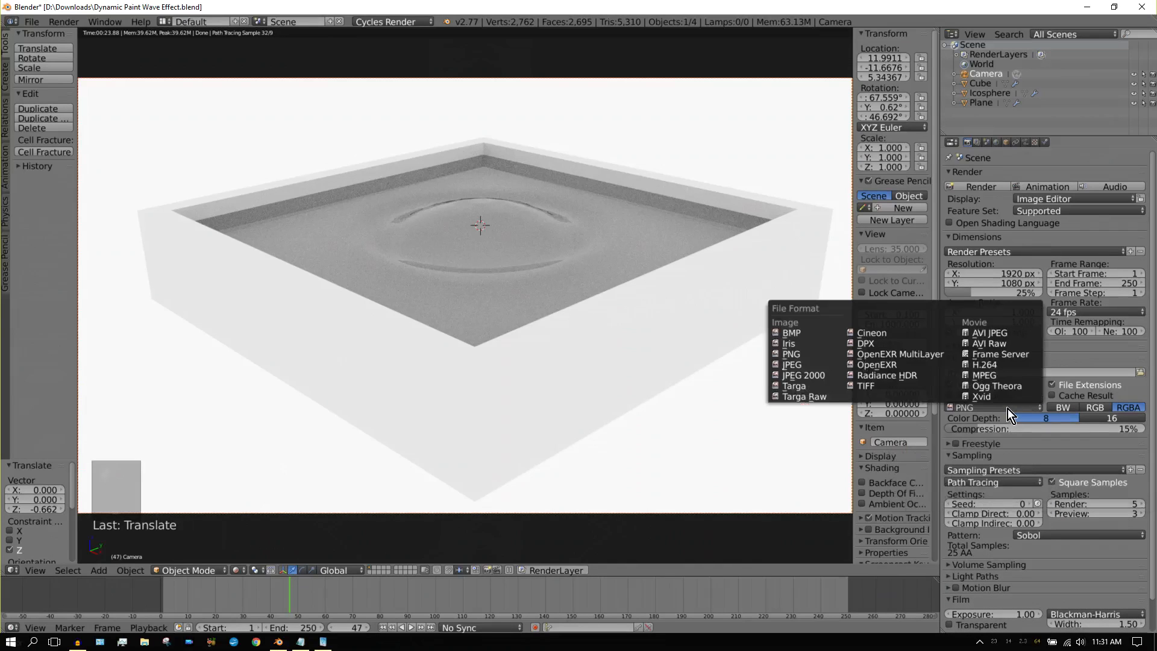
{"action": "left_click", "coordinate": [990, 364]}
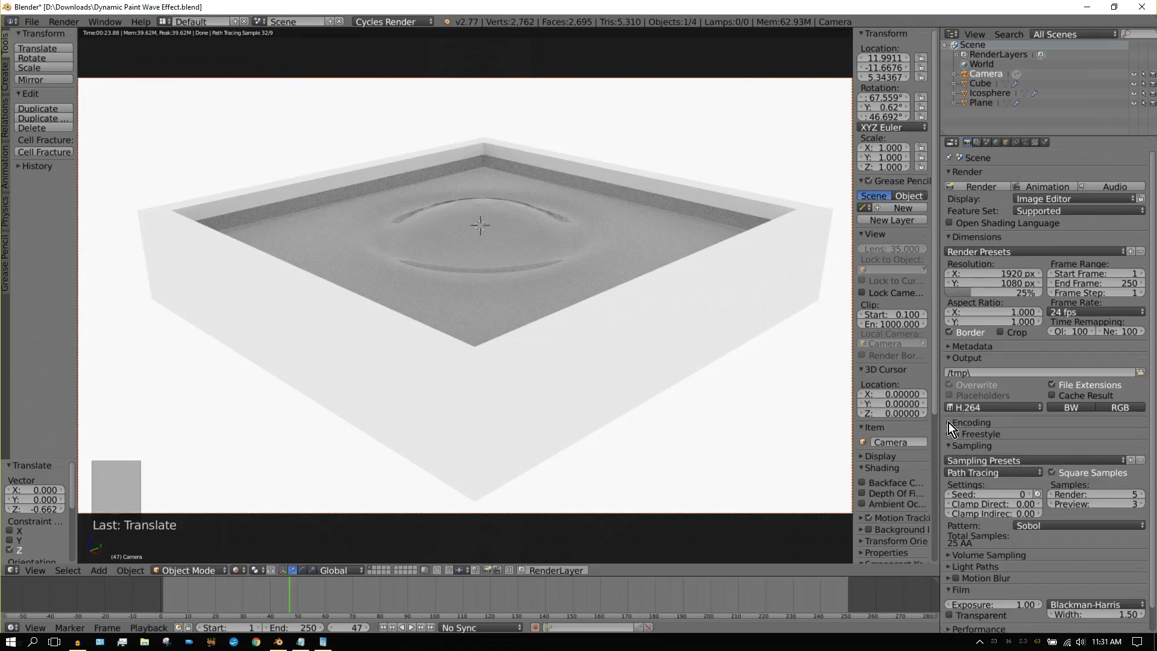
{"action": "left_click", "coordinate": [949, 422]}
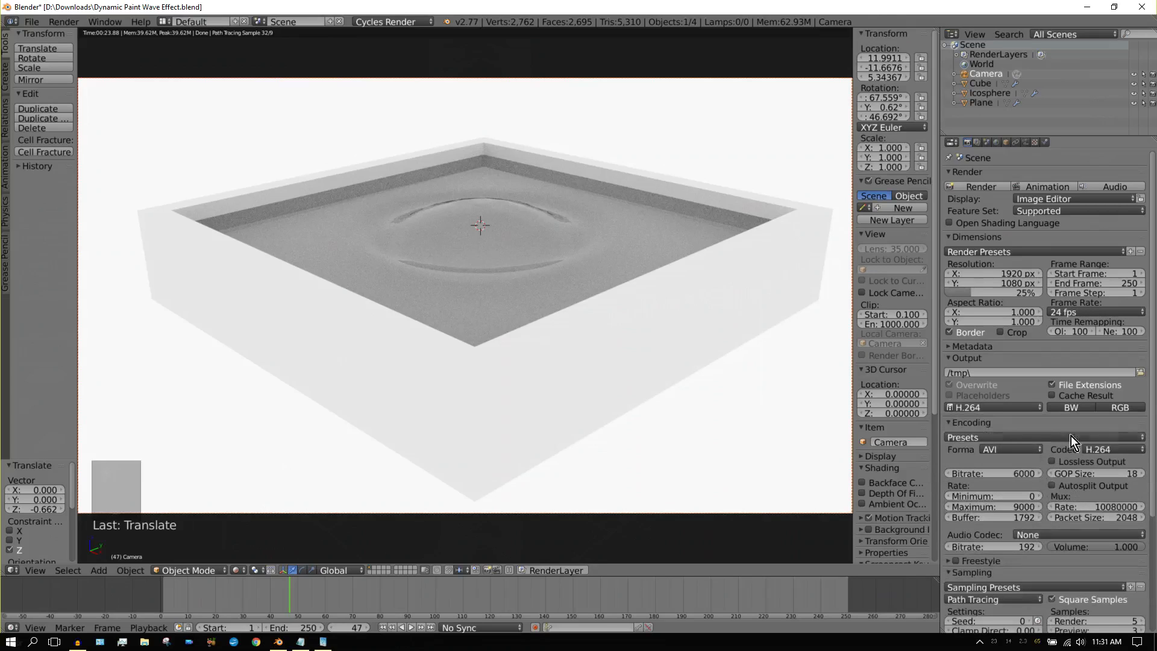
Step: Create a folder named Output in D:\Downloads and set it as the render output path
{"action": "left_click", "coordinate": [1140, 372]}
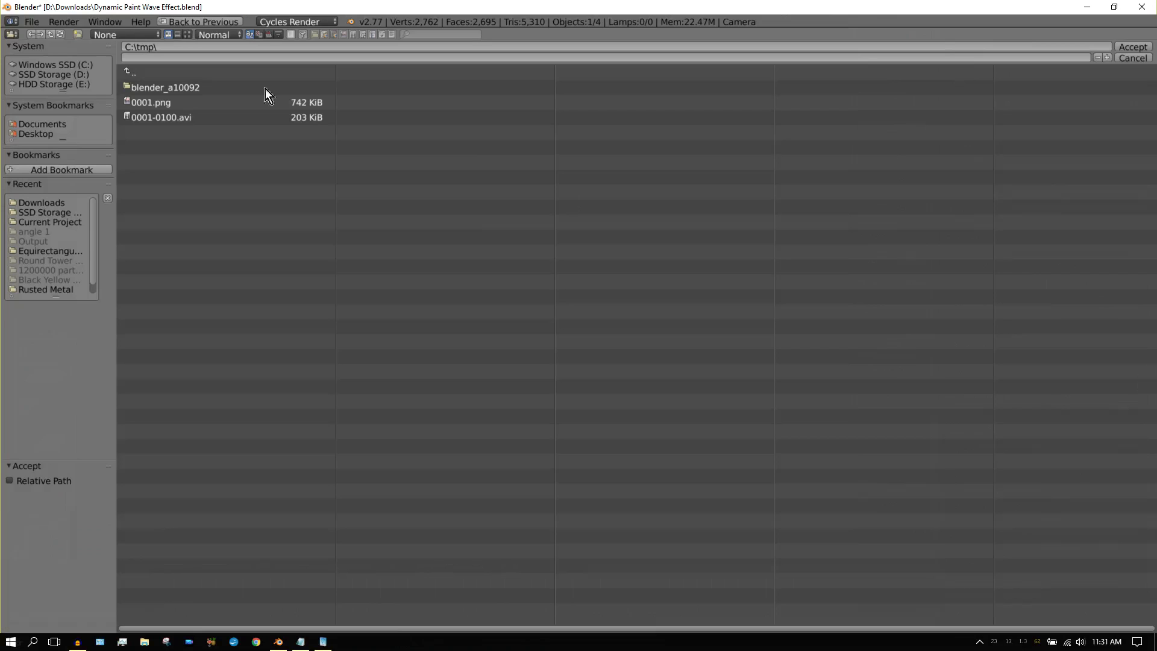
{"action": "left_click", "coordinate": [50, 76]}
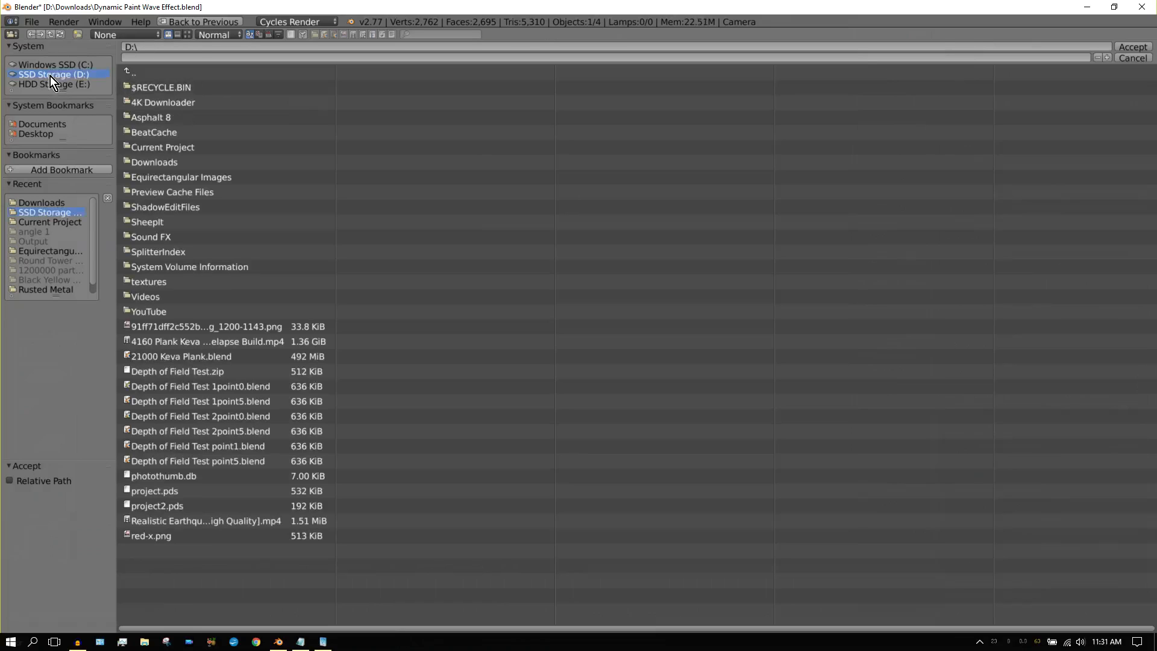
{"action": "left_click", "coordinate": [146, 149]}
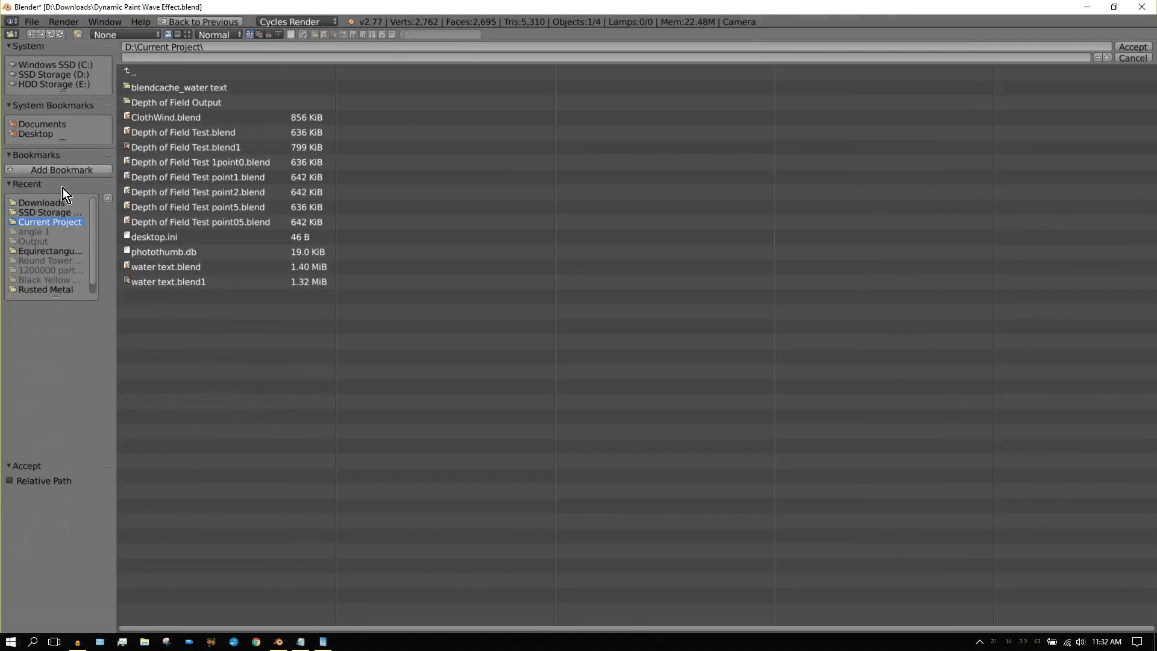
{"action": "left_click", "coordinate": [53, 204]}
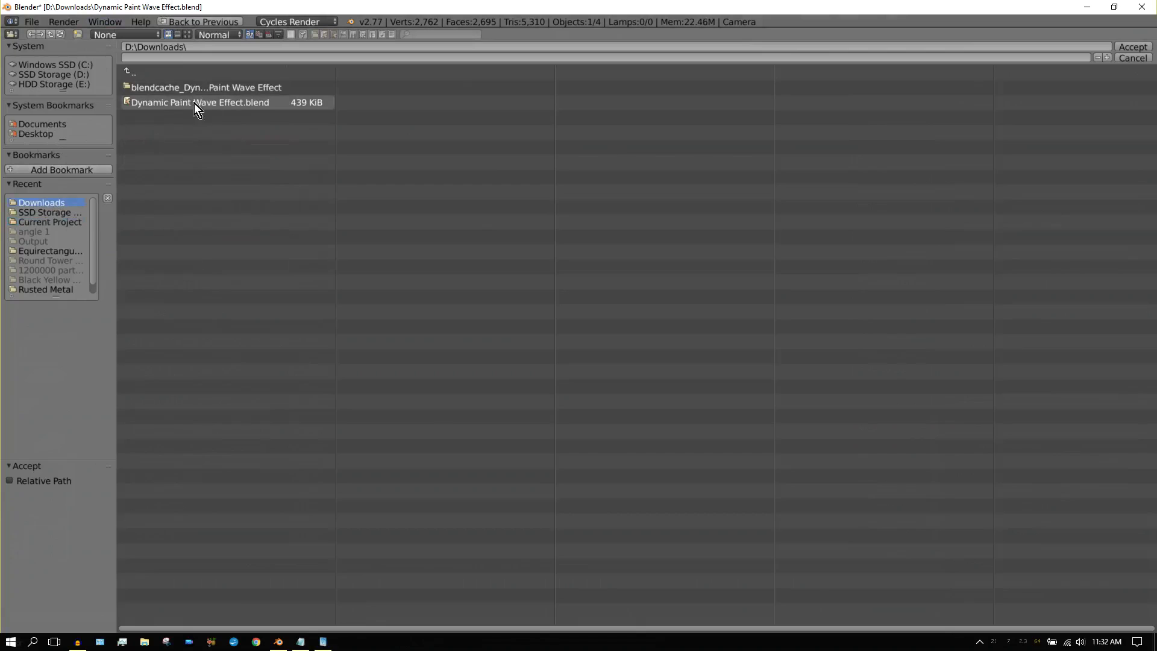
{"action": "left_click", "coordinate": [79, 35]}
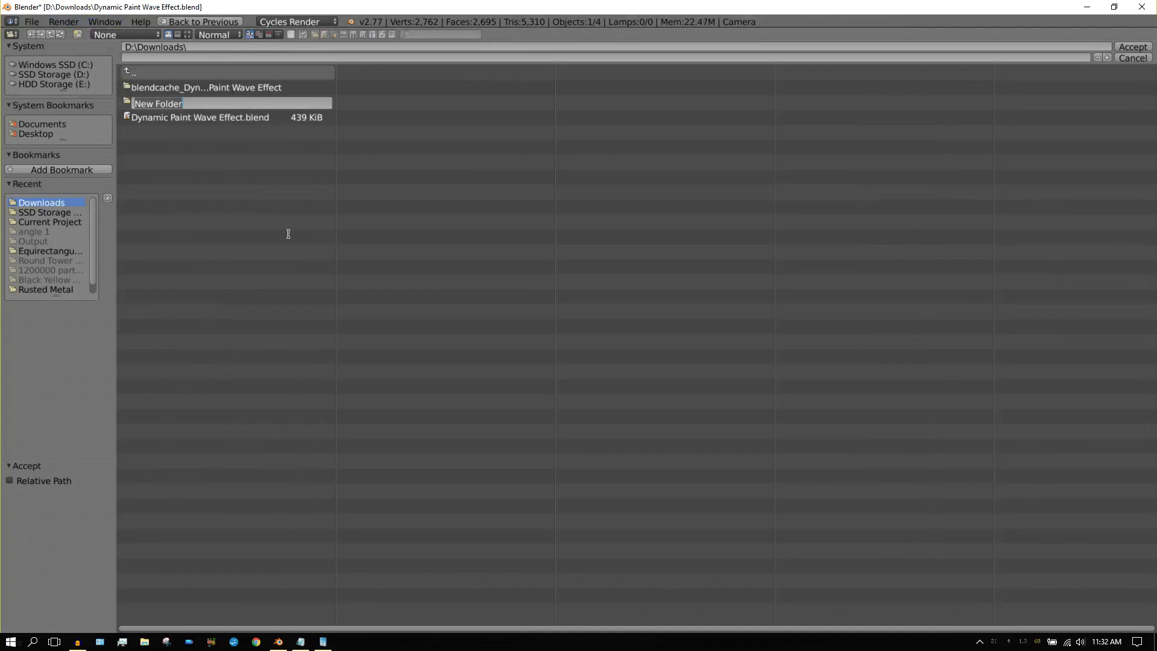
{"action": "type", "text": "Output"}
{"action": "key", "text": "Return"}
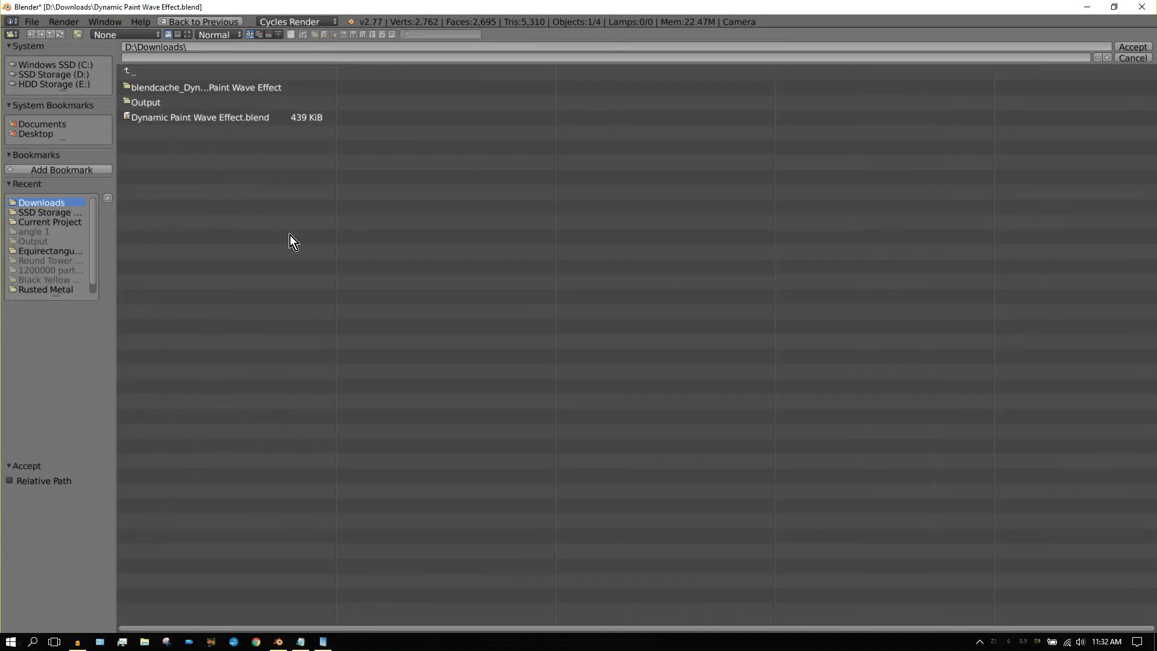
{"action": "left_click", "coordinate": [128, 104]}
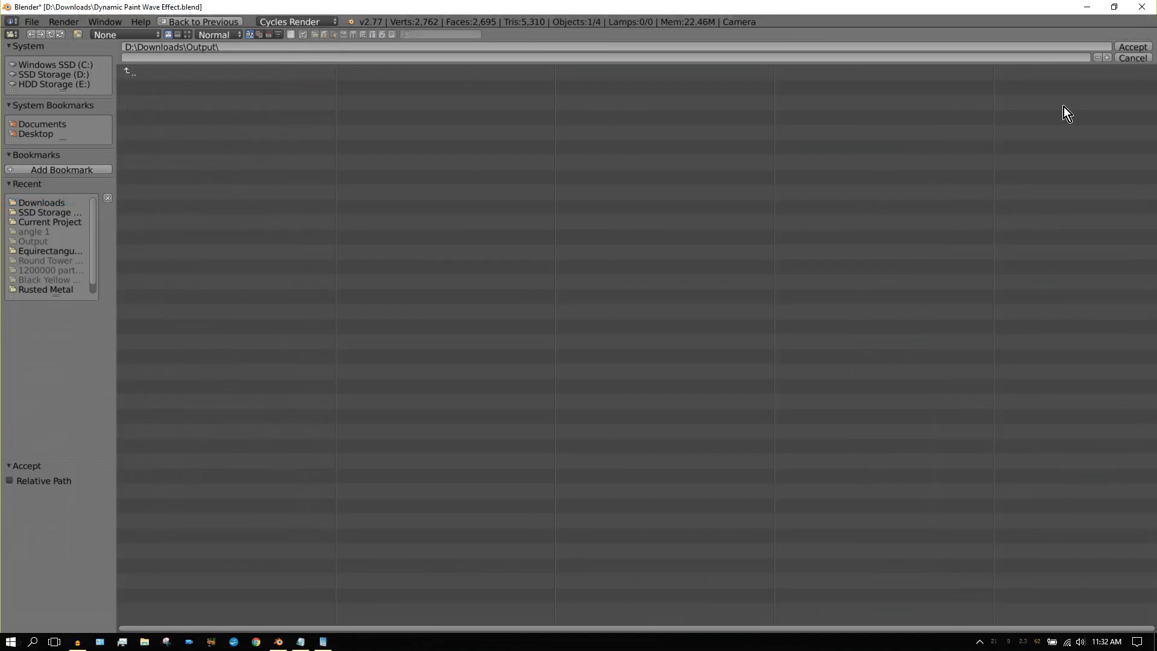
{"action": "left_click", "coordinate": [1139, 49]}
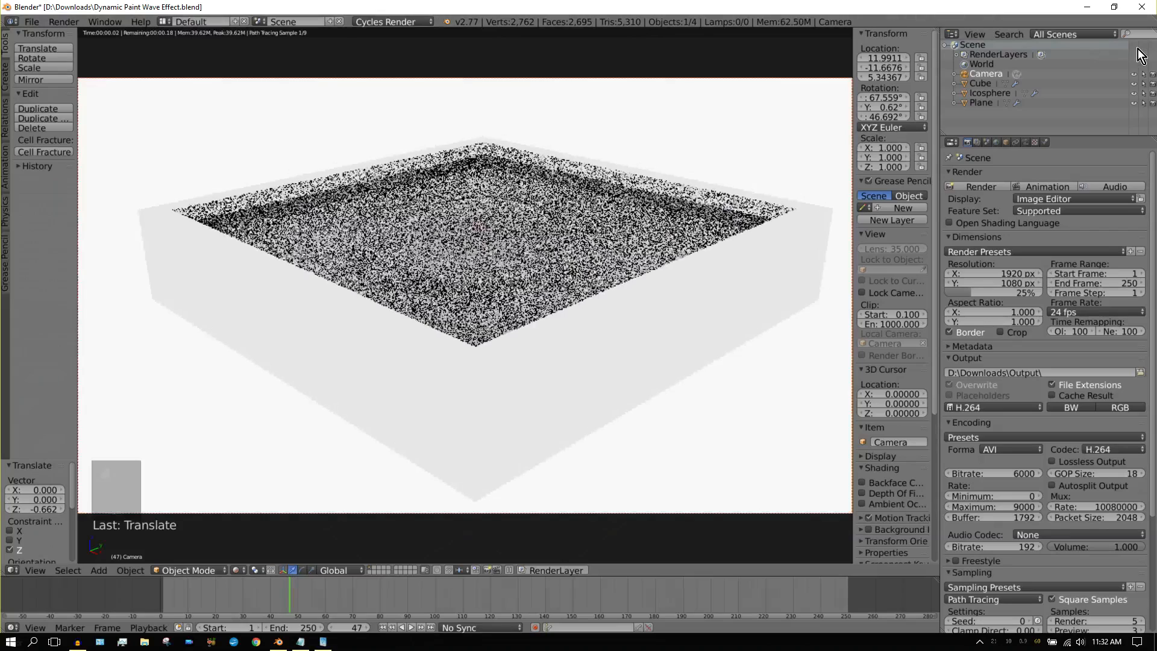
Step: Render the animation up to about frame 97, stop it, and play back the rendered clip
{"action": "left_click", "coordinate": [1044, 187]}
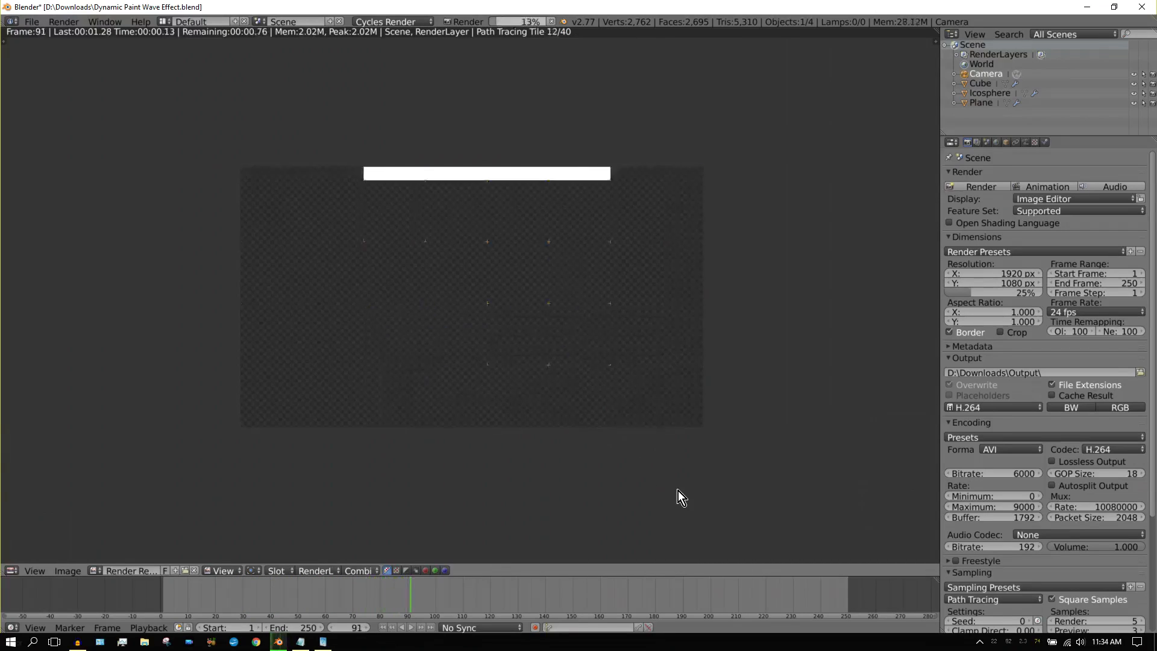
{"action": "key", "text": "Escape"}
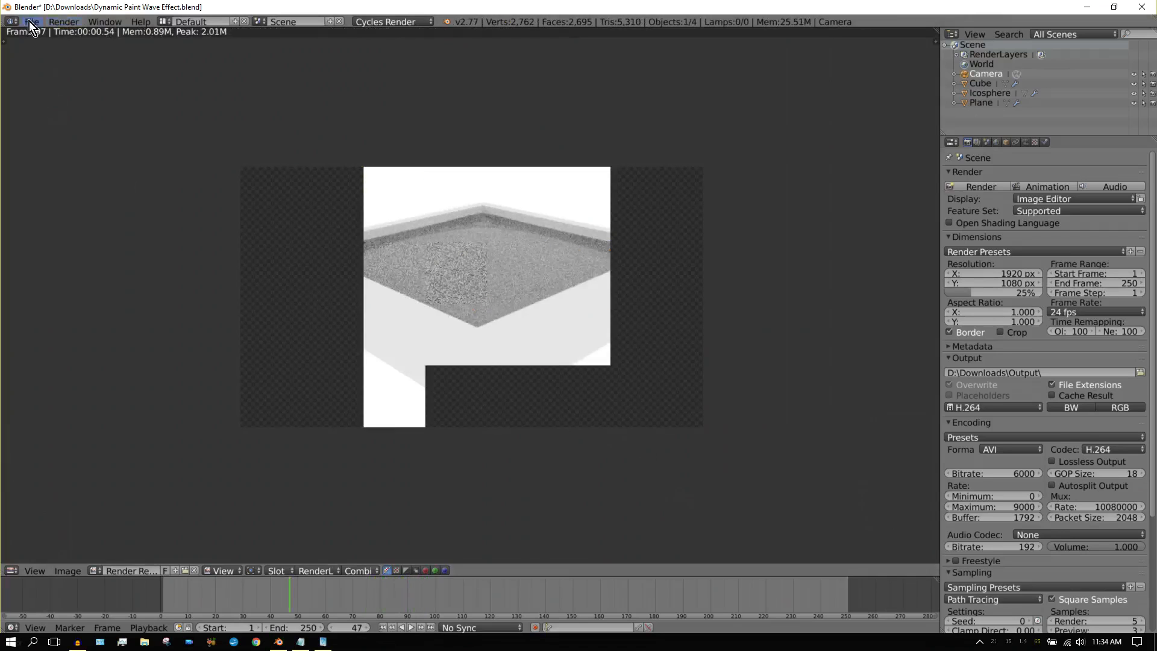
{"action": "left_click", "coordinate": [57, 23]}
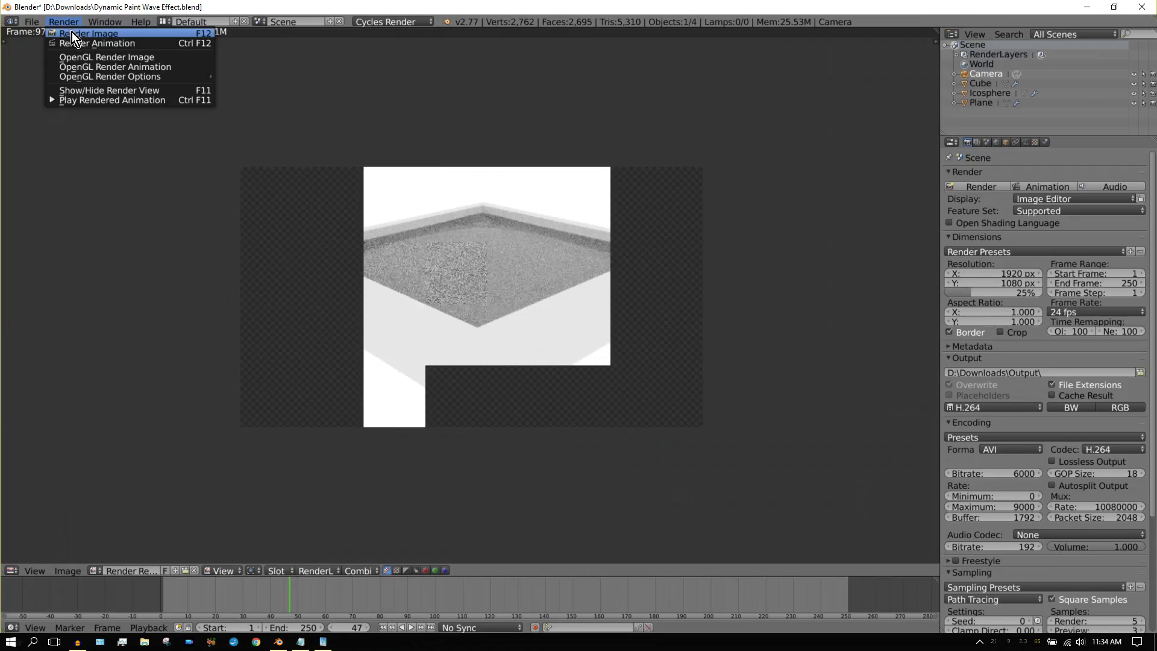
{"action": "left_click", "coordinate": [91, 102]}
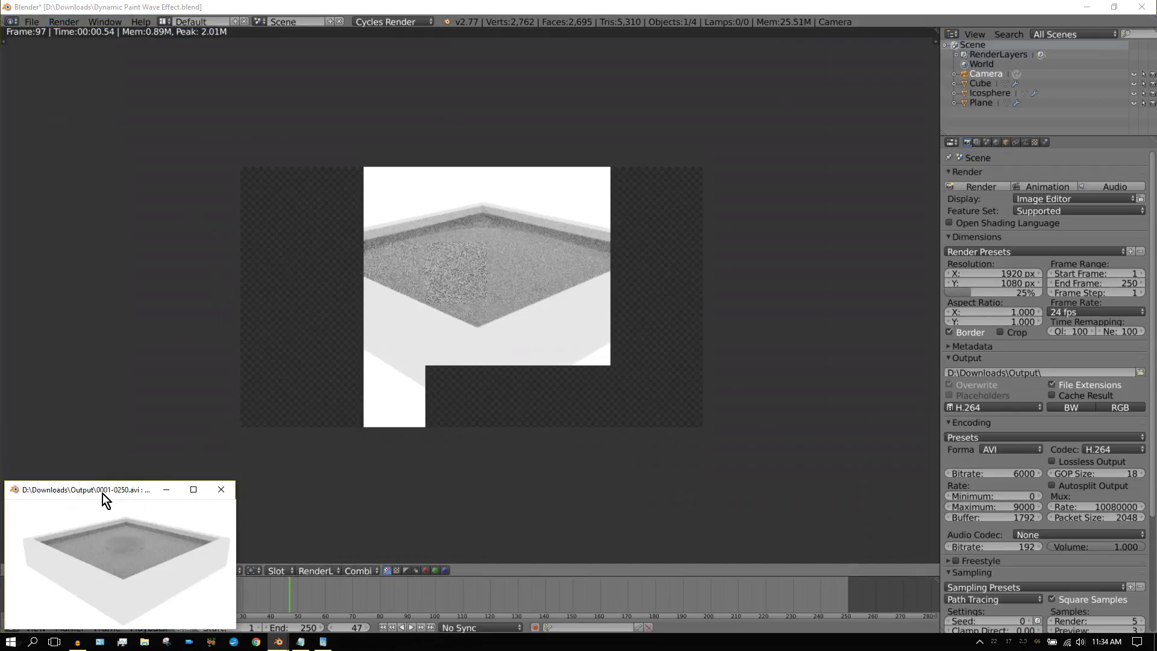
{"action": "left_click_drag", "start_coordinate": [103, 490], "coordinate": [508, 209]}
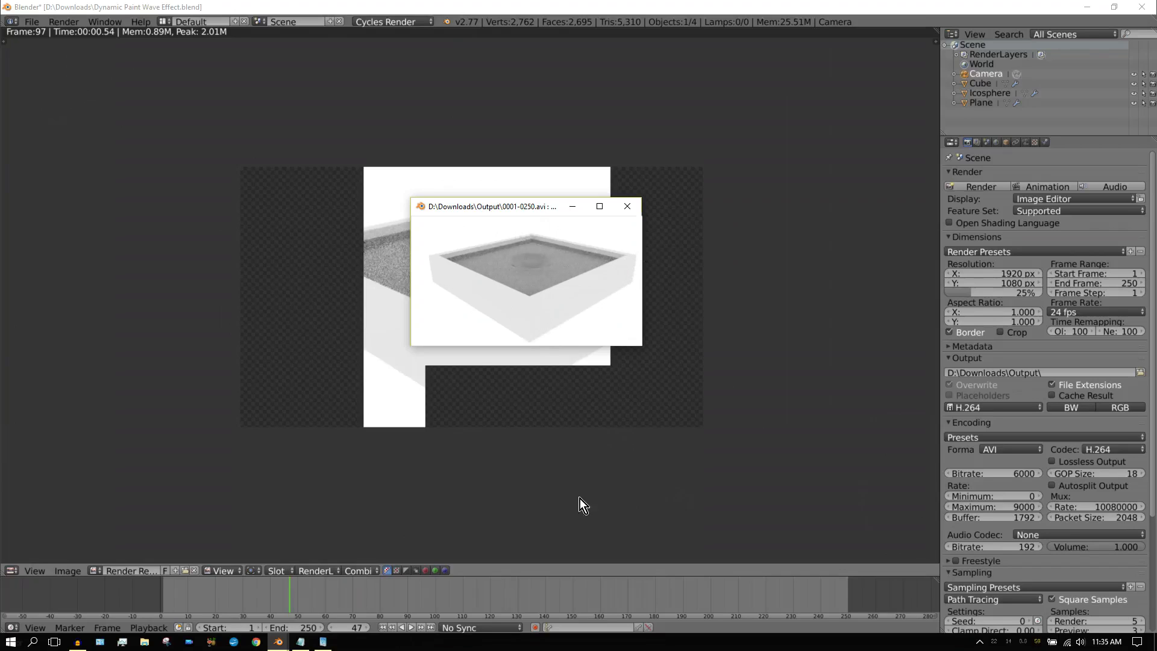
{"action": "left_click", "coordinate": [630, 207]}
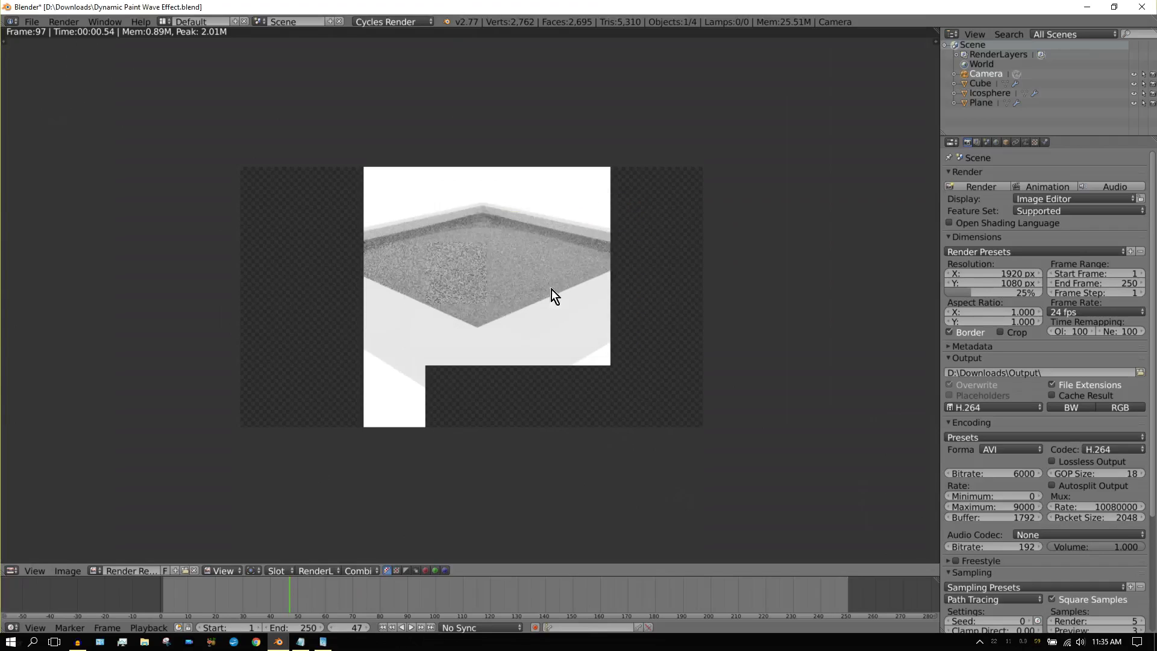
Step: Return to the 3D View in solid shading and go back to frame 1
{"action": "left_click", "coordinate": [16, 569]}
{"action": "left_click", "coordinate": [23, 559]}
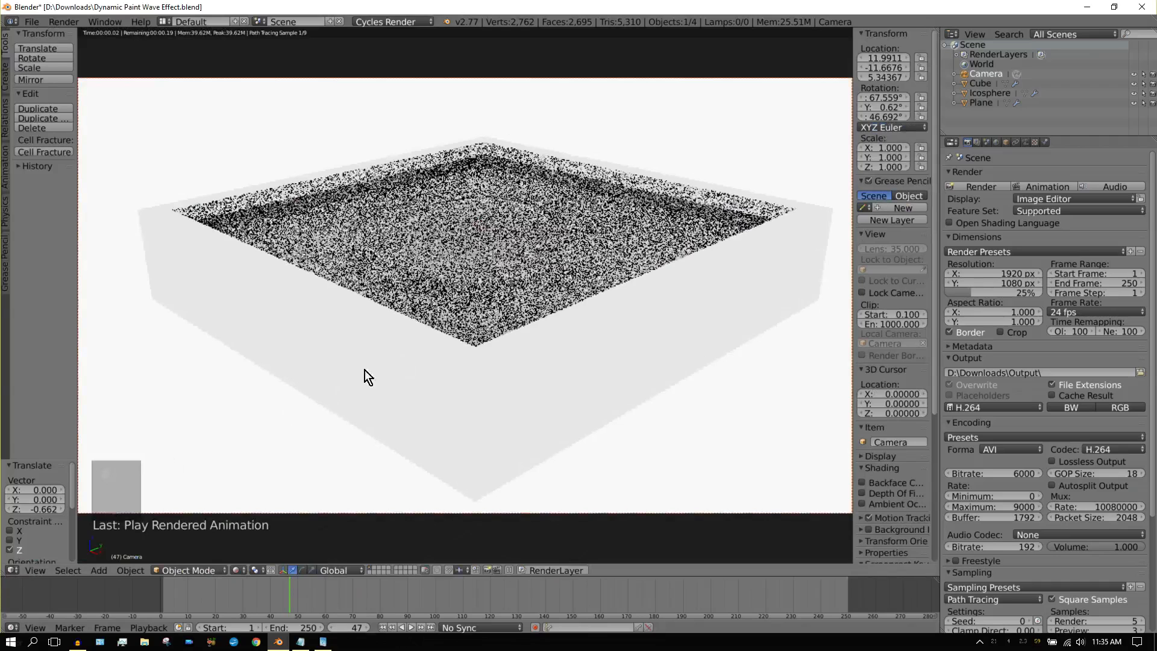
{"action": "left_click", "coordinate": [241, 570]}
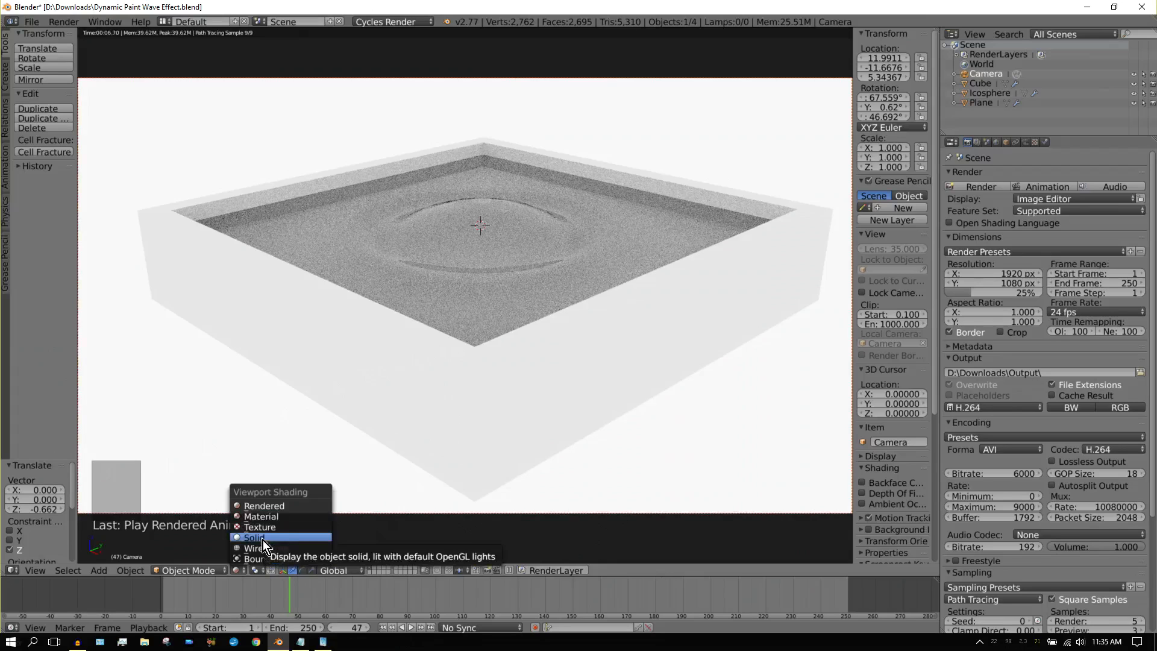
{"action": "left_click", "coordinate": [263, 538]}
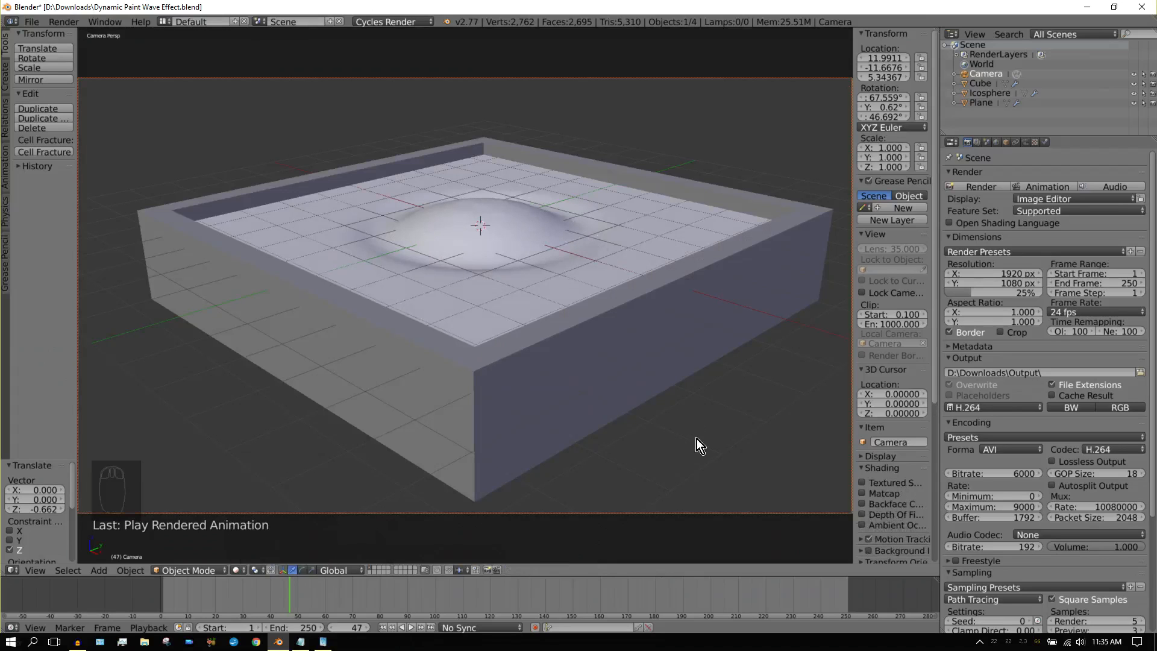
{"action": "left_click", "coordinate": [383, 629]}
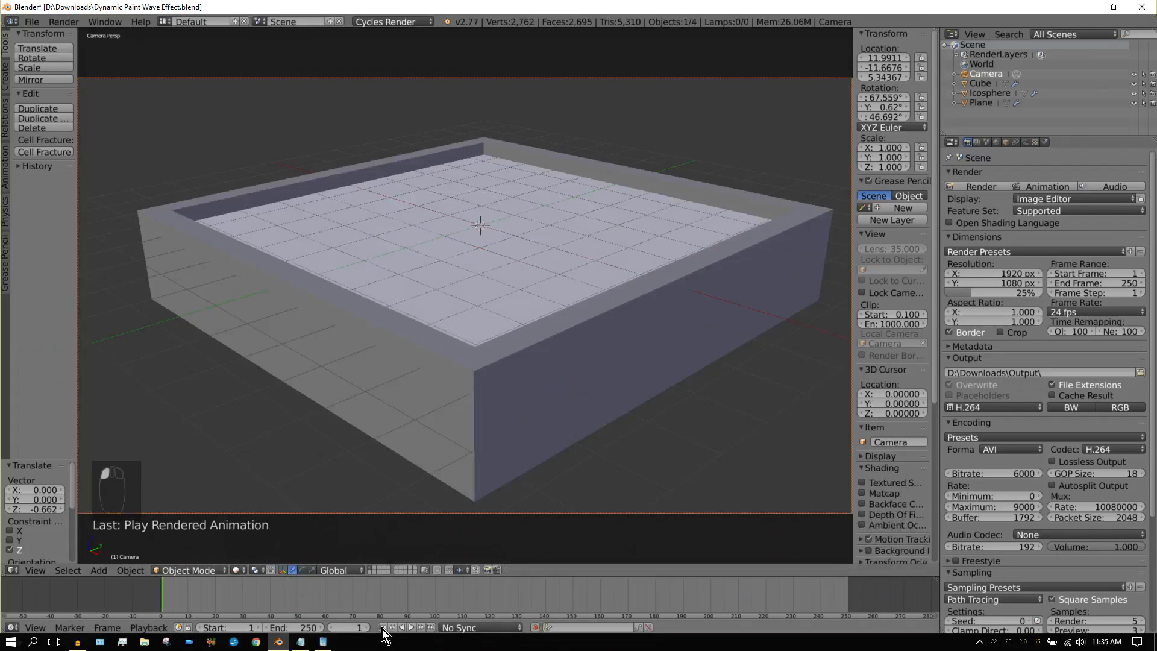
Step: Rename the plane inside the container as Canvas
{"action": "right_click", "coordinate": [552, 239]}
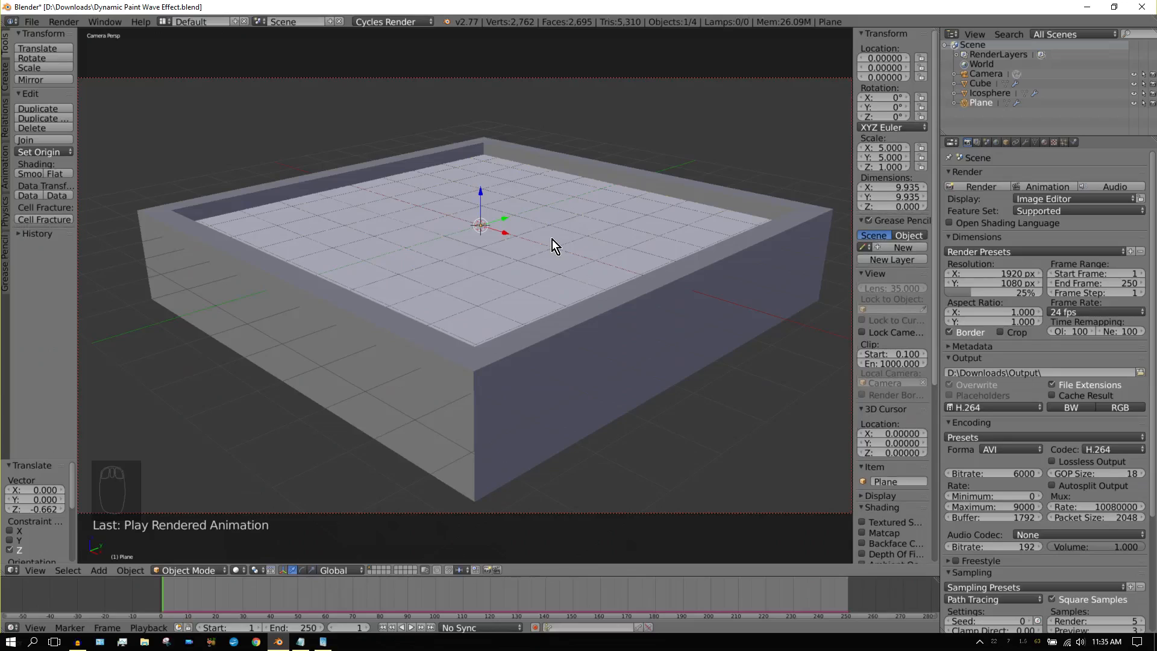
{"action": "right_click", "coordinate": [985, 105]}
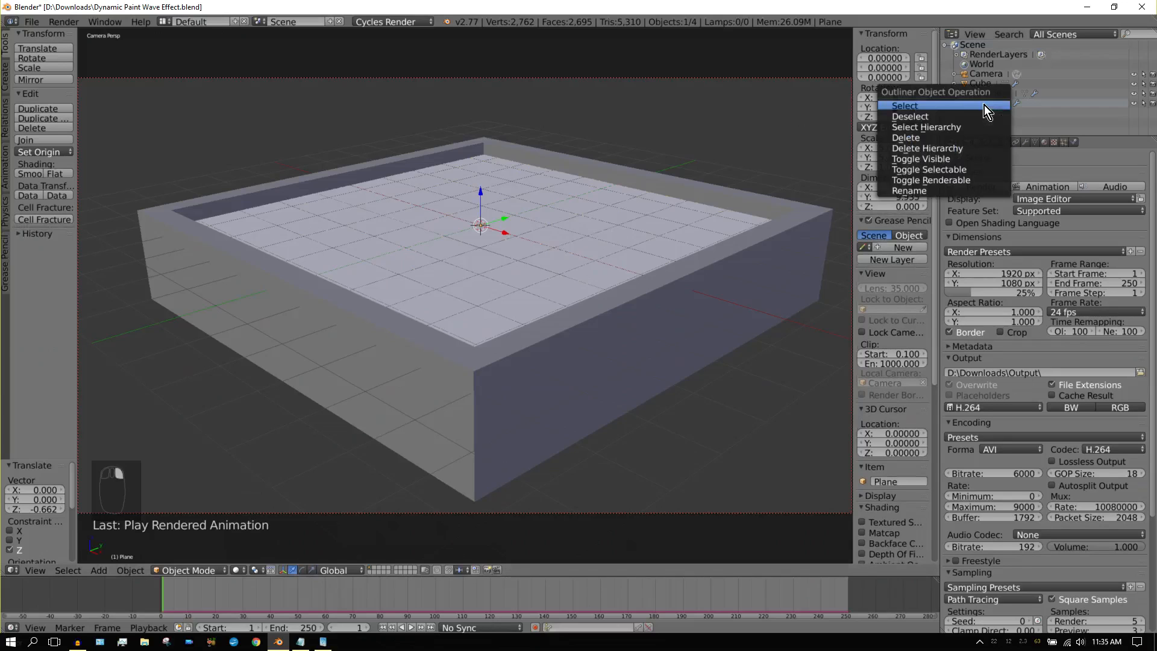
{"action": "left_click", "coordinate": [936, 189]}
{"action": "type", "text": "Canvas"}
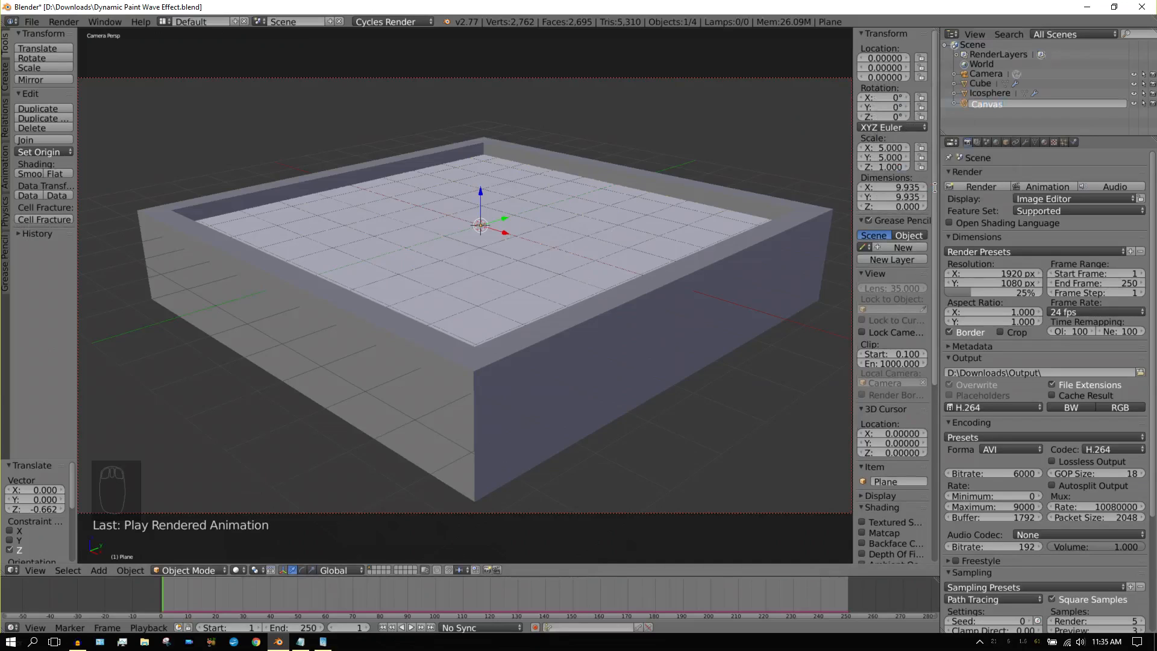
{"action": "key", "text": "Return"}
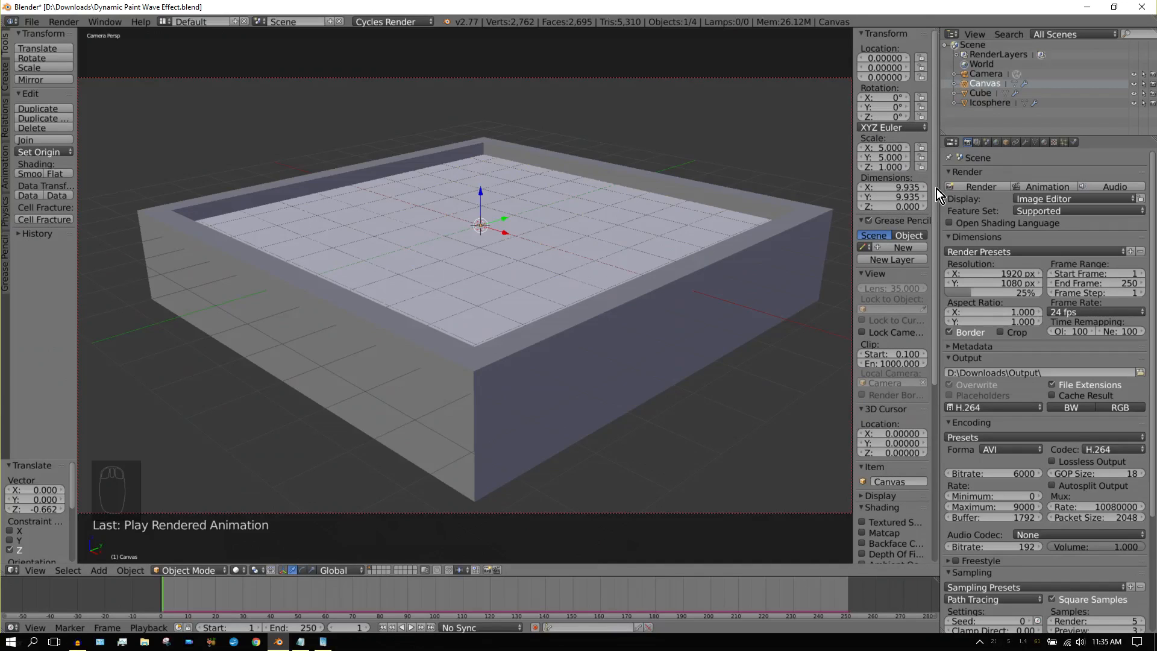
Step: Set the Canvas object's Dynamic Paint wave speed to 3, damping to 0.001 and spring to 0
{"action": "left_click", "coordinate": [1075, 143]}
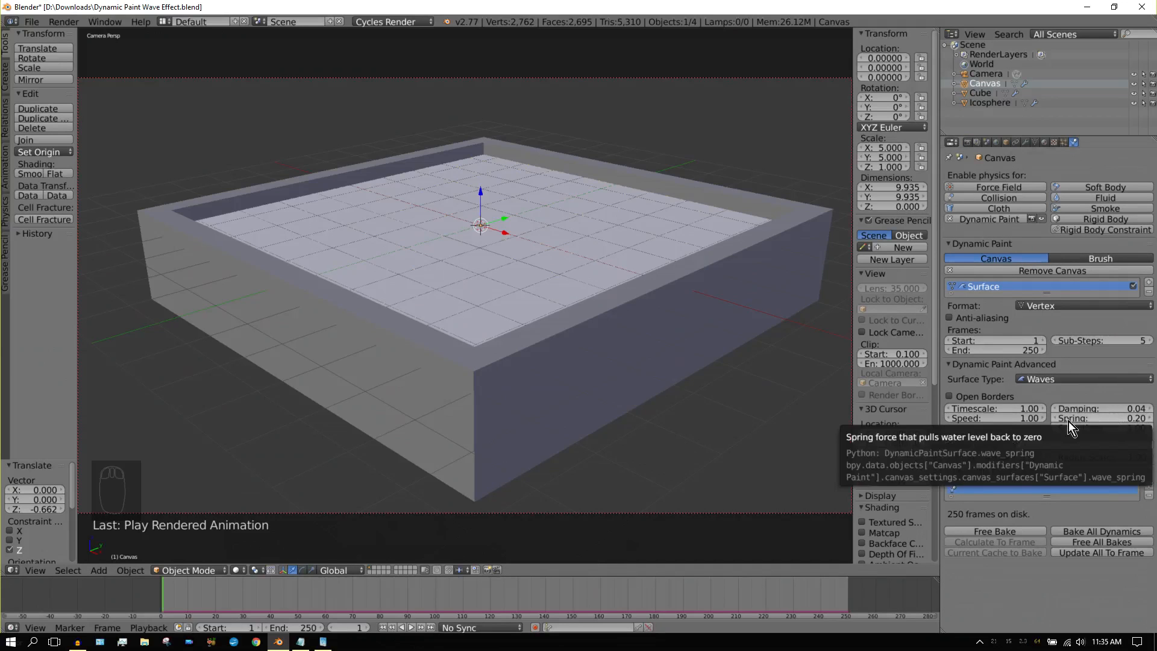
{"action": "left_click", "coordinate": [1019, 418]}
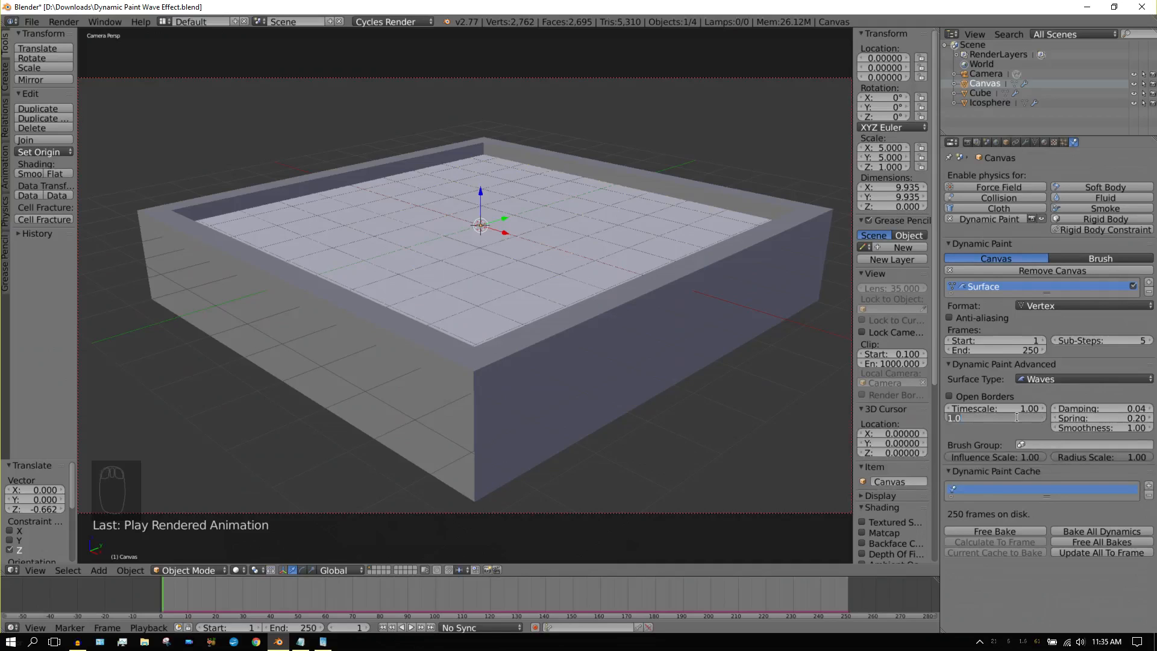
{"action": "type", "text": "3"}
{"action": "key", "text": "Return"}
{"action": "left_click", "coordinate": [1128, 409]}
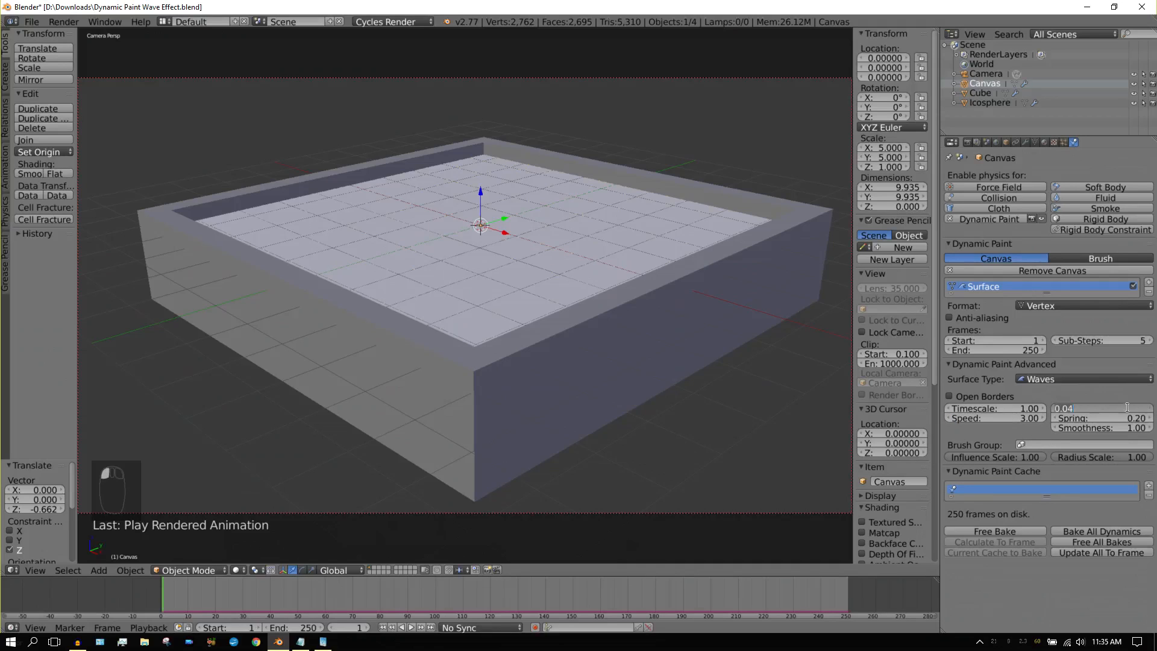
{"action": "key", "text": "BackSpace"}
{"action": "type", "text": ".001"}
{"action": "key", "text": "Return"}
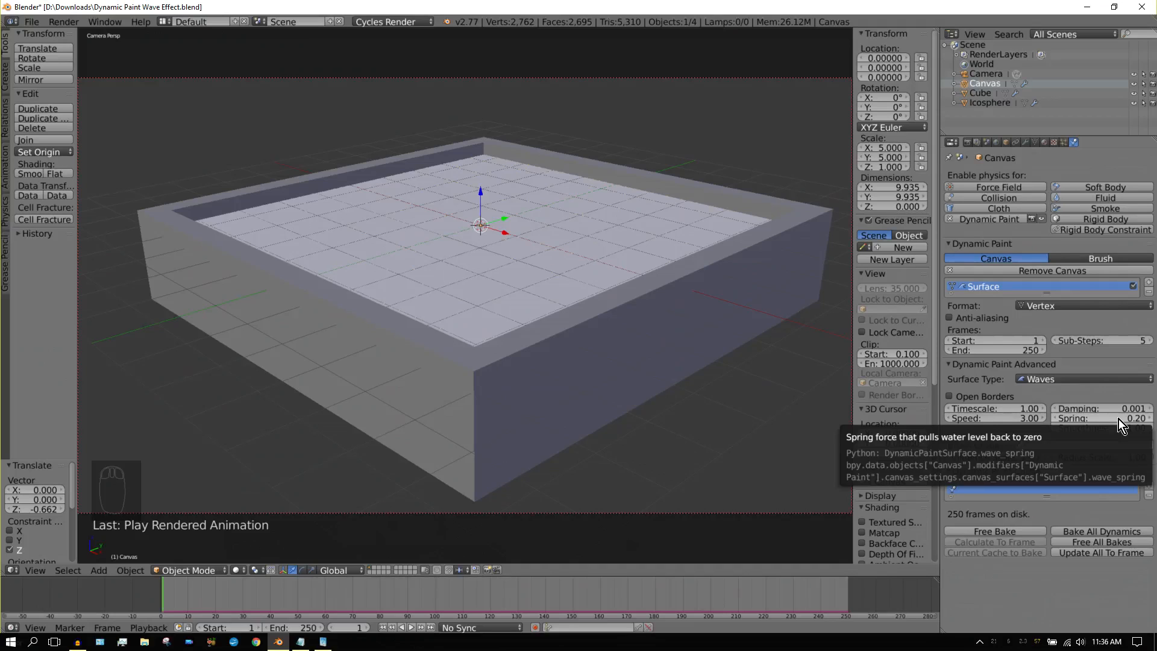
{"action": "left_click", "coordinate": [1123, 419]}
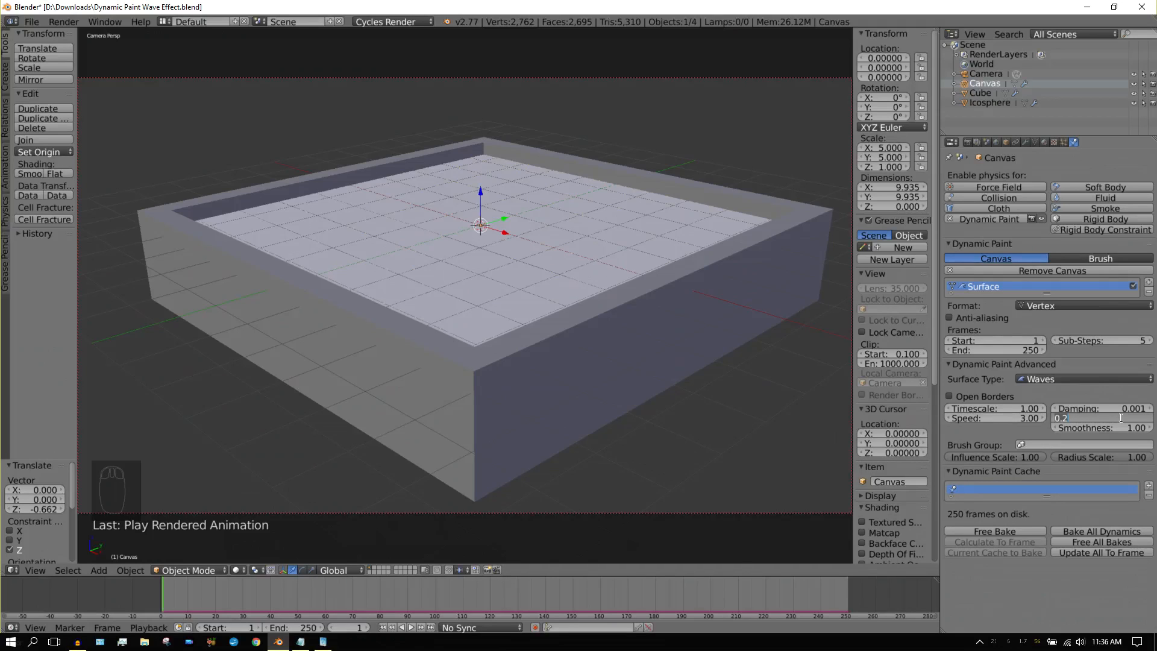
{"action": "type", "text": "0"}
{"action": "key", "text": "Return"}
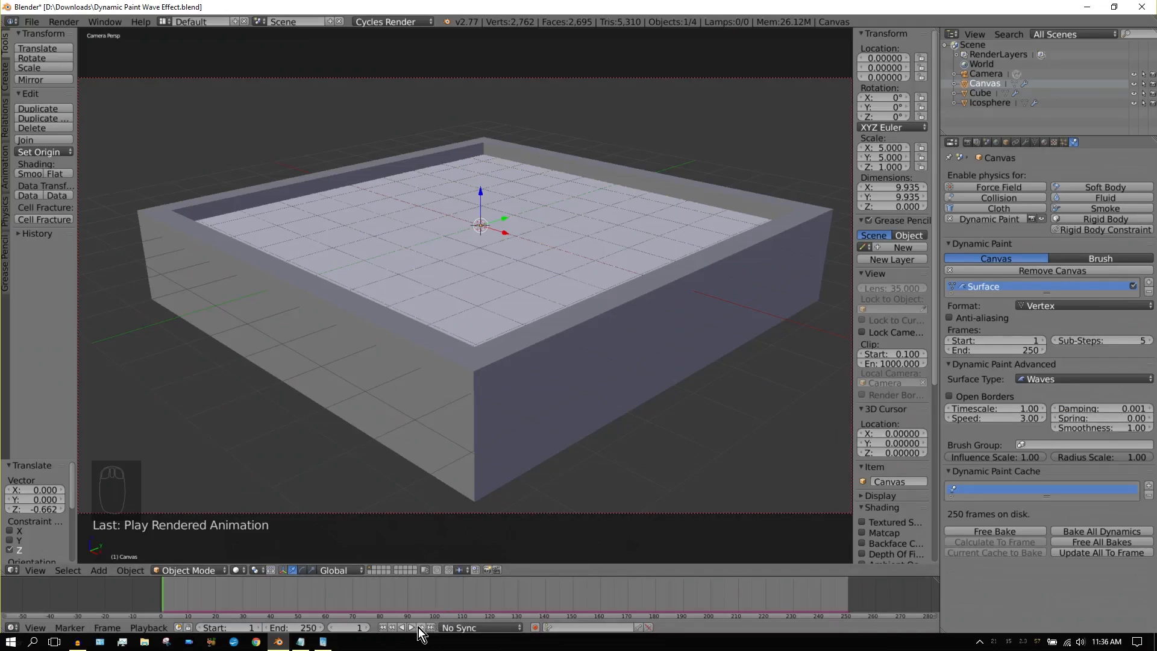
Step: Free the existing Dynamic Paint bake, try to bake the waves again, and free that bake
{"action": "left_click", "coordinate": [996, 532]}
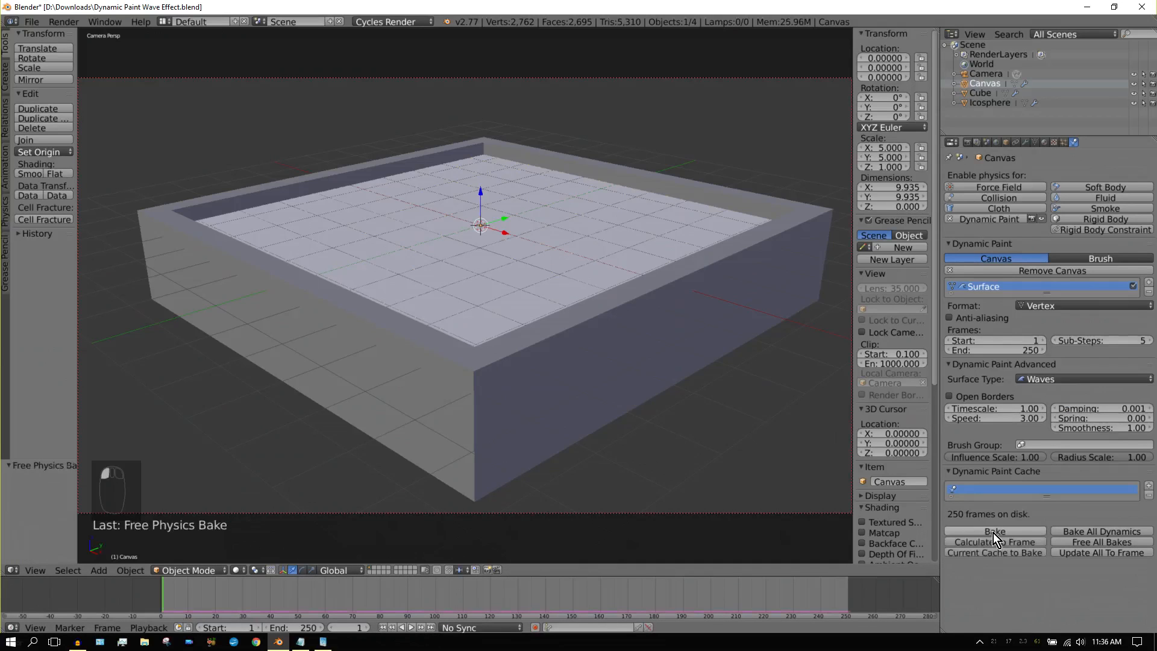
{"action": "left_click", "coordinate": [993, 533]}
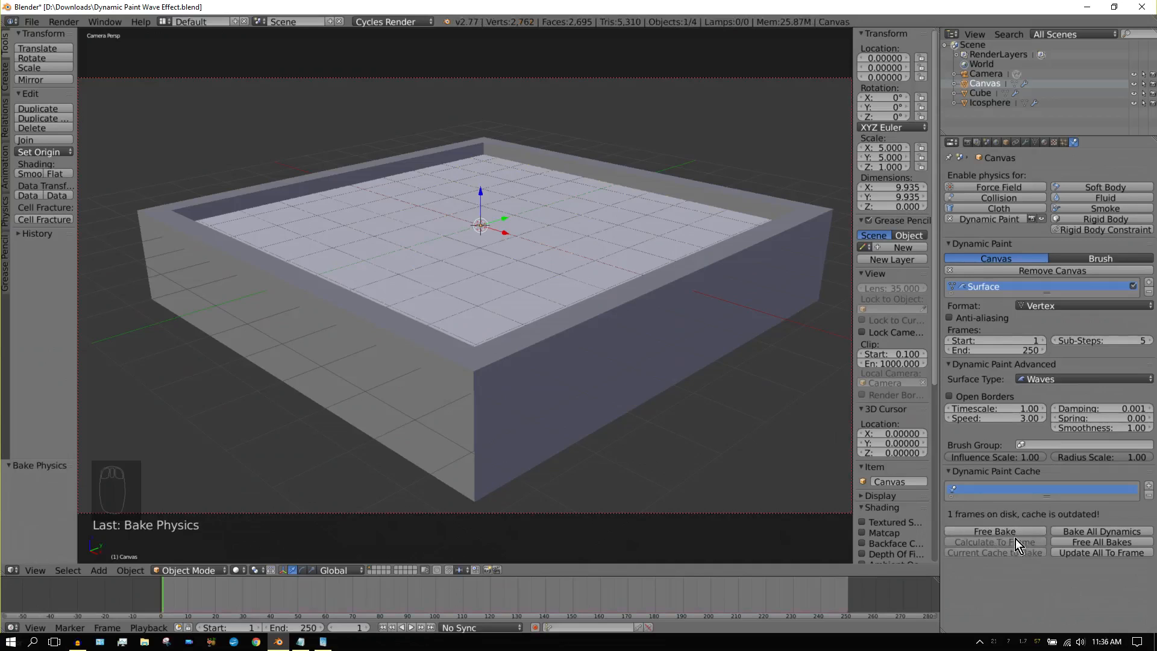
{"action": "left_click", "coordinate": [1005, 532]}
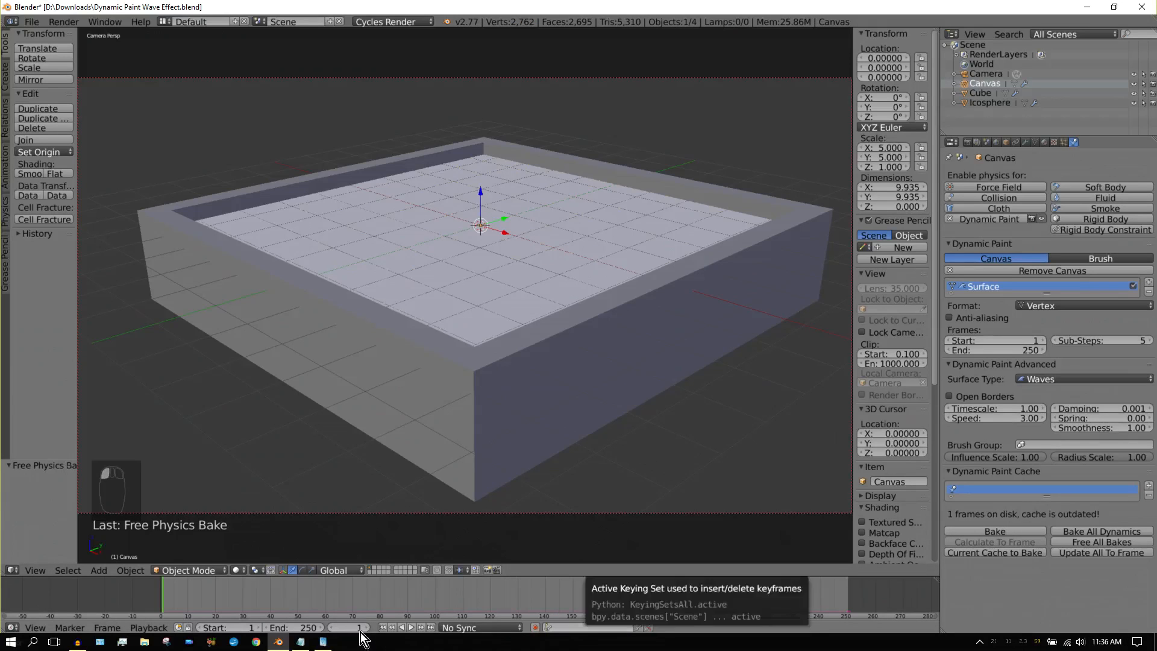
Step: Test the playback, return to frame 1, free all physics bakes and replay the wave animation
{"action": "left_click", "coordinate": [413, 628]}
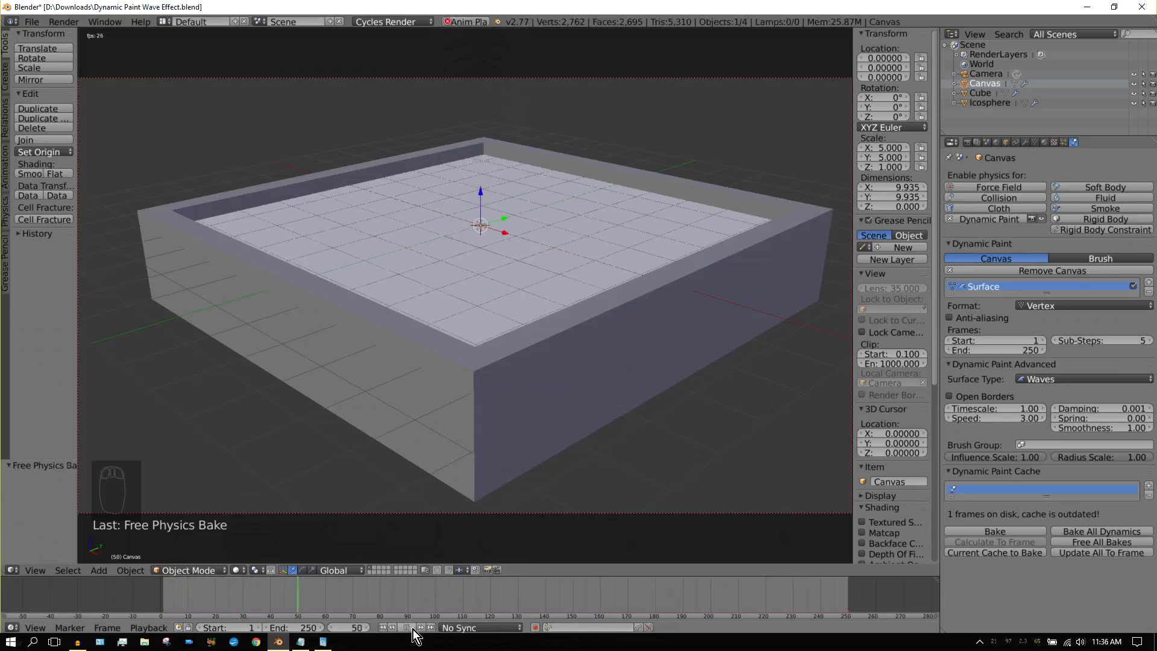
{"action": "left_click", "coordinate": [413, 629]}
{"action": "left_click", "coordinate": [384, 627]}
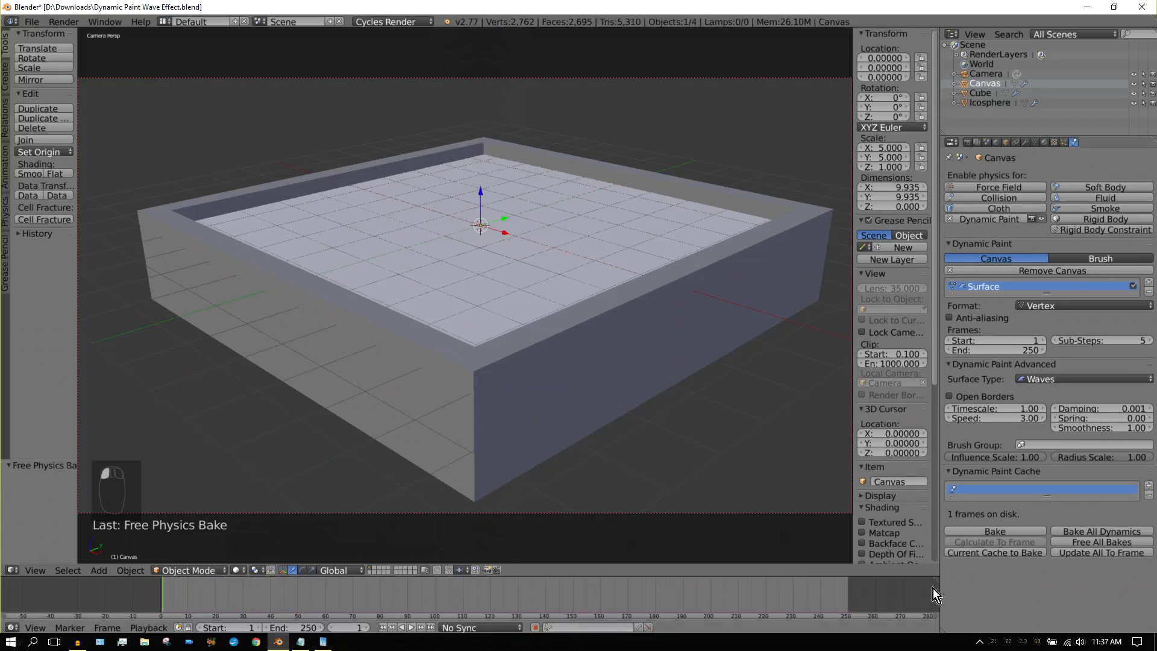
{"action": "left_click", "coordinate": [1101, 540]}
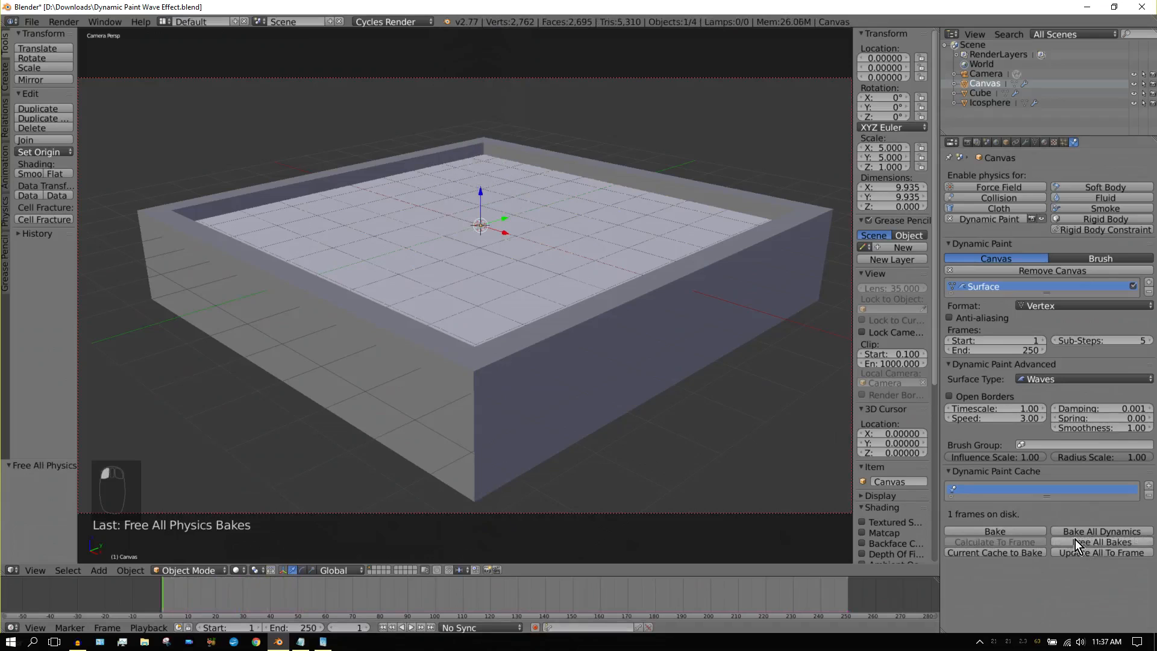
{"action": "left_click", "coordinate": [412, 626]}
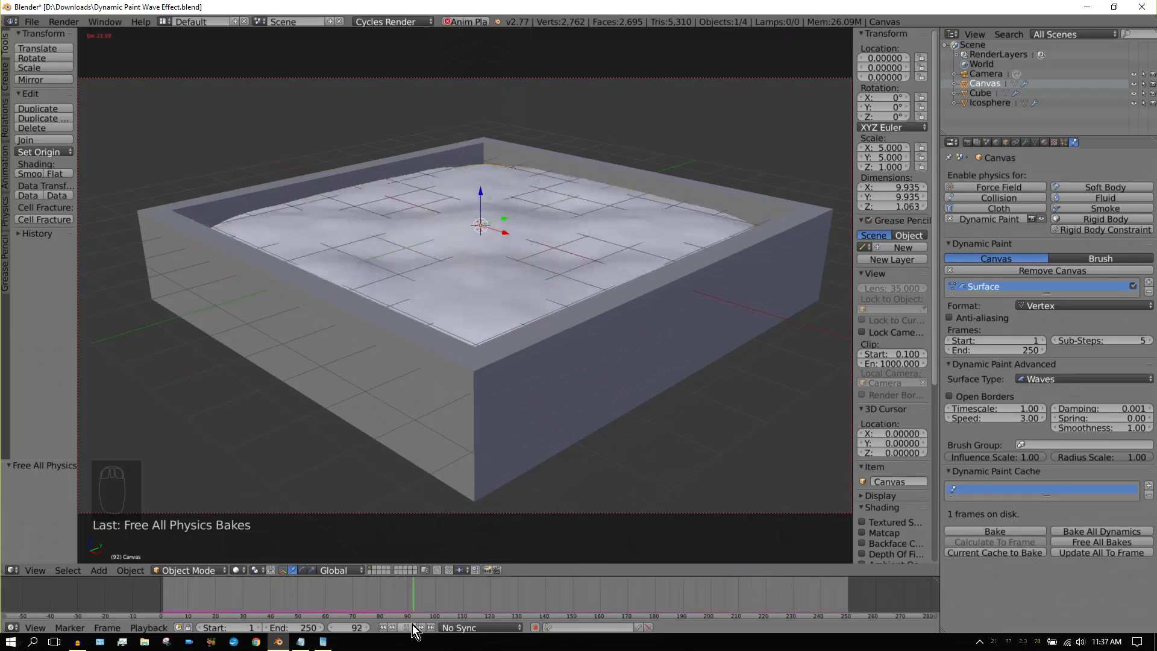
Step: Bake the Canvas object's Dynamic Paint waves starting from frame 1, play back the baked animation and return to frame 1
{"action": "left_click", "coordinate": [412, 627]}
{"action": "left_click", "coordinate": [385, 627]}
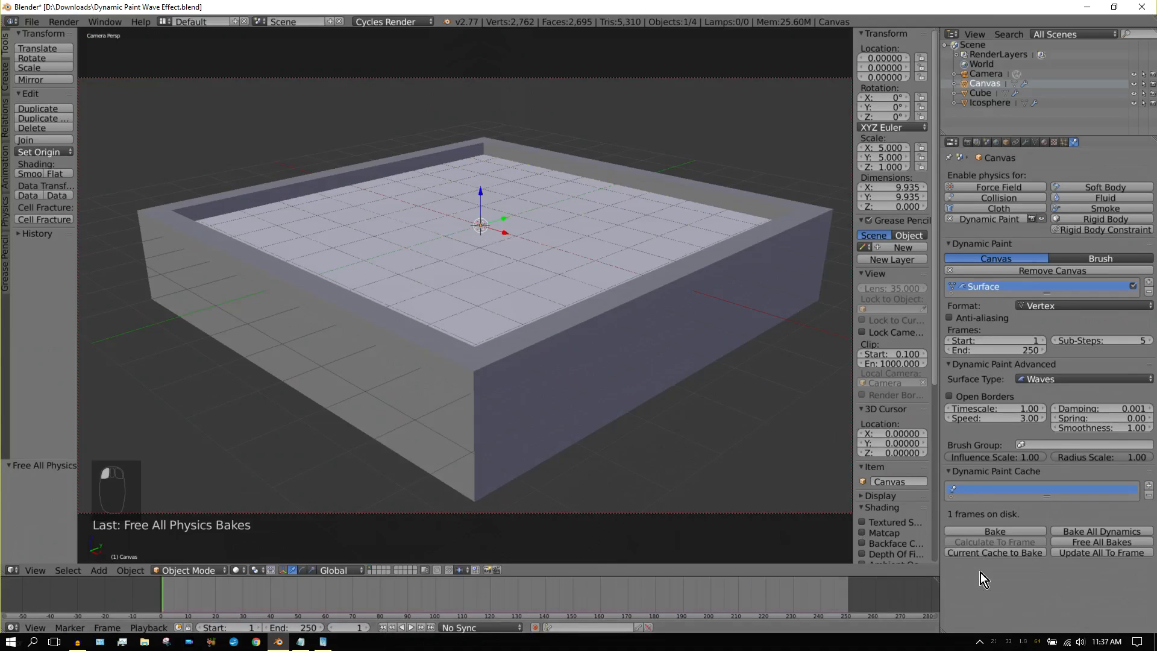
{"action": "left_click", "coordinate": [1008, 528]}
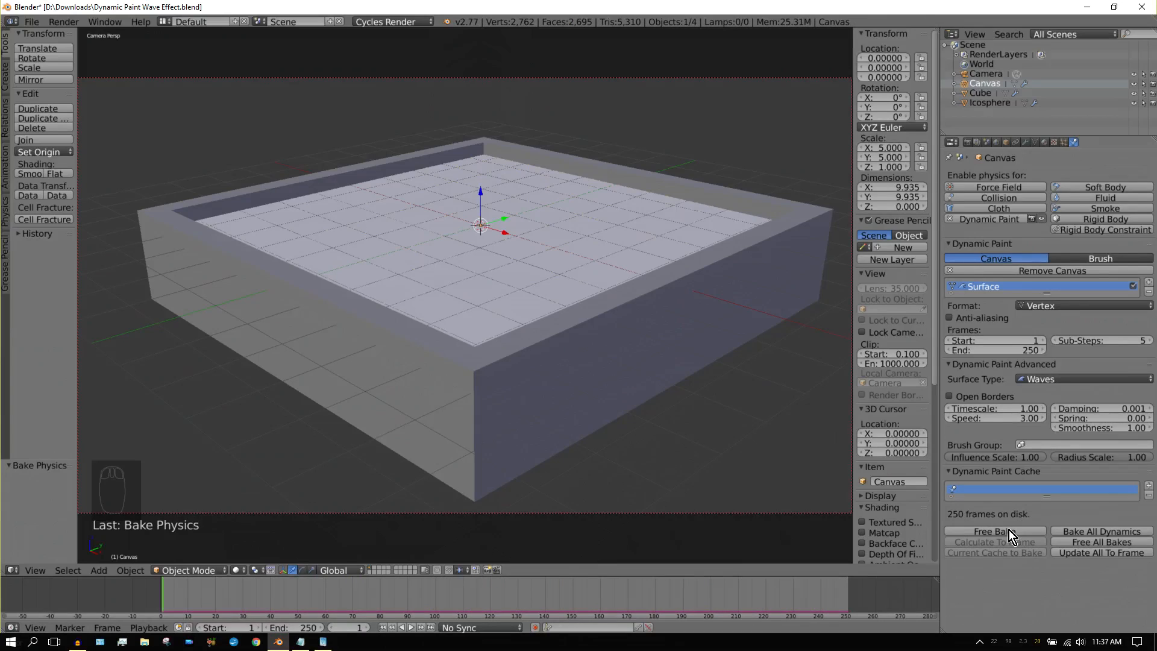
{"action": "left_click", "coordinate": [413, 628]}
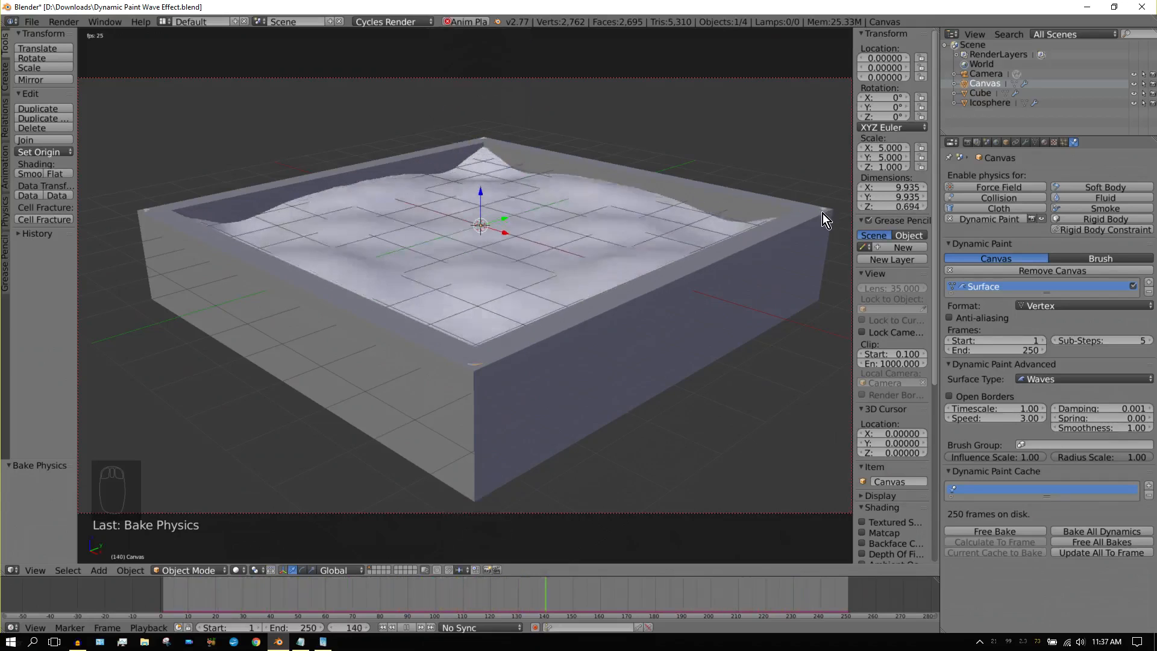
{"action": "left_click", "coordinate": [407, 627]}
{"action": "left_click", "coordinate": [383, 628]}
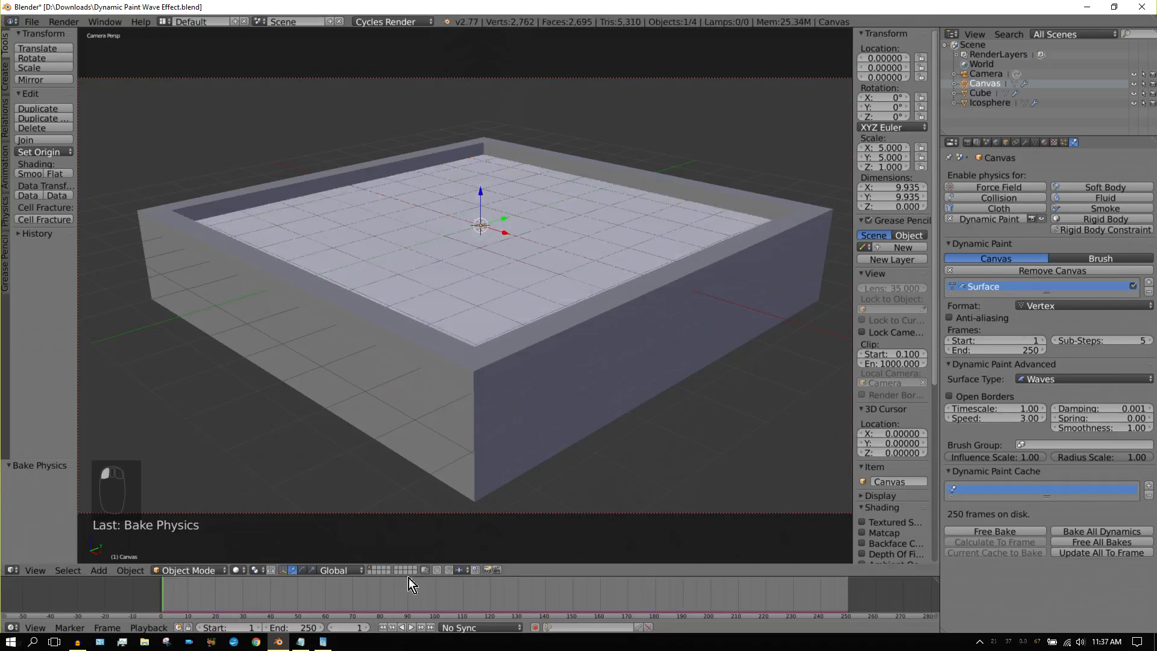
Step: Raise the container cube about 0.19 along Z and replay the waves, stopping at frame 166
{"action": "right_click", "coordinate": [514, 404]}
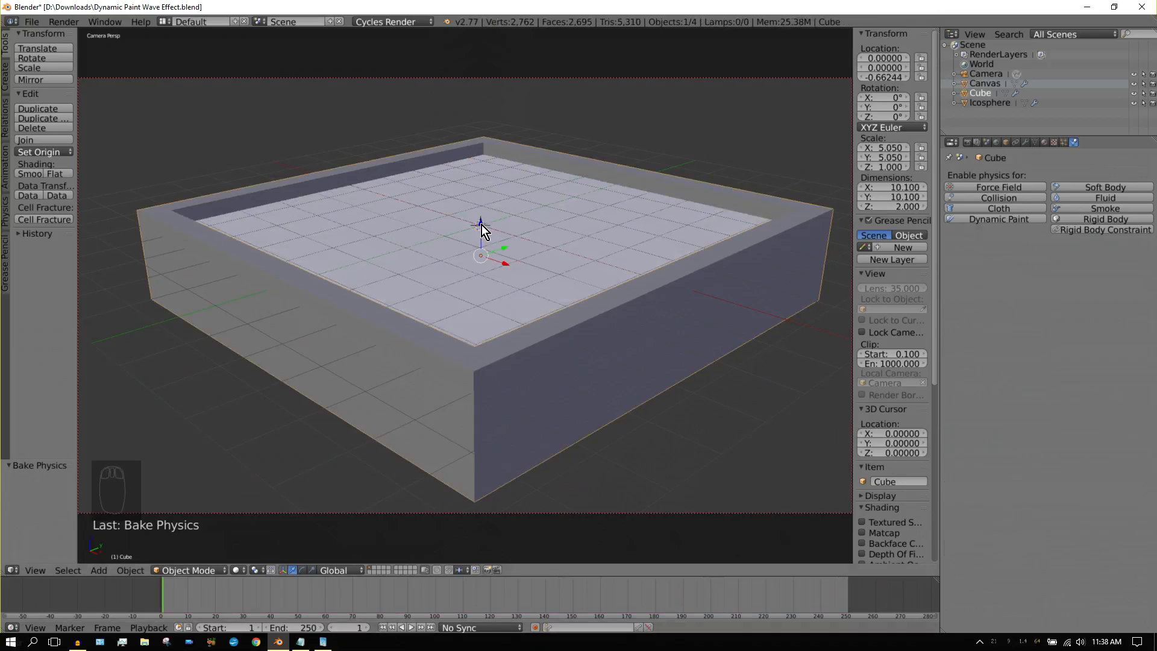
{"action": "left_click_drag", "start_coordinate": [481, 223], "coordinate": [480, 220]}
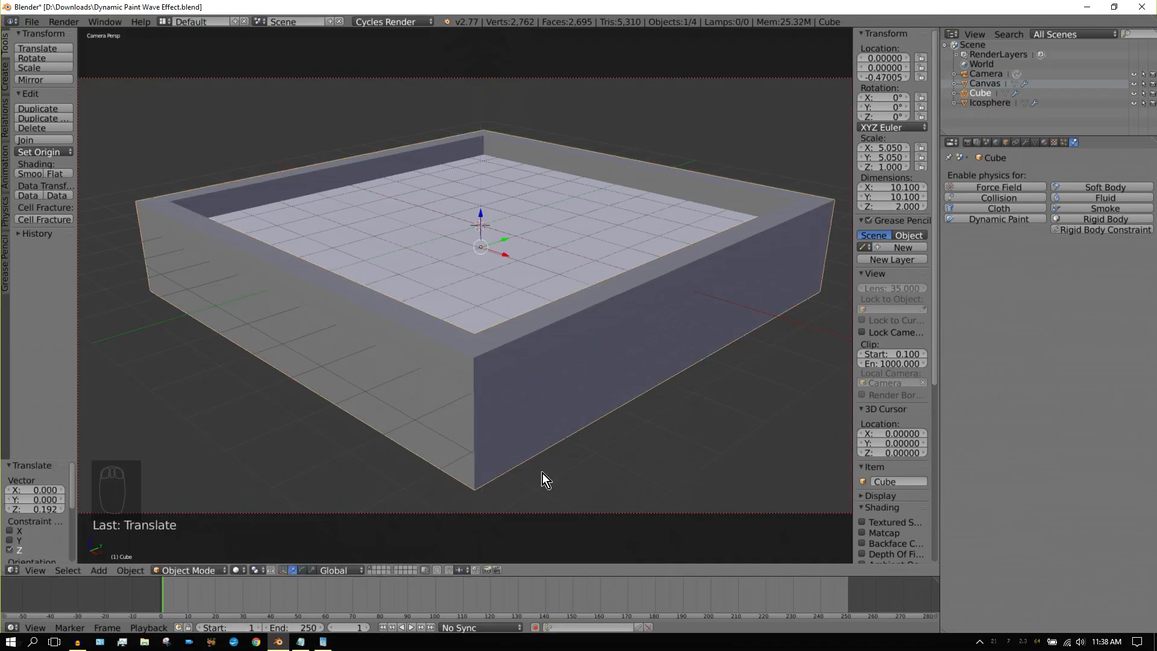
{"action": "left_click", "coordinate": [414, 629]}
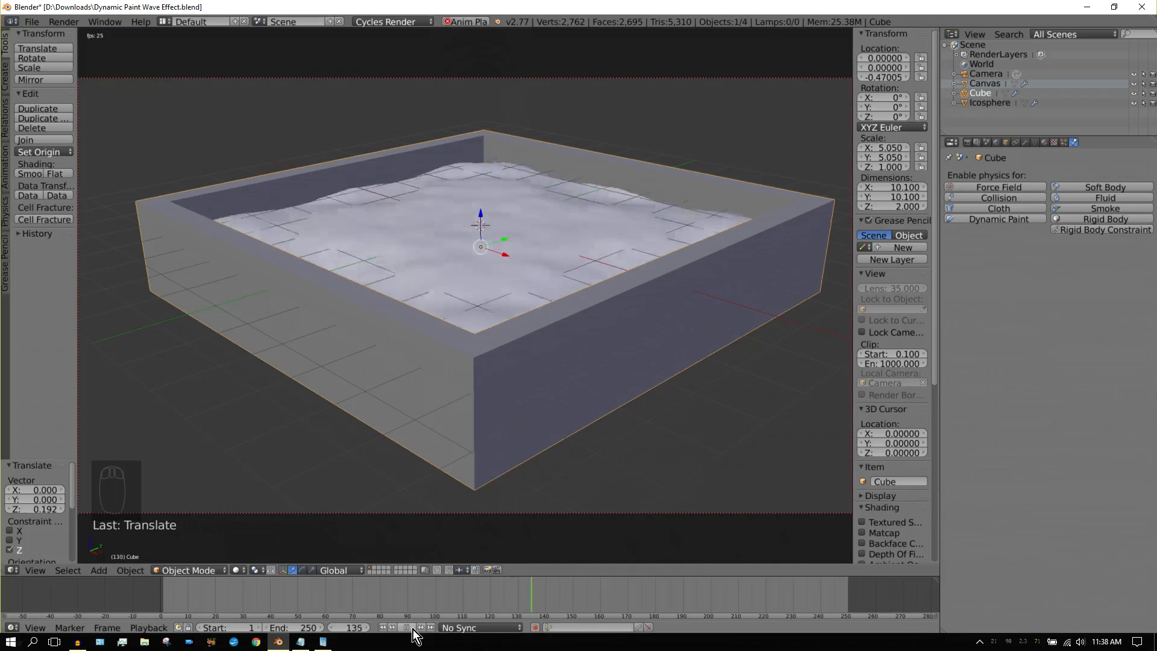
{"action": "left_click", "coordinate": [413, 628]}
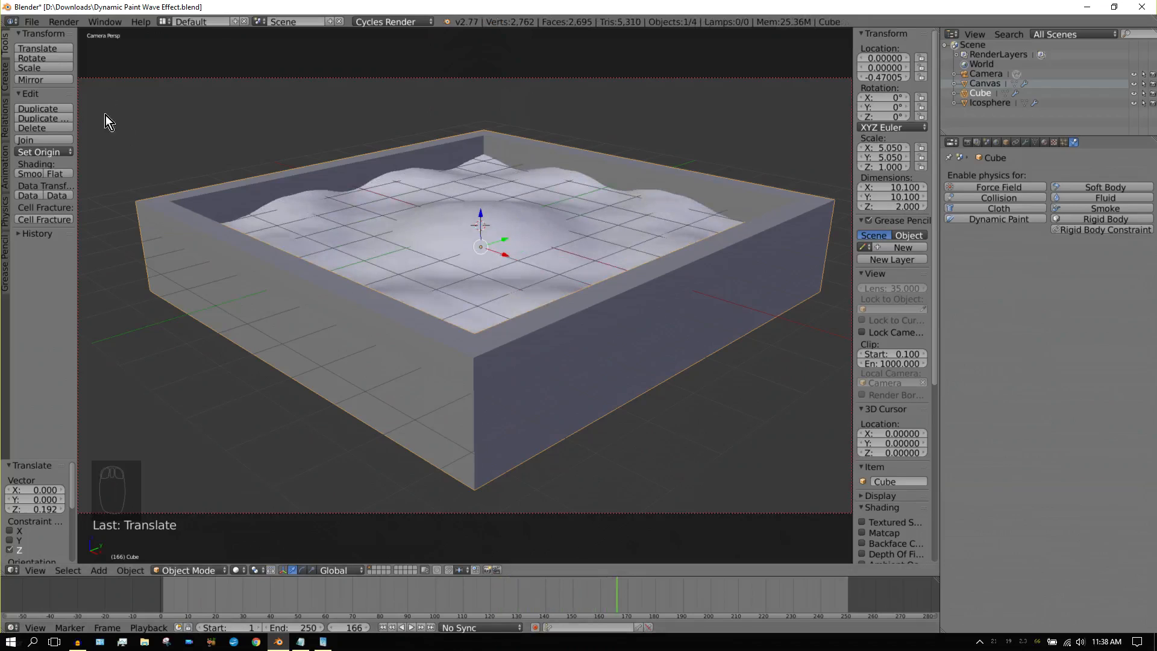
Step: Add a Sun lamp at the scene origin while viewing the container from above
{"action": "key", "text": "KP_7"}
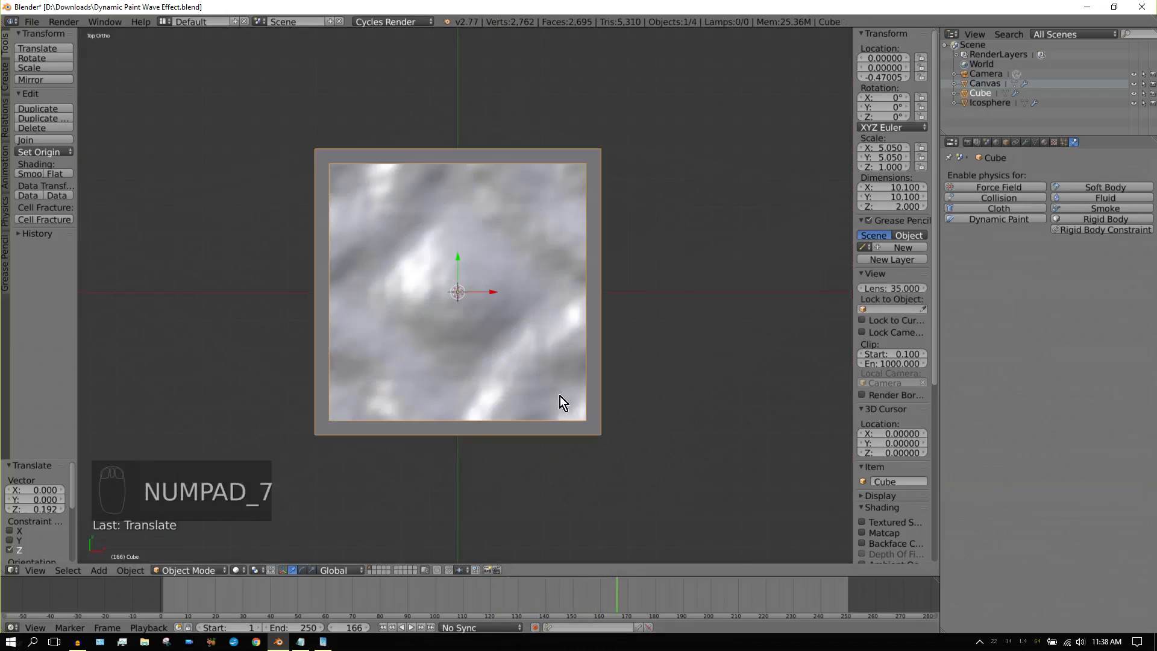
{"action": "key", "text": "KP_Subtract"}
{"action": "key", "text": "KP_Subtract"}
{"action": "key", "text": "KP_Subtract"}
{"action": "key", "text": "KP_Subtract"}
{"action": "key", "text": "KP_Subtract"}
{"action": "key", "text": "KP_Subtract"}
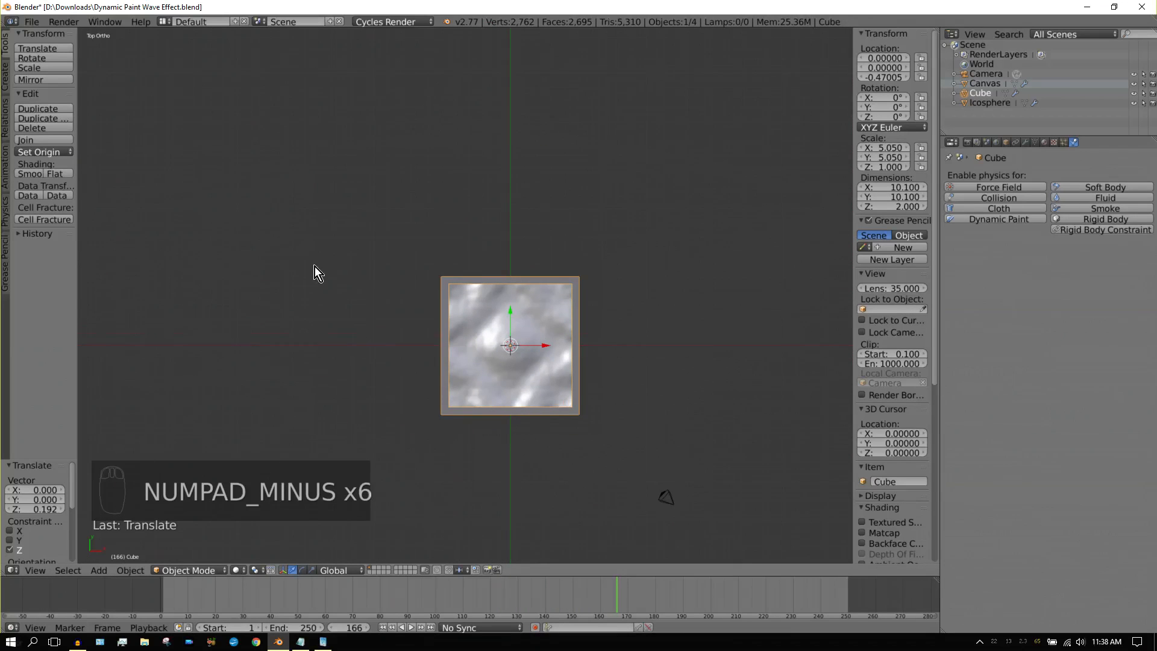
{"action": "key", "text": "ctrl+KP_2"}
{"action": "key", "text": "ctrl+KP_2"}
{"action": "key", "text": "ctrl+KP_2"}
{"action": "key", "text": "ctrl+KP_2"}
{"action": "key", "text": "ctrl+KP_6"}
{"action": "key", "text": "ctrl+KP_6"}
{"action": "key", "text": "ctrl+KP_6"}
{"action": "key", "text": "ctrl+KP_6"}
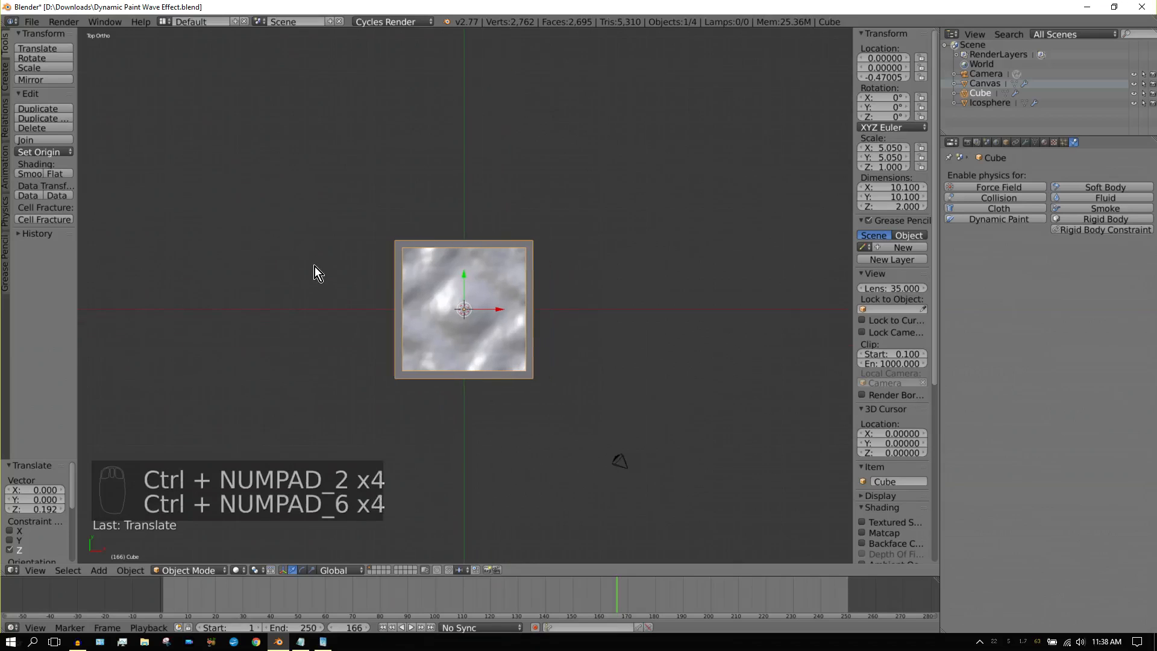
{"action": "key", "text": "ctrl+KP_4"}
{"action": "key", "text": "ctrl+KP_2"}
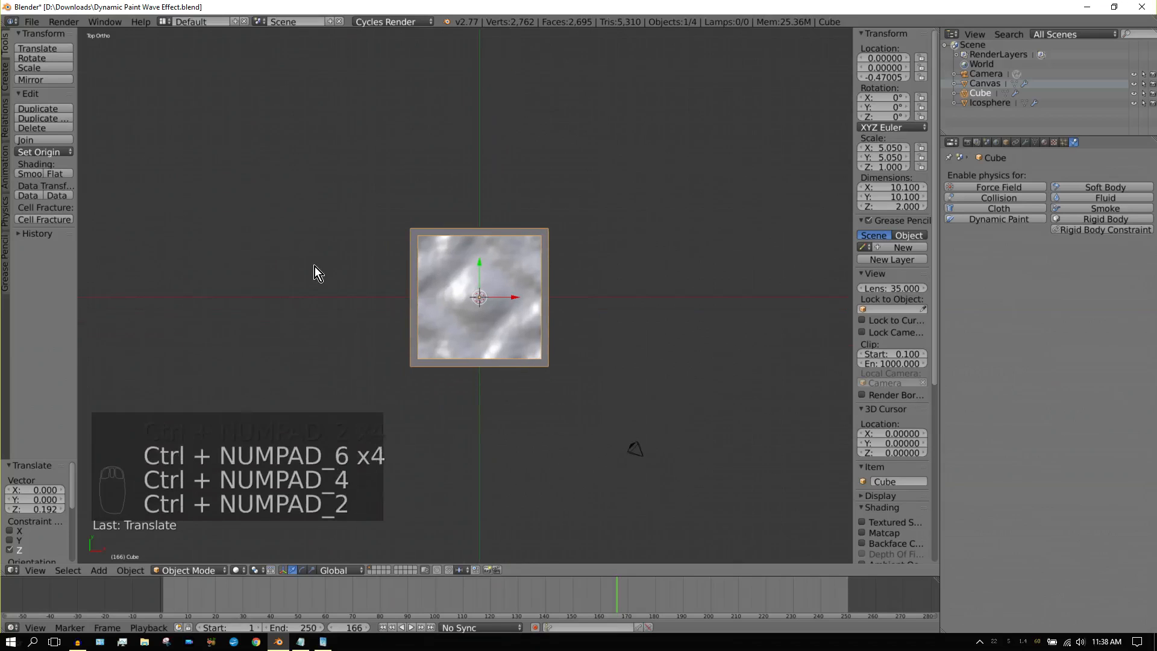
{"action": "key", "text": "KP_Subtract"}
{"action": "key", "text": "KP_Subtract"}
{"action": "key", "text": "KP_Subtract"}
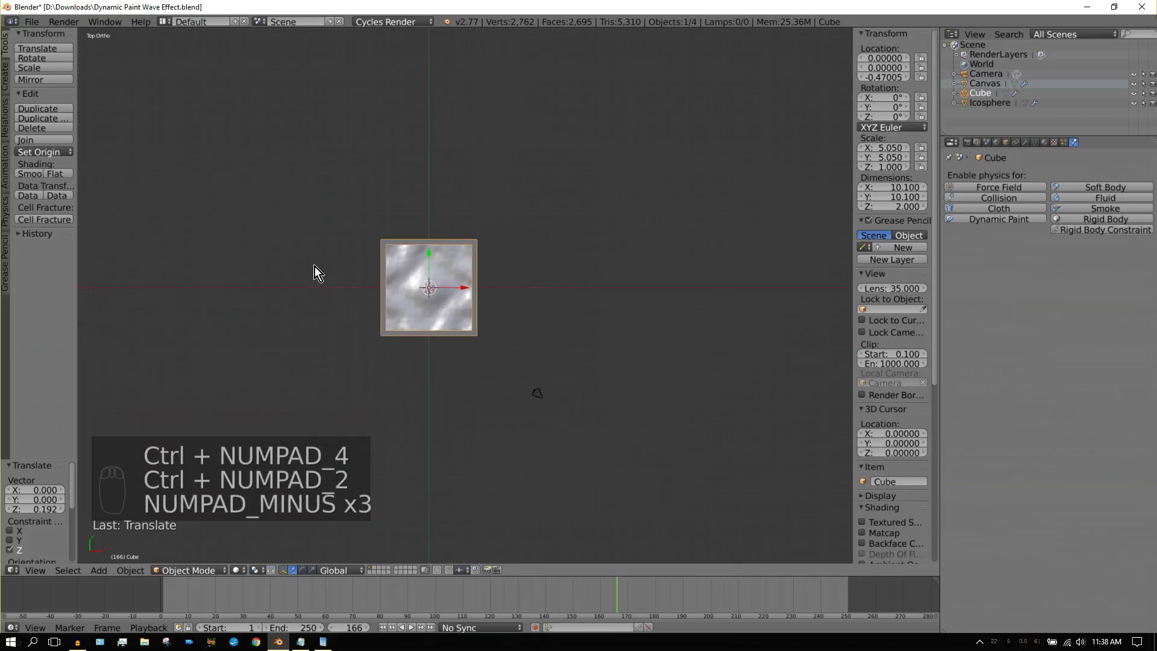
{"action": "key", "text": "ctrl+KP_4"}
{"action": "key", "text": "ctrl+KP_4"}
{"action": "key", "text": "ctrl+KP_4"}
{"action": "key", "text": "ctrl+KP_4"}
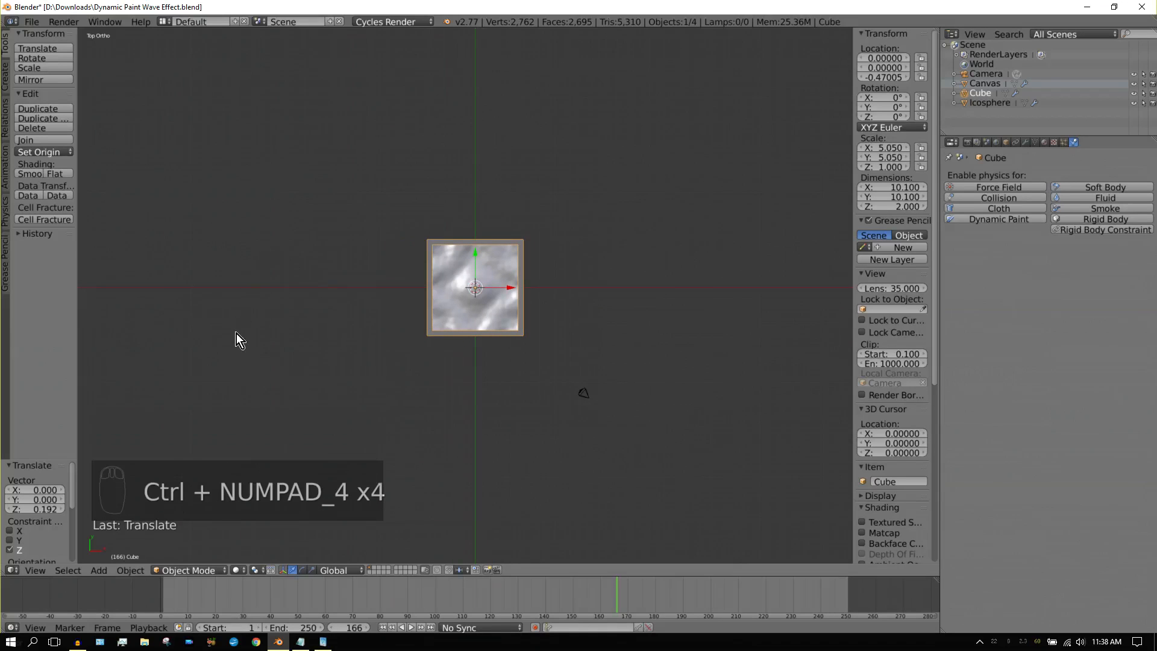
{"action": "left_click", "coordinate": [99, 572]}
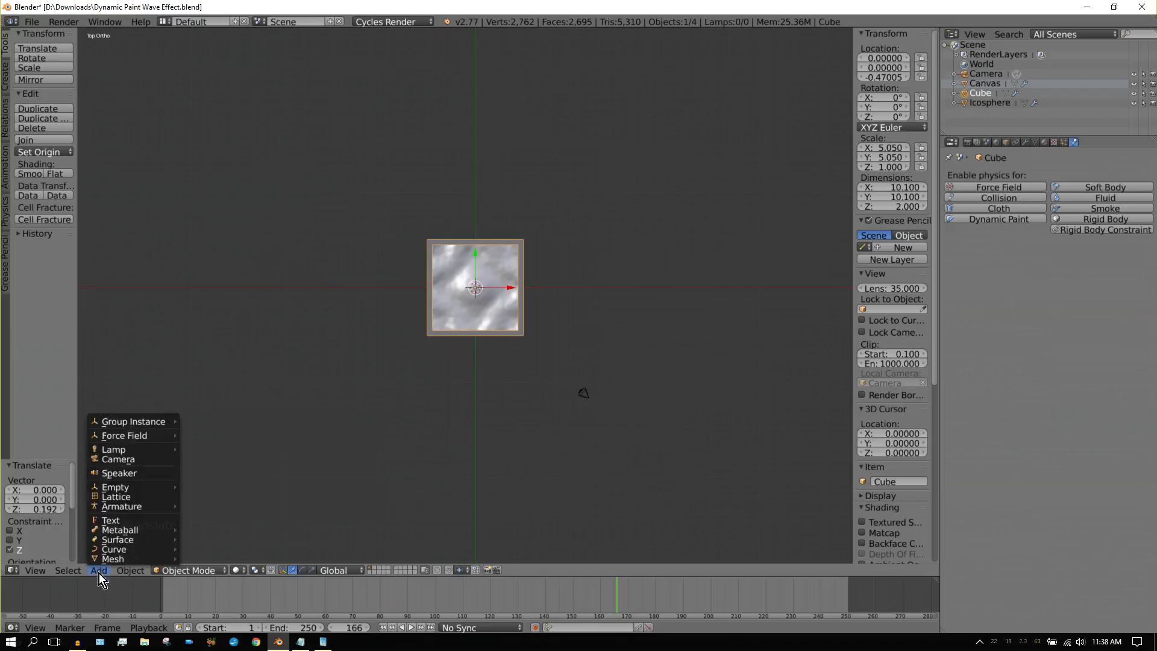
{"action": "mouse_move", "coordinate": [121, 451]}
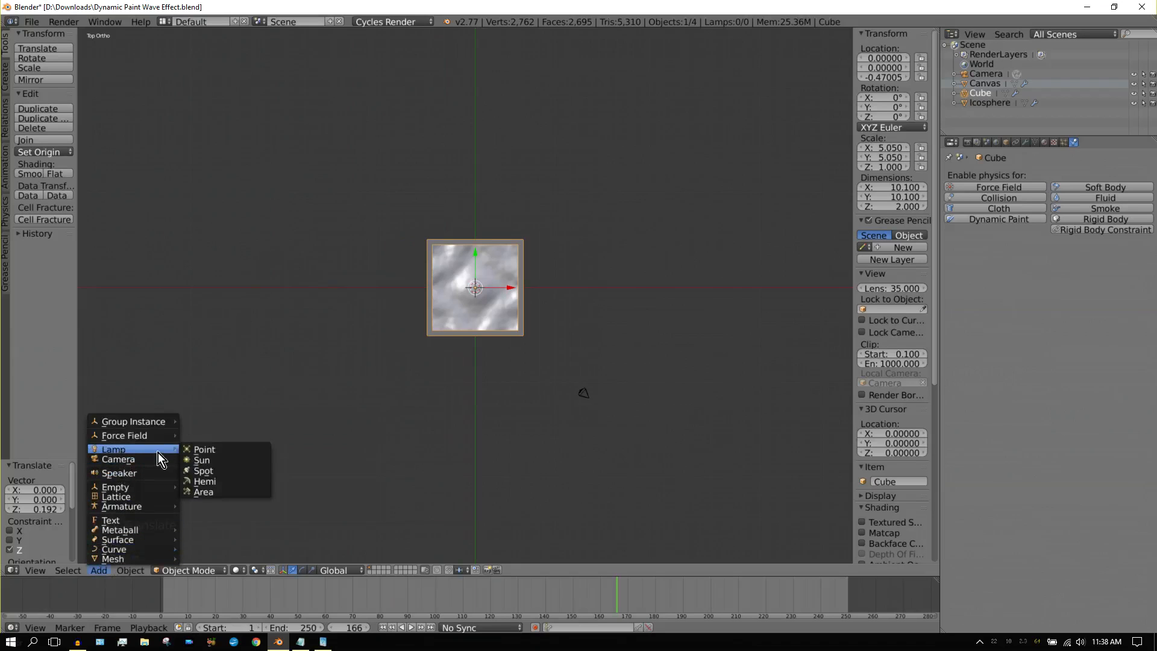
{"action": "left_click", "coordinate": [202, 461]}
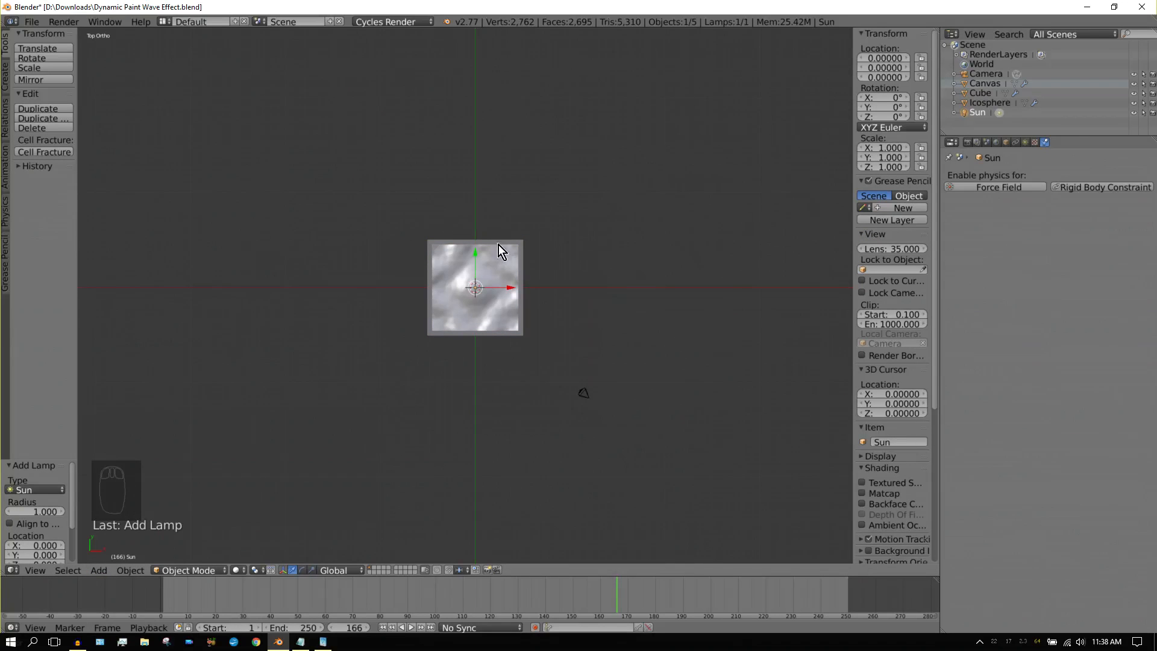
Step: Move the Sun lamp beside and above the container, to about X 22.5, Y -0.4 and Z 21.7
{"action": "left_click_drag", "start_coordinate": [476, 255], "coordinate": [722, 233]}
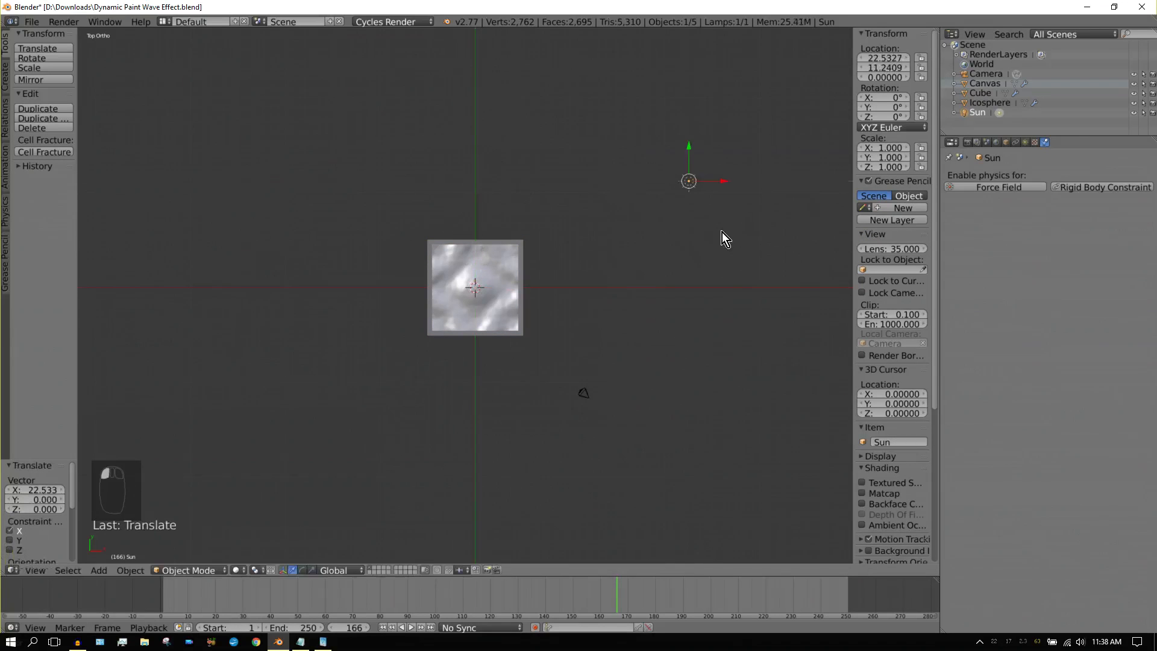
{"action": "left_click_drag", "start_coordinate": [692, 146], "coordinate": [686, 255]}
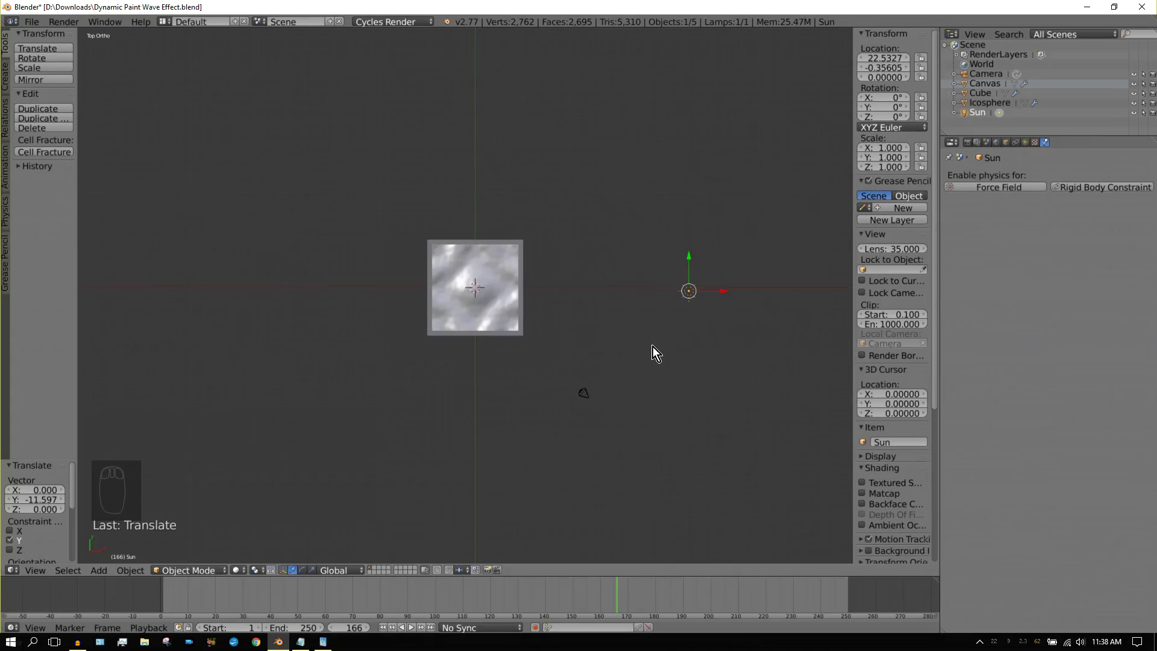
{"action": "key", "text": "KP_2"}
{"action": "key", "text": "KP_2"}
{"action": "key", "text": "KP_2"}
{"action": "key", "text": "KP_2"}
{"action": "key", "text": "KP_2"}
{"action": "key", "text": "KP_2"}
{"action": "key", "text": "KP_2"}
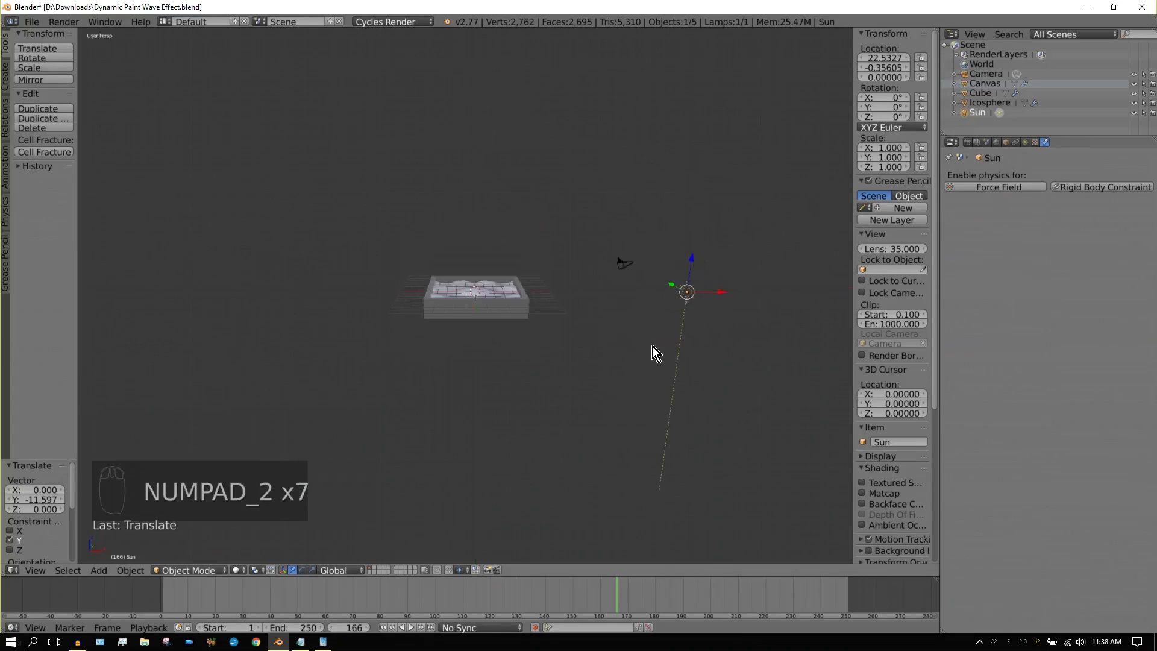
{"action": "key", "text": "KP_2"}
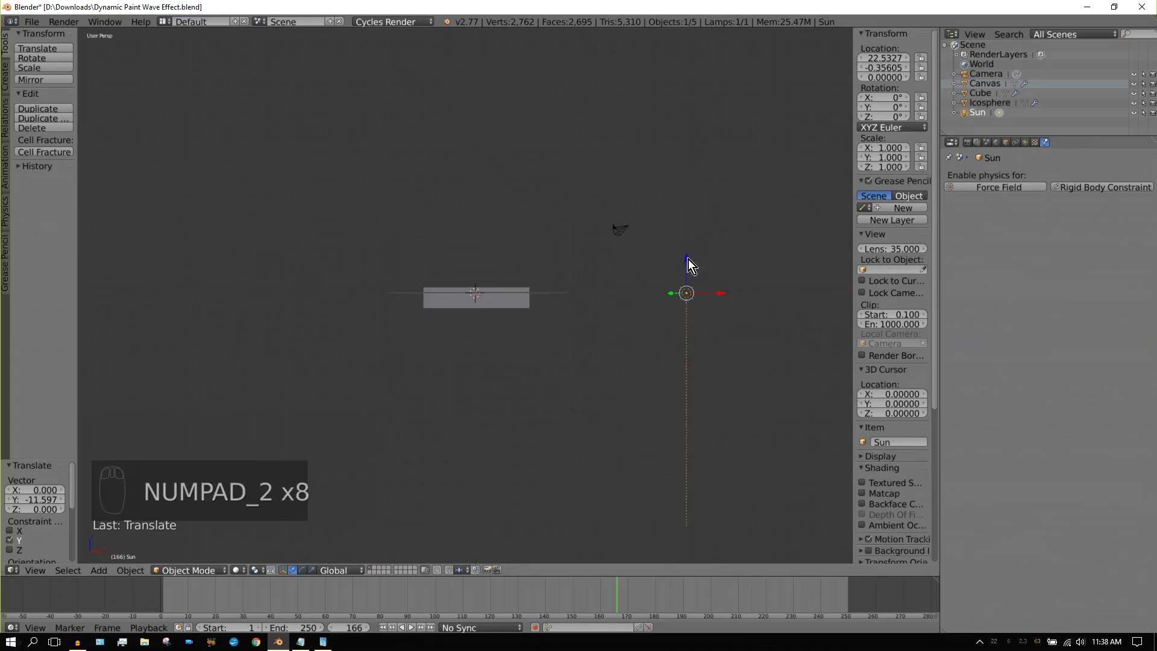
{"action": "left_click_drag", "start_coordinate": [688, 259], "coordinate": [704, 54]}
Step: Rotate the Sun lamp about 46° around the Y axis so it points at the container, and return to the camera view
{"action": "key", "text": "KP_5"}
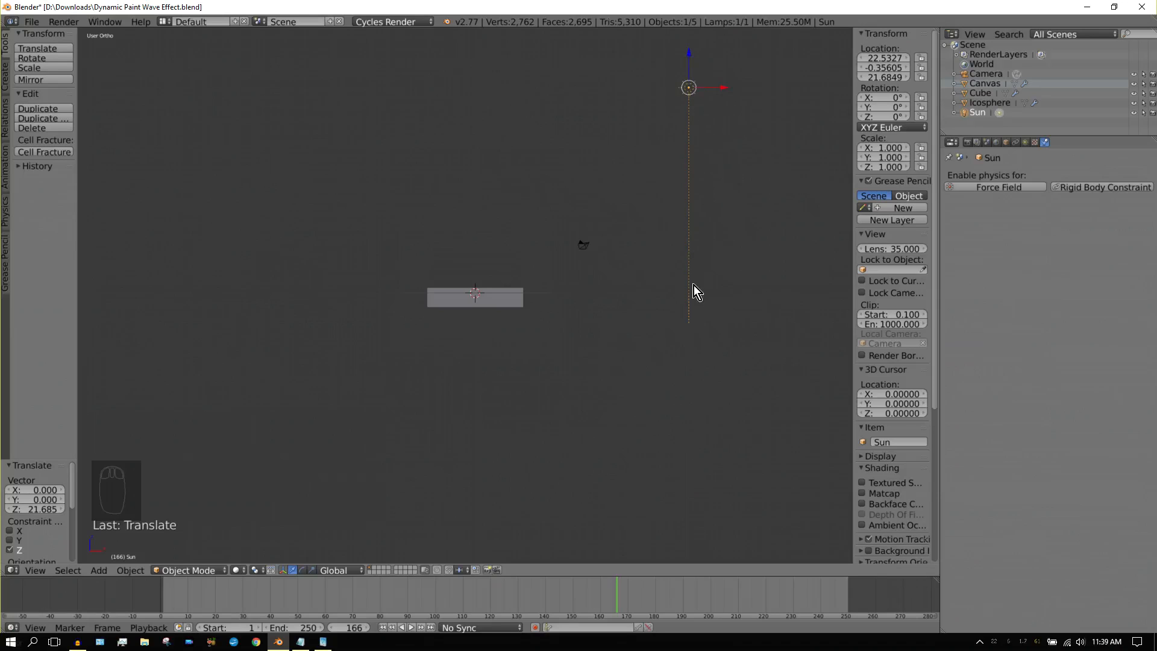
{"action": "key", "text": "r"}
{"action": "key", "text": "y"}
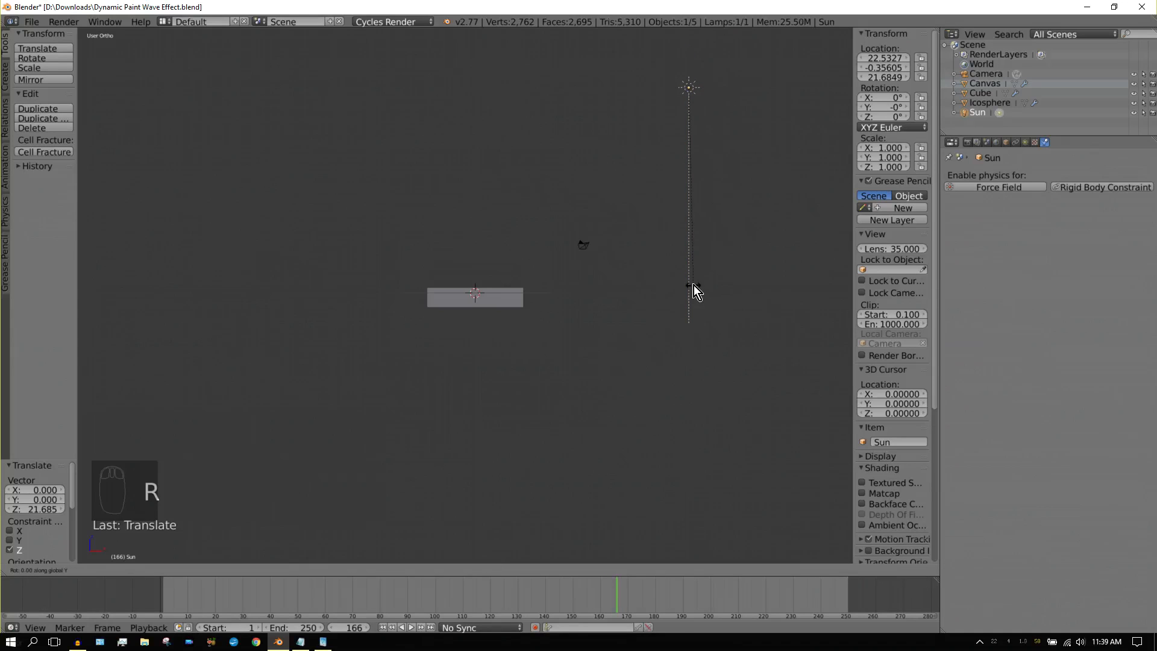
{"action": "left_click", "coordinate": [482, 305]}
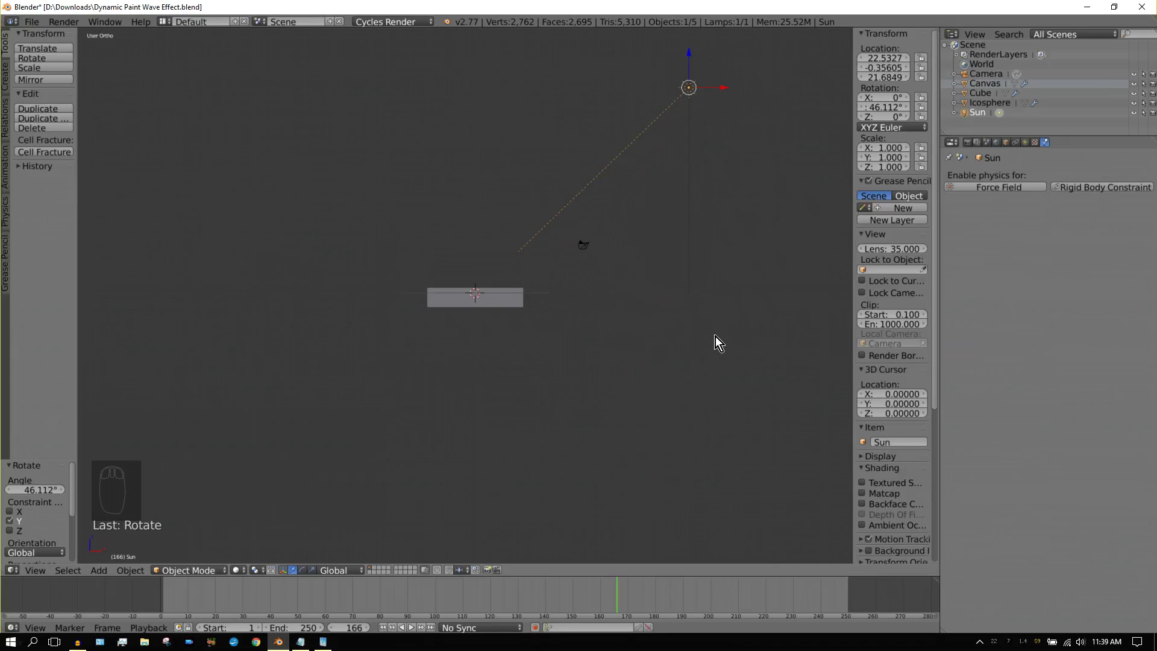
{"action": "key", "text": "KP_7"}
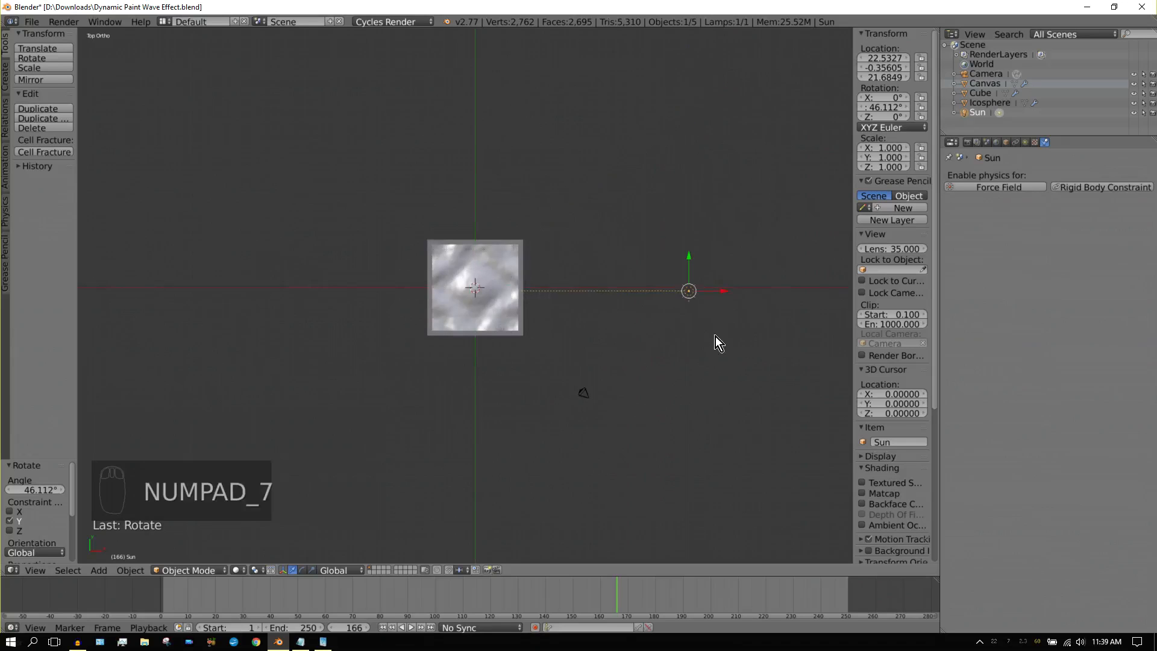
{"action": "key", "text": "KP_0"}
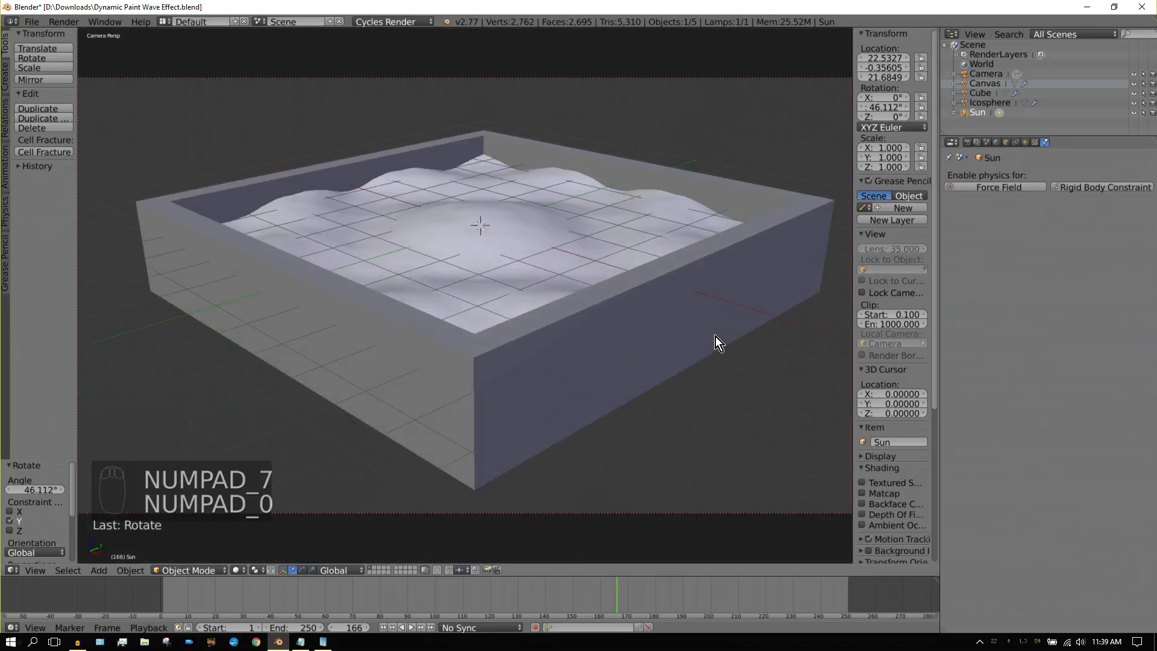
Step: Check the Sun lamp's emission settings and set the world background strength to 0
{"action": "left_click", "coordinate": [1030, 142]}
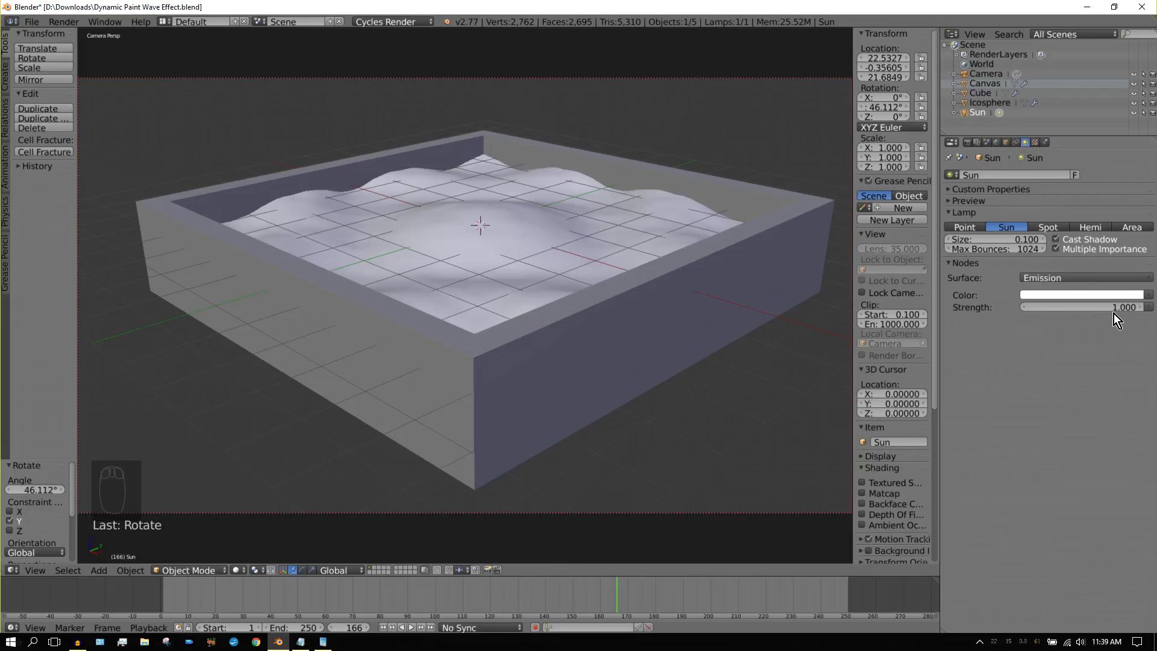
{"action": "left_click", "coordinate": [996, 142]}
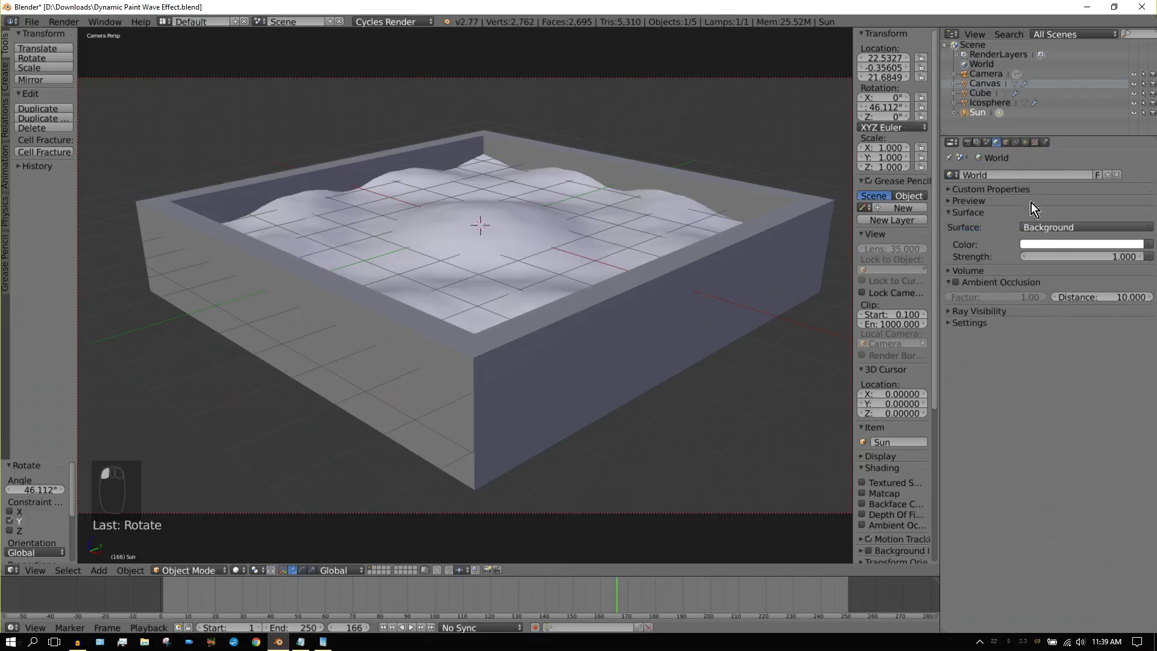
{"action": "left_click", "coordinate": [1108, 258]}
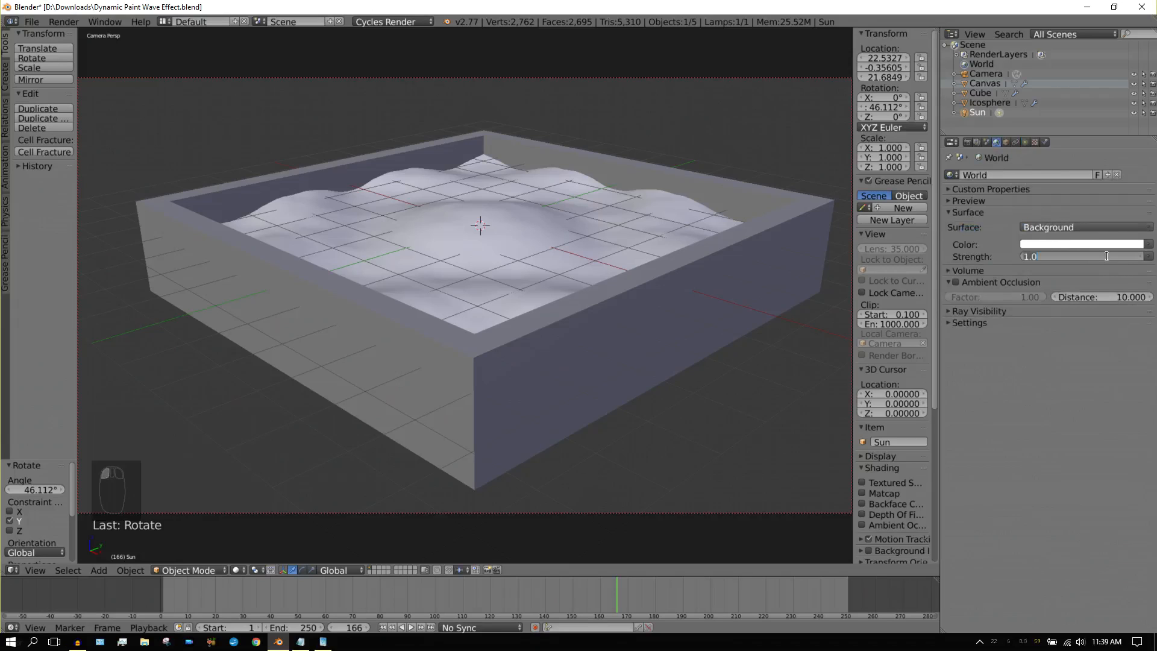
{"action": "type", "text": "0"}
{"action": "key", "text": "Return"}
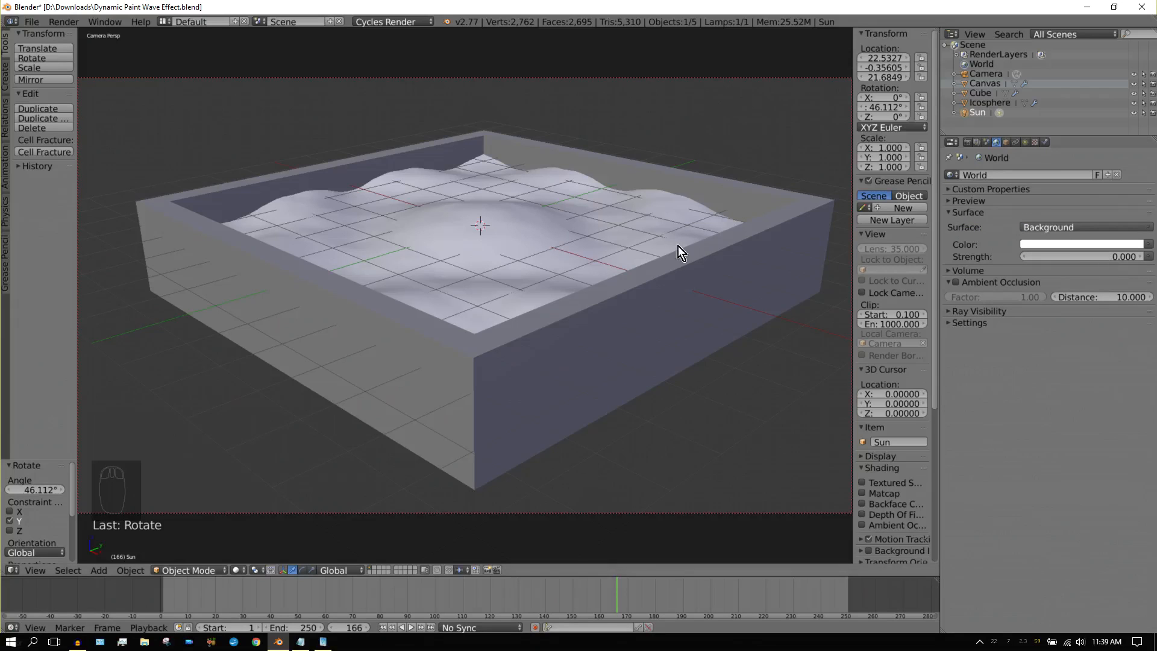
Step: Set the render resolution percentage to 50%
{"action": "left_click", "coordinate": [968, 144]}
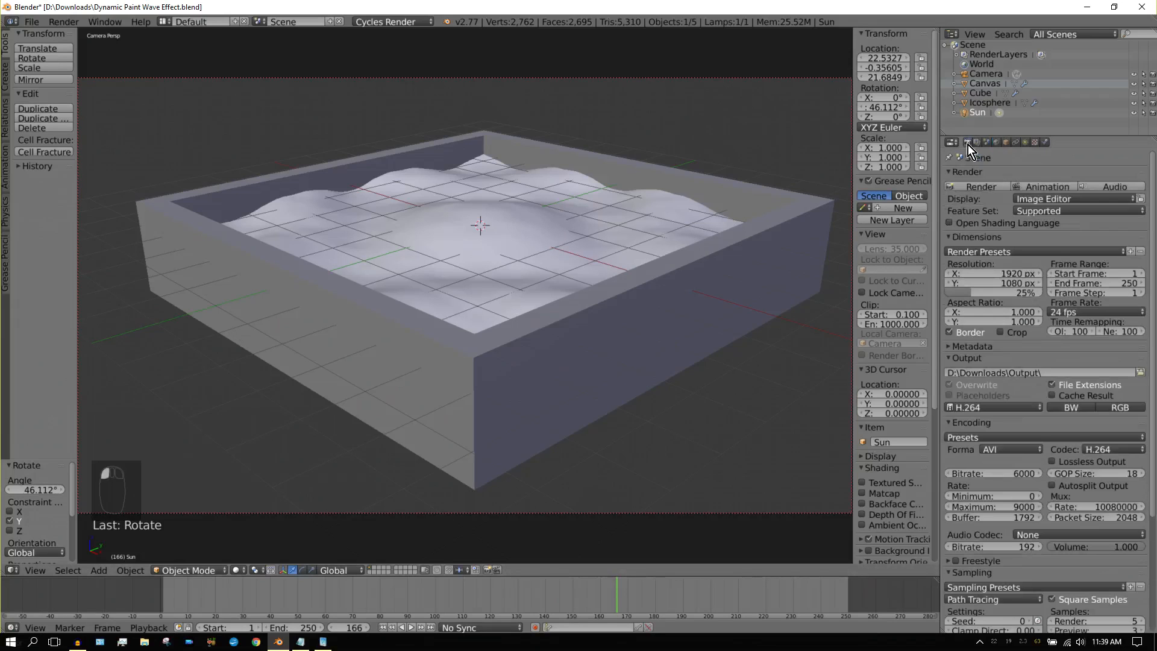
{"action": "left_click", "coordinate": [1002, 291]}
{"action": "type", "text": "50"}
{"action": "key", "text": "Return"}
Step: Set the Cycles render samples to 10 and toggle the animated seed option
{"action": "scroll", "coordinate": [1125, 471], "scroll_direction": "down", "scroll_amount": 6}
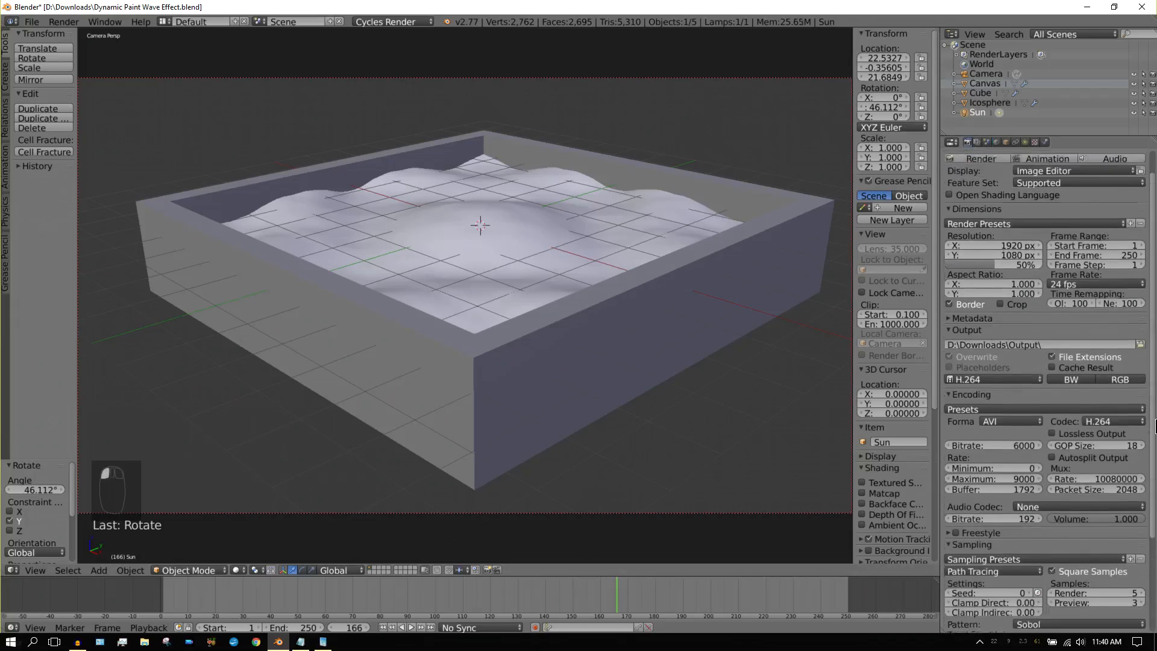
{"action": "left_click", "coordinate": [1125, 471]}
{"action": "type", "text": "10"}
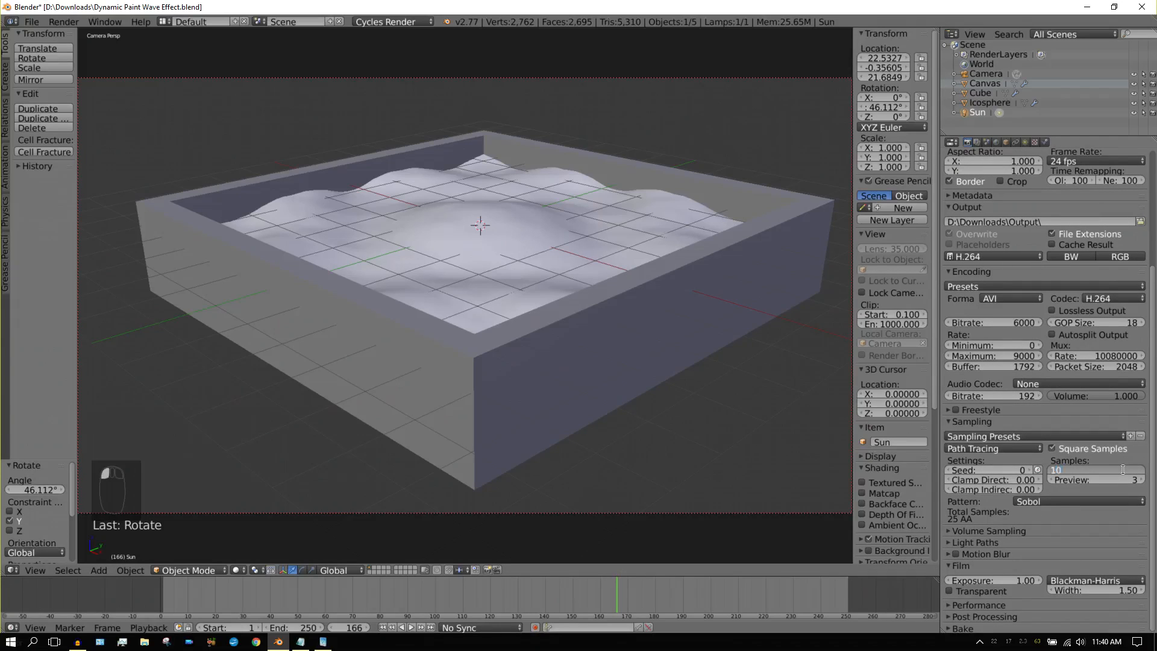
{"action": "key", "text": "Return"}
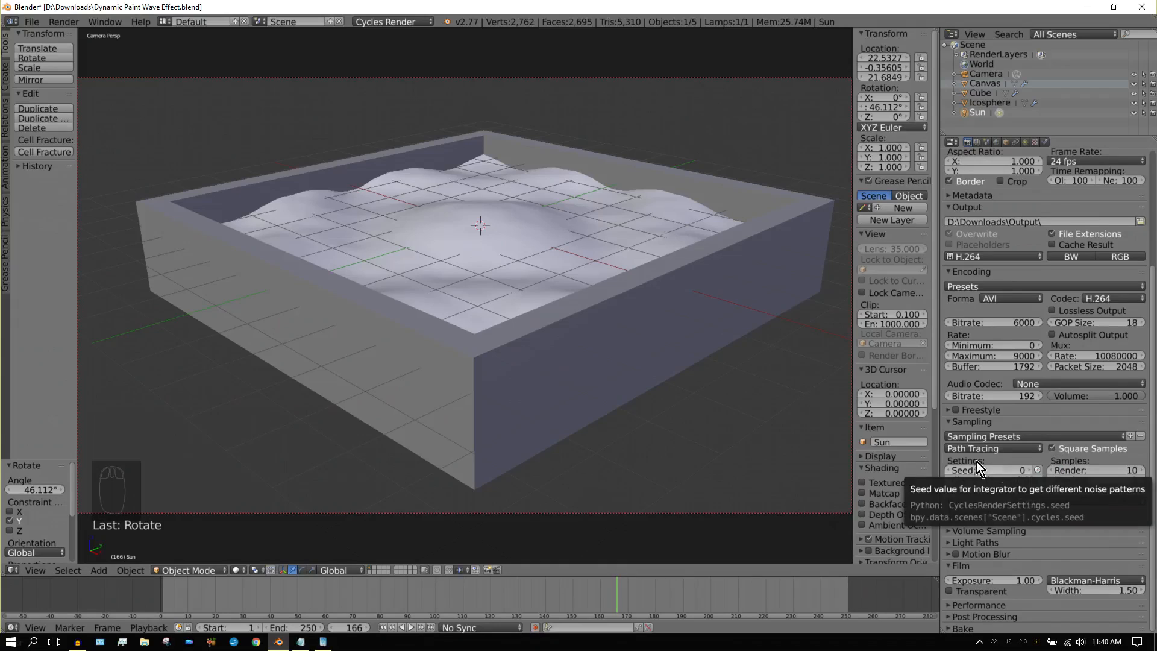
{"action": "left_click", "coordinate": [1038, 471]}
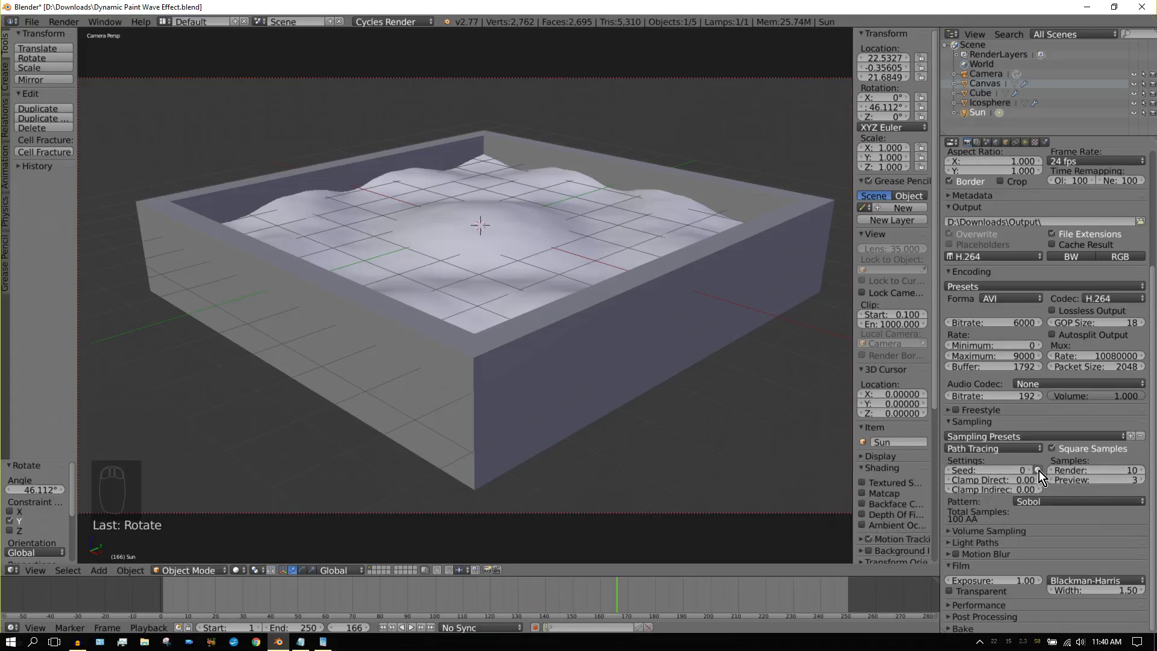
Step: Toggle the animated seed option and start a test render of the current frame, stopping it partway
{"action": "left_click", "coordinate": [1038, 471]}
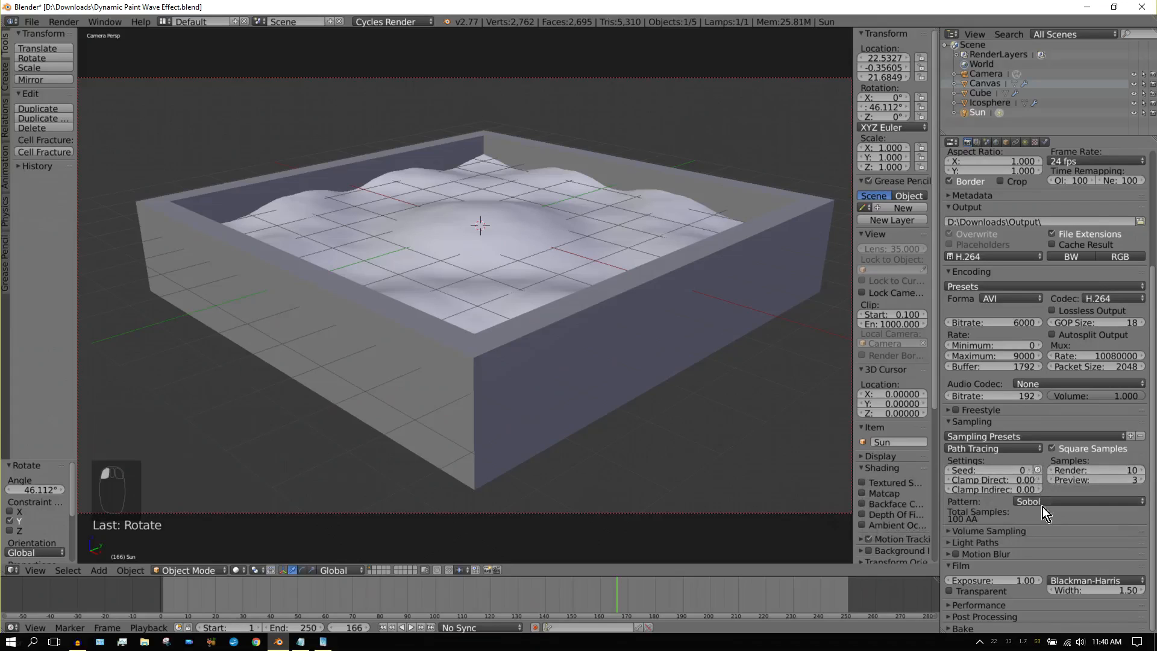
{"action": "left_click", "coordinate": [1040, 473]}
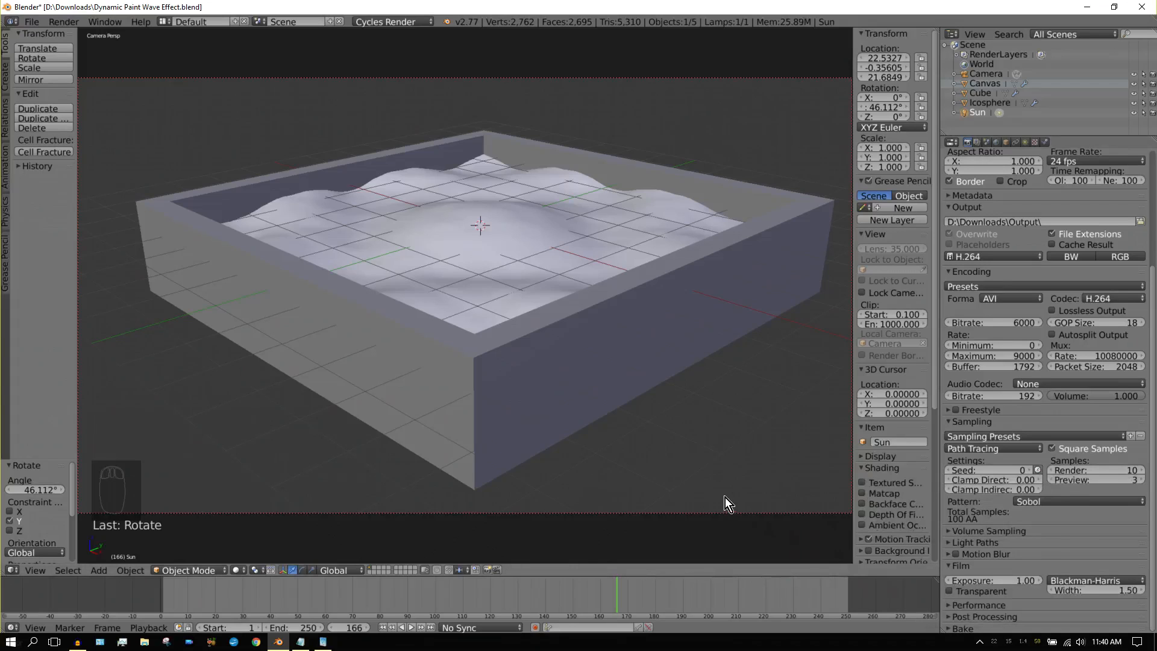
{"action": "left_click", "coordinate": [59, 24]}
{"action": "left_click", "coordinate": [80, 35]}
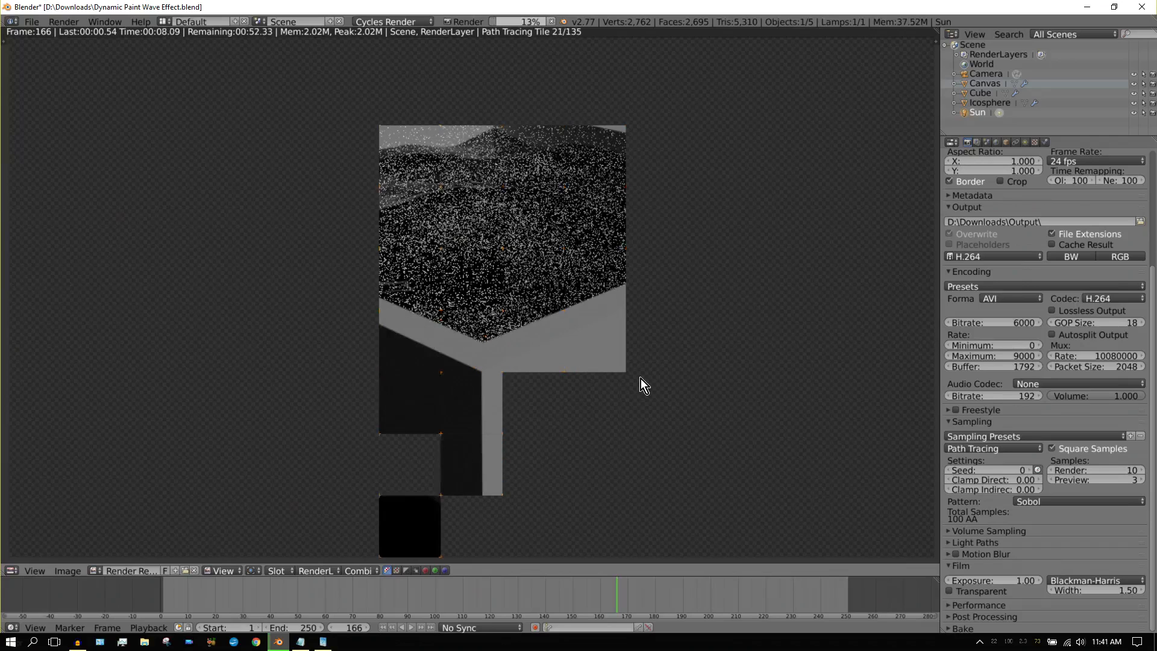
{"action": "left_click", "coordinate": [553, 21]}
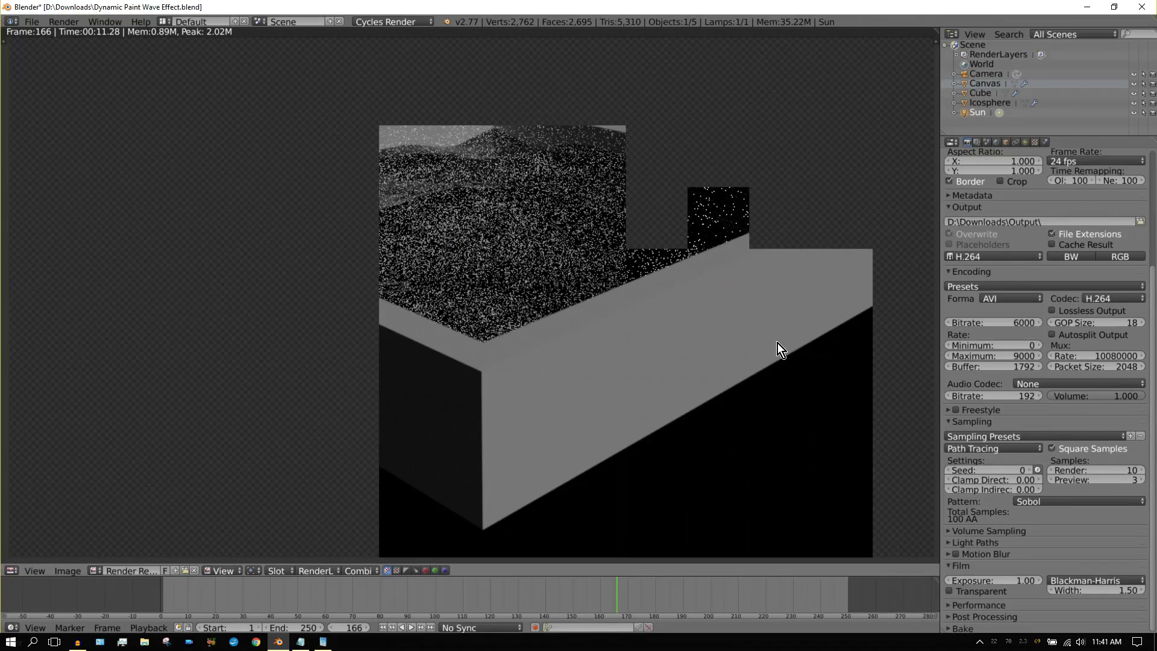
Step: Set the world background strength to 1
{"action": "left_click", "coordinate": [998, 141]}
{"action": "left_click", "coordinate": [1103, 258]}
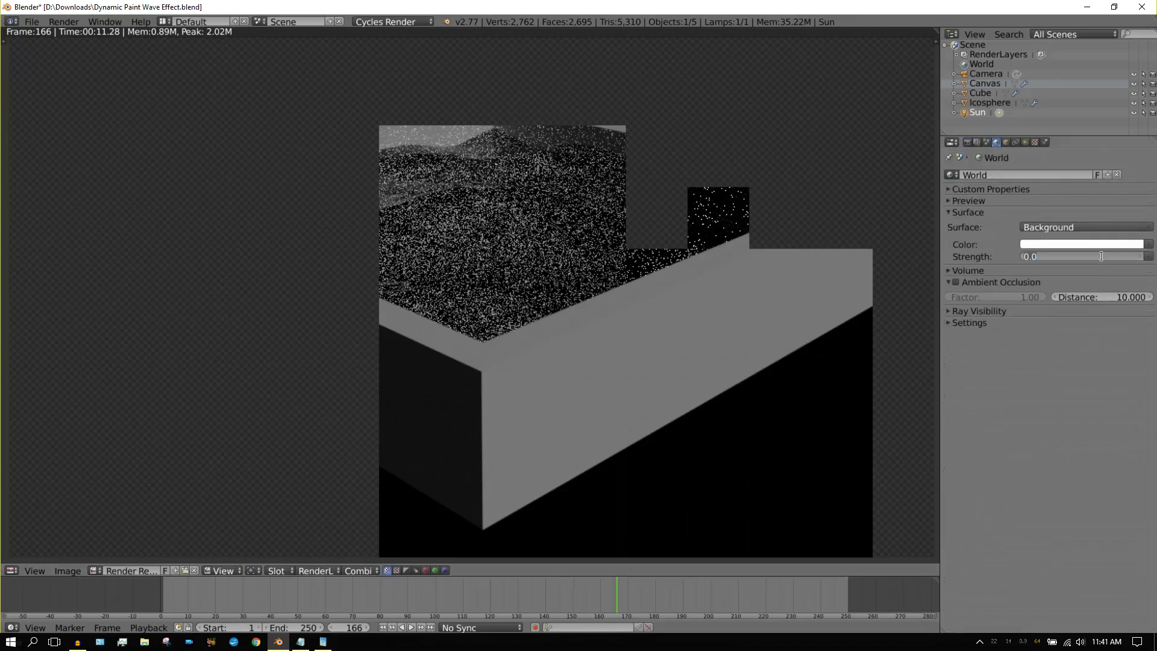
{"action": "type", "text": "1"}
{"action": "key", "text": "Return"}
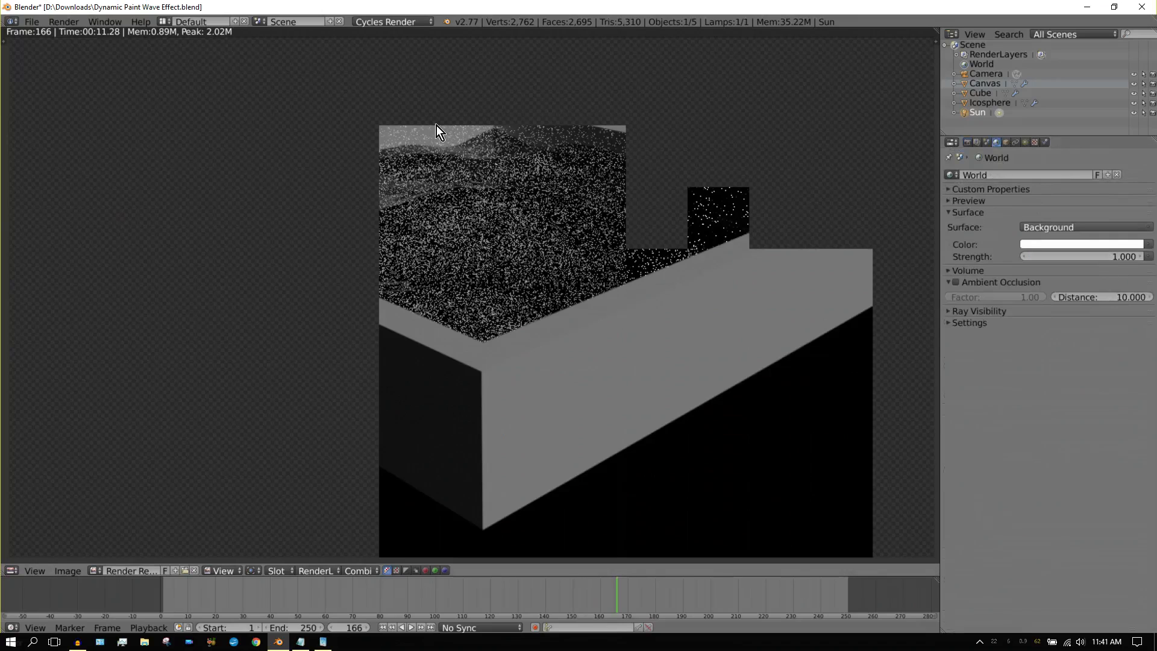
Step: Test-render the current frame again with the new world background strength and stop the render partway
{"action": "left_click", "coordinate": [72, 22]}
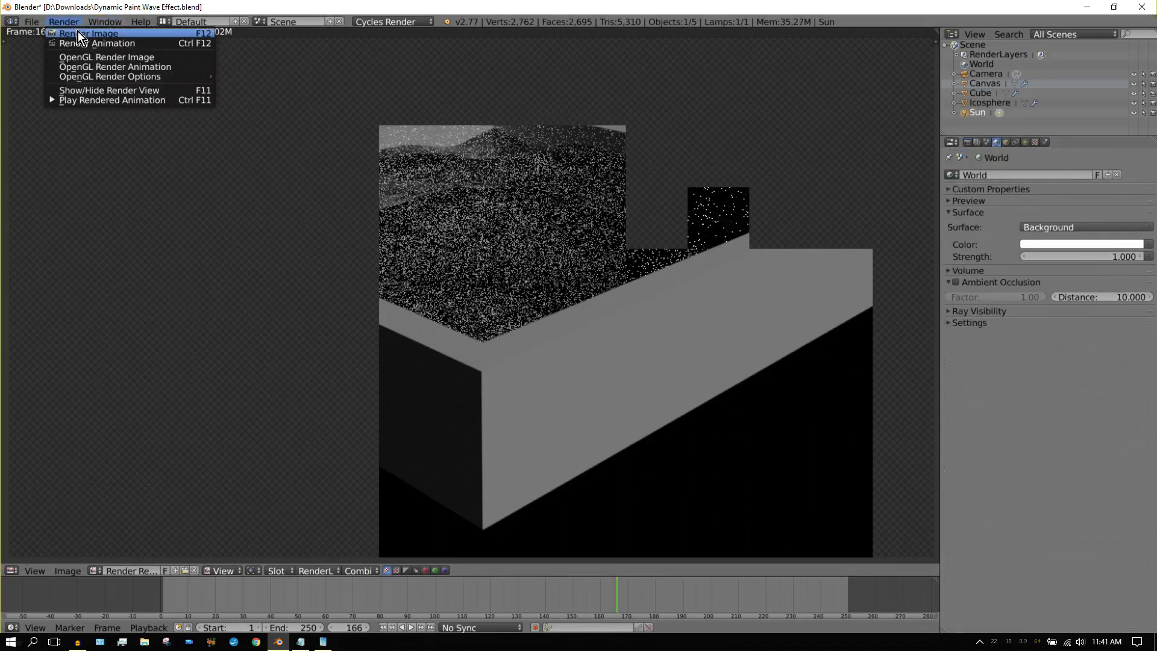
{"action": "left_click", "coordinate": [78, 33]}
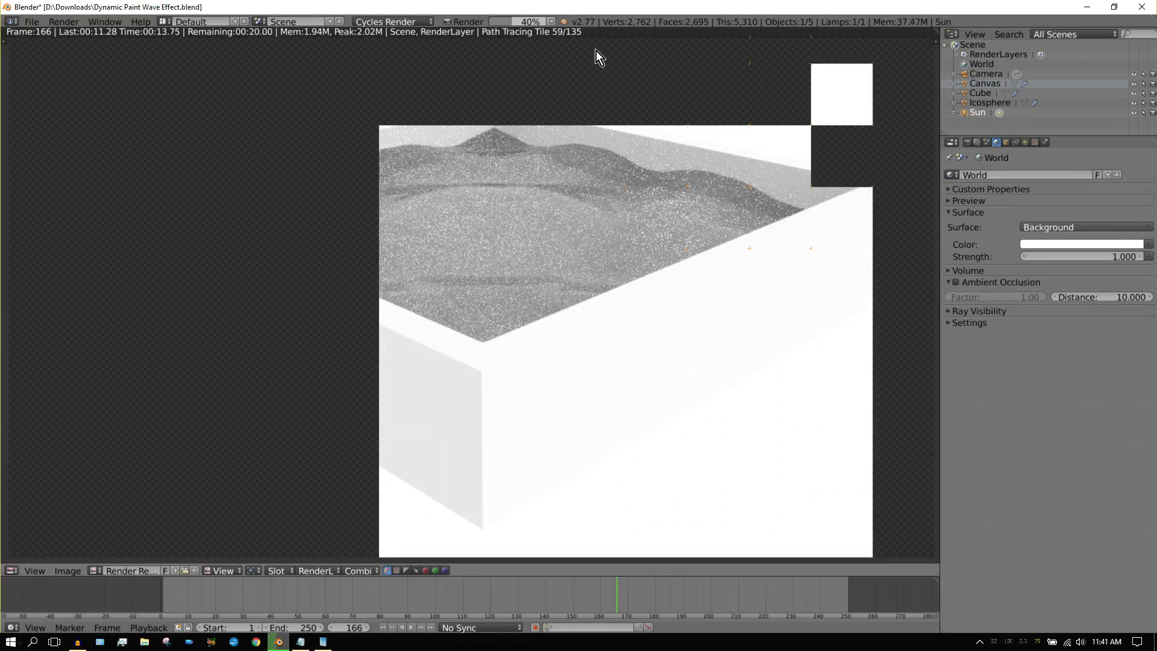
{"action": "left_click", "coordinate": [552, 20]}
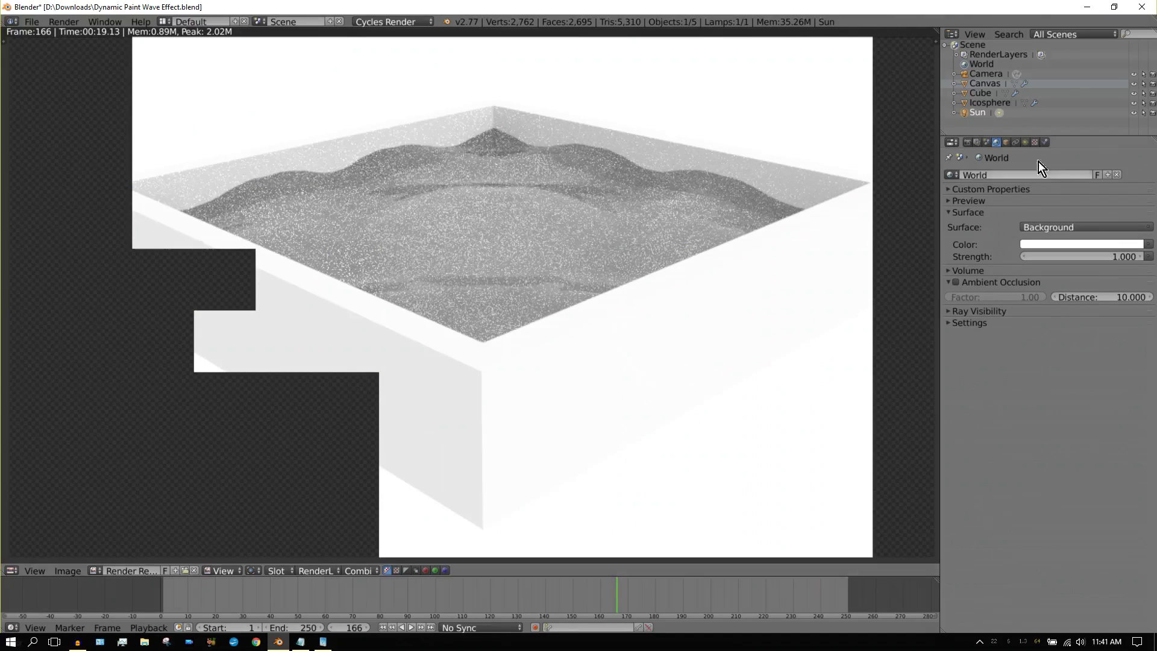
Step: Return from the render result to the 3D view and delete the Sun lamp
{"action": "left_click", "coordinate": [12, 571]}
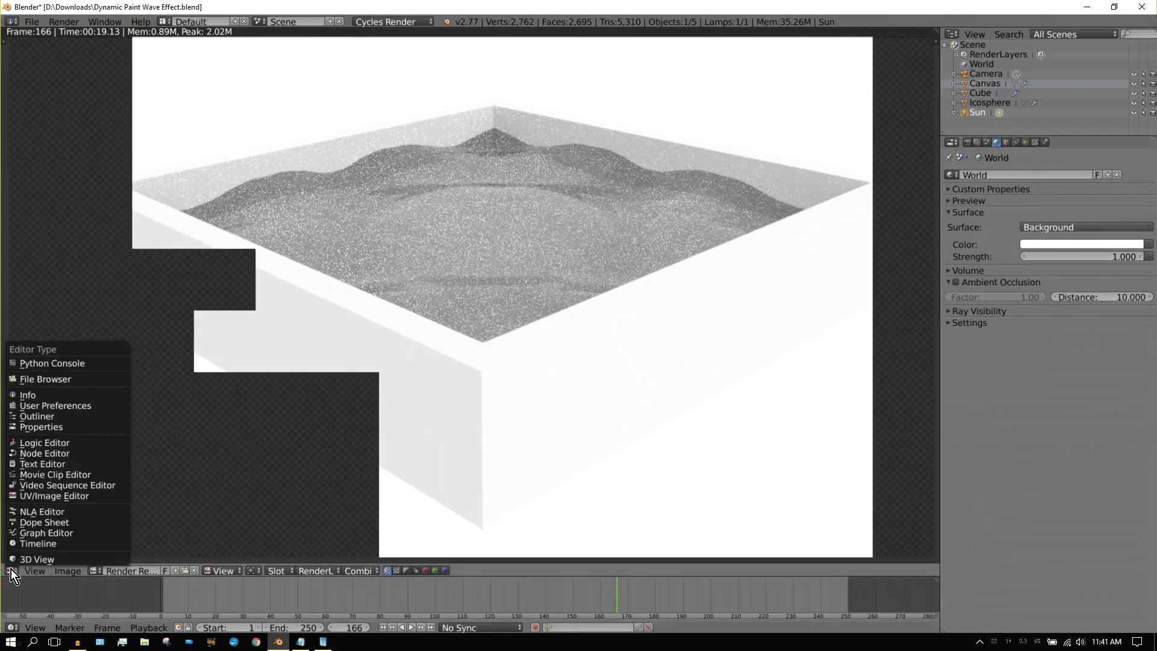
{"action": "left_click", "coordinate": [24, 559]}
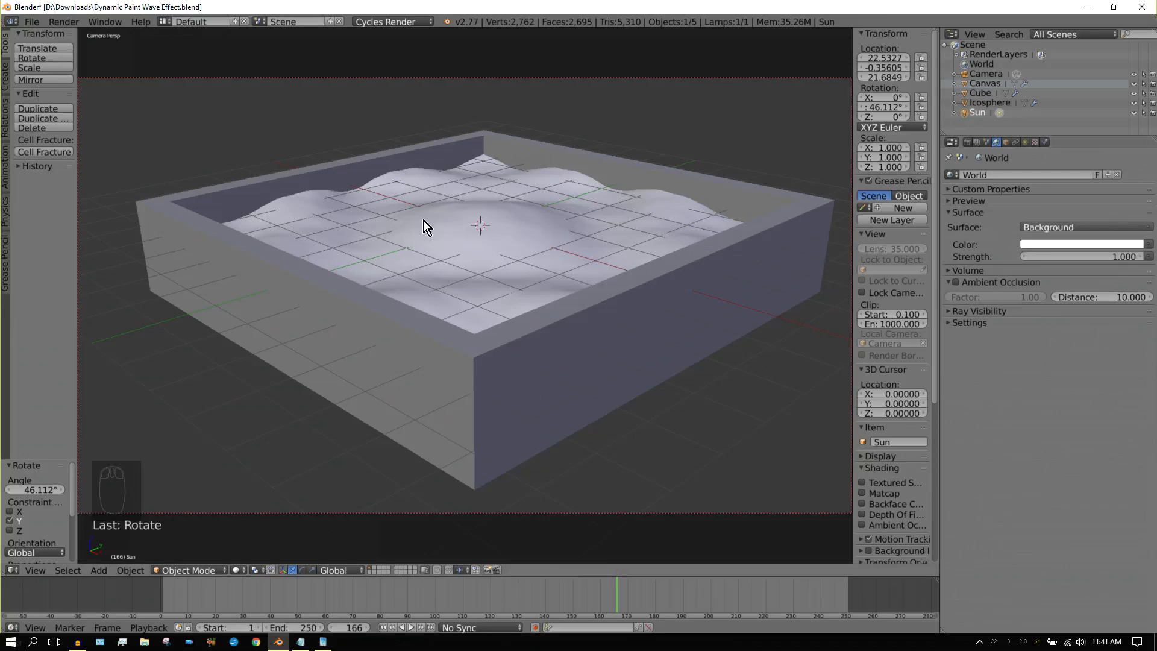
{"action": "key", "text": "KP_7"}
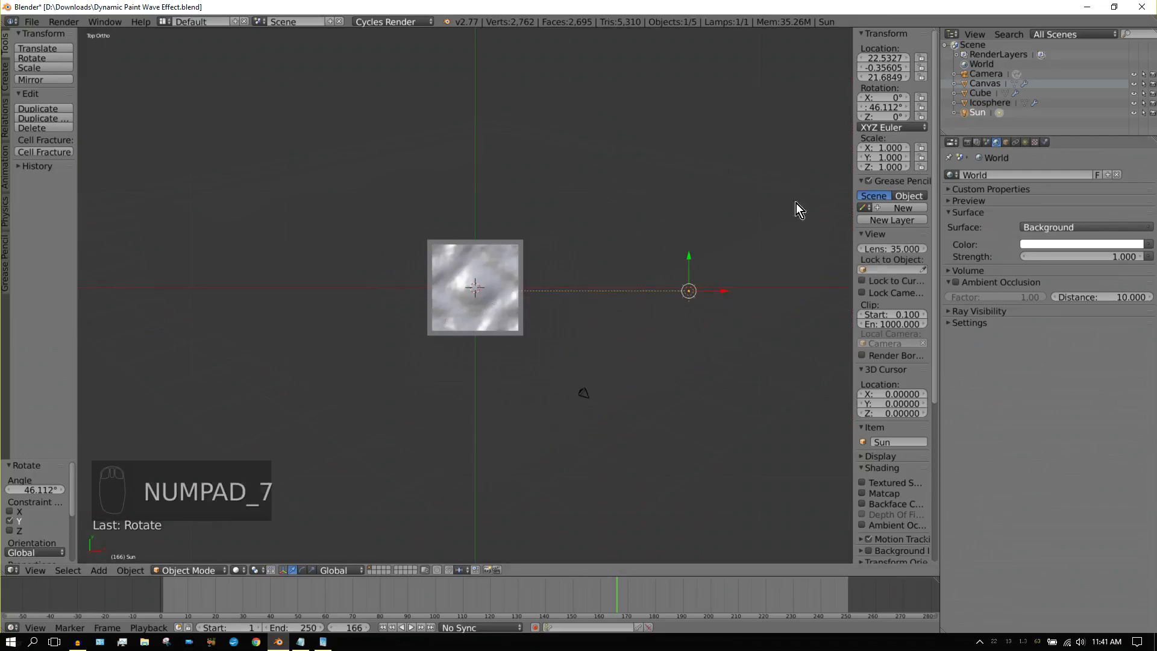
{"action": "key", "text": "Delete"}
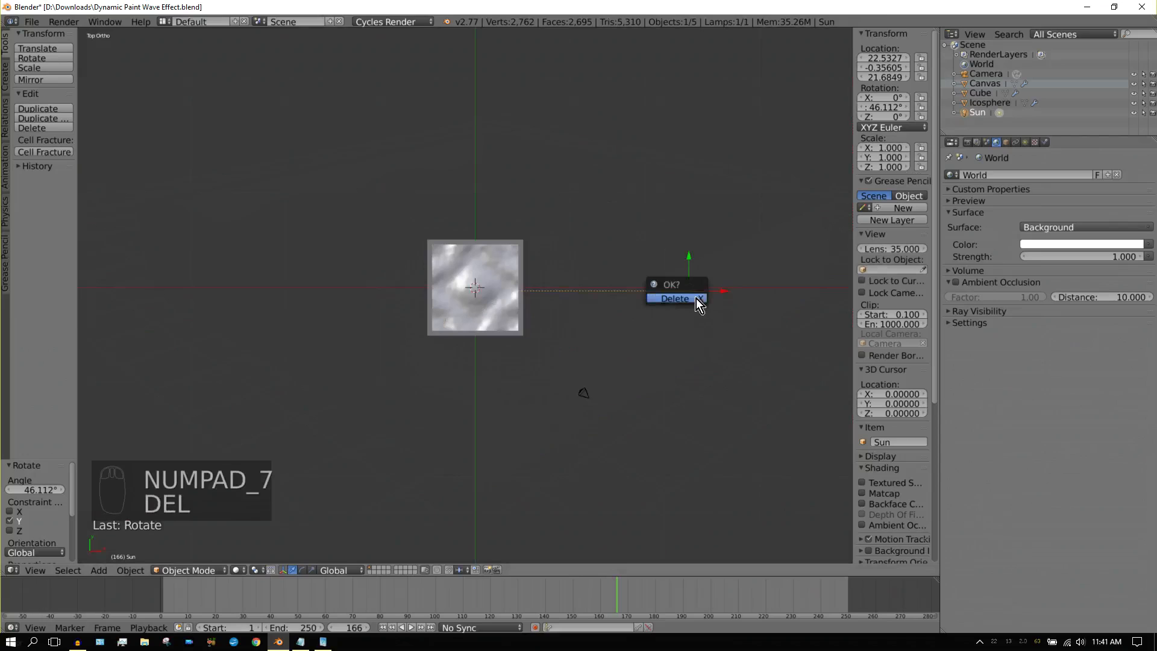
{"action": "left_click", "coordinate": [675, 298]}
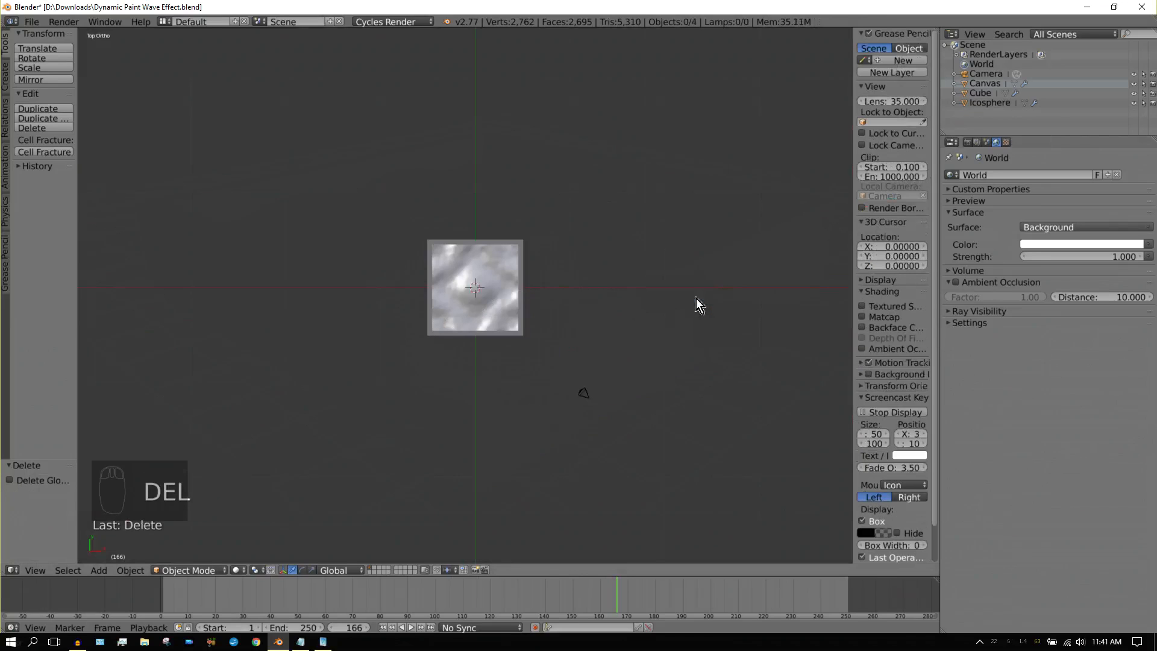
Step: Add a Spot lamp at the scene origin
{"action": "left_click", "coordinate": [98, 571]}
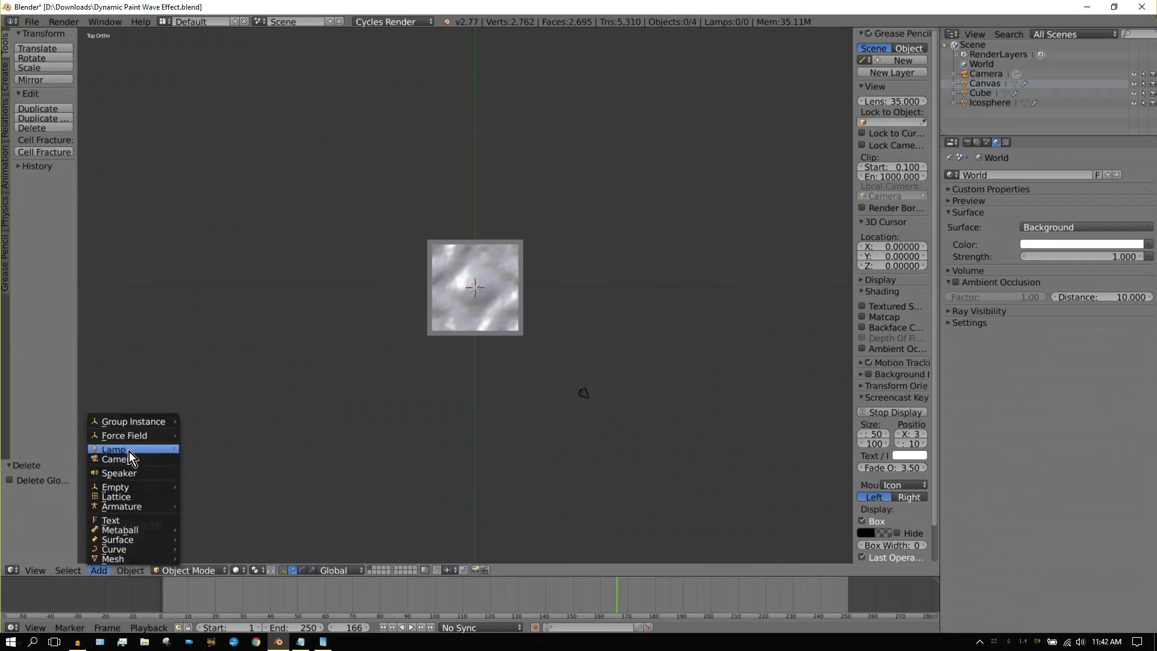
{"action": "mouse_move", "coordinate": [129, 450]}
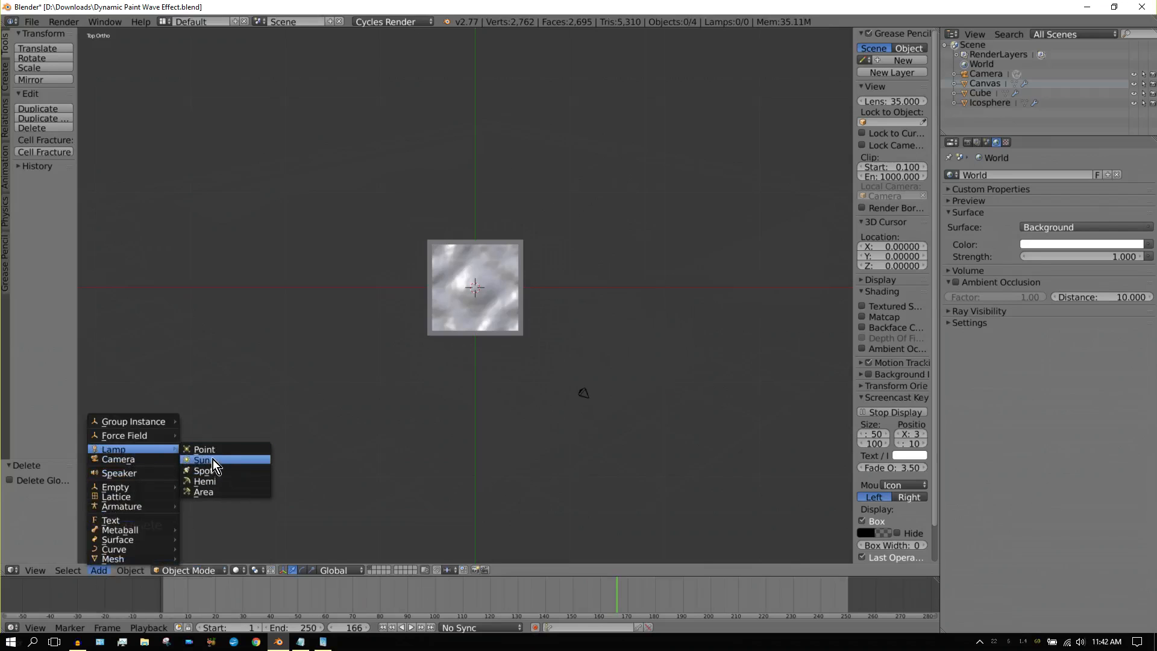
{"action": "left_click", "coordinate": [218, 473]}
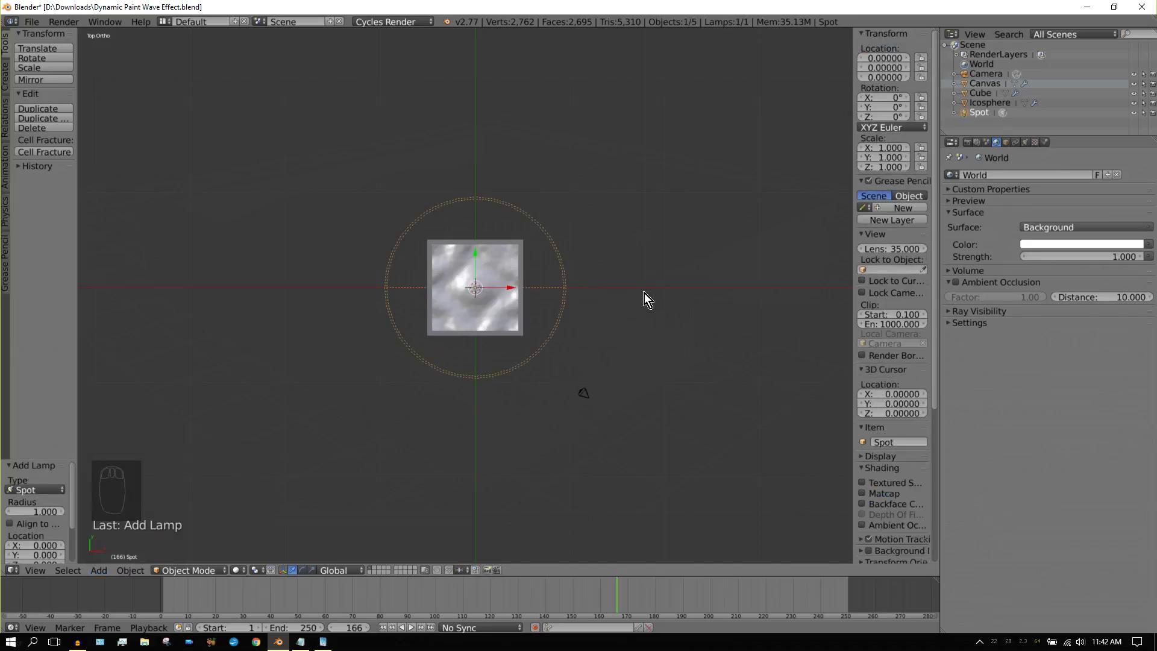
Step: Move the Spot lamp above and to the side of the container, to about X 28.7 and Z 22.1
{"action": "key", "text": "KP_2"}
{"action": "key", "text": "KP_2"}
{"action": "key", "text": "KP_2"}
{"action": "key", "text": "KP_2"}
{"action": "key", "text": "KP_2"}
{"action": "key", "text": "KP_2"}
{"action": "key", "text": "KP_2"}
{"action": "key", "text": "KP_2"}
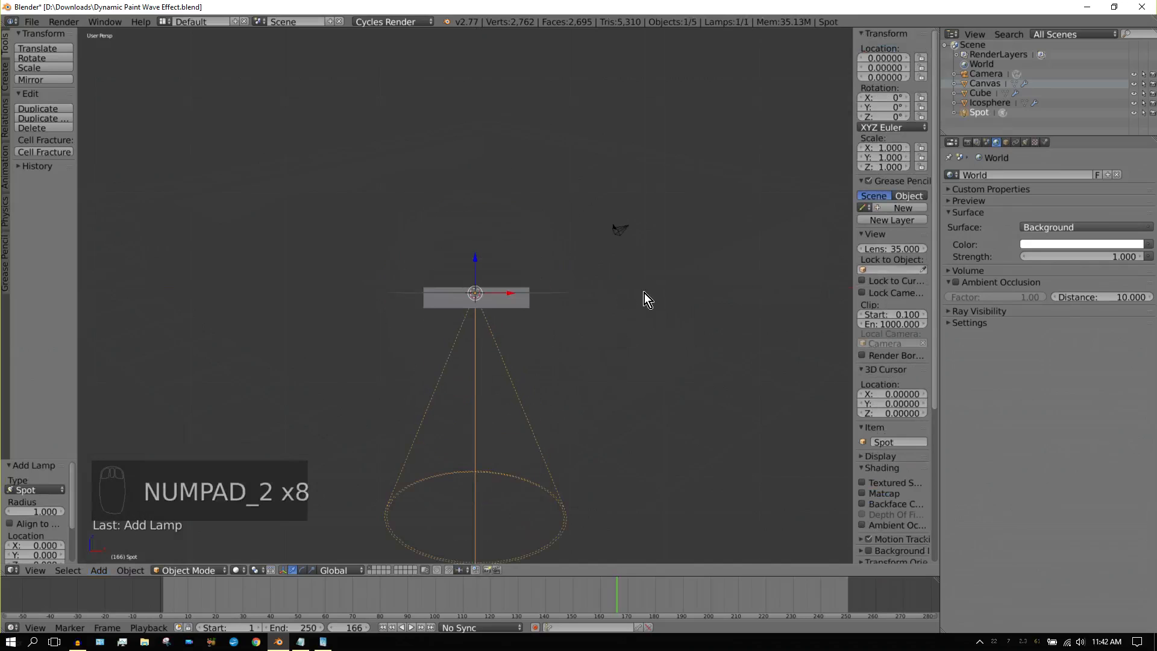
{"action": "left_click_drag", "start_coordinate": [478, 263], "coordinate": [769, 124]}
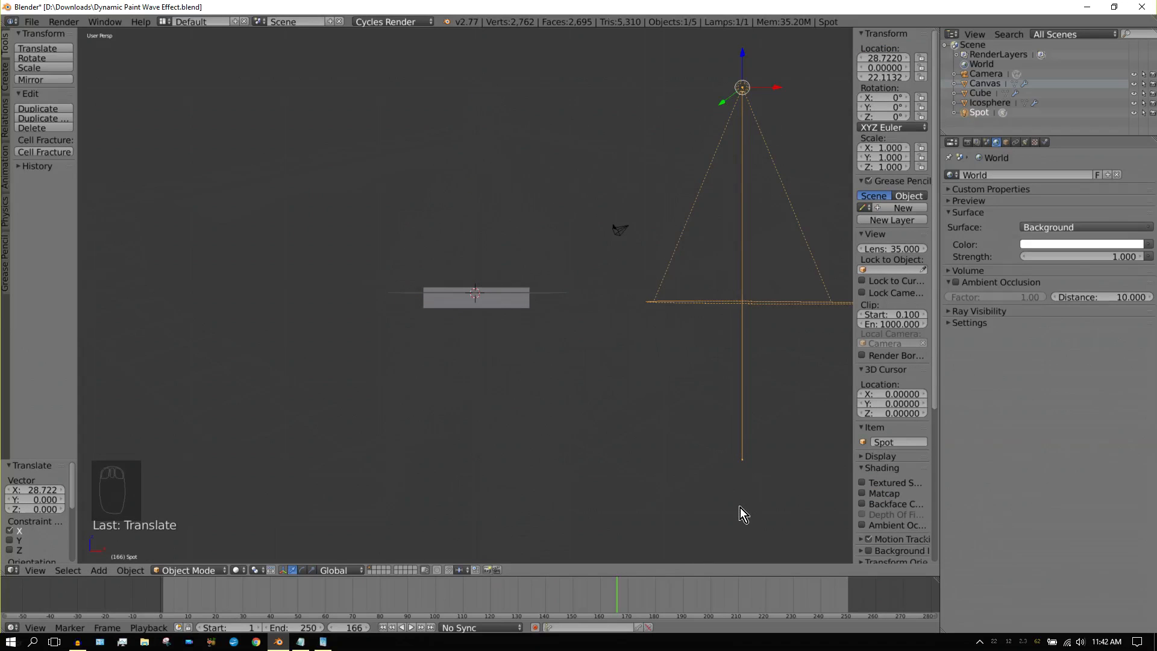
Step: Rotate the spot lamp about 50° around the Y axis so that it aims at the pool
{"action": "key", "text": "KP_5"}
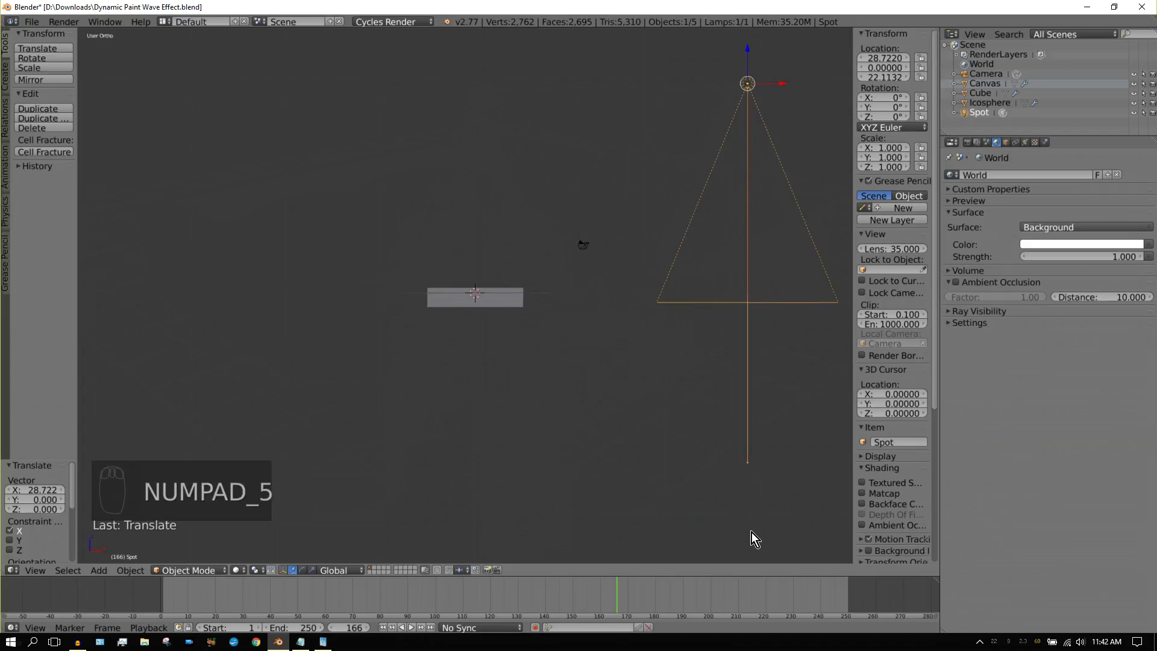
{"action": "key", "text": "r"}
{"action": "key", "text": "y"}
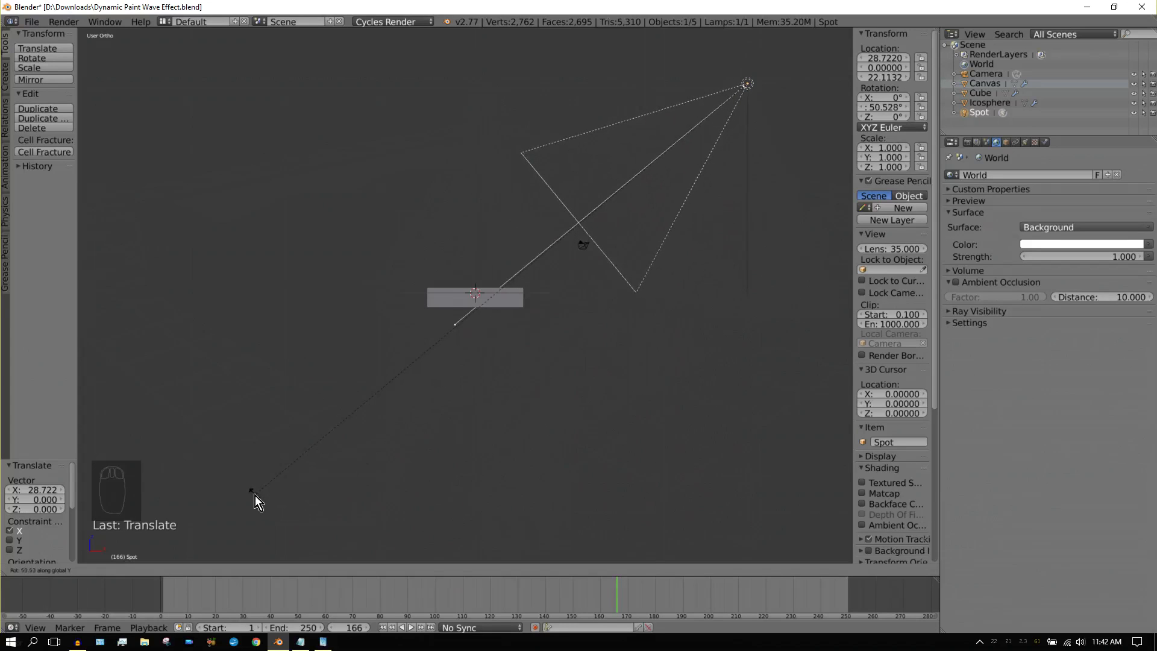
{"action": "left_click", "coordinate": [255, 496]}
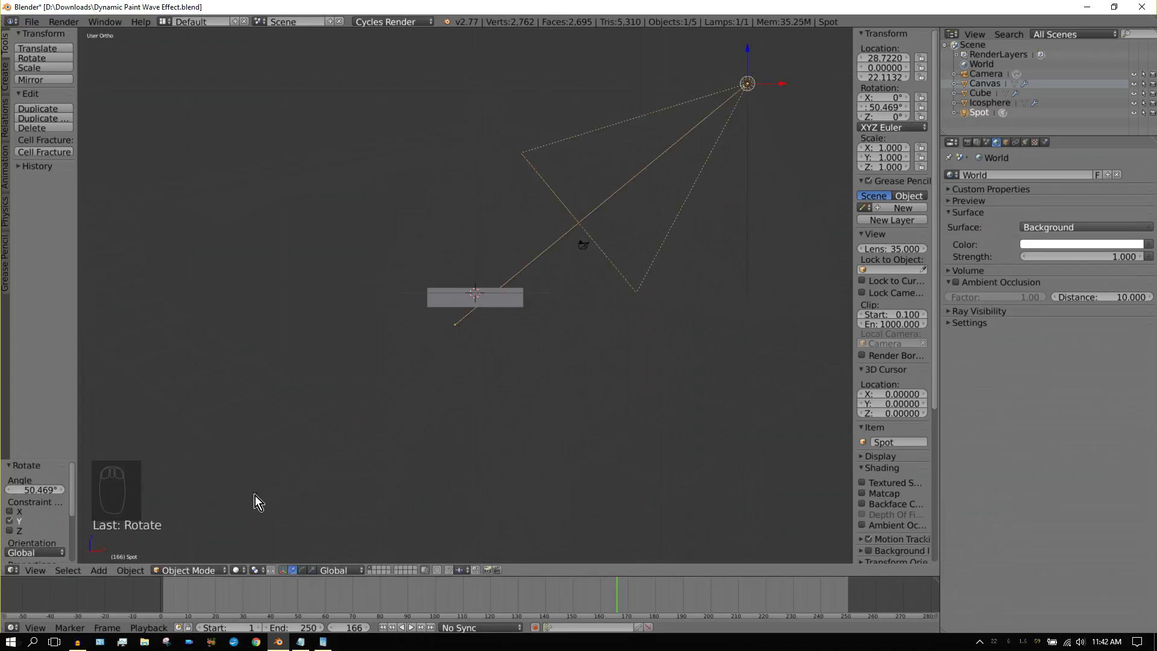
Step: Duplicate the spot lamp, place the copy at about X -10.4, Y -25.1, and rotate it about -113° around Z towards the pool
{"action": "key", "text": "KP_7"}
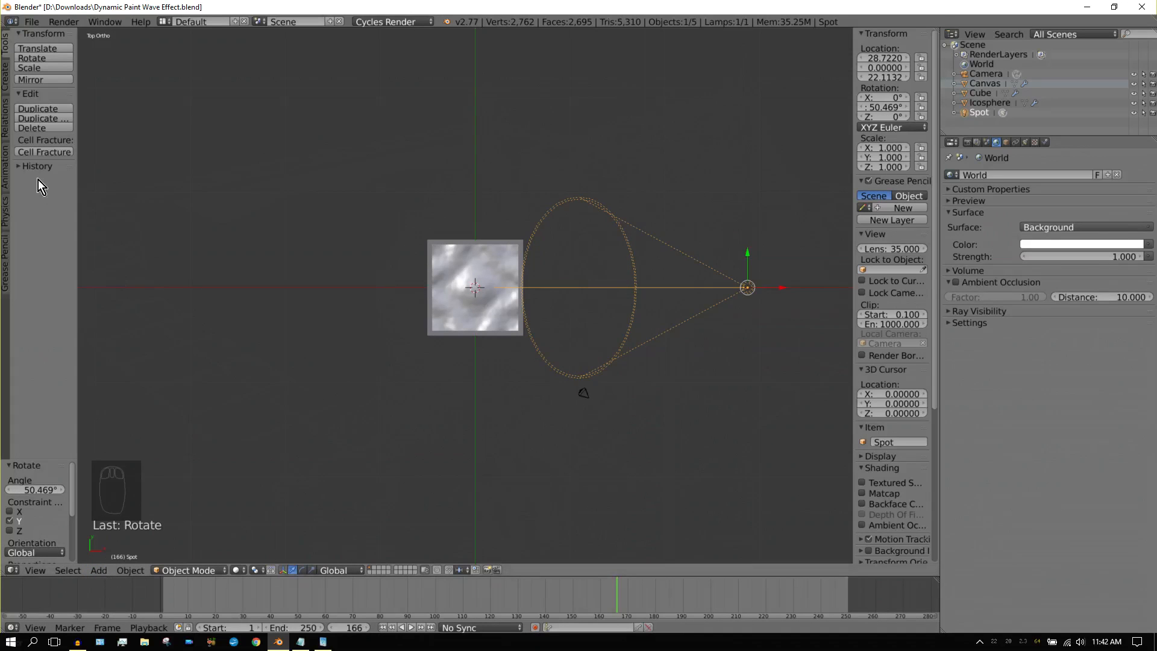
{"action": "left_click", "coordinate": [55, 108]}
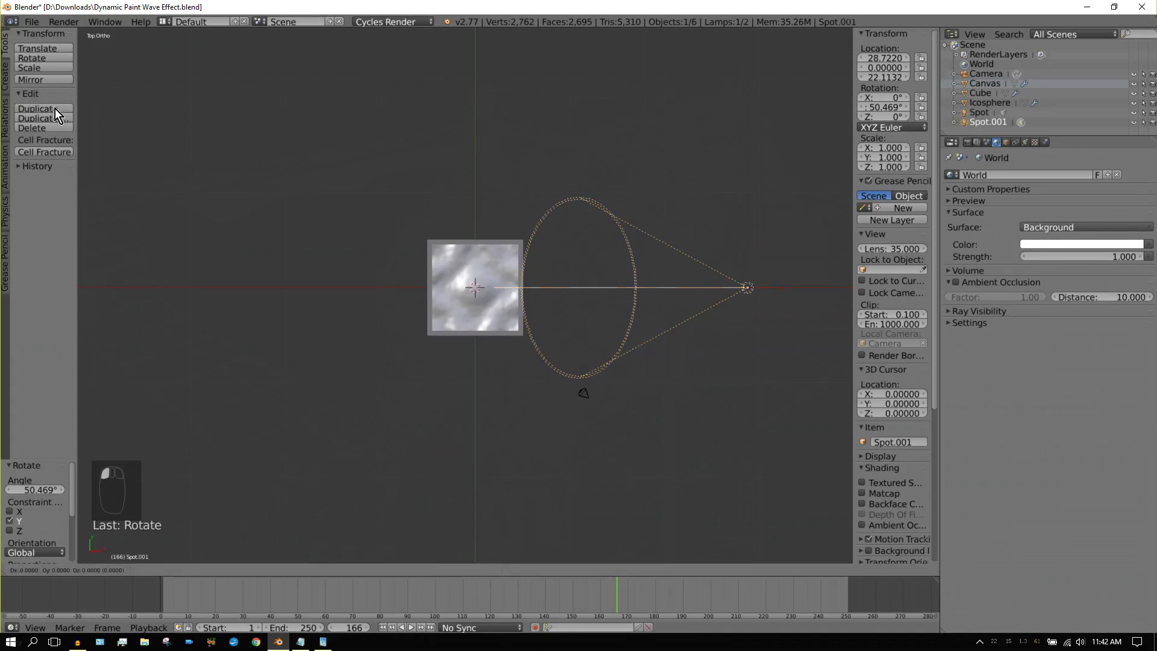
{"action": "left_click", "coordinate": [56, 108]}
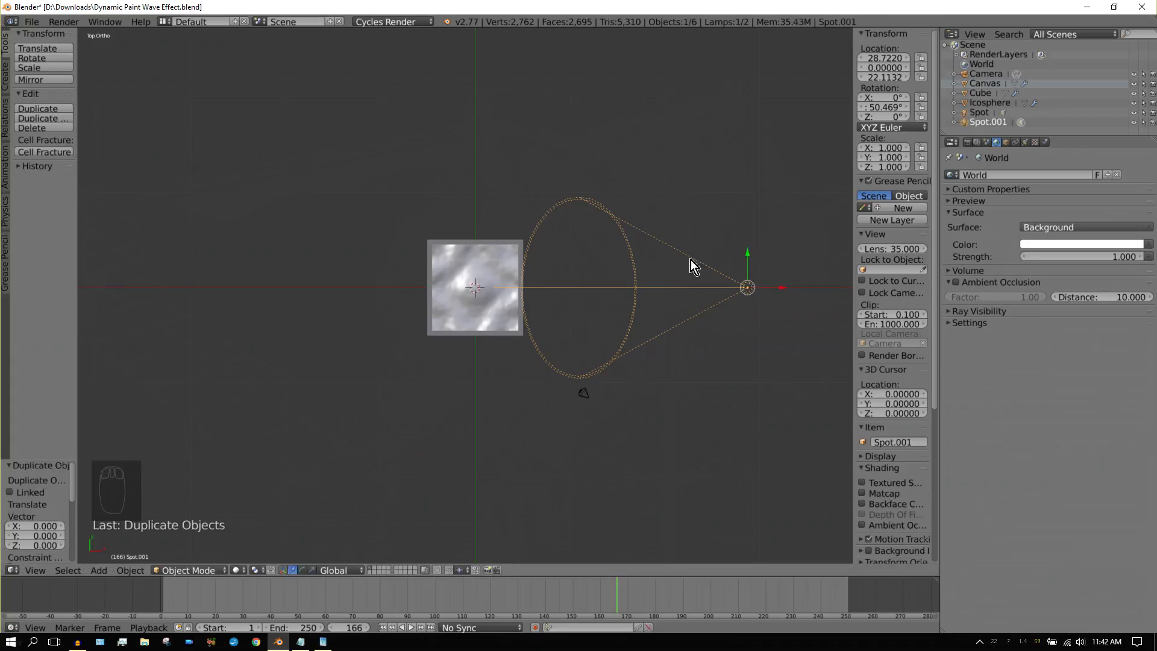
{"action": "left_click_drag", "start_coordinate": [786, 289], "coordinate": [413, 532]}
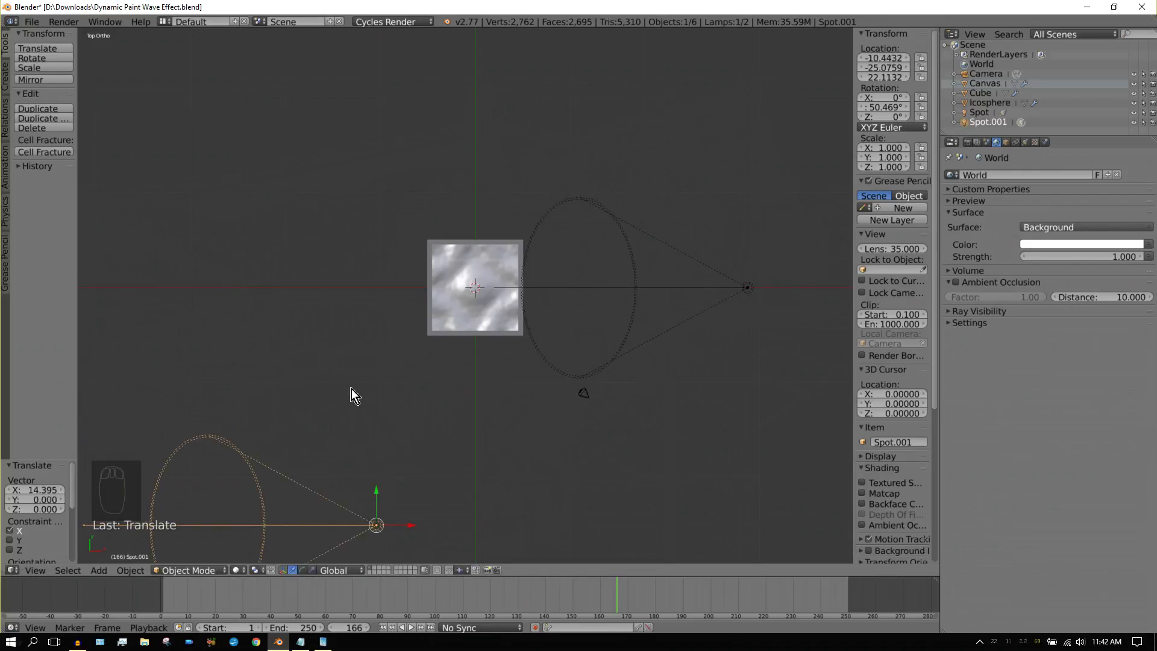
{"action": "key", "text": "r"}
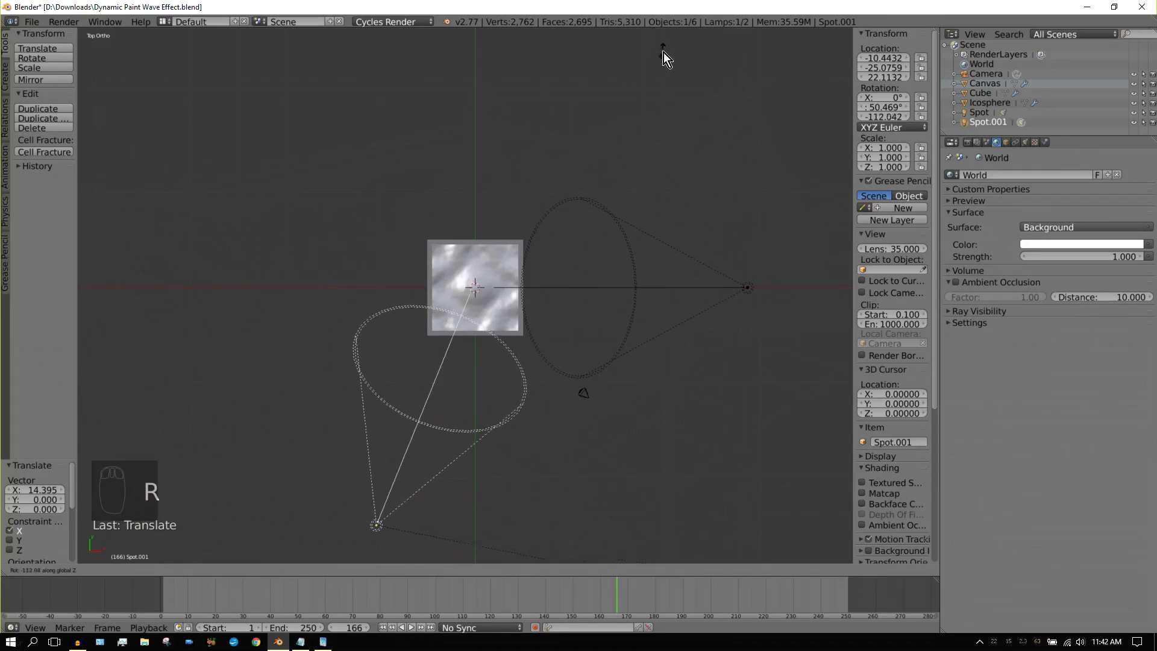
{"action": "left_click", "coordinate": [669, 56]}
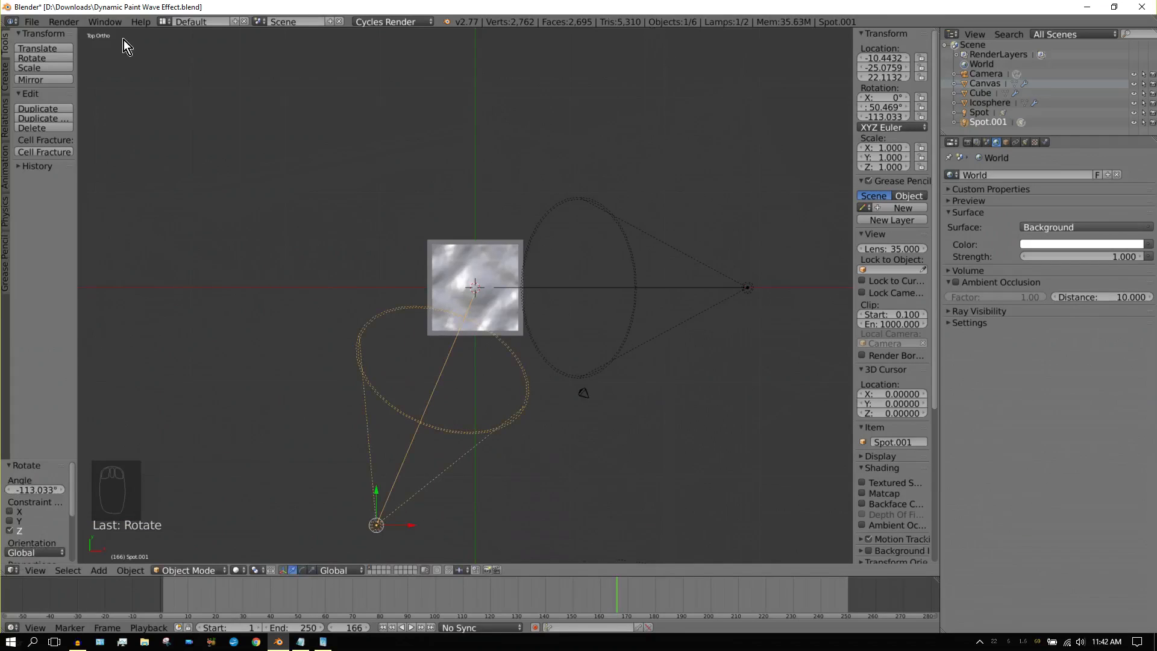
Step: Duplicate the second spot lamp, place the copy at about X -1.1, Y 23.8, and aim it at the pool with Z rotation about -266°
{"action": "left_click", "coordinate": [48, 111]}
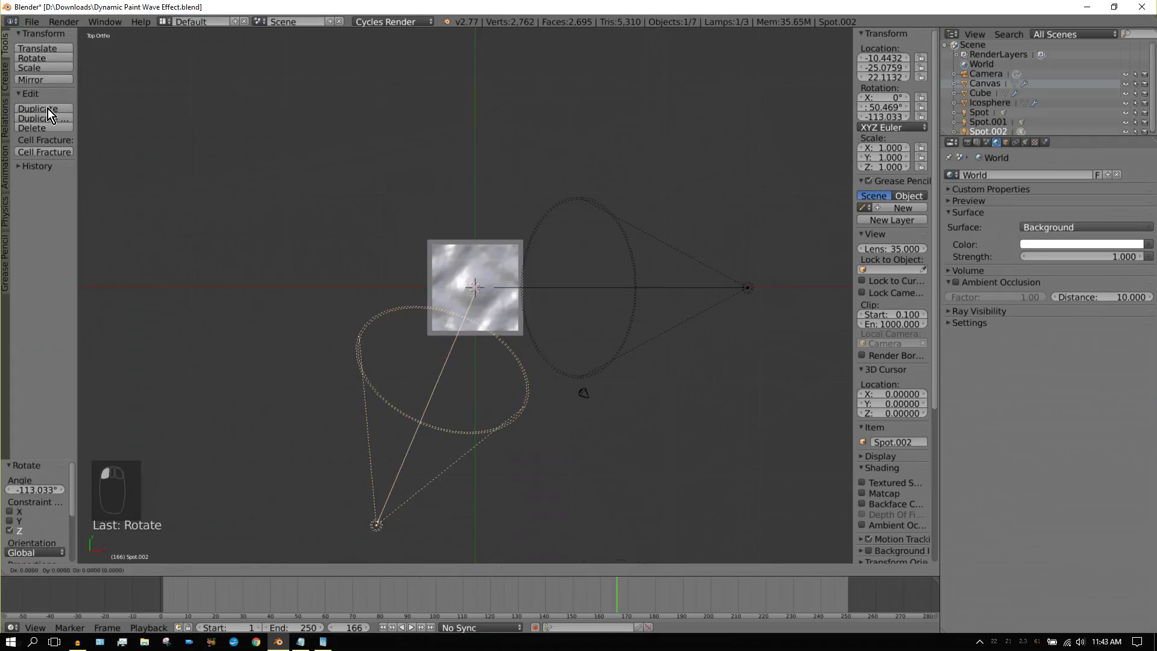
{"action": "left_click", "coordinate": [49, 108]}
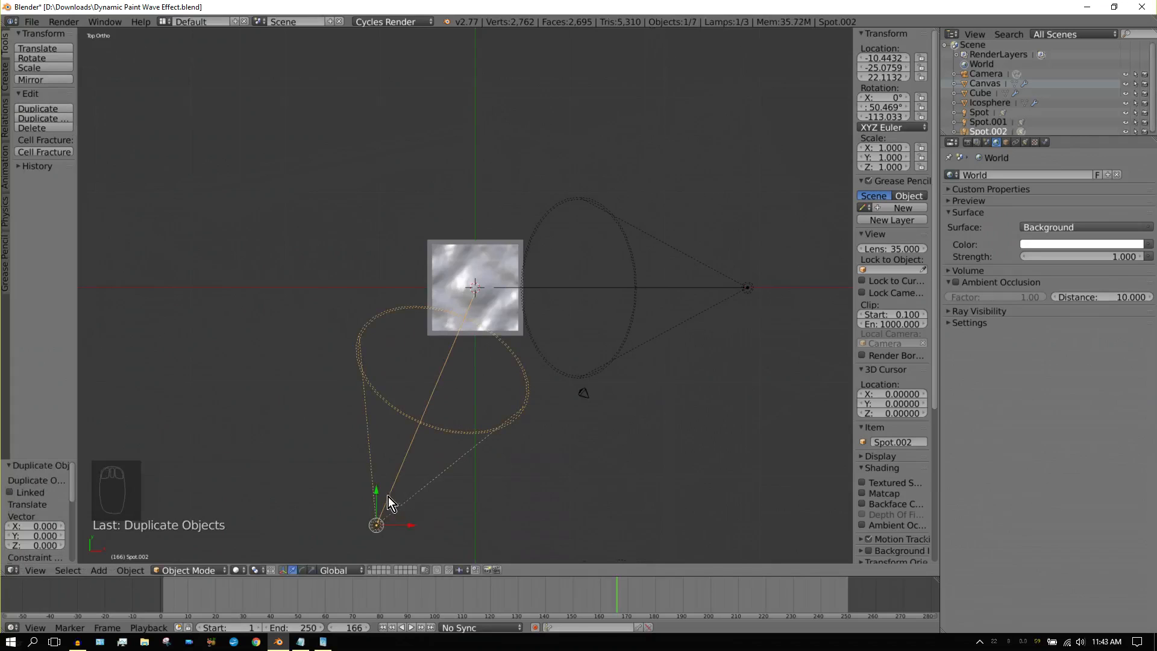
{"action": "left_click_drag", "start_coordinate": [379, 492], "coordinate": [476, 98]}
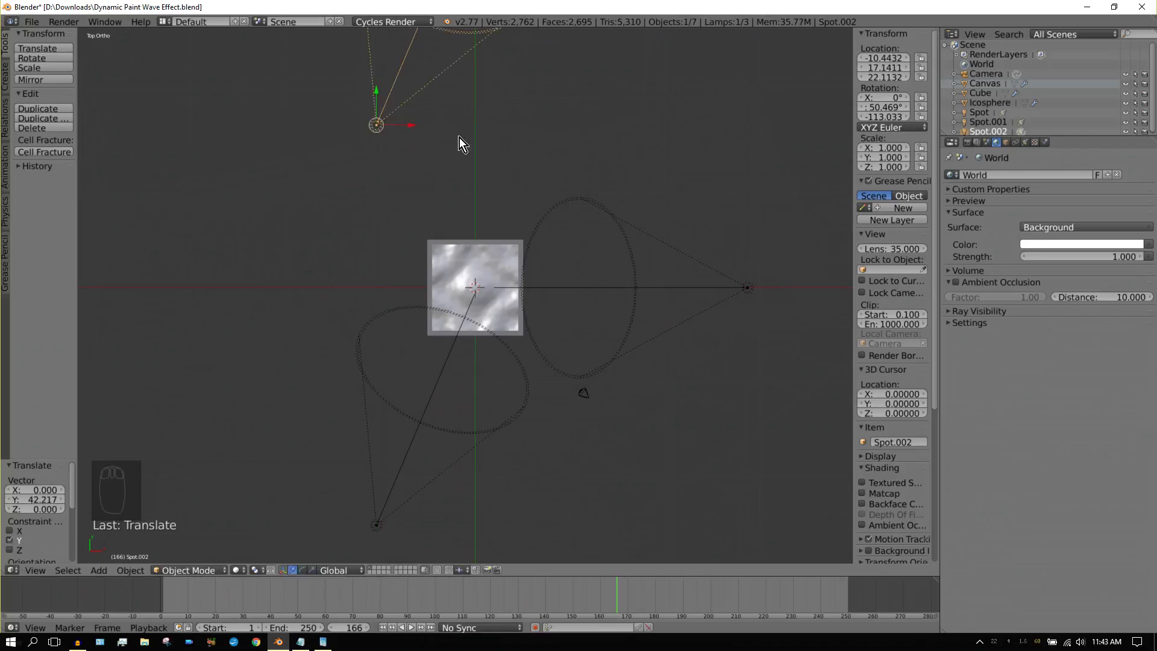
{"action": "key", "text": "r"}
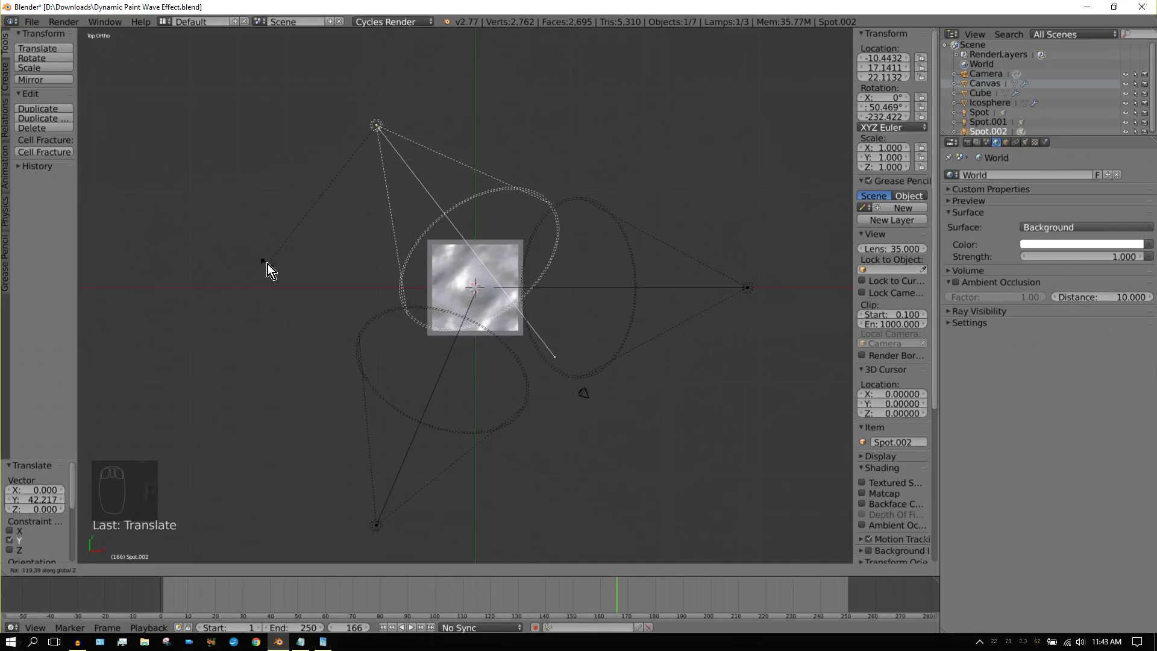
{"action": "left_click", "coordinate": [268, 264]}
{"action": "left_click_drag", "start_coordinate": [378, 96], "coordinate": [501, 60]}
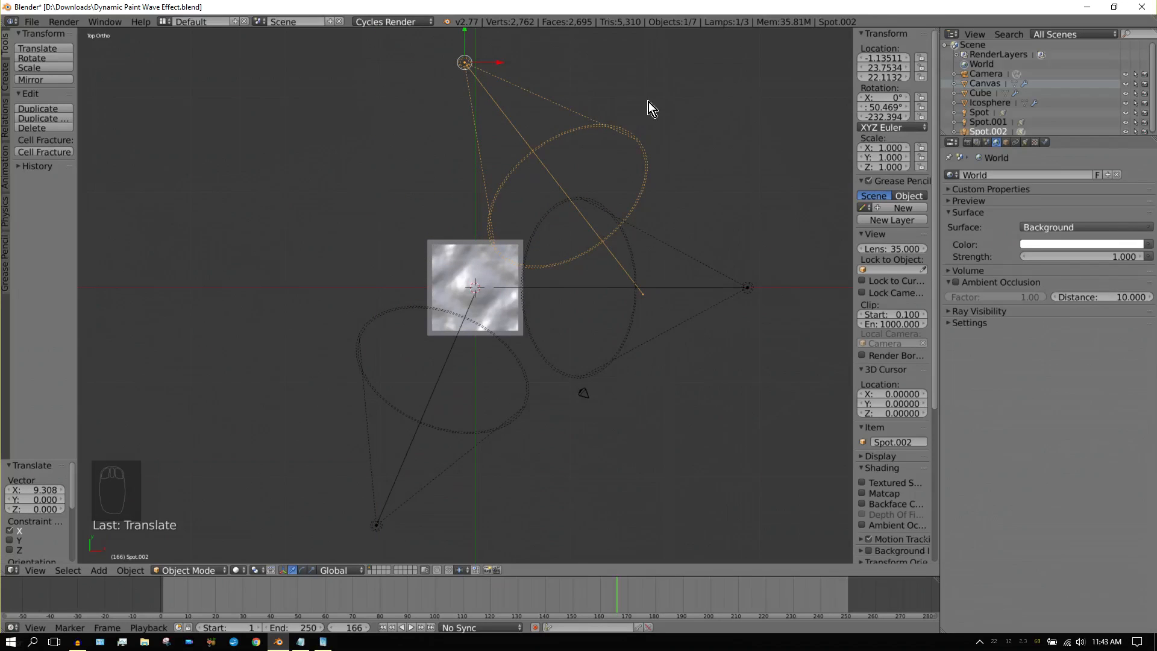
{"action": "key", "text": "r"}
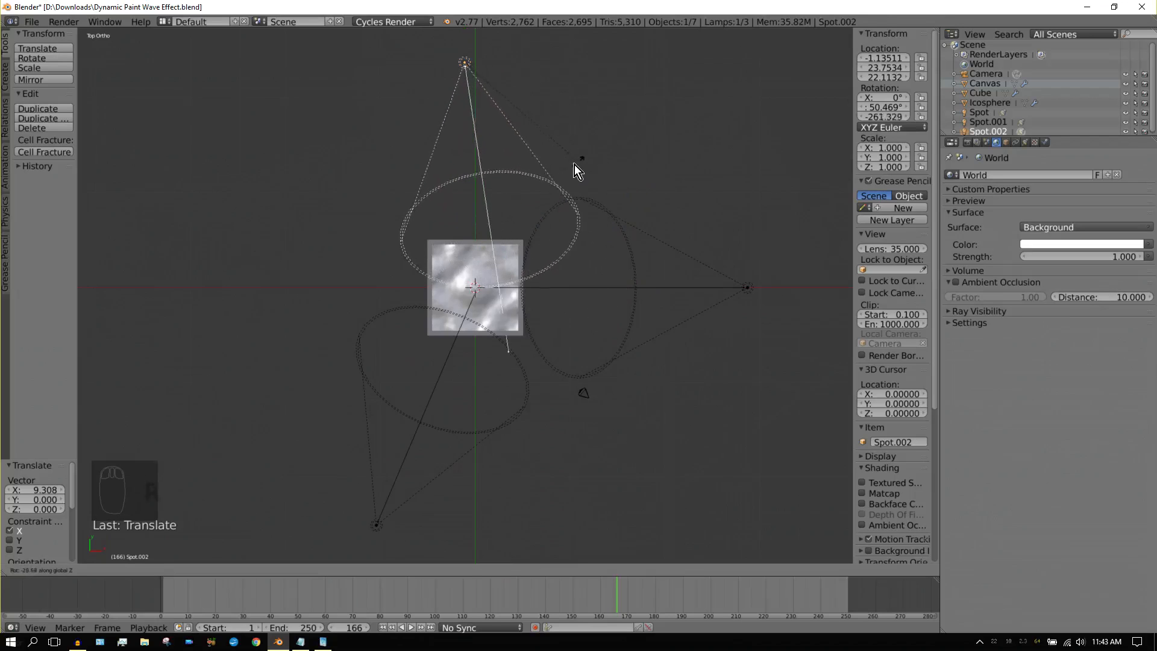
{"action": "left_click", "coordinate": [567, 168]}
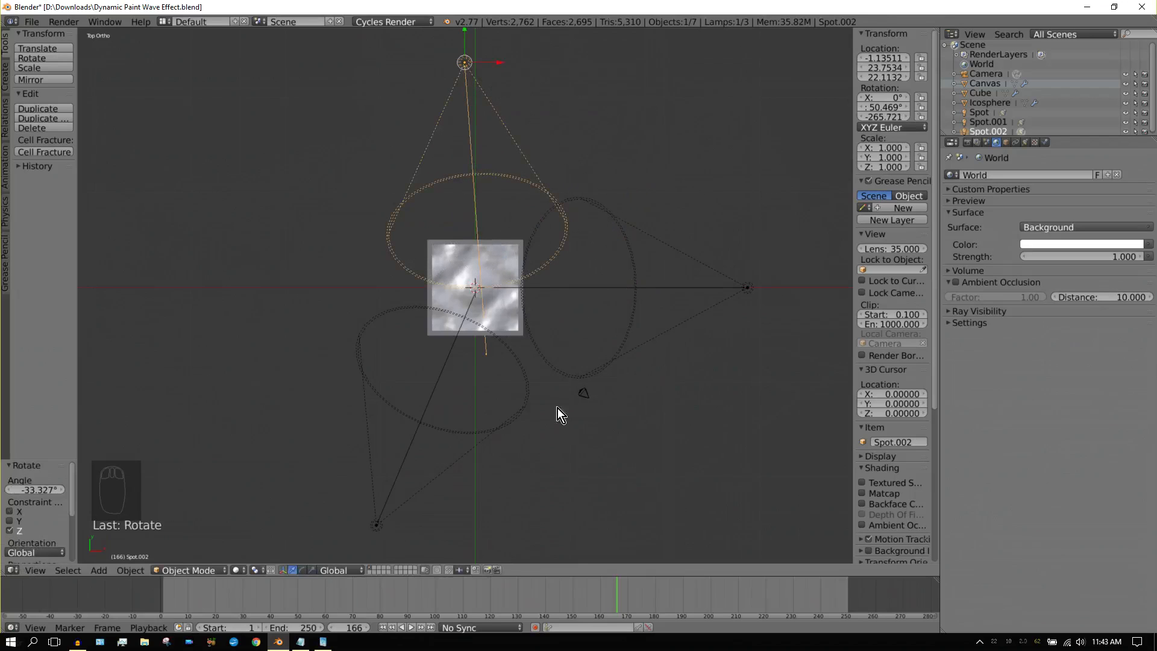
Step: Set the emission strength of the original spot lamp on the X axis to 10000
{"action": "right_click", "coordinate": [748, 289]}
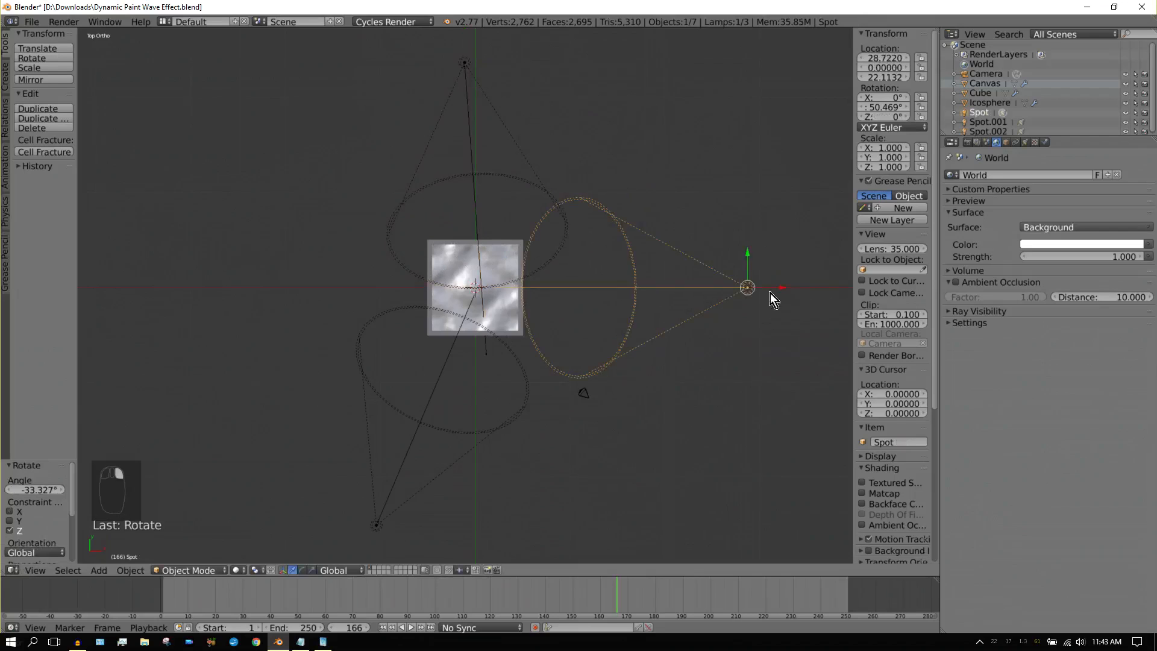
{"action": "left_click", "coordinate": [1030, 143]}
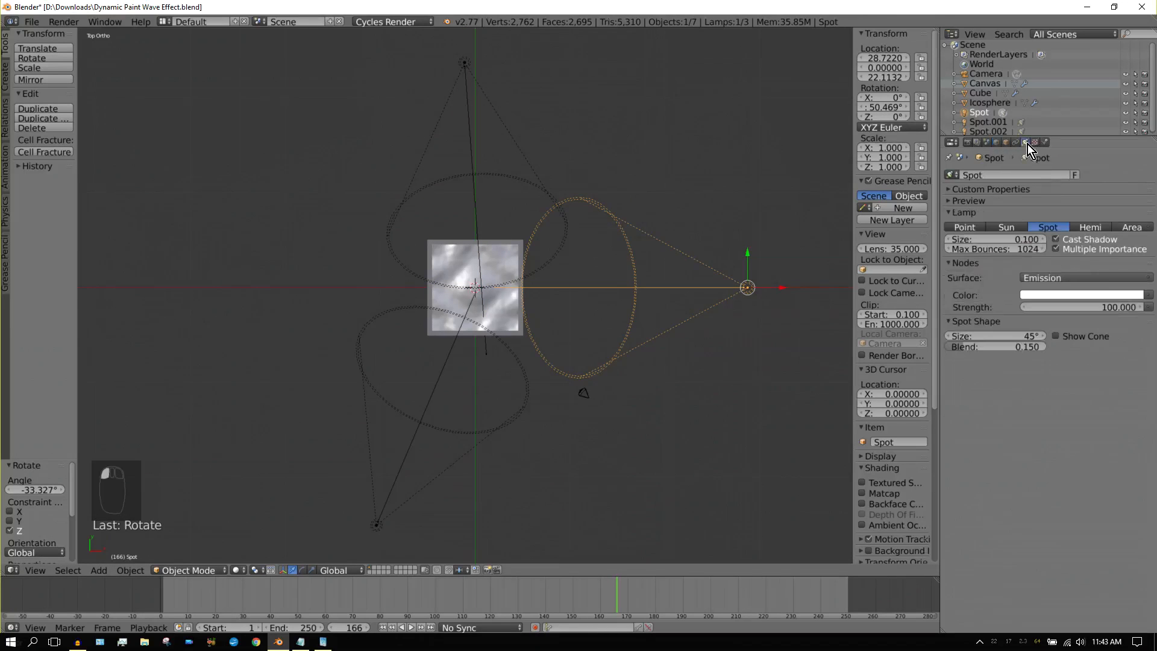
{"action": "left_click", "coordinate": [1098, 306]}
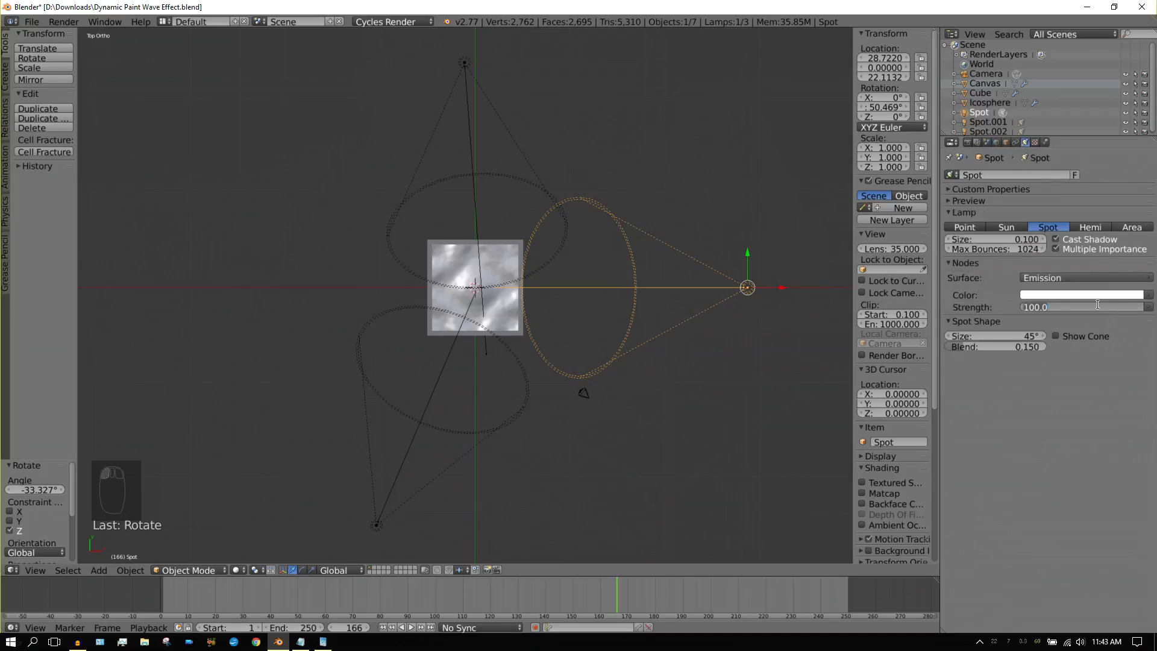
{"action": "key", "text": "BackSpace"}
{"action": "key", "text": "BackSpace"}
{"action": "type", "text": "00"}
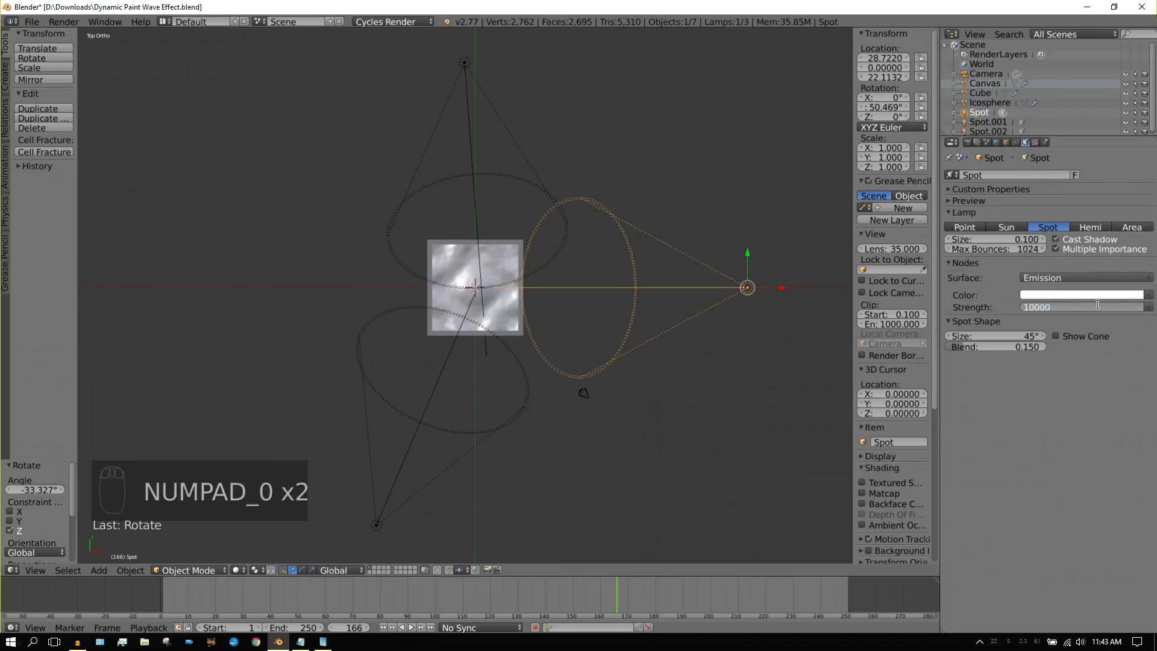
{"action": "key", "text": "Return"}
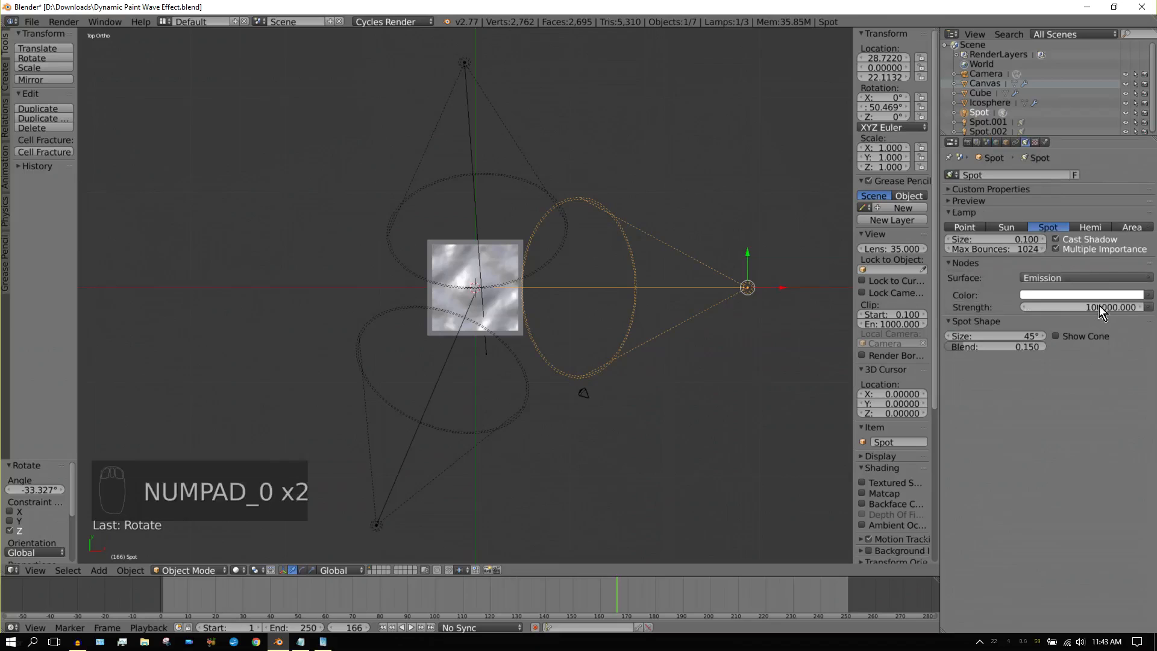
Step: Set the emission strength of the second spot lamp, Spot.001, to 10000
{"action": "right_click", "coordinate": [378, 526]}
{"action": "double_click", "coordinate": [1092, 307]}
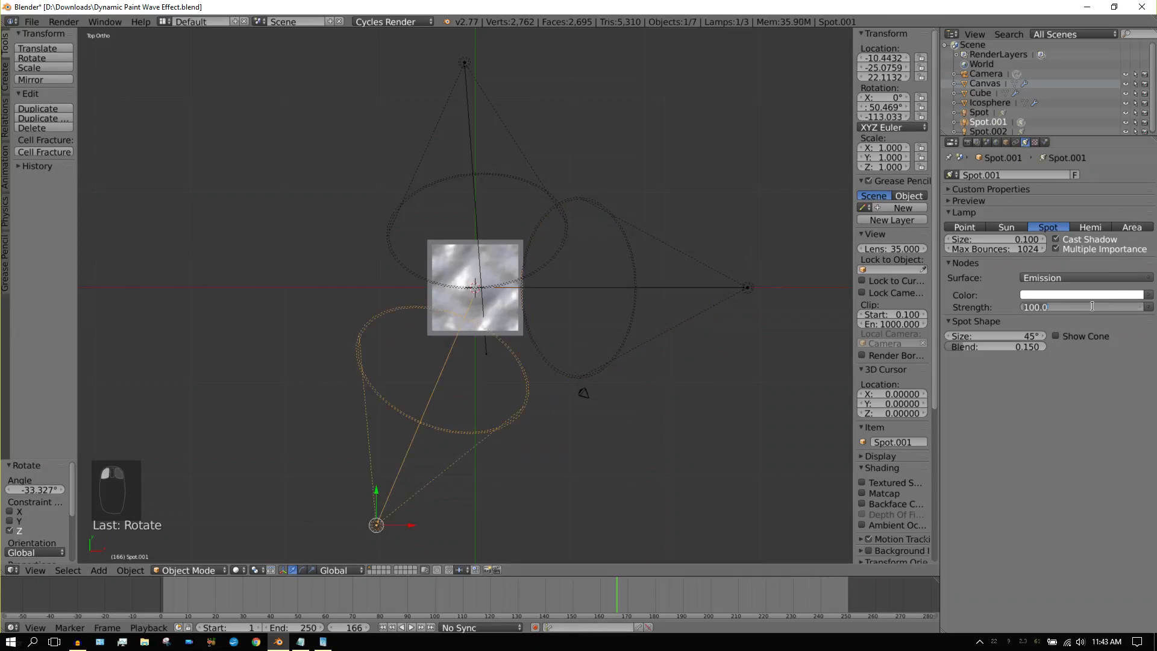
{"action": "key", "text": "BackSpace"}
{"action": "key", "text": "BackSpace"}
{"action": "key", "text": "BackSpace"}
{"action": "key", "text": "BackSpace"}
{"action": "type", "text": "00"}
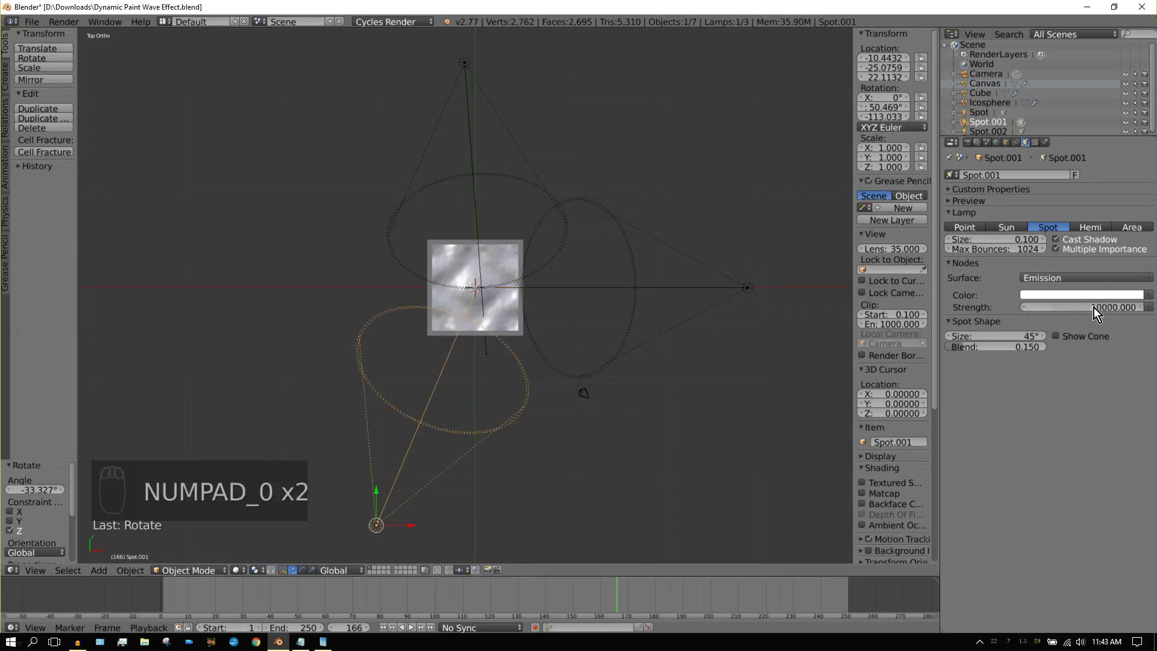
{"action": "key", "text": "Return"}
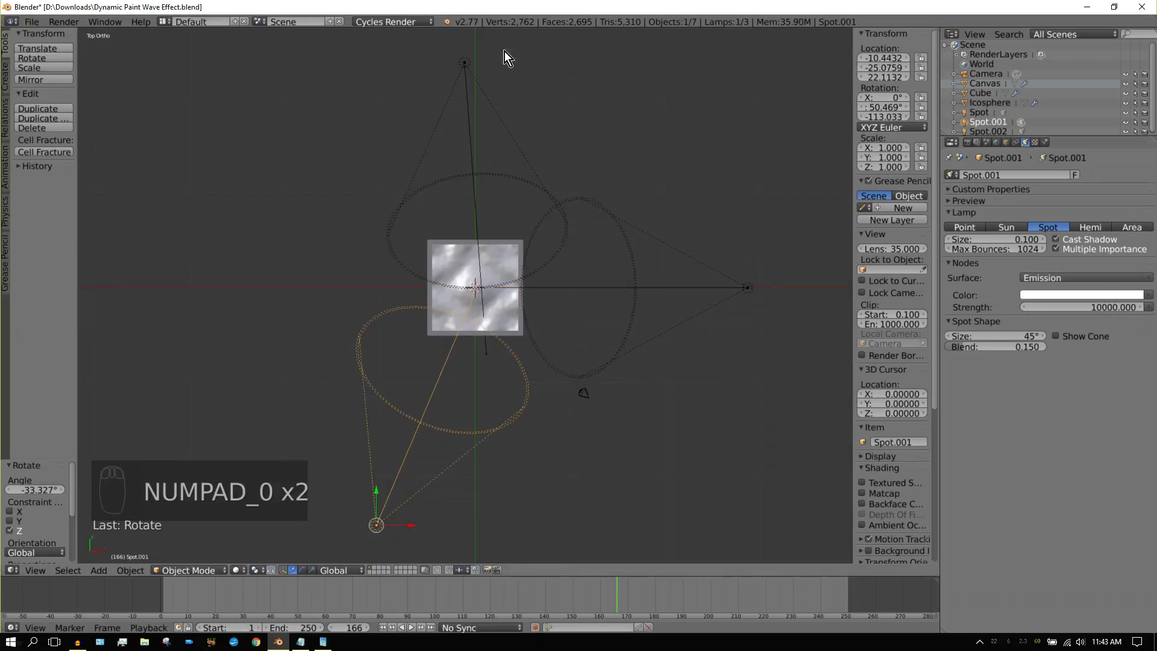
Step: Set the emission strength of the third spot lamp, Spot.002, to 5000
{"action": "right_click", "coordinate": [465, 63]}
{"action": "double_click", "coordinate": [1101, 305]}
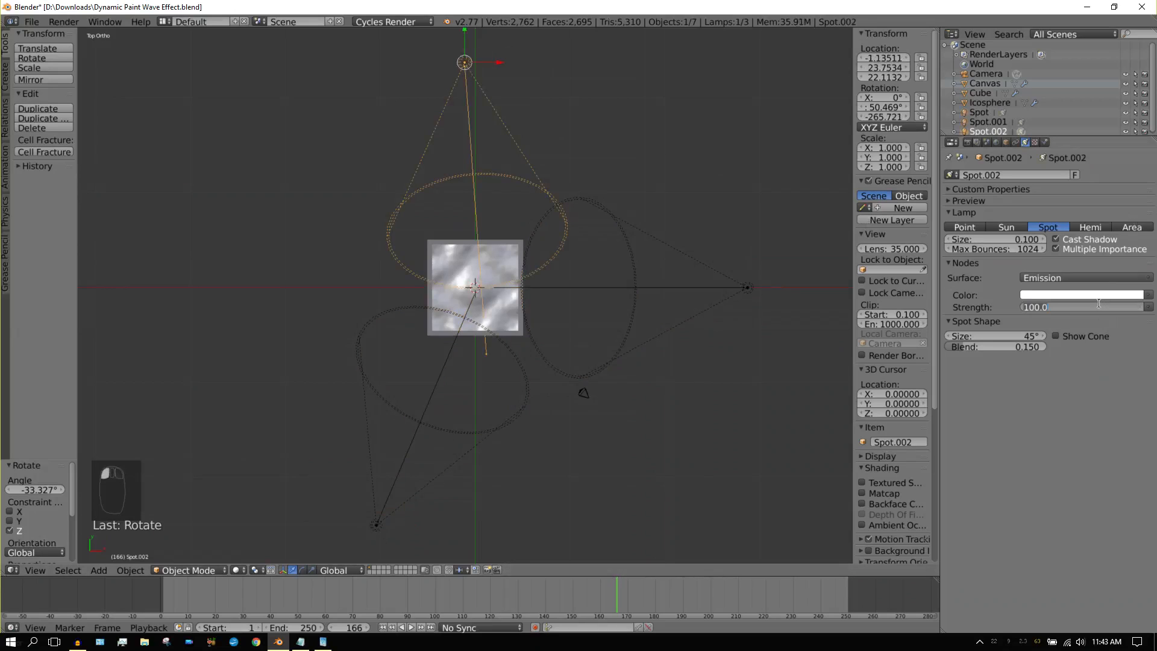
{"action": "type", "text": "00"}
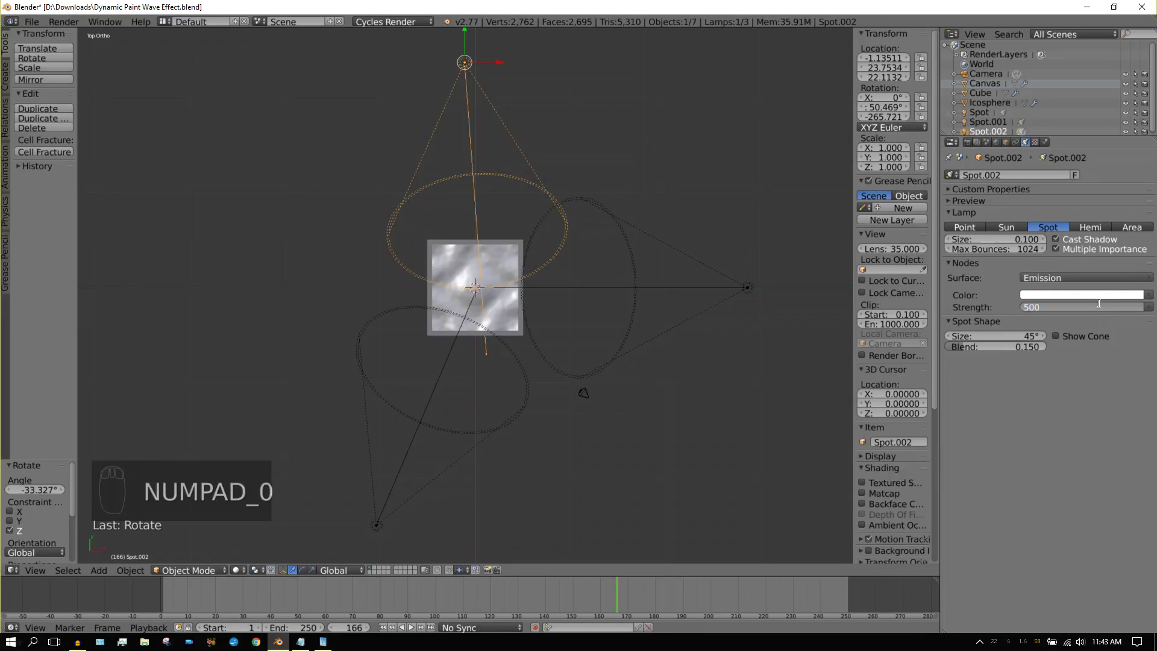
{"action": "key", "text": "Return"}
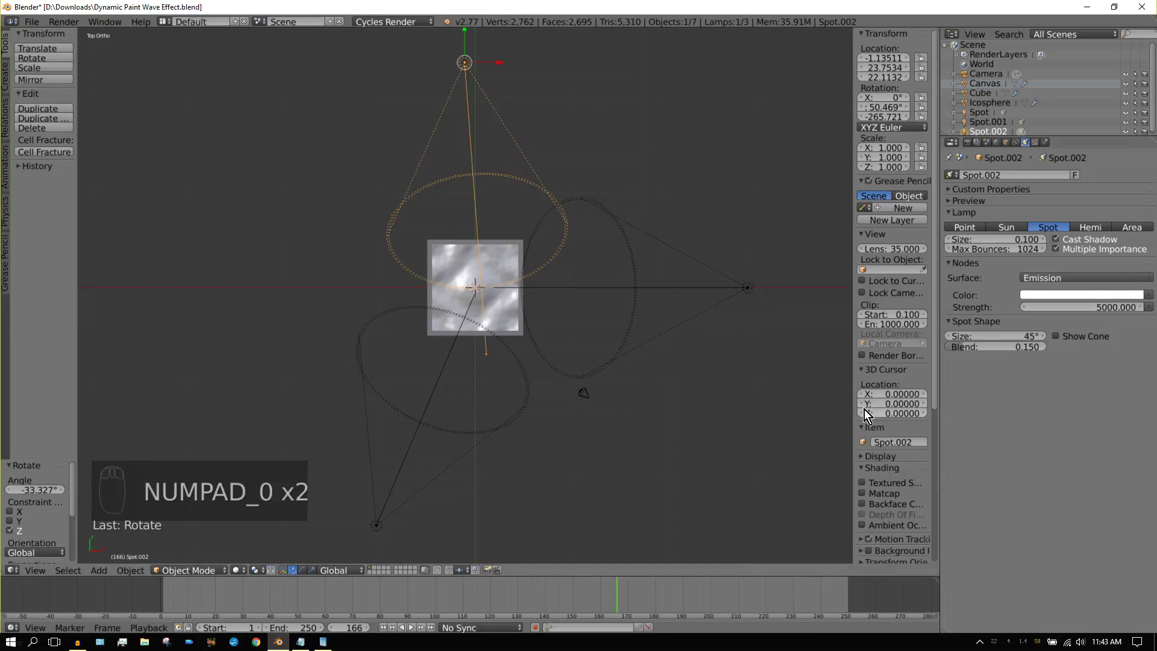
Step: Preview the lighting through the camera with rendered viewport shading
{"action": "key", "text": "KP_0"}
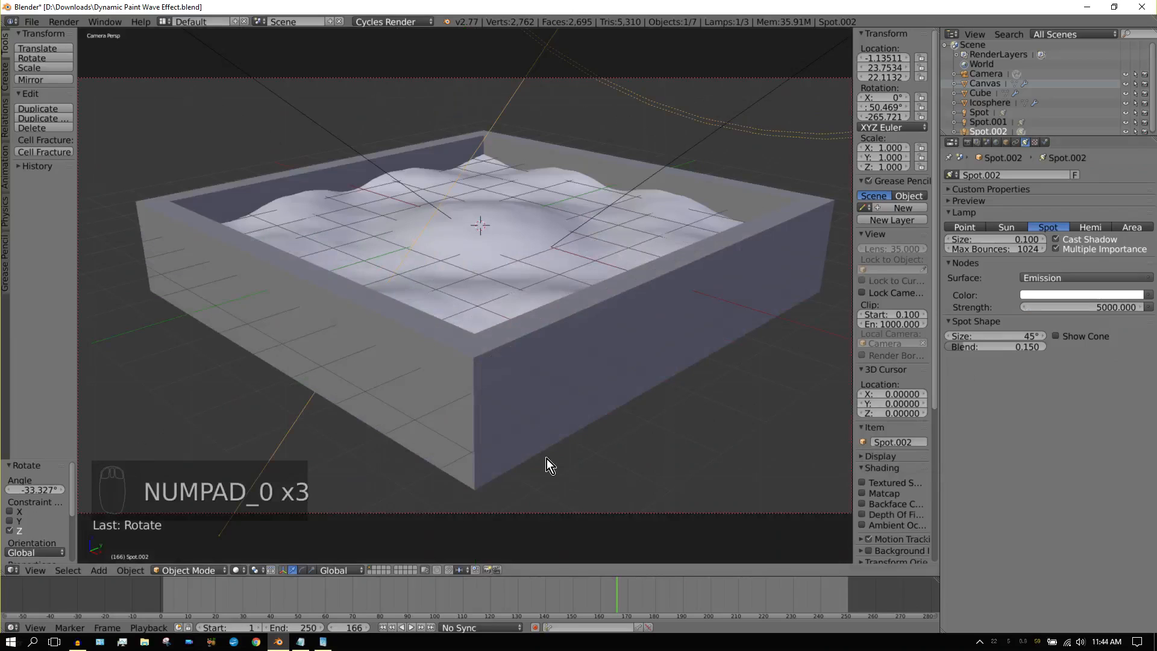
{"action": "left_click", "coordinate": [243, 570]}
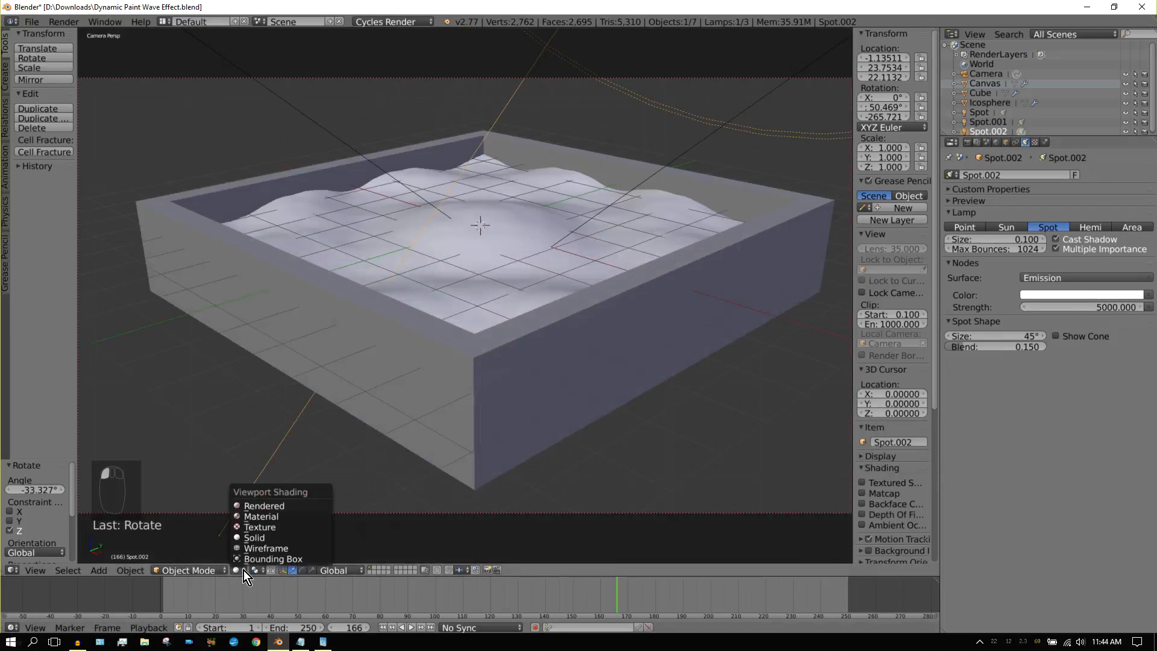
{"action": "left_click", "coordinate": [258, 507]}
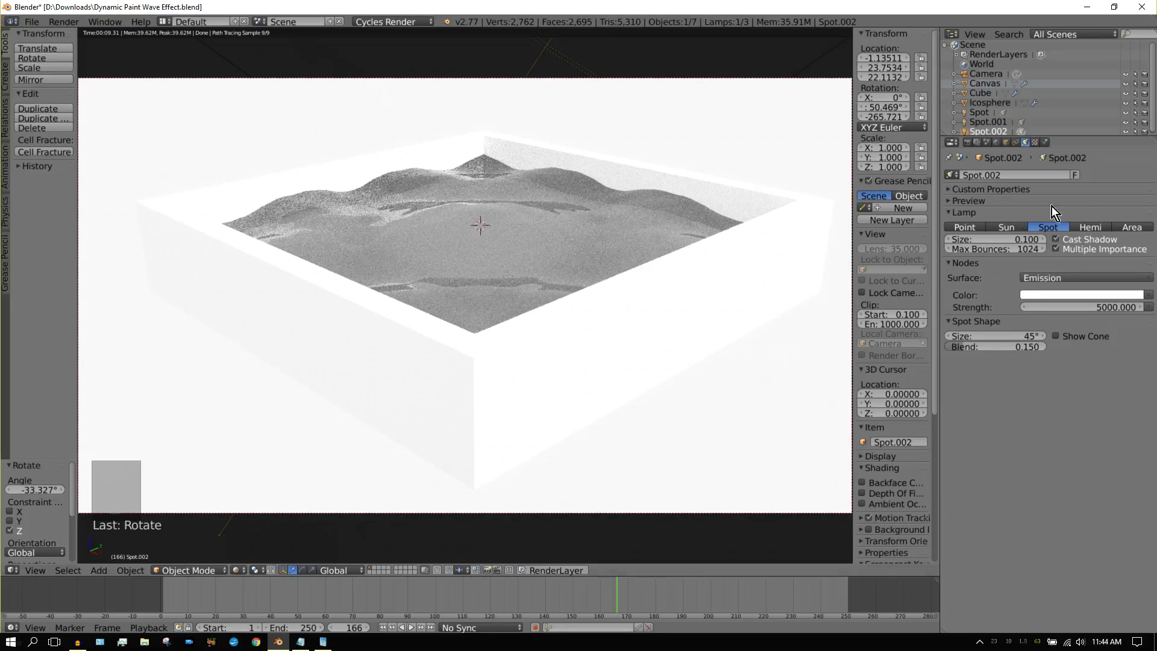
Step: Set the world background strength to 0 so that only the lamps light the scene
{"action": "left_click", "coordinate": [998, 145]}
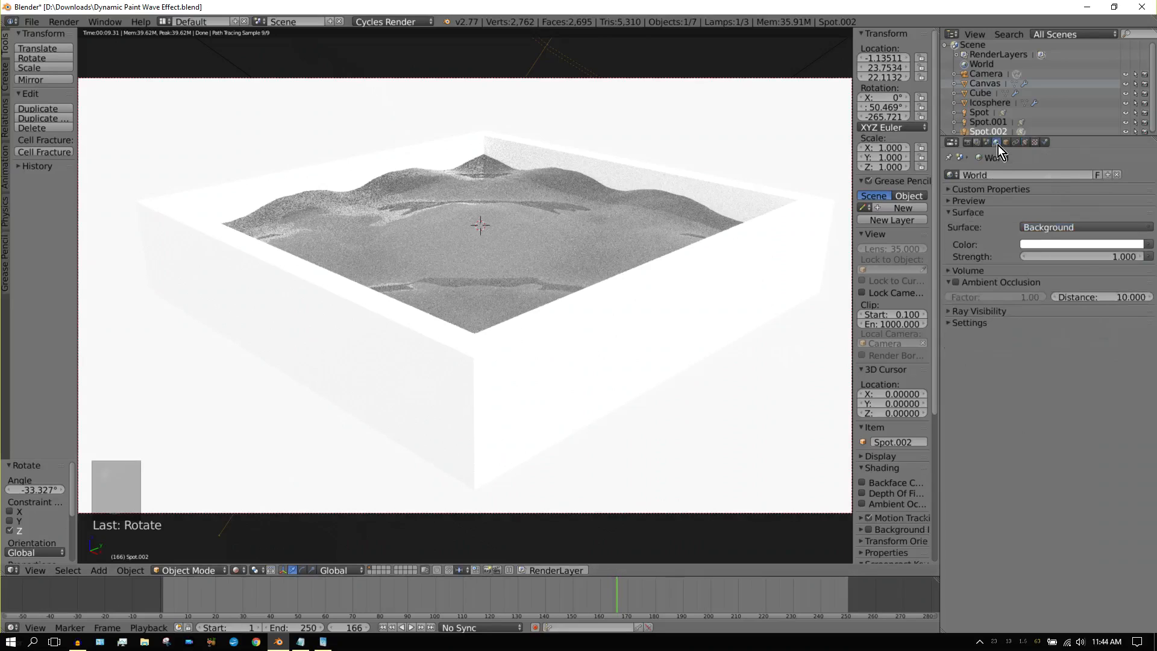
{"action": "left_click", "coordinate": [1106, 257]}
{"action": "type", "text": "0"}
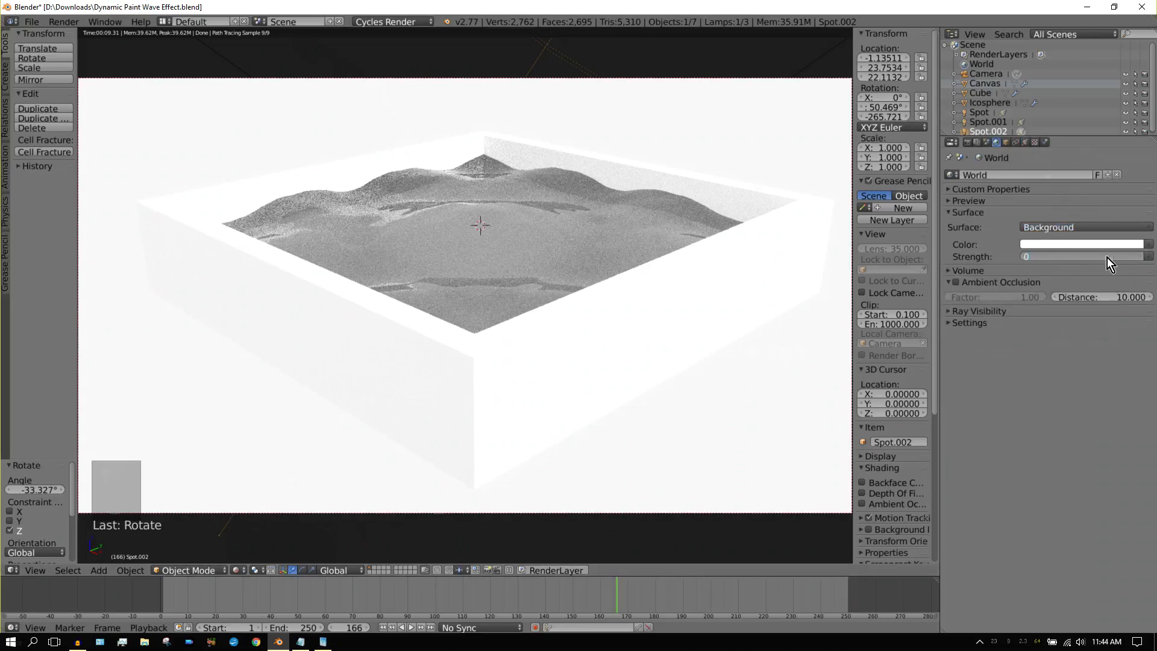
{"action": "key", "text": "Return"}
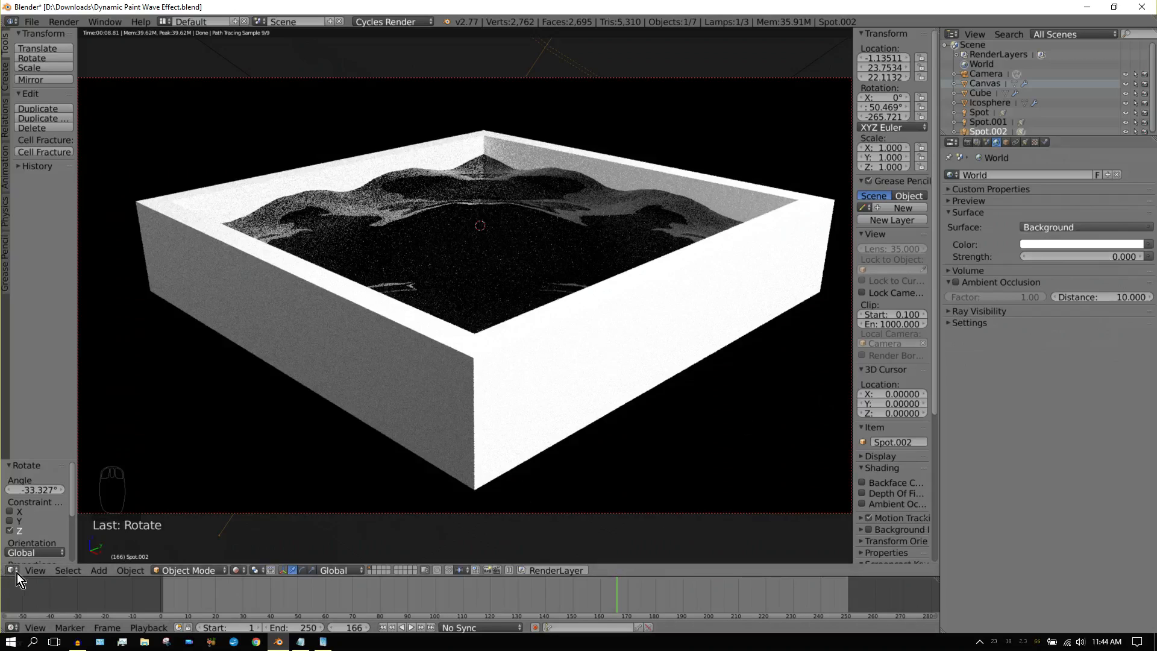
Step: Return the viewport to solid shading and show the scene from the top
{"action": "left_click", "coordinate": [245, 573]}
{"action": "left_click", "coordinate": [260, 540]}
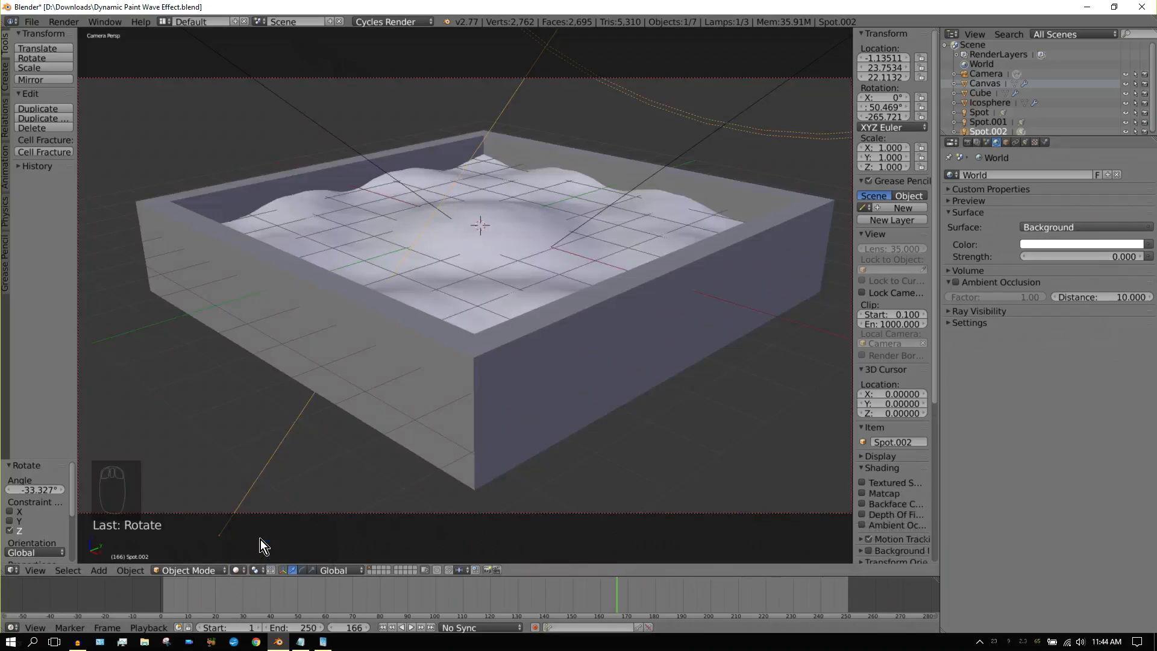
{"action": "key", "text": "KP_7"}
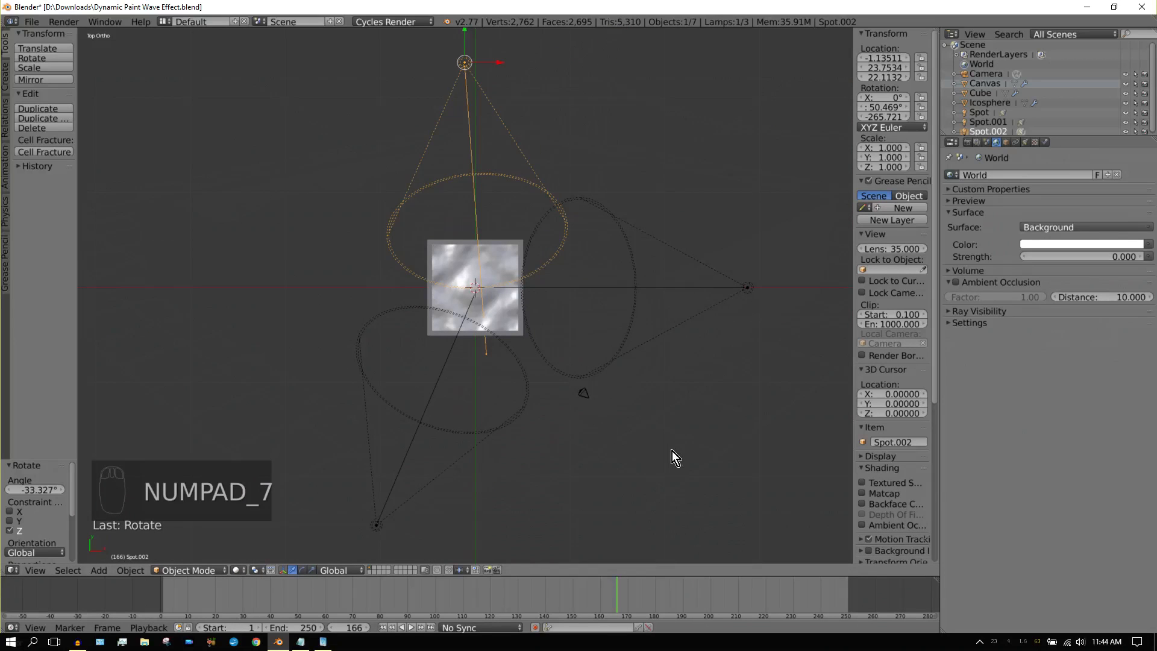
Step: Frame the wave pool up close from a low front angle and return the animation to frame 1
{"action": "key", "text": "KP_Add"}
{"action": "key", "text": "KP_Add"}
{"action": "key", "text": "KP_Add"}
{"action": "key", "text": "KP_Add"}
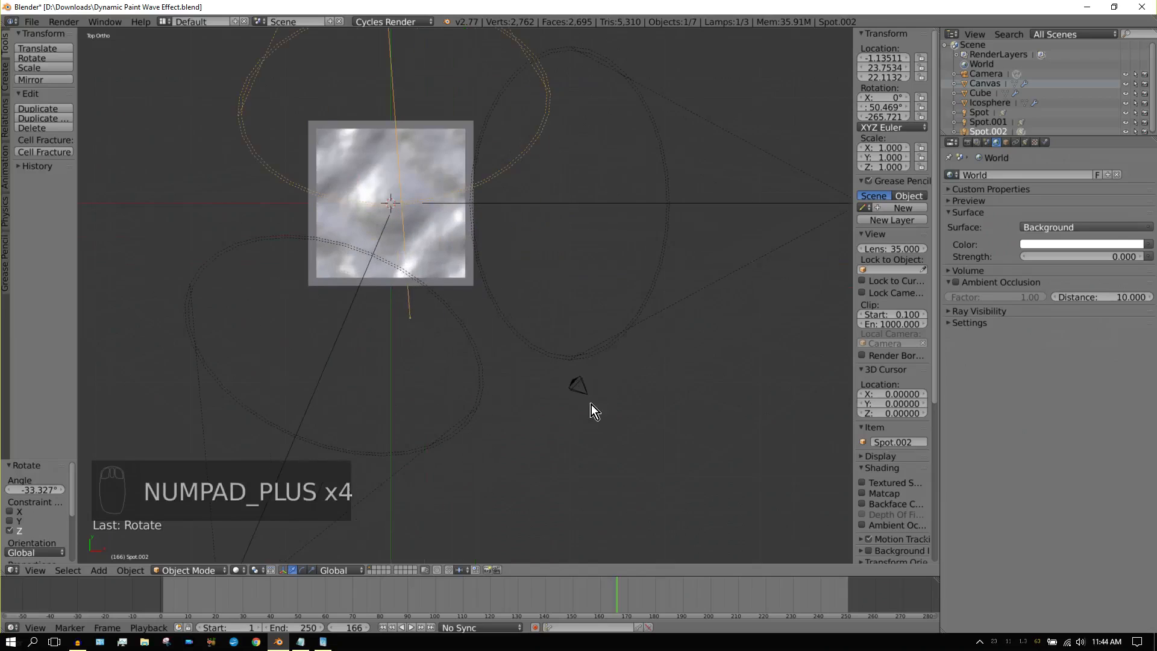
{"action": "key", "text": "KP_Add"}
{"action": "key", "text": "ctrl+KP_8"}
{"action": "key", "text": "ctrl+KP_8"}
{"action": "key", "text": "ctrl+KP_8"}
{"action": "key", "text": "ctrl+KP_8"}
{"action": "key", "text": "ctrl+KP_8"}
{"action": "key", "text": "ctrl+KP_8"}
{"action": "key", "text": "ctrl+KP_8"}
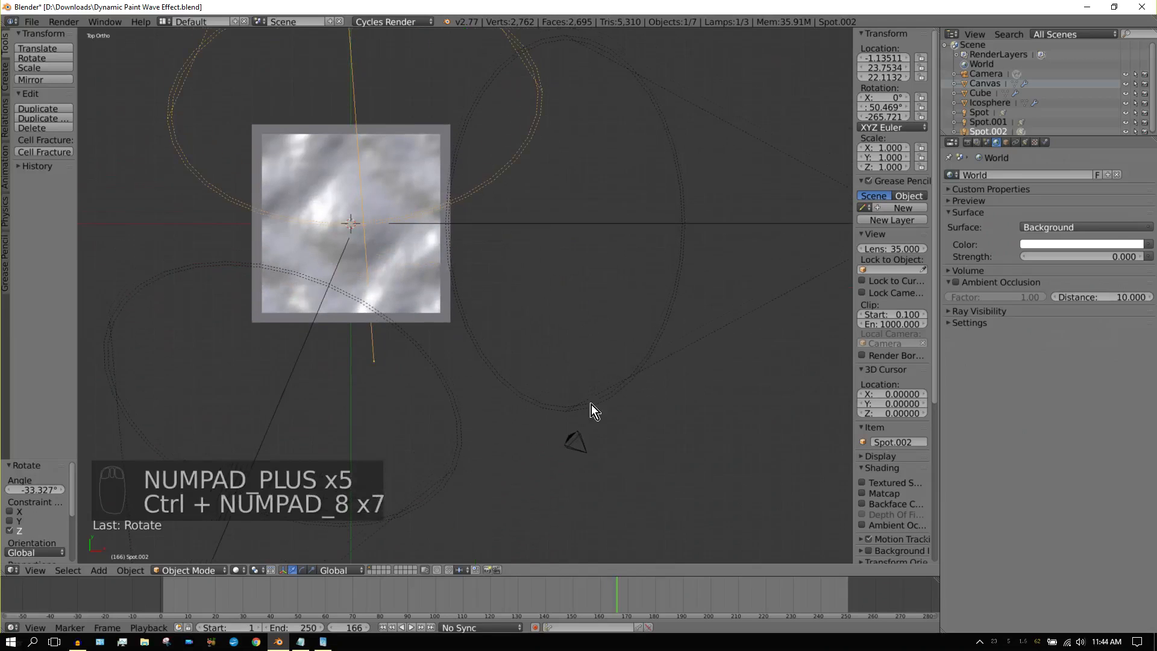
{"action": "key", "text": "ctrl+KP_4"}
{"action": "key", "text": "ctrl+KP_4"}
{"action": "key", "text": "ctrl+KP_4"}
{"action": "key", "text": "ctrl+KP_4"}
{"action": "key", "text": "ctrl+KP_4"}
{"action": "key", "text": "ctrl+KP_4"}
{"action": "key", "text": "ctrl+KP_4"}
{"action": "key", "text": "ctrl+KP_8"}
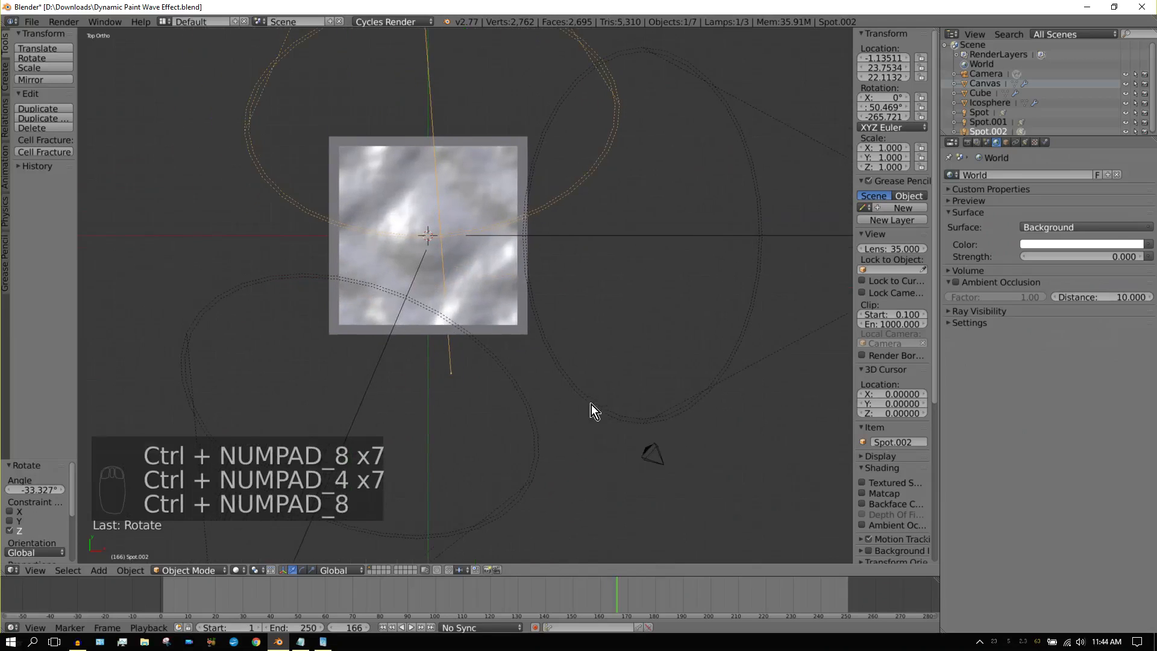
{"action": "key", "text": "ctrl+KP_8"}
{"action": "key", "text": "ctrl+KP_8"}
{"action": "key", "text": "ctrl+KP_8"}
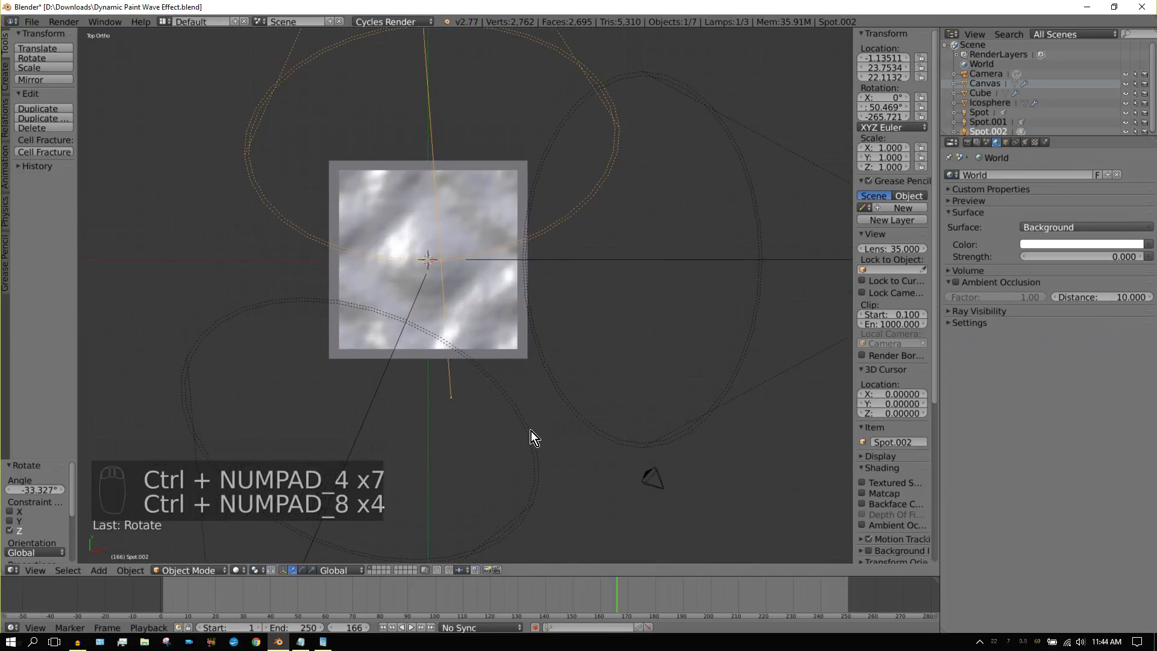
{"action": "key", "text": "KP_2"}
{"action": "key", "text": "KP_2"}
{"action": "key", "text": "KP_2"}
{"action": "key", "text": "KP_2"}
{"action": "key", "text": "KP_2"}
{"action": "key", "text": "KP_2"}
{"action": "key", "text": "KP_2"}
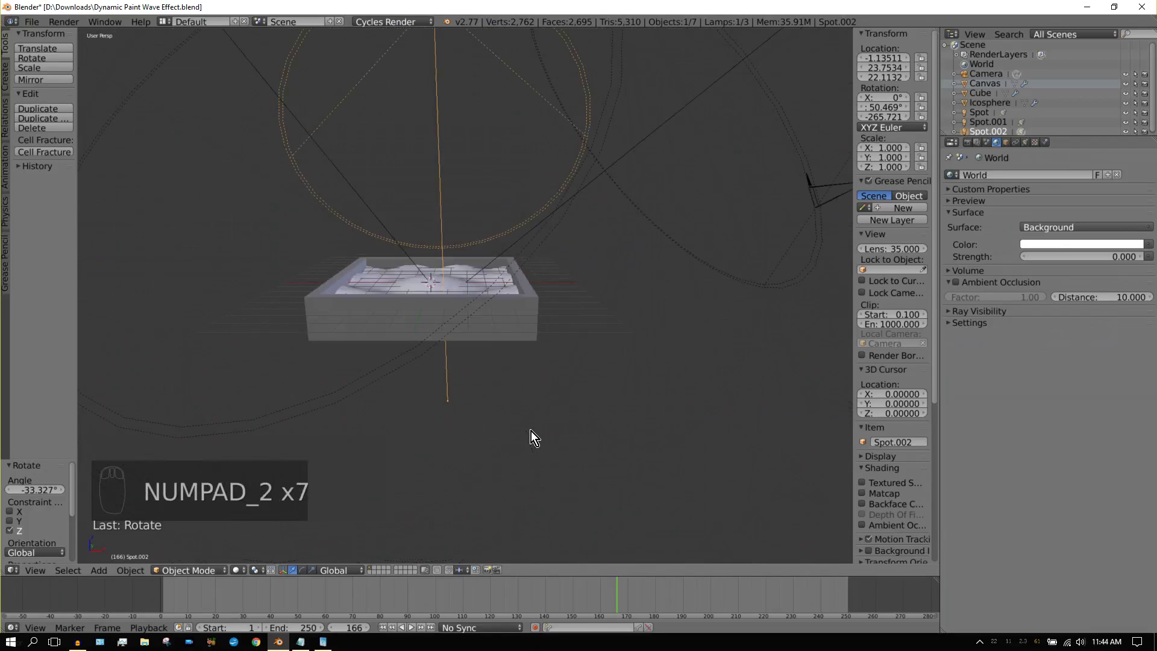
{"action": "left_click", "coordinate": [382, 628]}
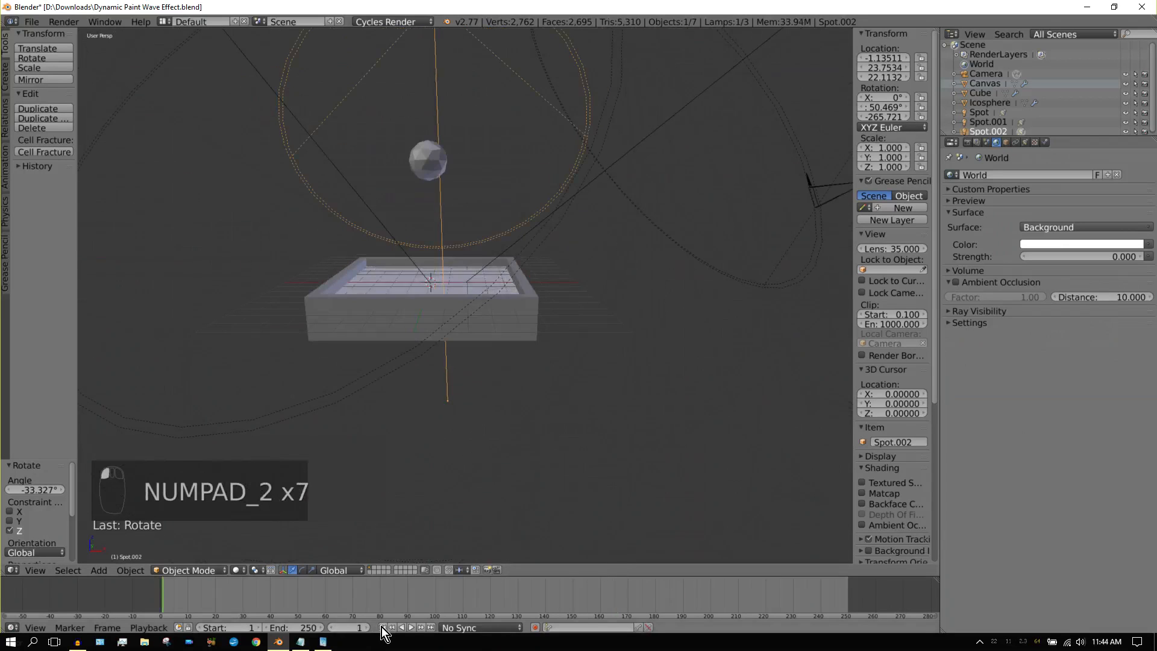
Step: Add rigid body physics to the pool basin, the Cube object, and set its type to Passive
{"action": "right_click", "coordinate": [422, 158]}
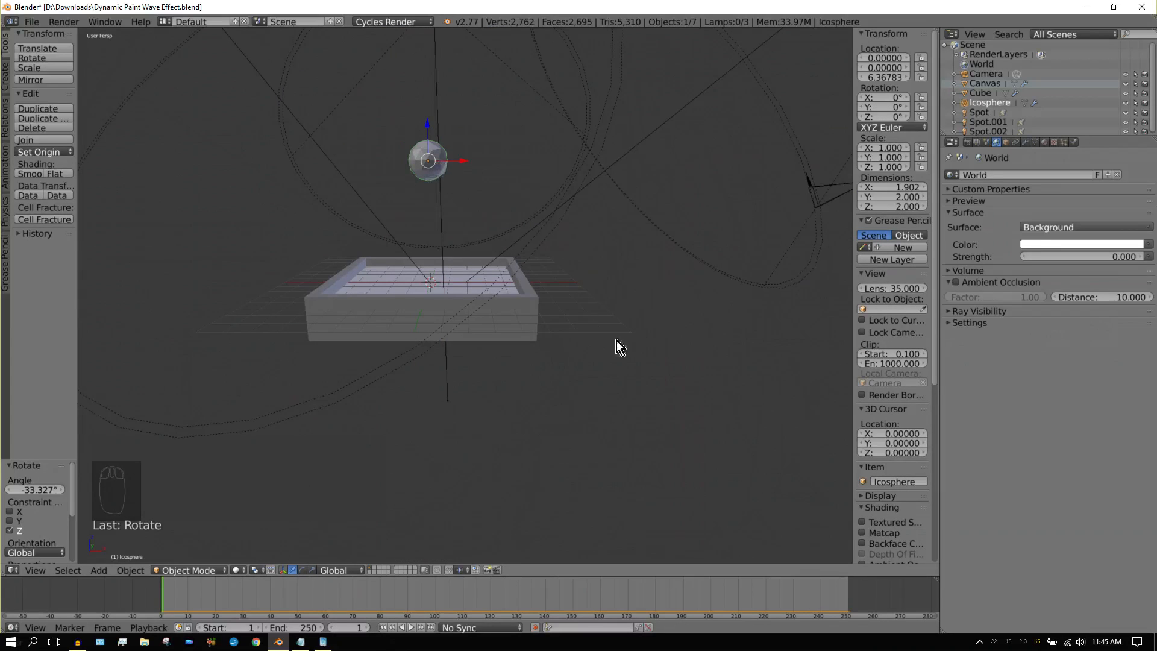
{"action": "right_click", "coordinate": [533, 327]}
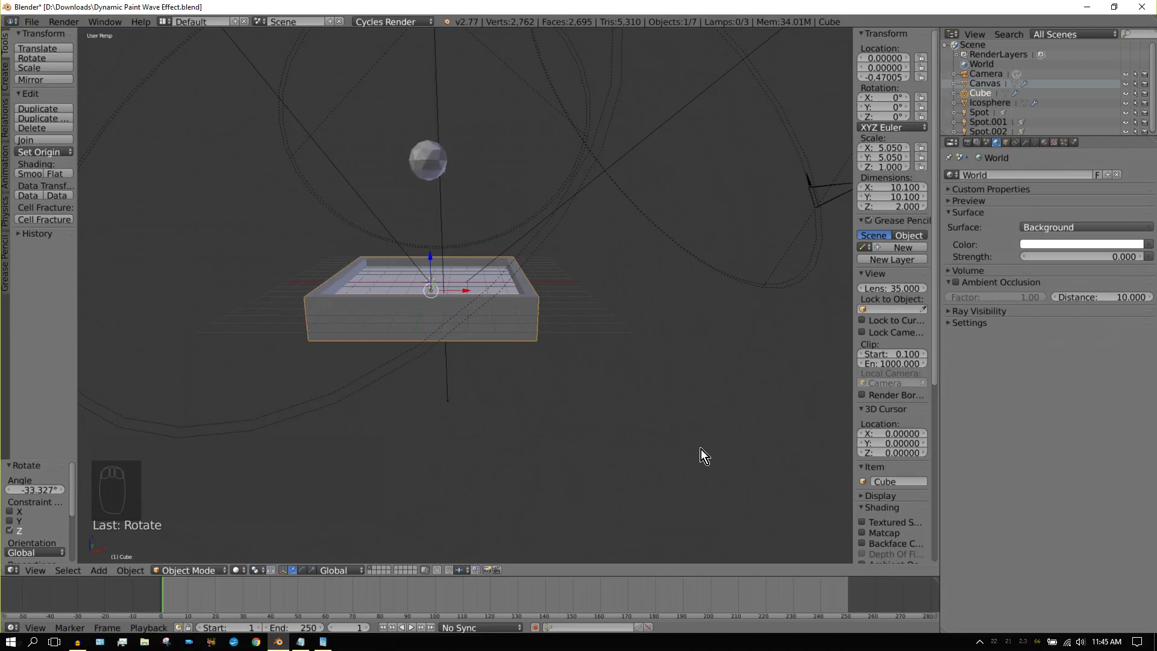
{"action": "left_click", "coordinate": [1076, 145]}
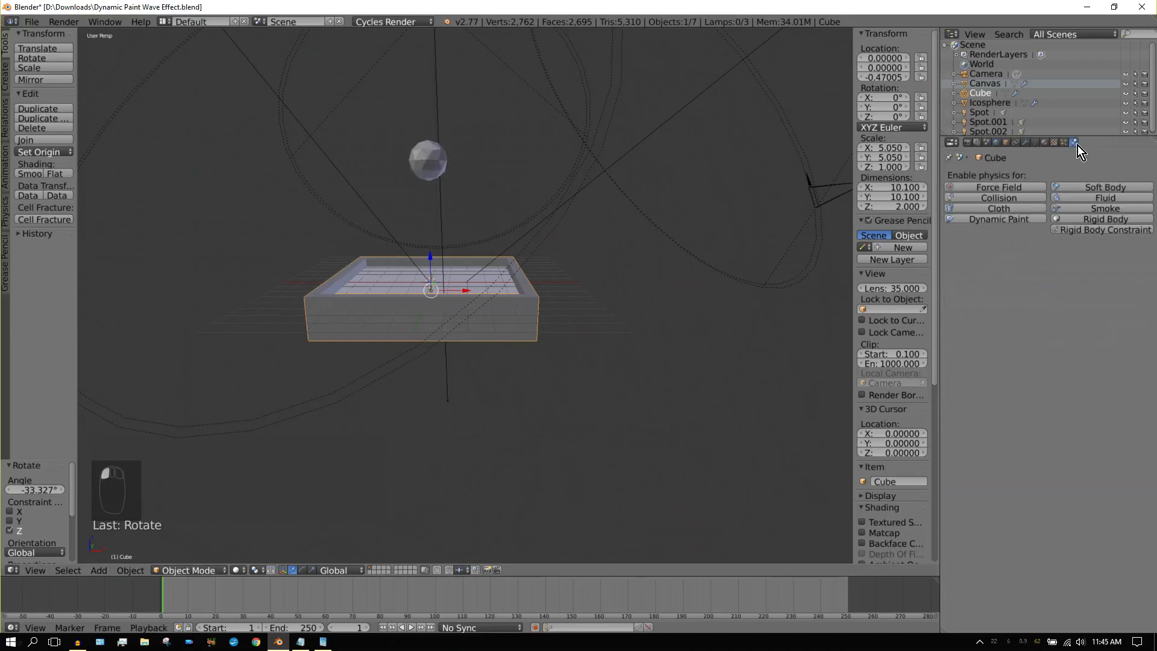
{"action": "left_click", "coordinate": [1115, 221]}
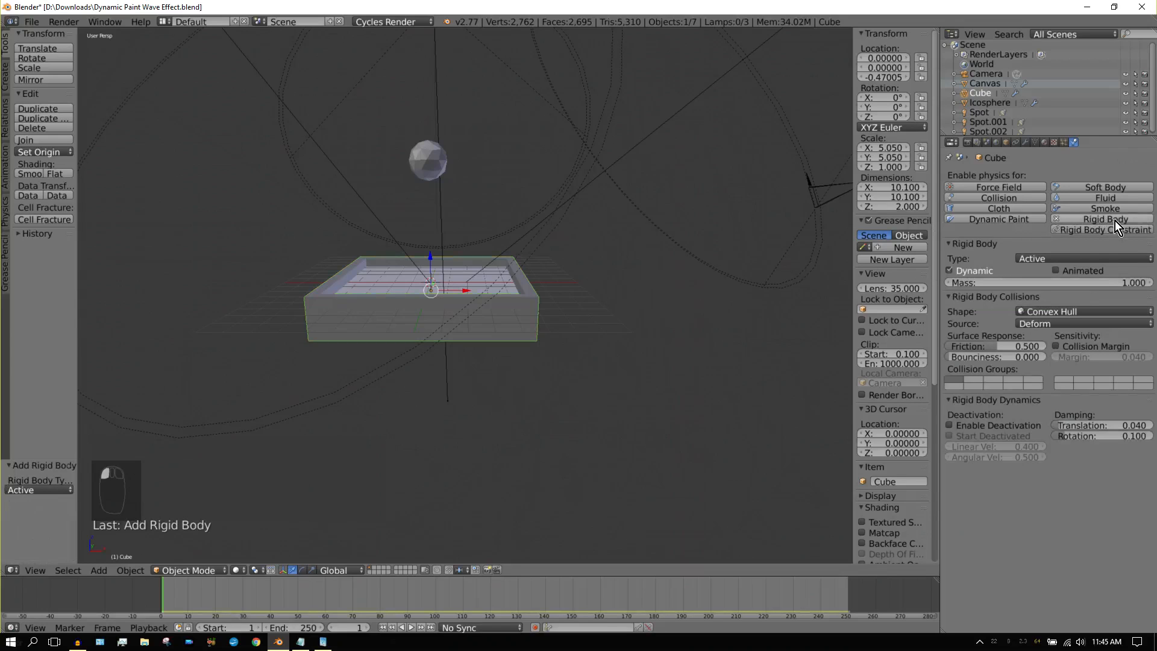
{"action": "left_click", "coordinate": [1107, 258]}
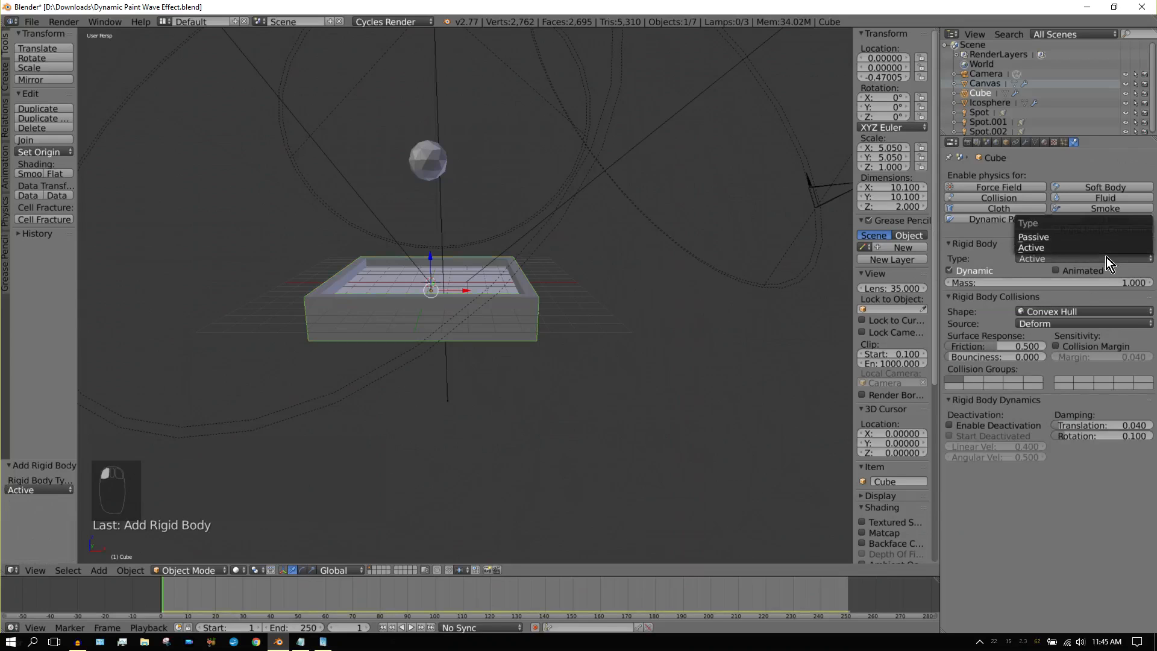
{"action": "left_click", "coordinate": [1093, 238]}
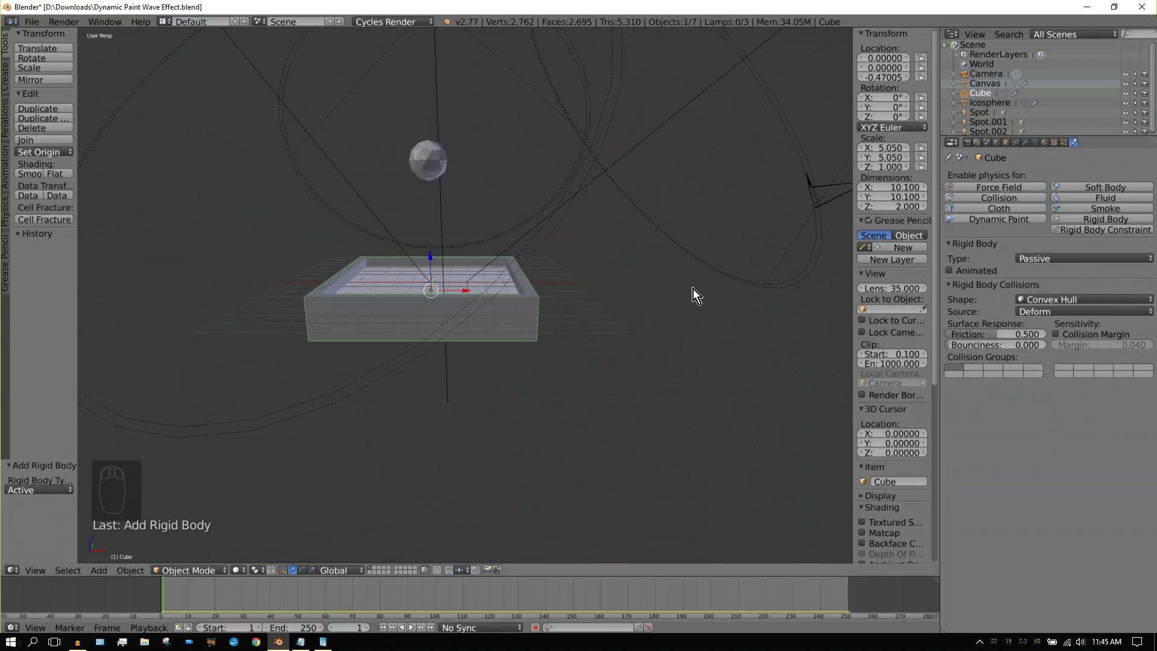
Step: Create a new material for the icosphere above the pool and set its surface shader to Emission
{"action": "right_click", "coordinate": [429, 160]}
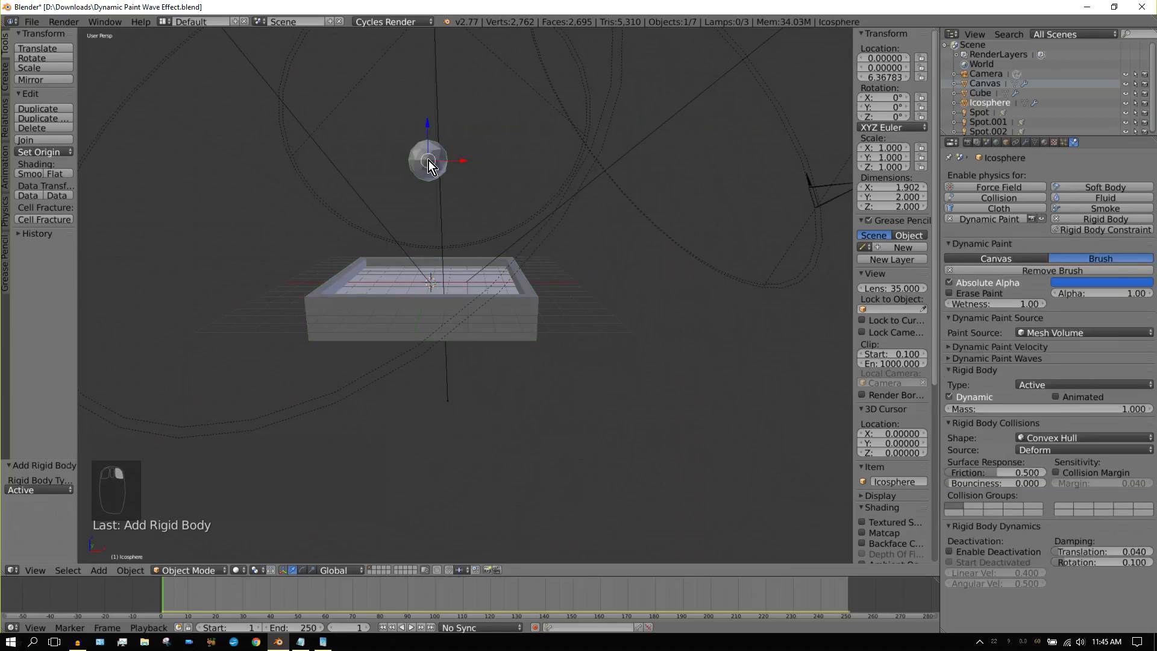
{"action": "left_click", "coordinate": [1045, 143]}
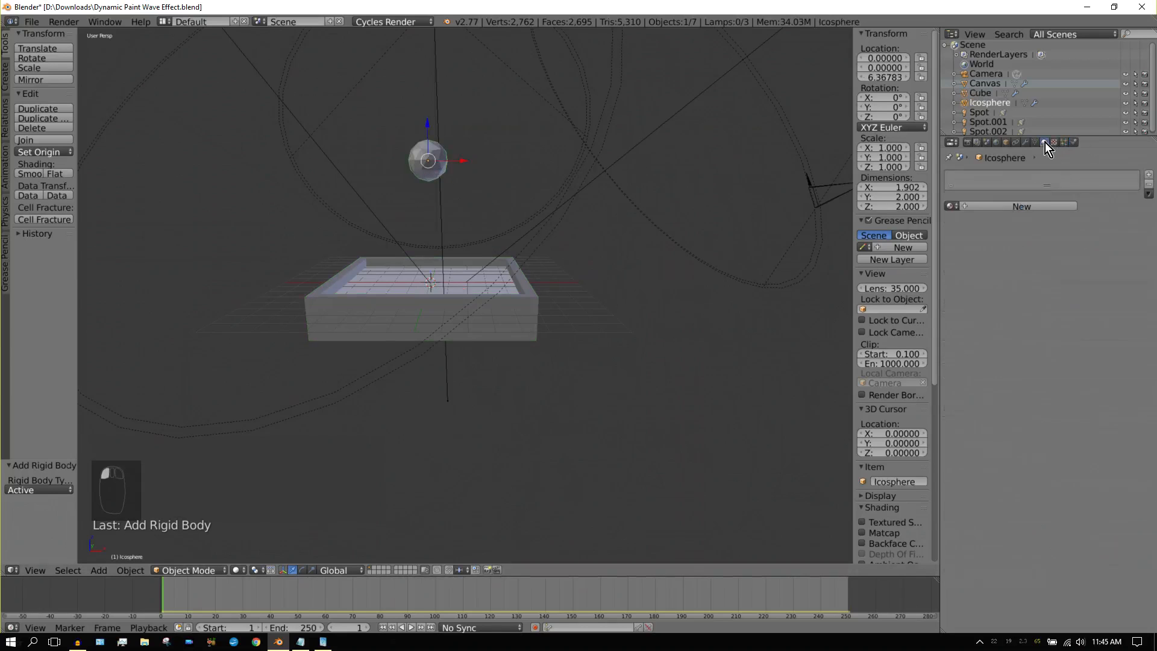
{"action": "left_click", "coordinate": [1004, 206]}
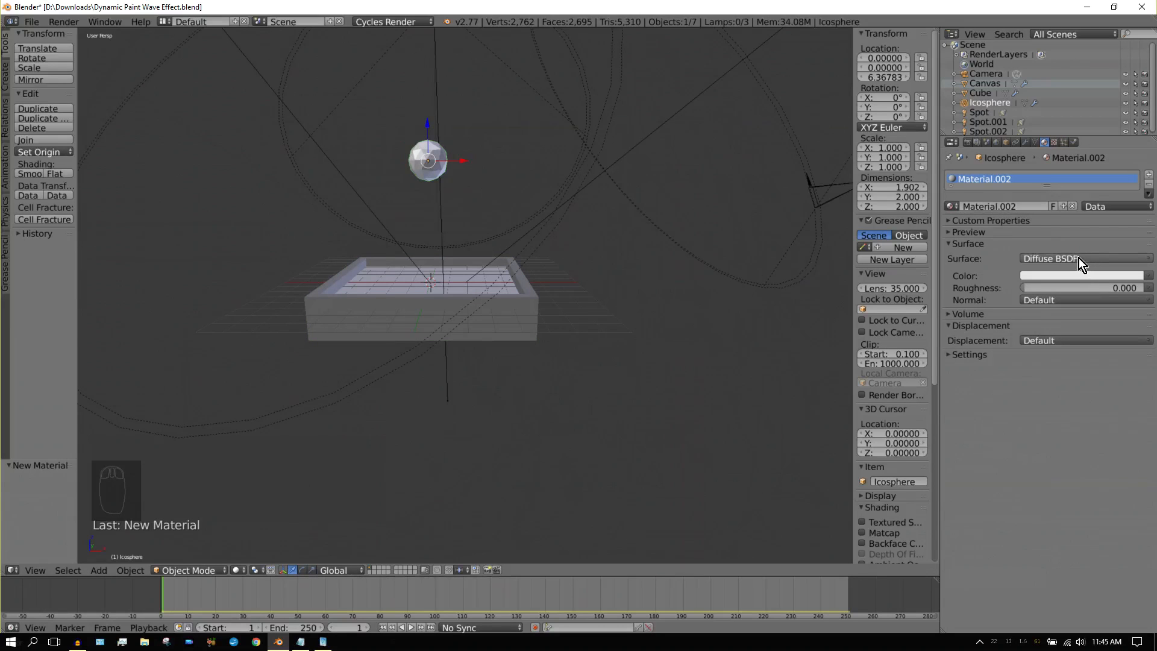
{"action": "left_click", "coordinate": [1079, 258]}
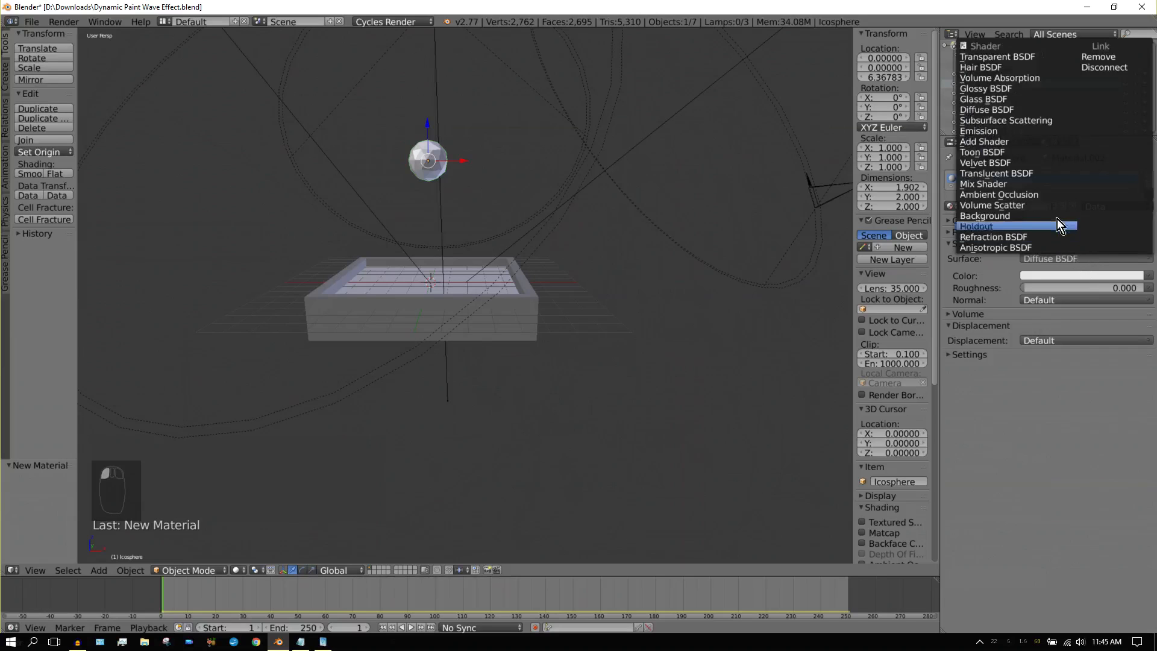
{"action": "left_click", "coordinate": [1000, 132]}
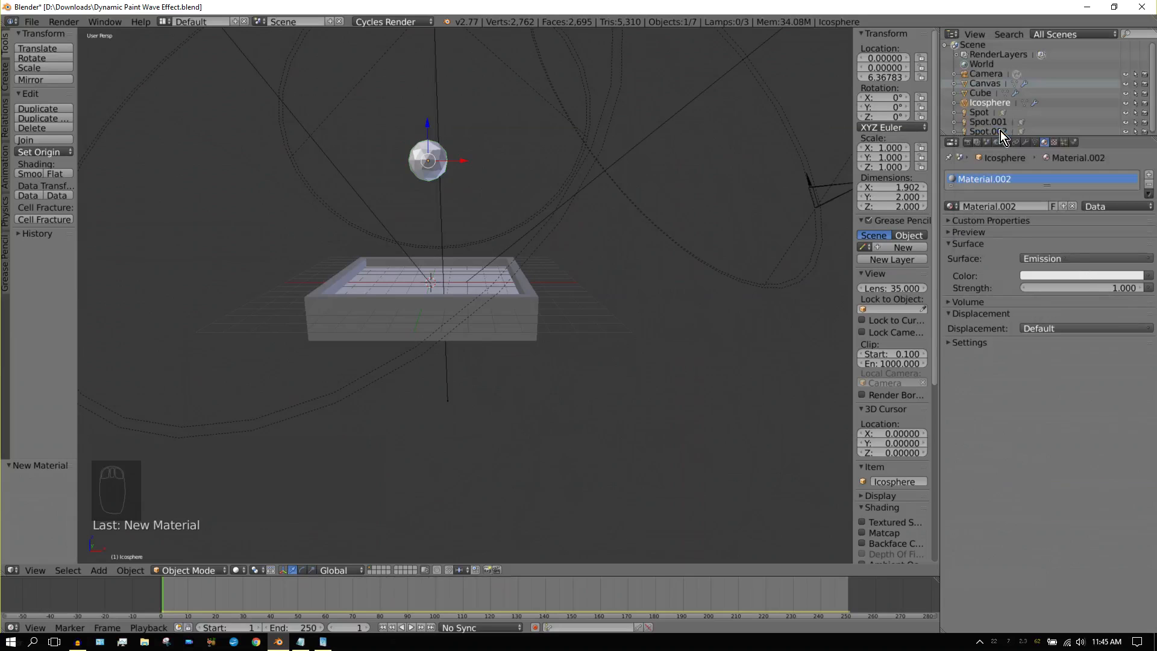
Step: Set the icosphere's emission colour to light blue (R 0.402, G 0.511, B 0.800) and its strength to 10
{"action": "left_click", "coordinate": [1120, 277]}
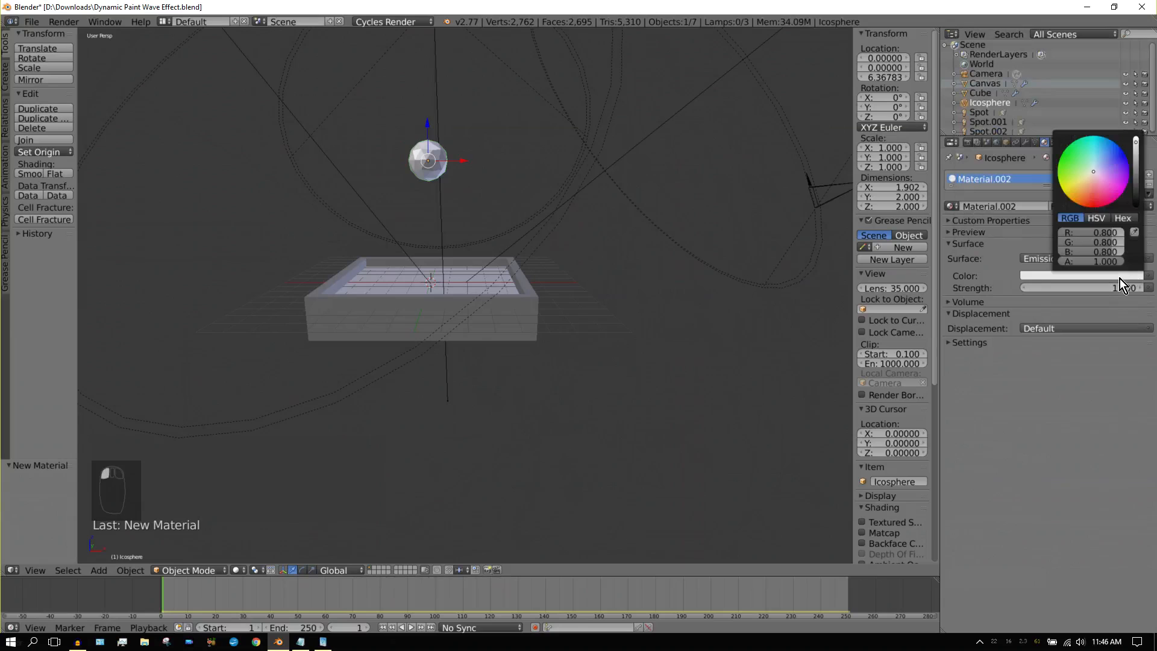
{"action": "left_click", "coordinate": [1105, 163]}
{"action": "left_click", "coordinate": [1101, 165]}
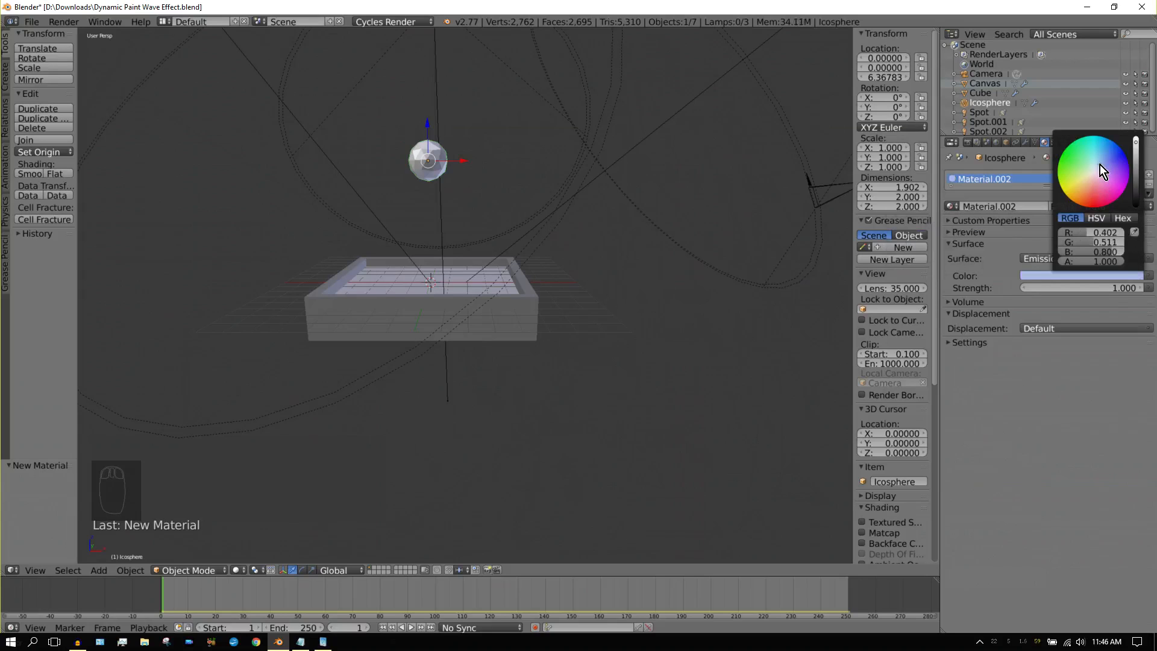
{"action": "left_click", "coordinate": [1108, 287]}
{"action": "type", "text": "10"}
{"action": "key", "text": "Return"}
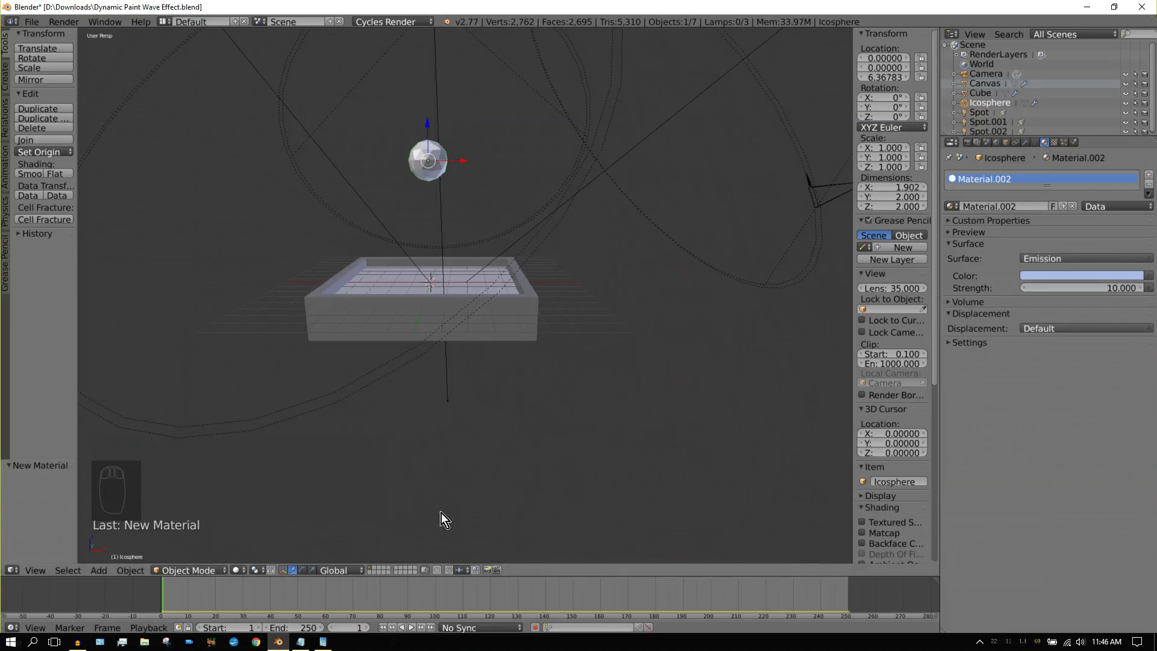
Step: Play the animation twice from frame 1 to check how the icosphere falls into the pool
{"action": "left_click", "coordinate": [412, 627]}
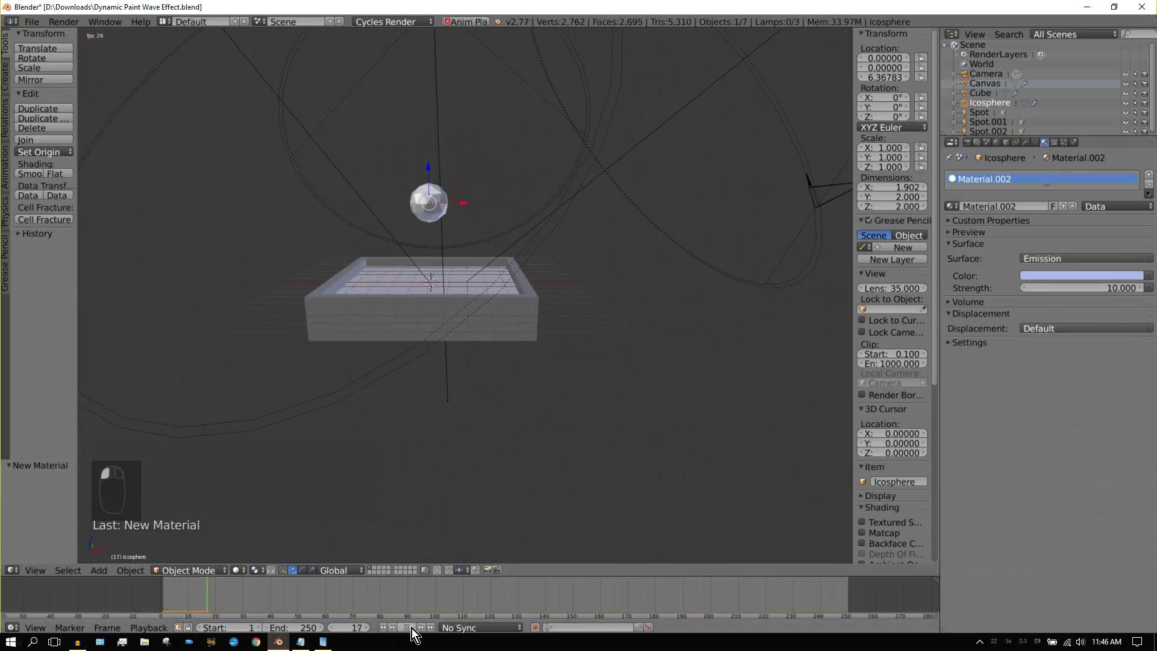
{"action": "left_click", "coordinate": [412, 628]}
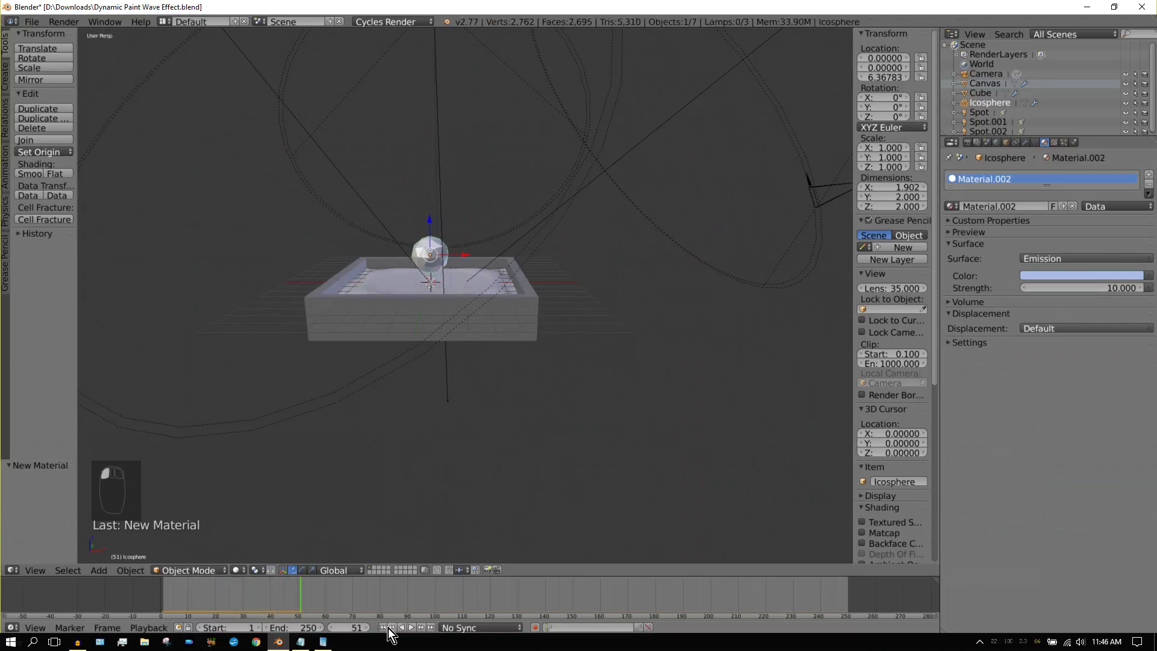
{"action": "left_click", "coordinate": [384, 628]}
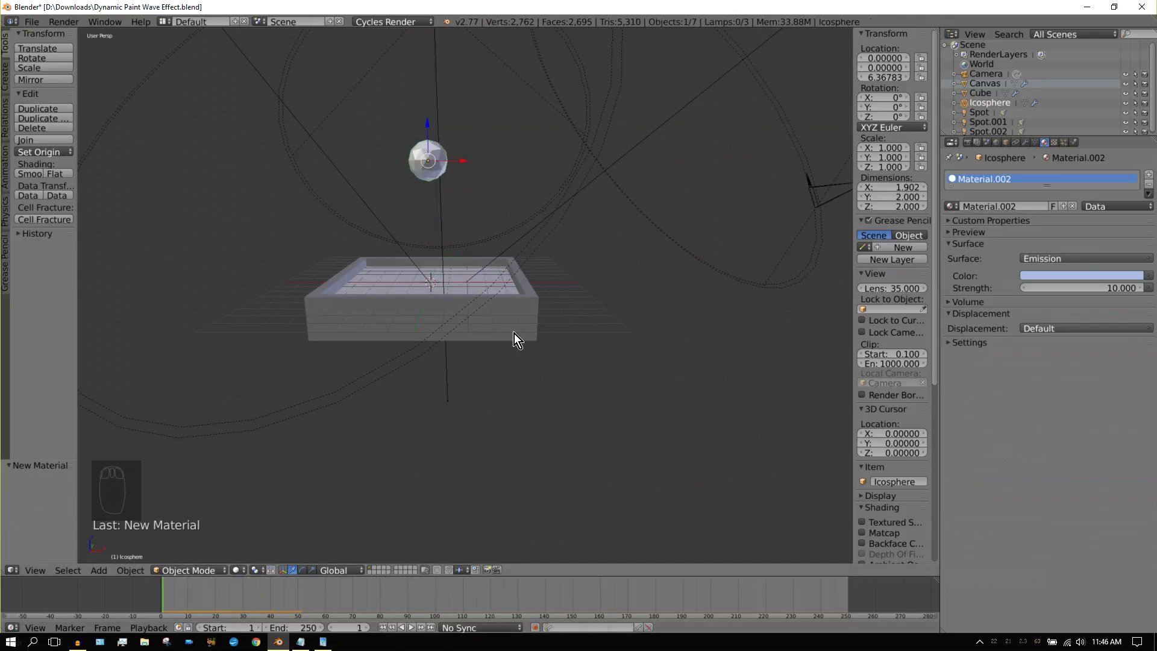
{"action": "left_click", "coordinate": [413, 629]}
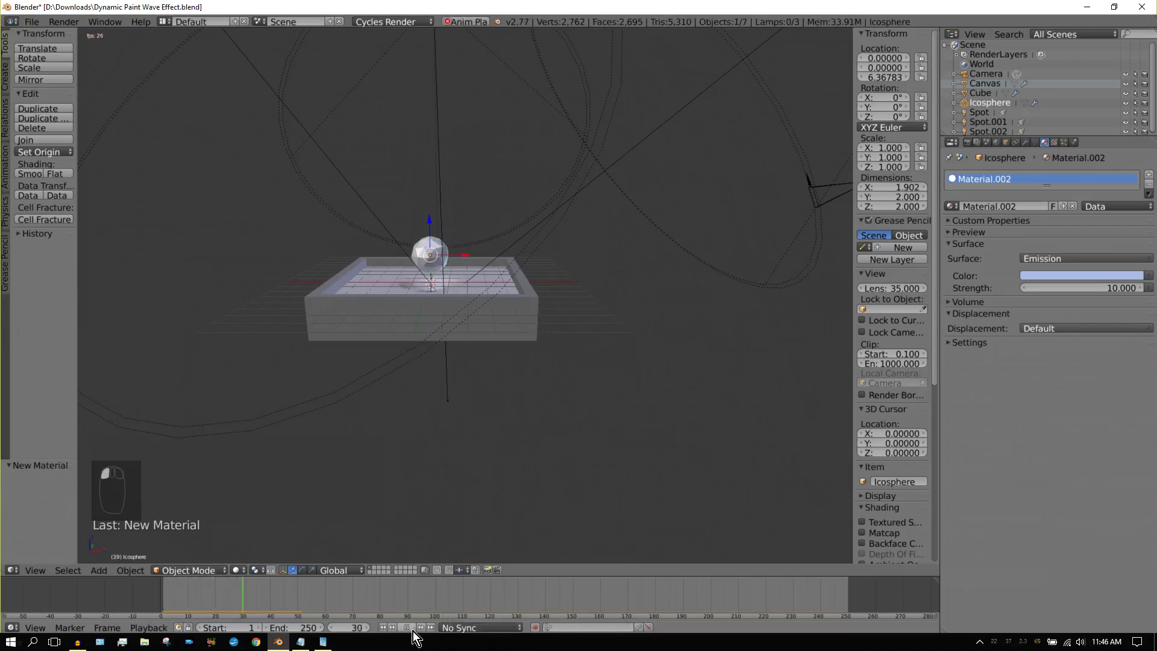
{"action": "left_click", "coordinate": [414, 629]}
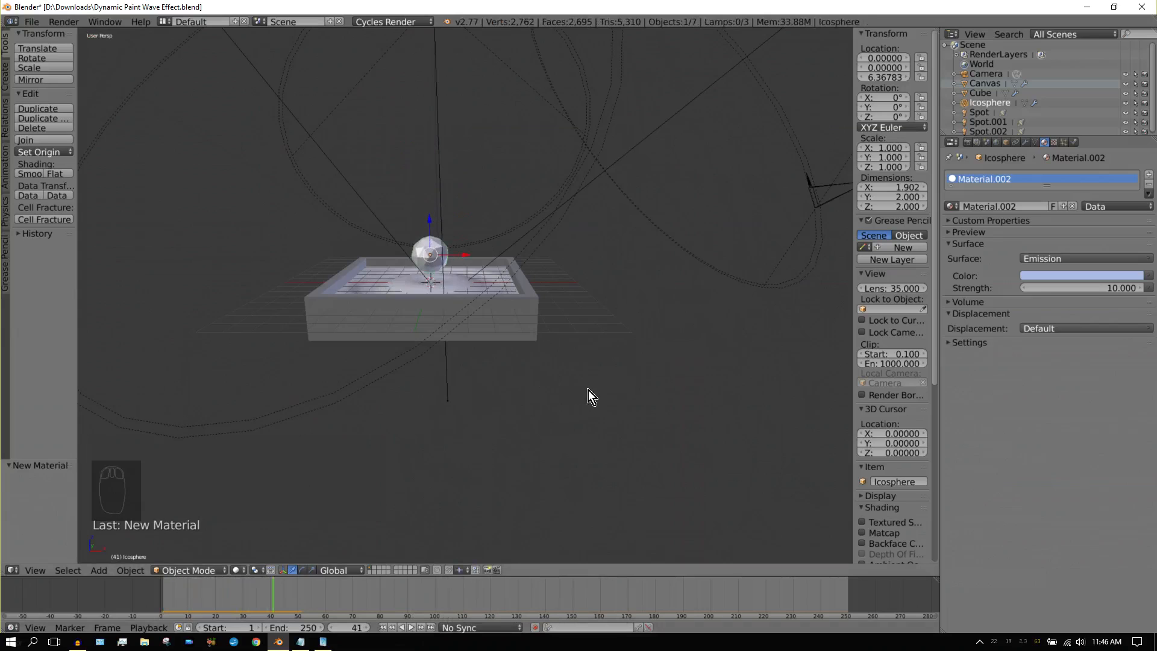
Step: Set the rigid body collision shape of the pool basin, the Cube object, to Mesh
{"action": "right_click", "coordinate": [533, 323]}
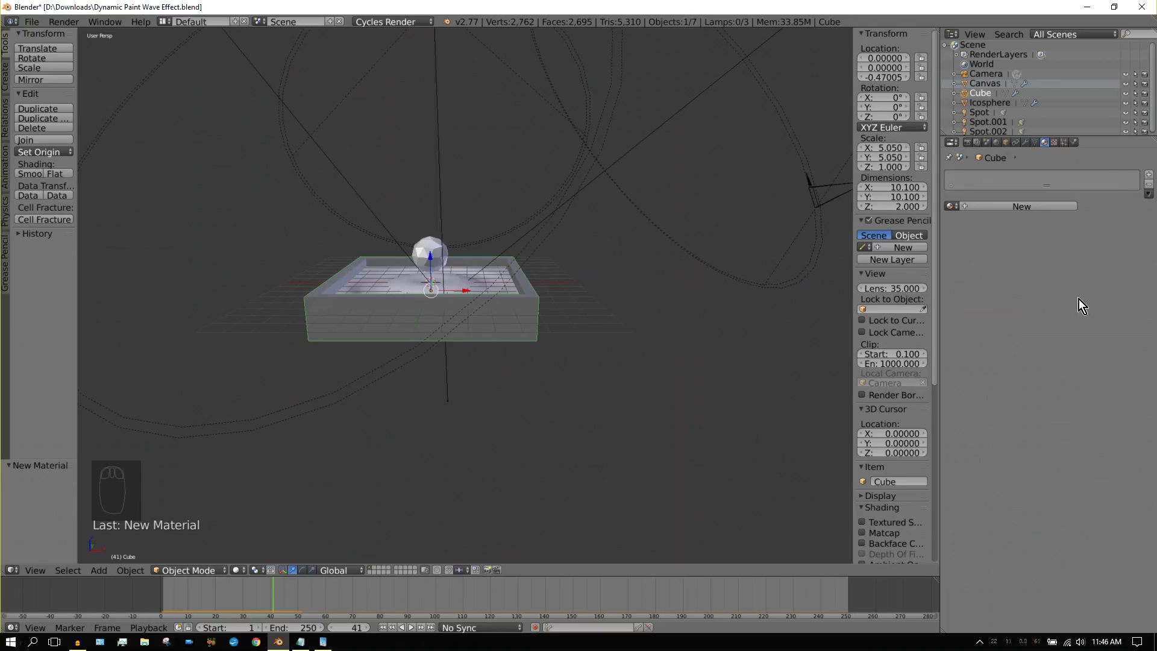
{"action": "left_click", "coordinate": [1076, 143]}
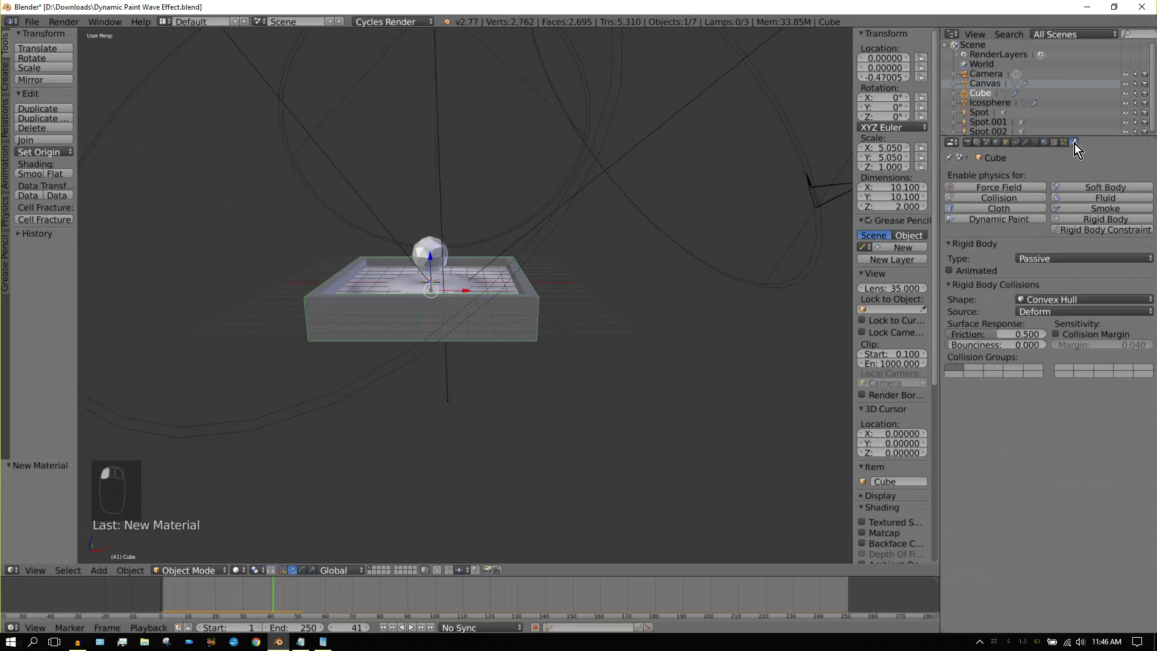
{"action": "left_click", "coordinate": [1089, 299]}
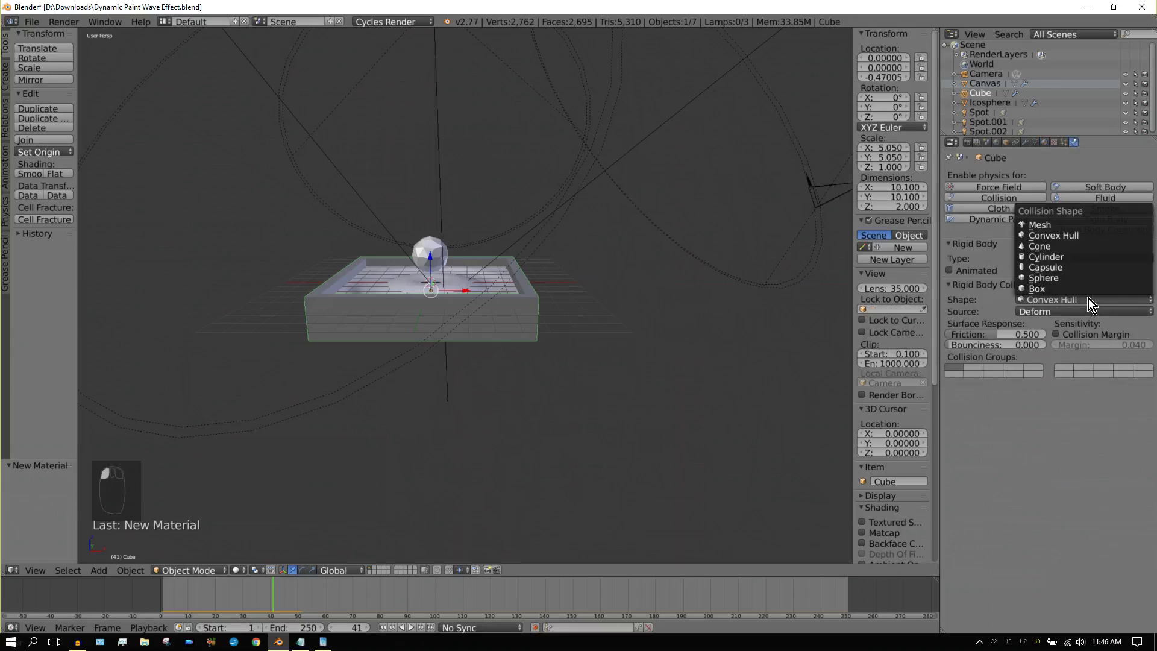
{"action": "left_click", "coordinate": [1049, 225]}
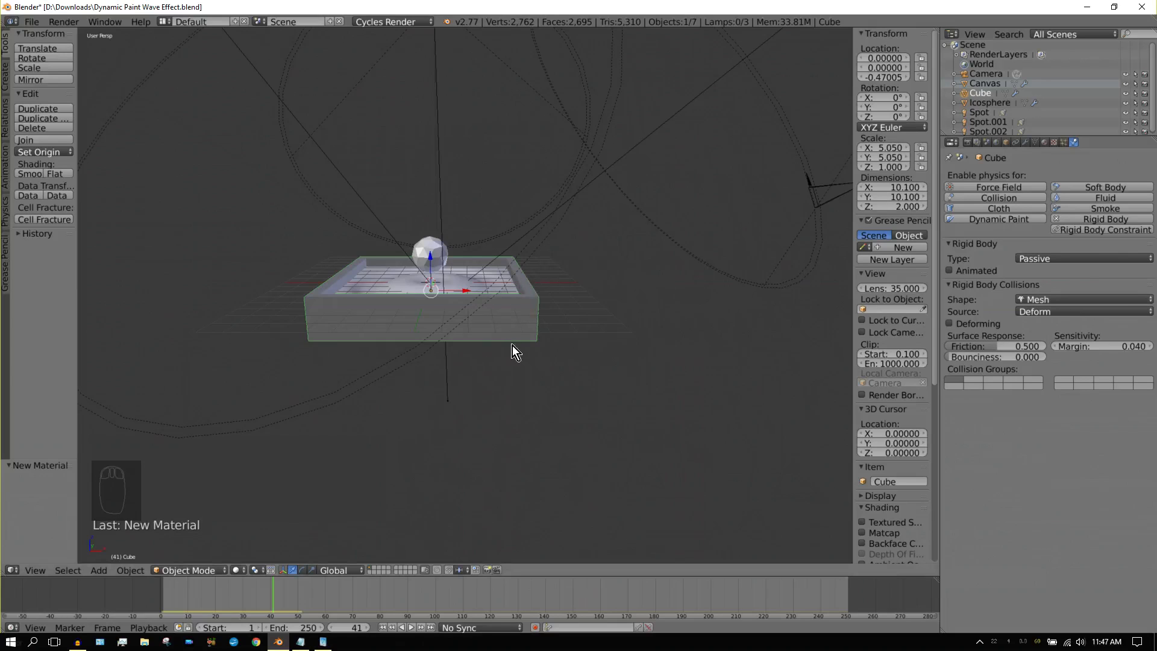
Step: Return the animation to frame 1 and save the Blender file under its existing name
{"action": "left_click", "coordinate": [382, 627]}
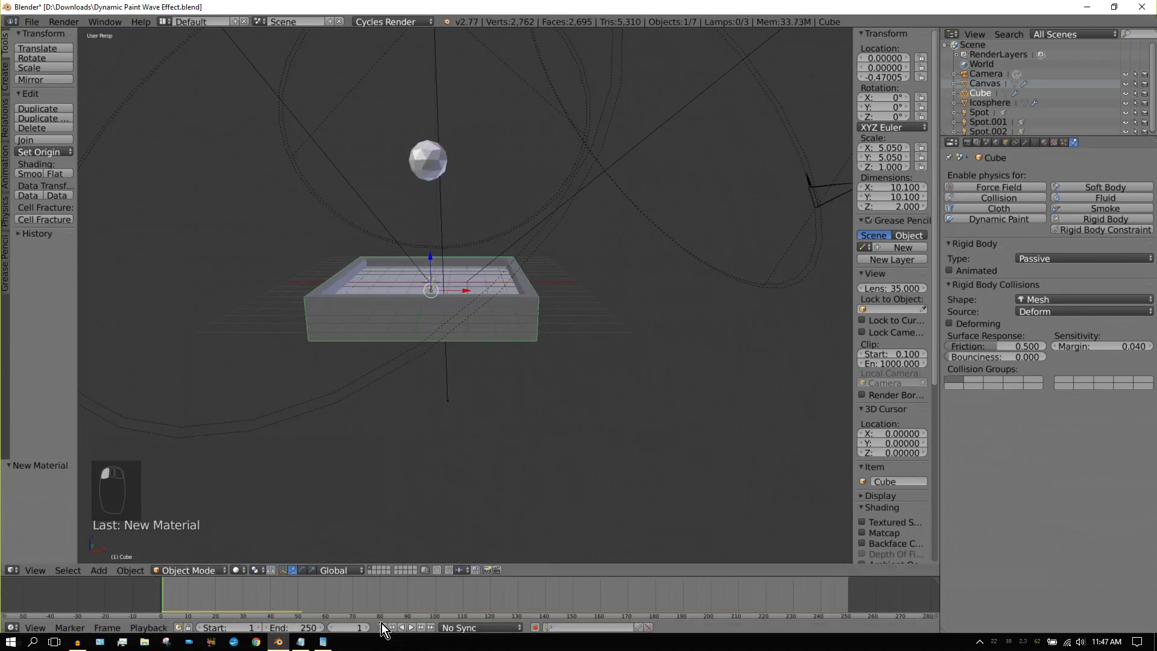
{"action": "left_click", "coordinate": [32, 21]}
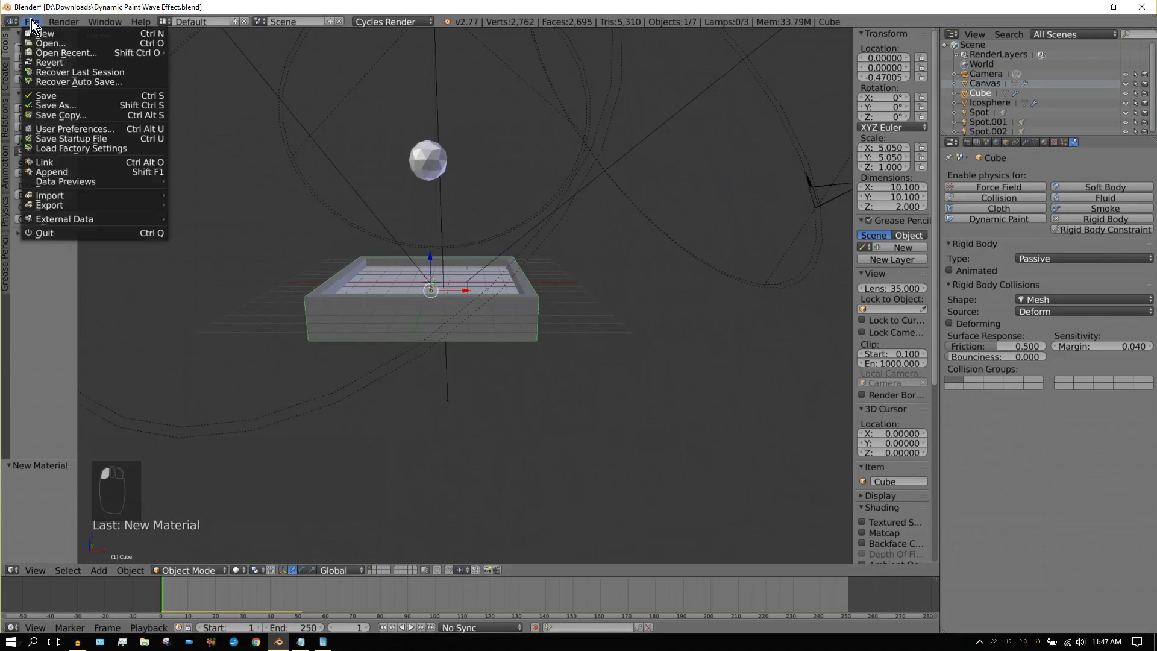
{"action": "left_click", "coordinate": [53, 97]}
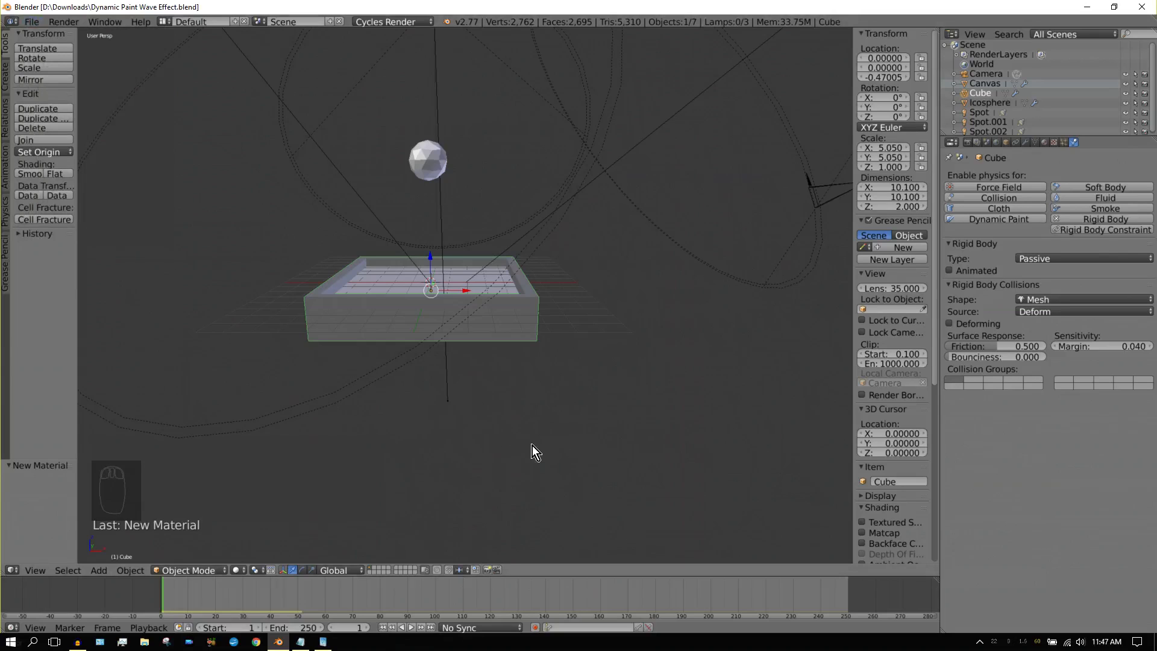
Step: Free all physics bakes from the scene's Rigid Body Cache
{"action": "left_click", "coordinate": [987, 143]}
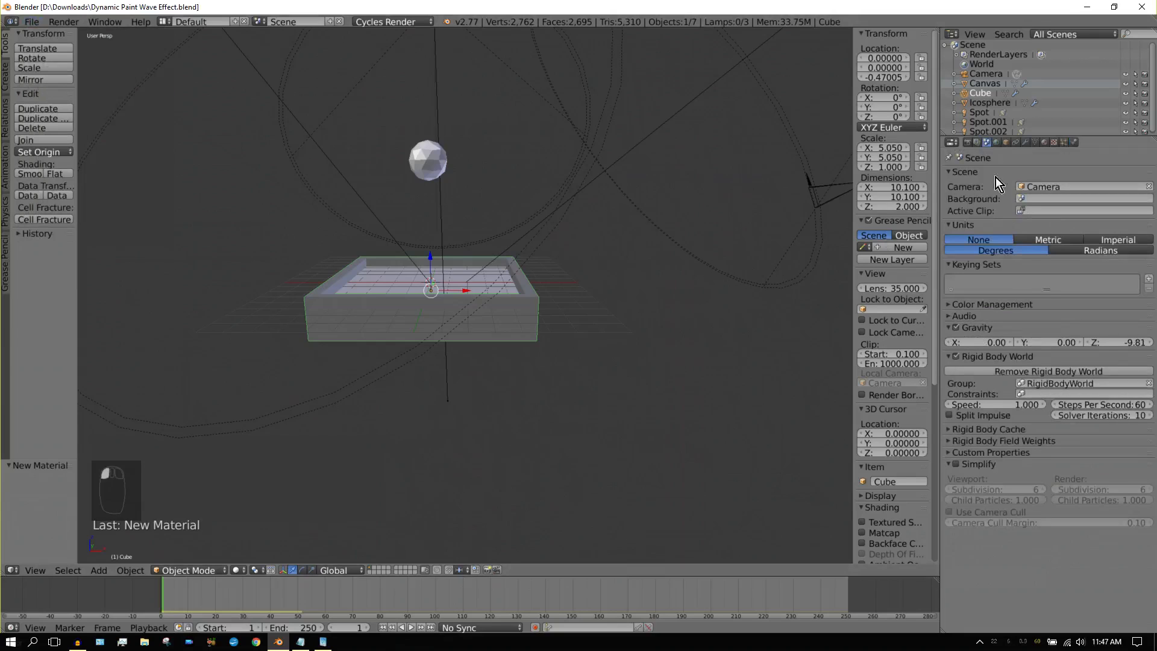
{"action": "left_click", "coordinate": [948, 429]}
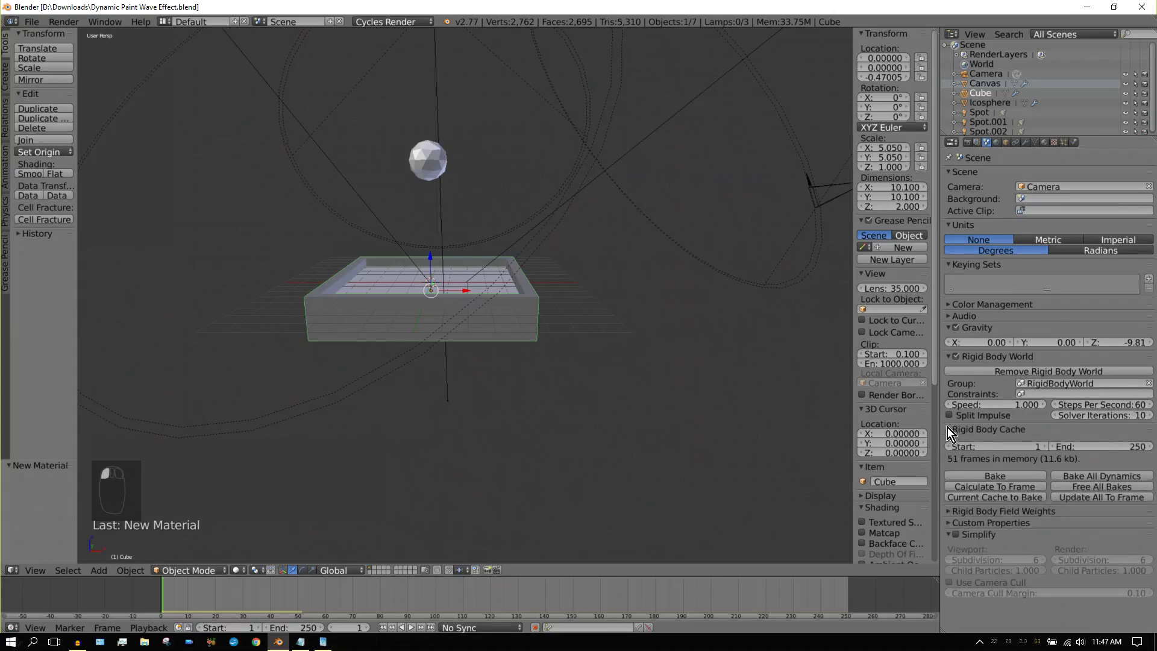
{"action": "left_click", "coordinate": [1100, 486]}
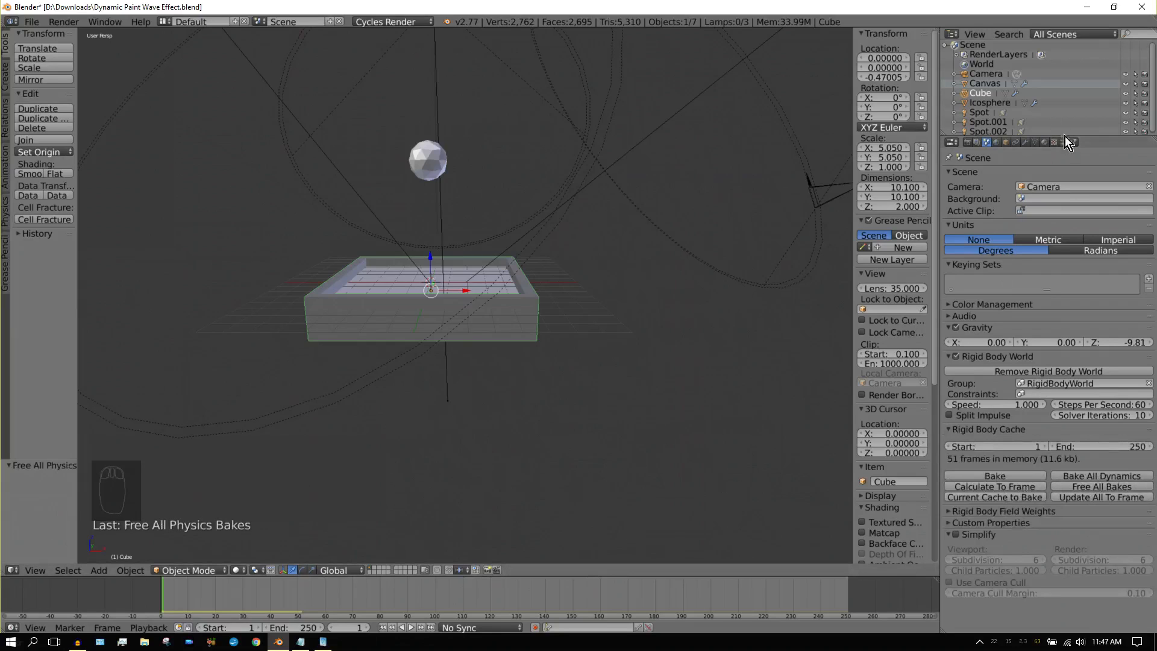
Step: Select the Canvas water surface and bake all dynamics from its Dynamic Paint Cache
{"action": "right_click", "coordinate": [485, 276]}
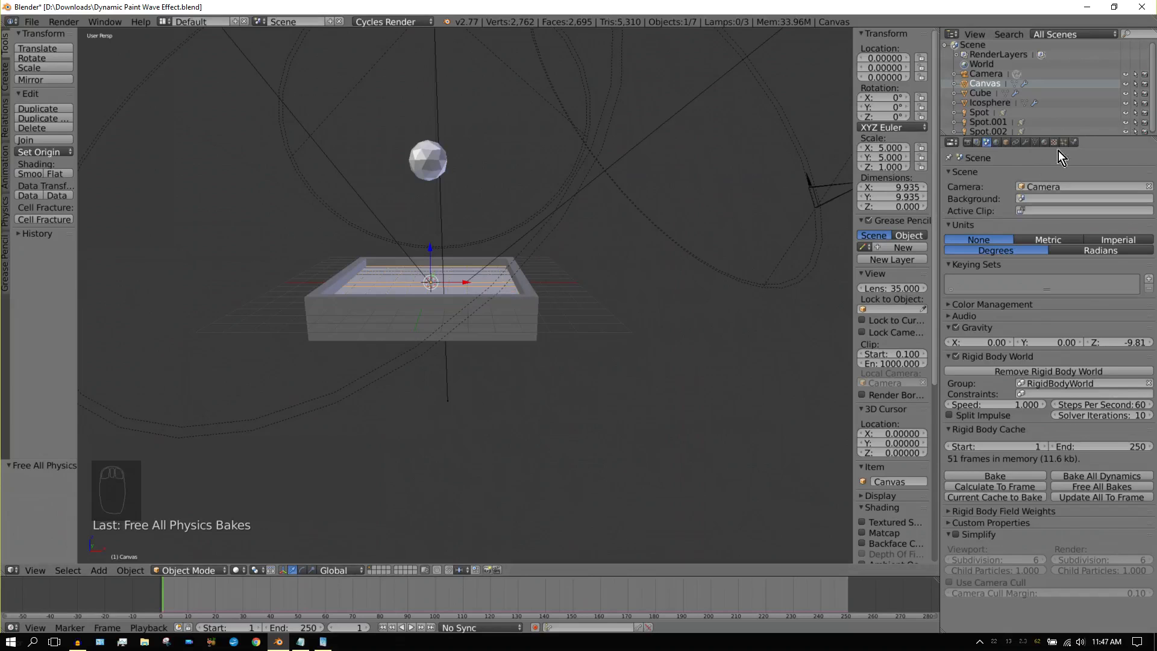
{"action": "left_click", "coordinate": [1074, 143]}
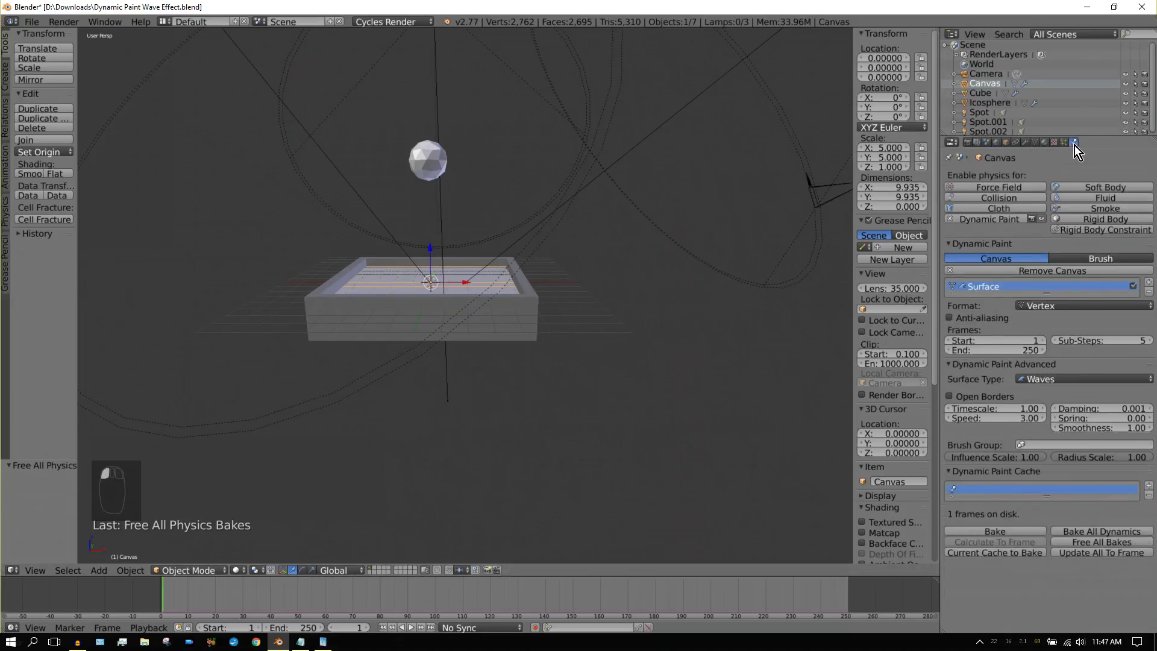
{"action": "left_click", "coordinate": [1085, 533]}
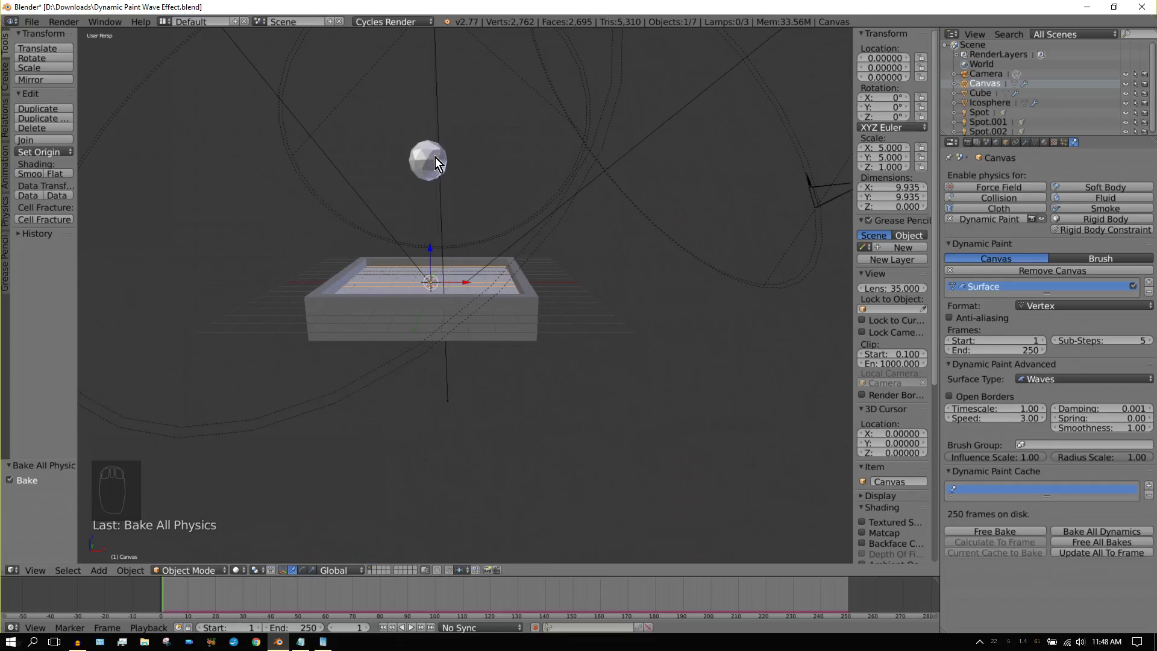
Step: Play the baked animation to about frame 90 and render that frame through the camera to check the waves
{"action": "left_click", "coordinate": [411, 628]}
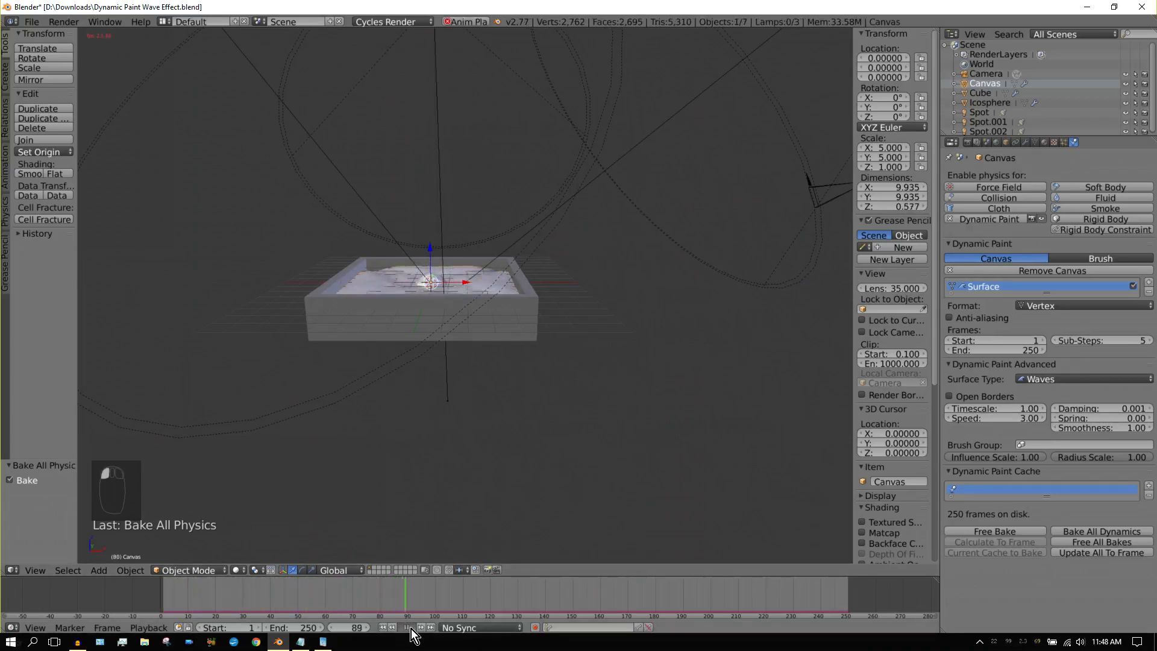
{"action": "left_click", "coordinate": [411, 628]}
{"action": "key", "text": "KP_0"}
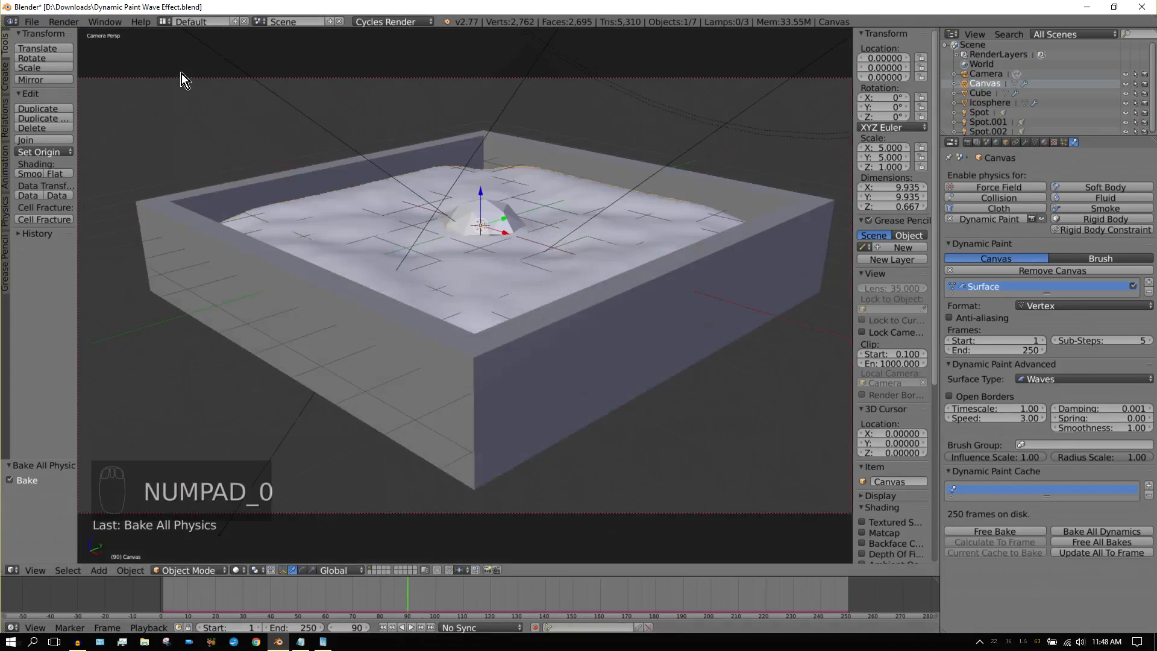
{"action": "left_click", "coordinate": [67, 24]}
{"action": "left_click", "coordinate": [79, 36]}
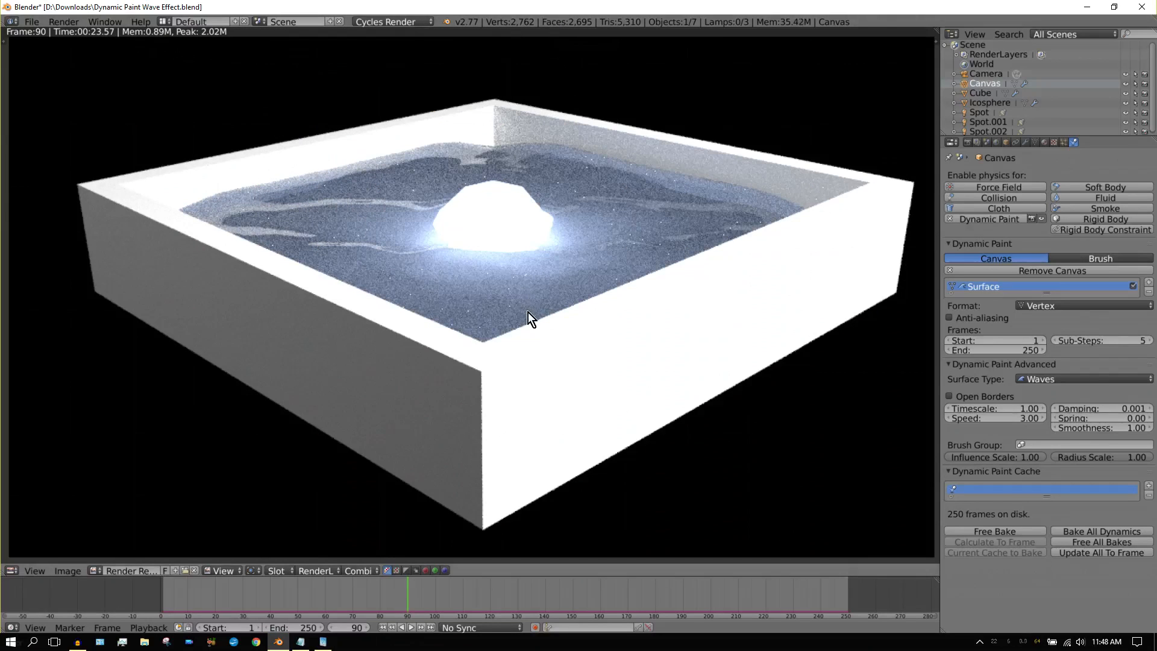
Step: Switch the render result back to the 3D View, return to frame 1 and leave the camera view
{"action": "left_click", "coordinate": [12, 573]}
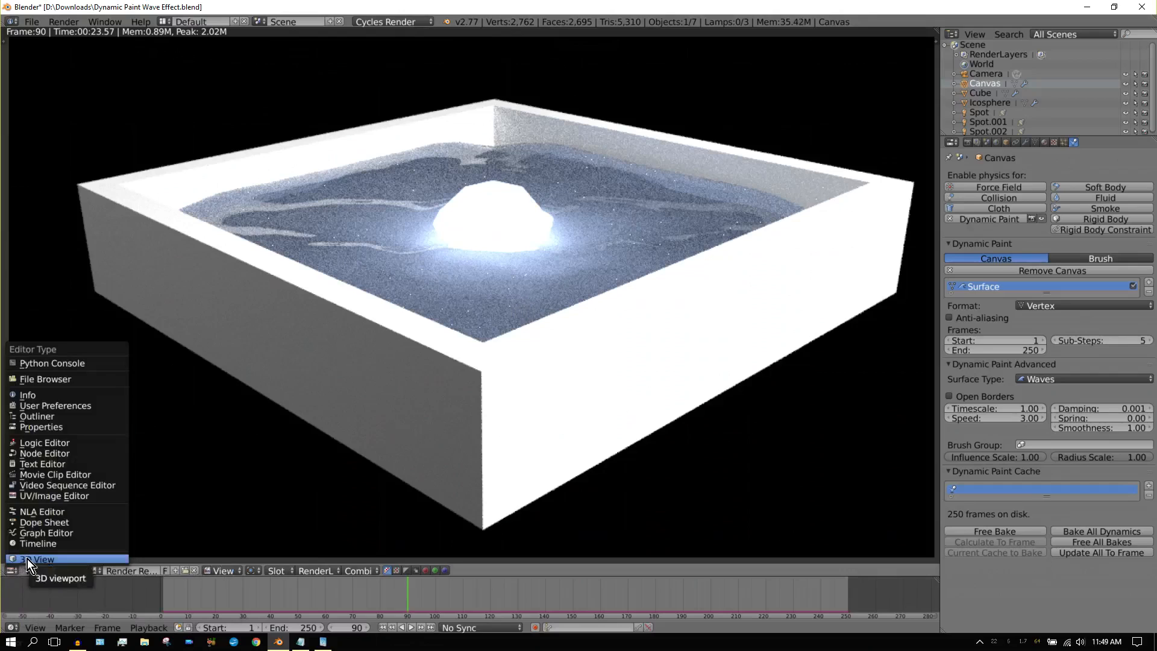
{"action": "left_click", "coordinate": [28, 559]}
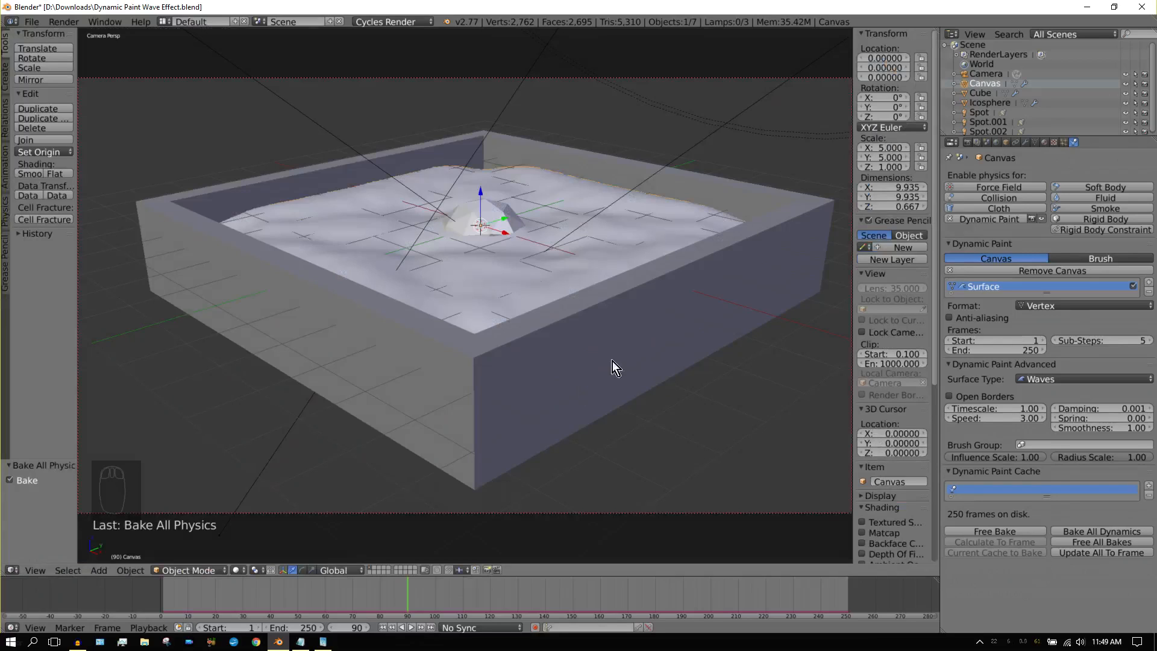
{"action": "left_click", "coordinate": [383, 628]}
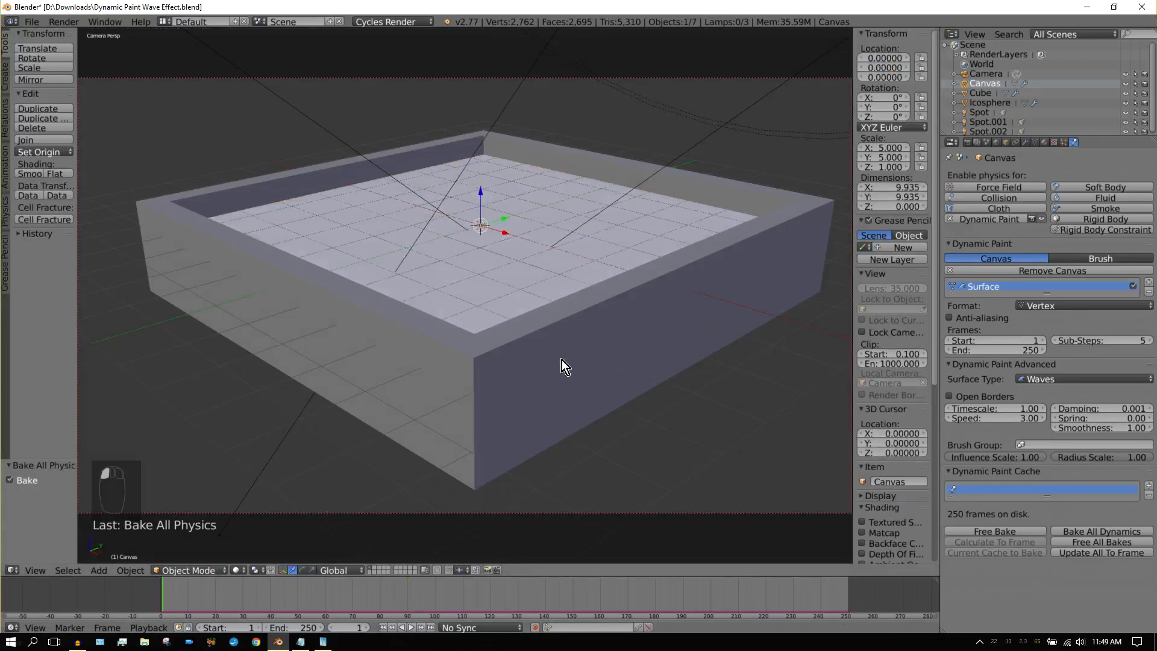
{"action": "key", "text": "KP_0"}
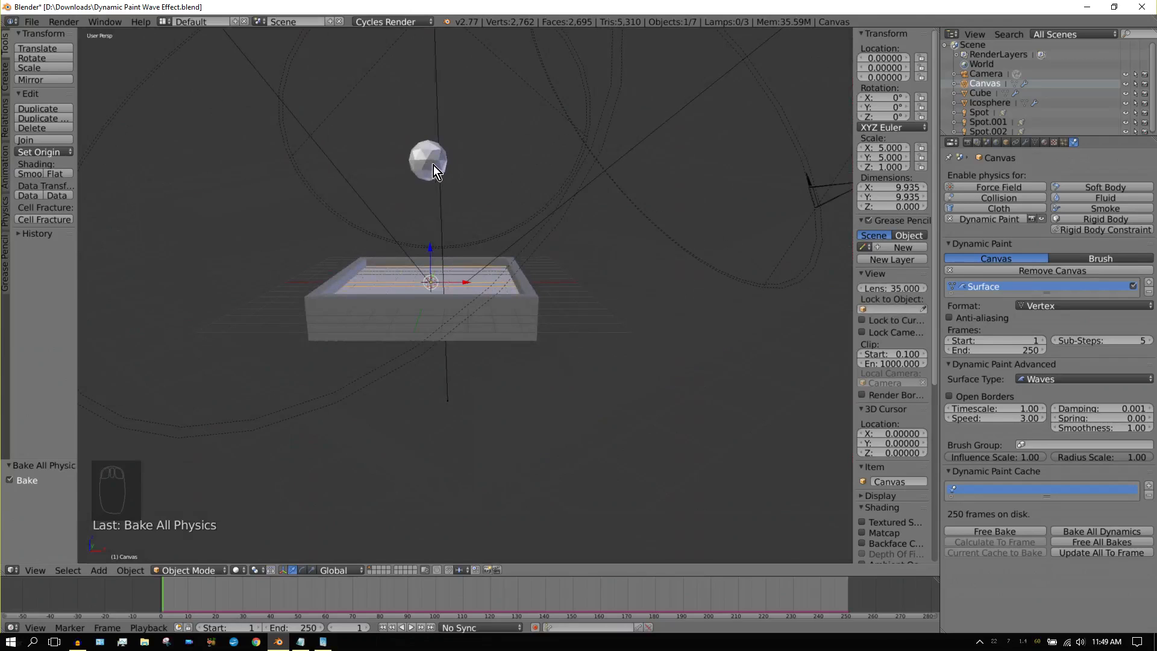
Step: Free all physics bakes from both the Canvas Dynamic Paint Cache and the scene's Rigid Body Cache
{"action": "left_click", "coordinate": [1108, 544]}
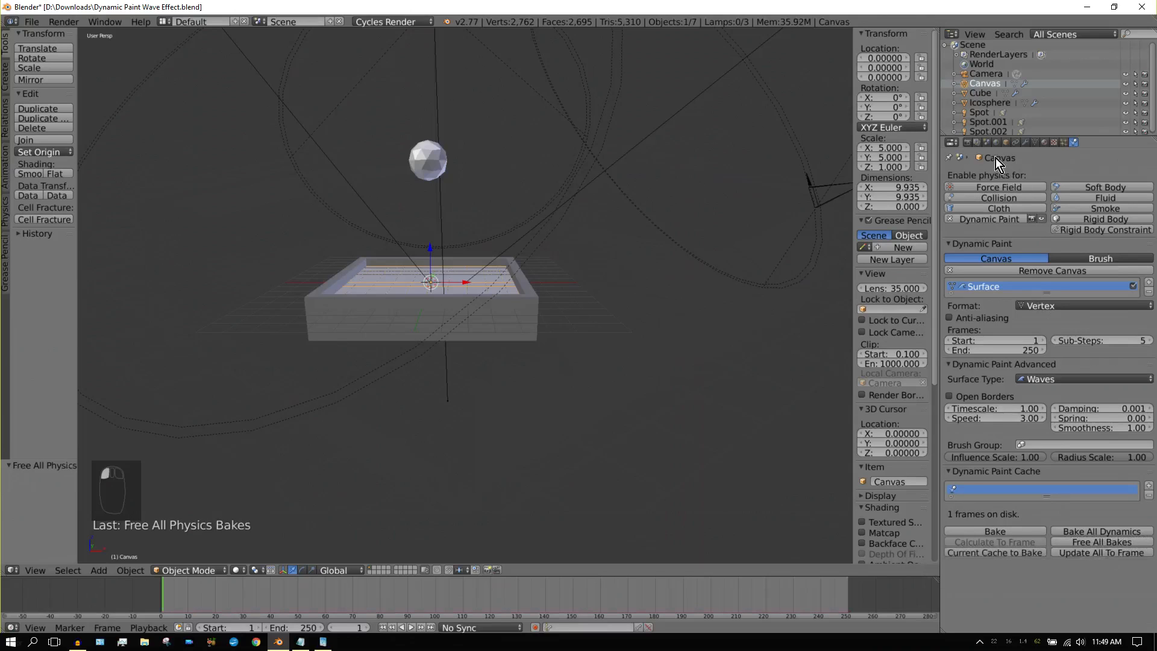
{"action": "left_click", "coordinate": [987, 143]}
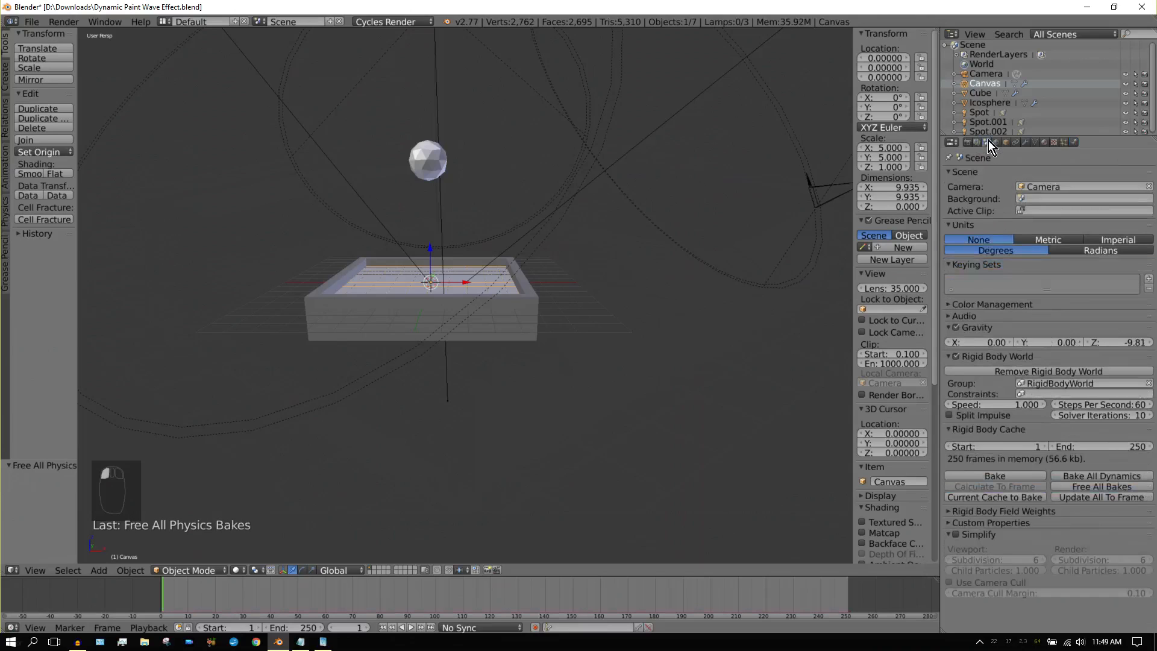
{"action": "left_click", "coordinate": [1109, 488]}
Step: Set the icosphere's X, Y and Z dimensions to 0.5 each
{"action": "right_click", "coordinate": [426, 162]}
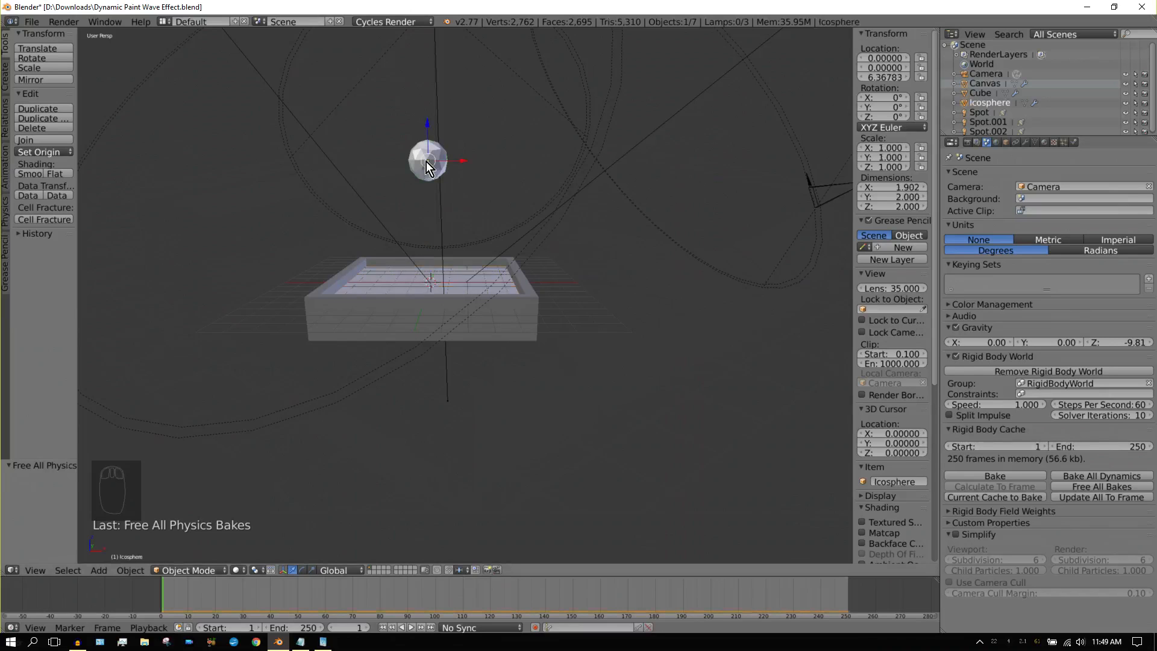
{"action": "left_click", "coordinate": [905, 189]}
{"action": "type", "text": ".5"}
{"action": "key", "text": "Return"}
{"action": "left_click", "coordinate": [905, 200]}
{"action": "type", "text": ".5"}
{"action": "key", "text": "Return"}
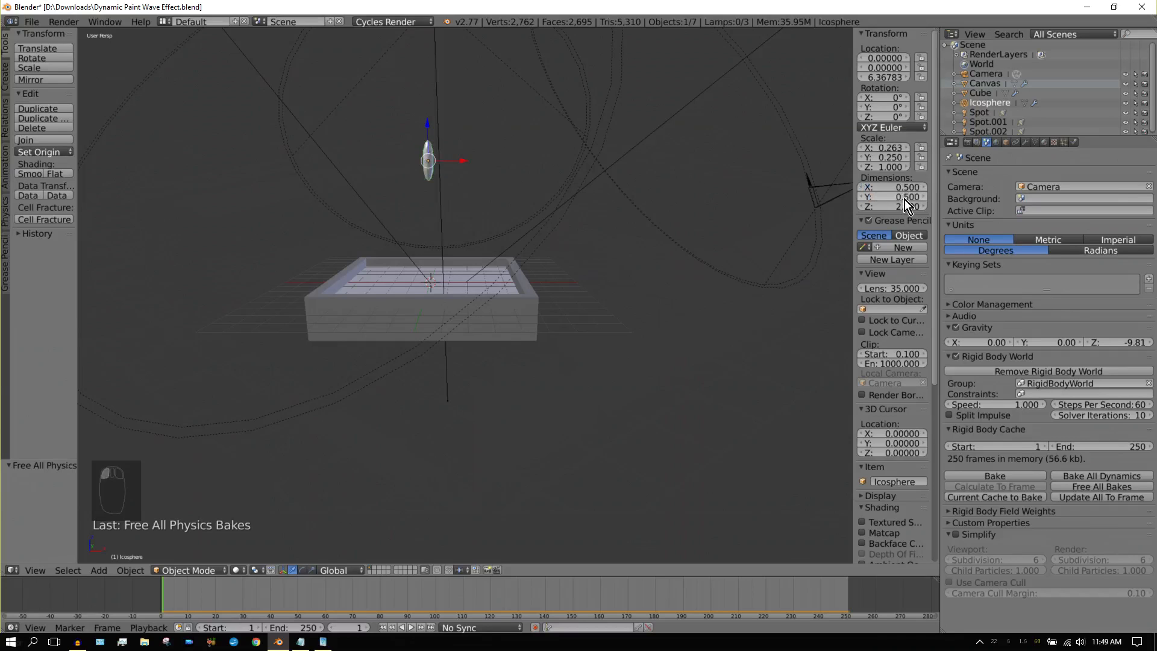
{"action": "left_click", "coordinate": [907, 208]}
{"action": "type", "text": ".5"}
{"action": "key", "text": "Return"}
Step: In top view, duplicate the icosphere and move the copy about 2.31 units along positive X
{"action": "key", "text": "KP_7"}
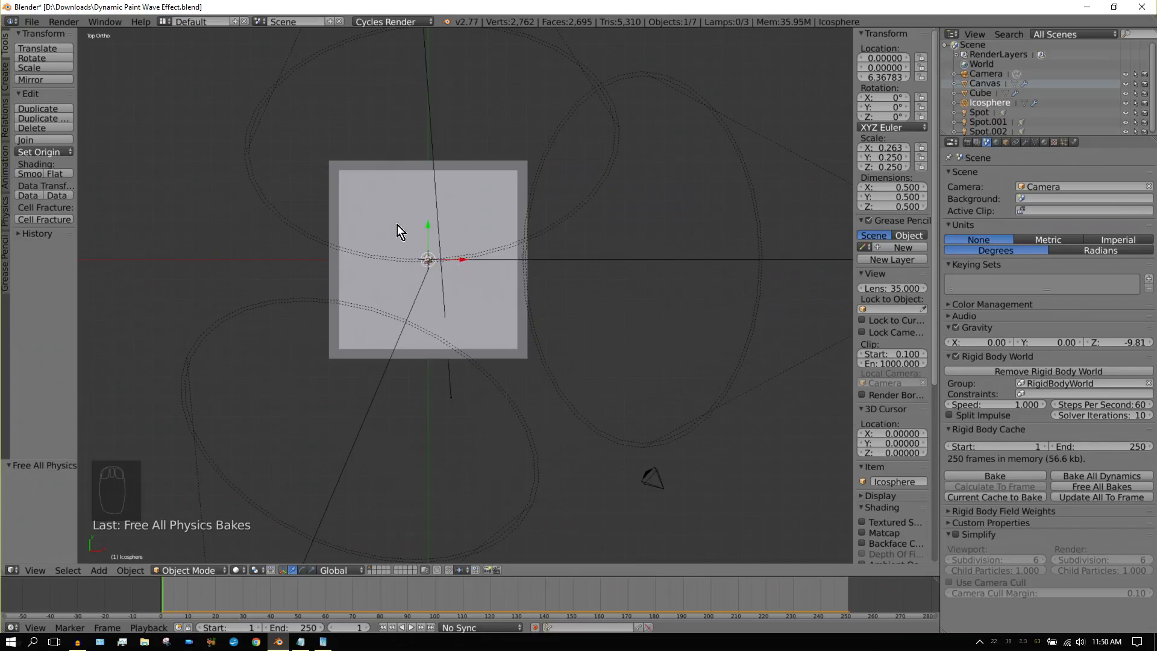
{"action": "left_click", "coordinate": [54, 111]}
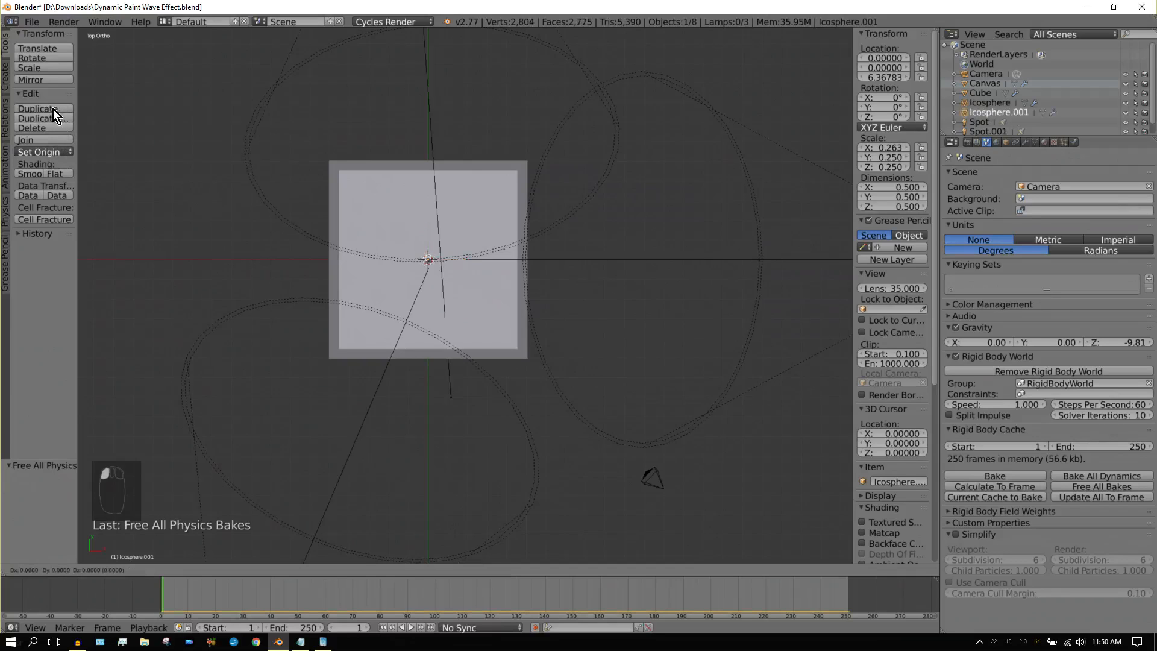
{"action": "left_click", "coordinate": [53, 110]}
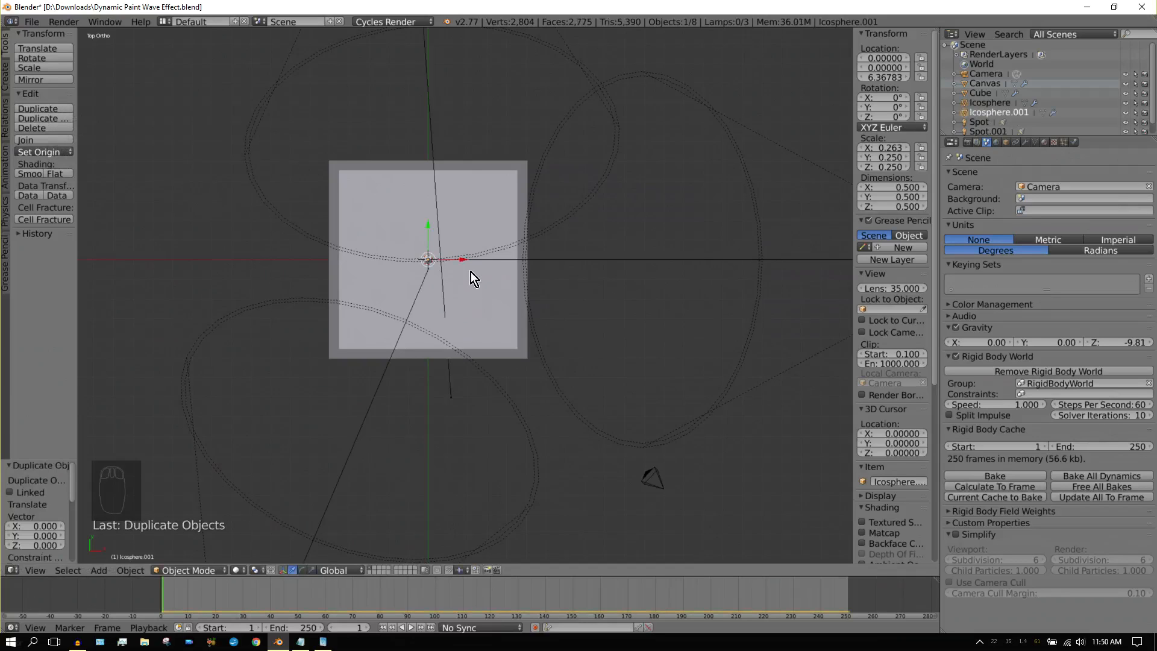
{"action": "key", "text": "x"}
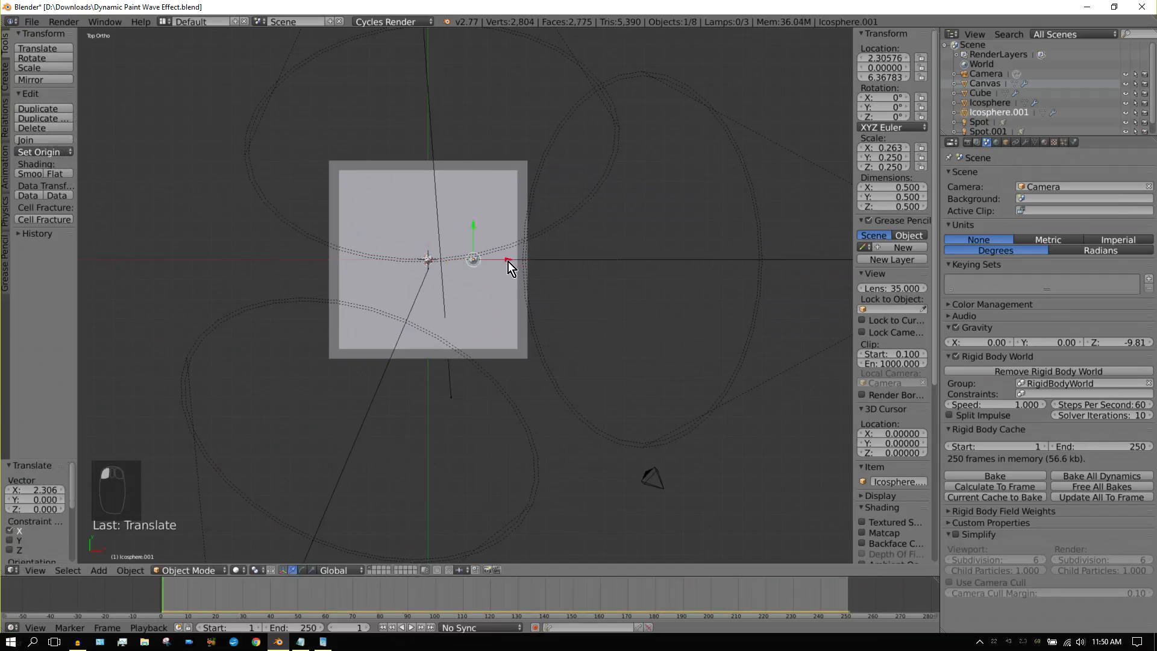
{"action": "left_click", "coordinate": [508, 262]}
Step: Add two more icosphere copies over the pool, at about X 2.31, Y 2.45 and X -0.02, Y 2.45
{"action": "left_click", "coordinate": [62, 111]}
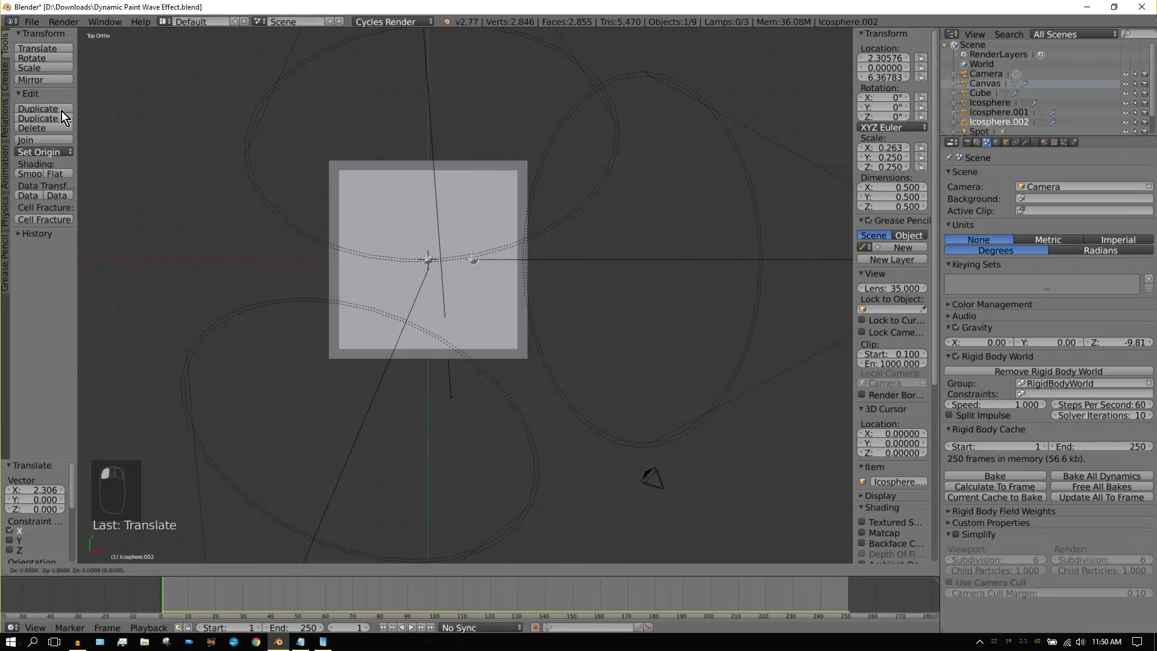
{"action": "left_click", "coordinate": [61, 111]}
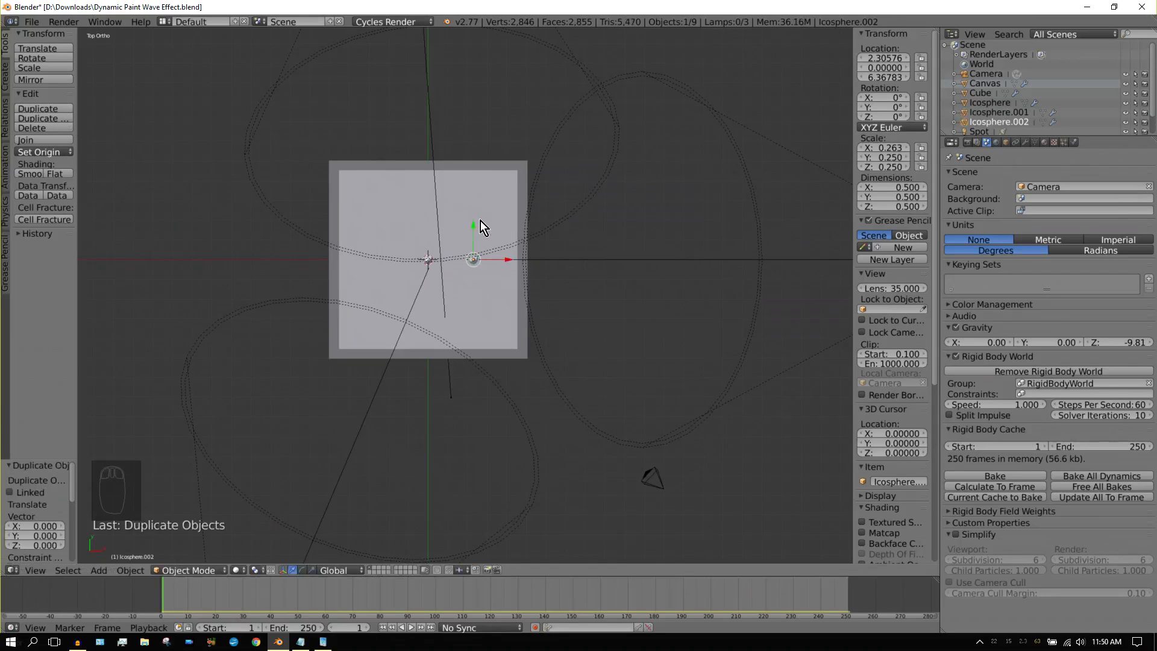
{"action": "left_click_drag", "start_coordinate": [475, 226], "coordinate": [476, 177]}
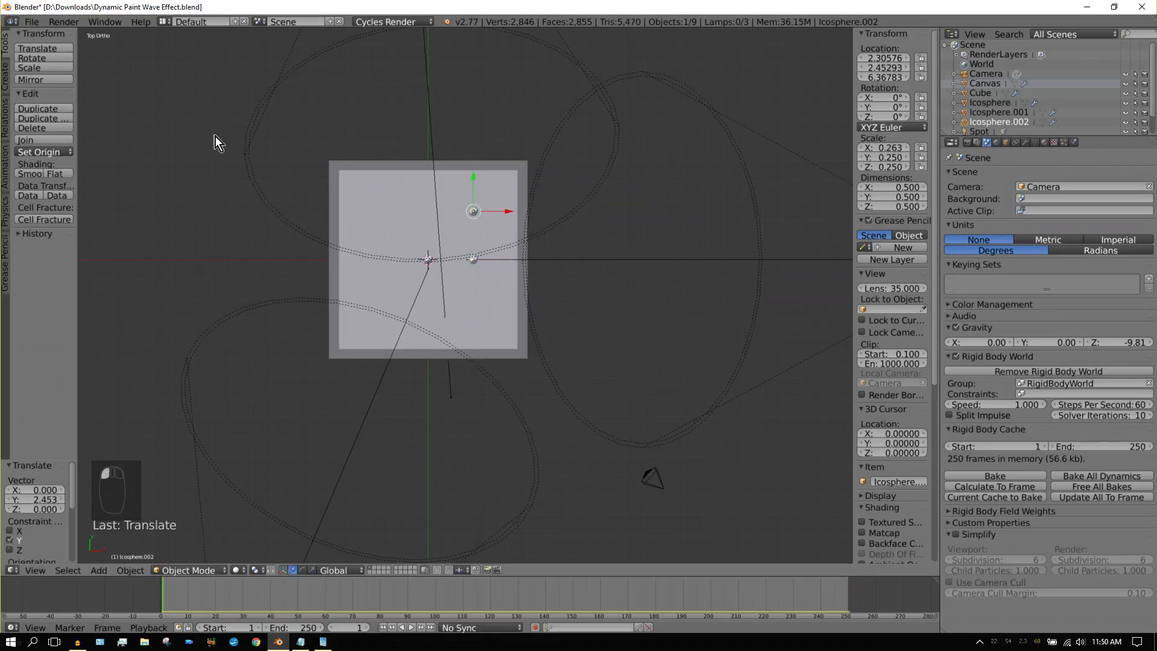
{"action": "left_click", "coordinate": [56, 108]}
{"action": "left_click", "coordinate": [55, 108]}
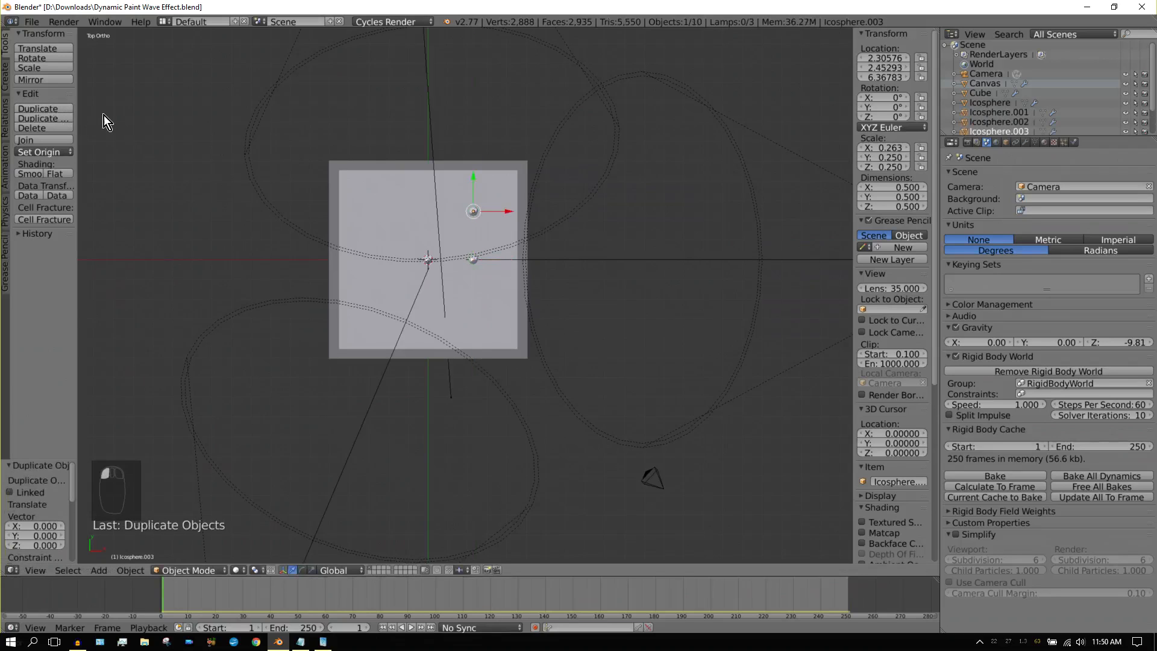
{"action": "left_click_drag", "start_coordinate": [508, 212], "coordinate": [462, 212]}
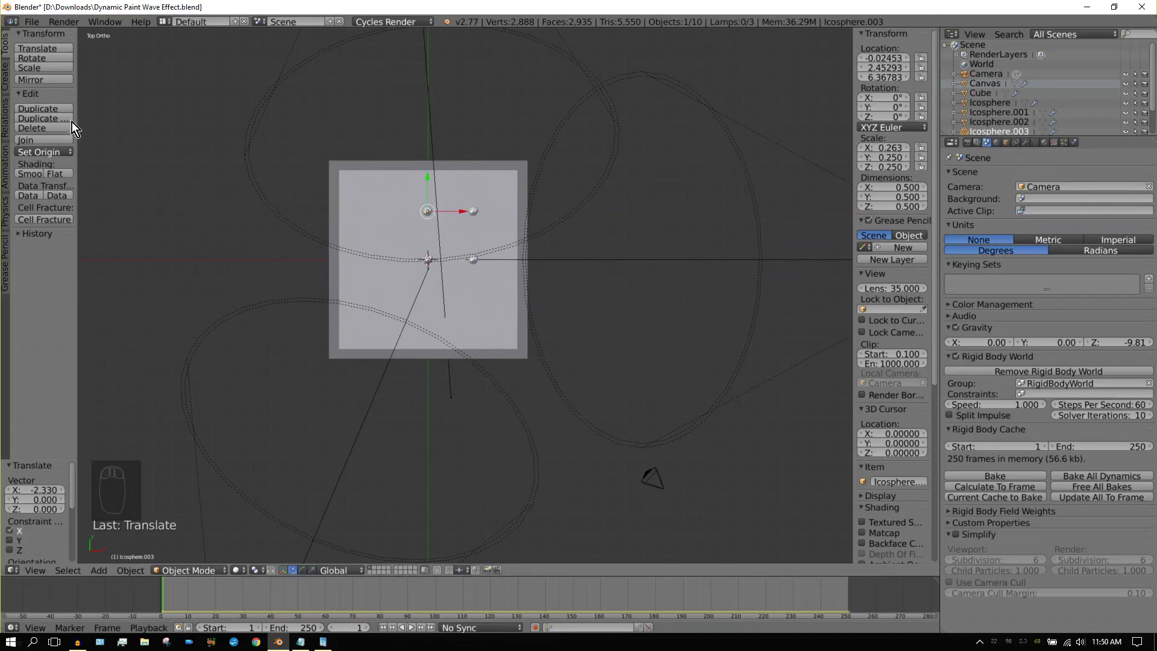
Step: Duplicate the icosphere twice more, placing the copies at about X -3.04, Y 2.45 and X -3.04, Y -2.11
{"action": "left_click", "coordinate": [39, 109]}
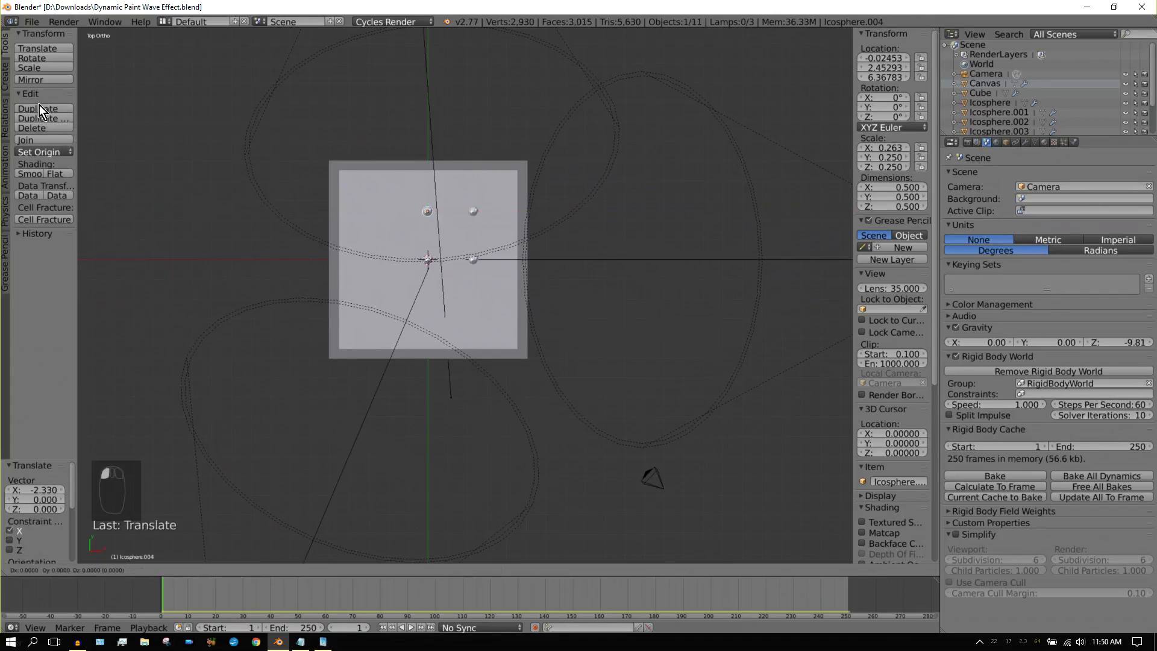
{"action": "right_click", "coordinate": [39, 105]}
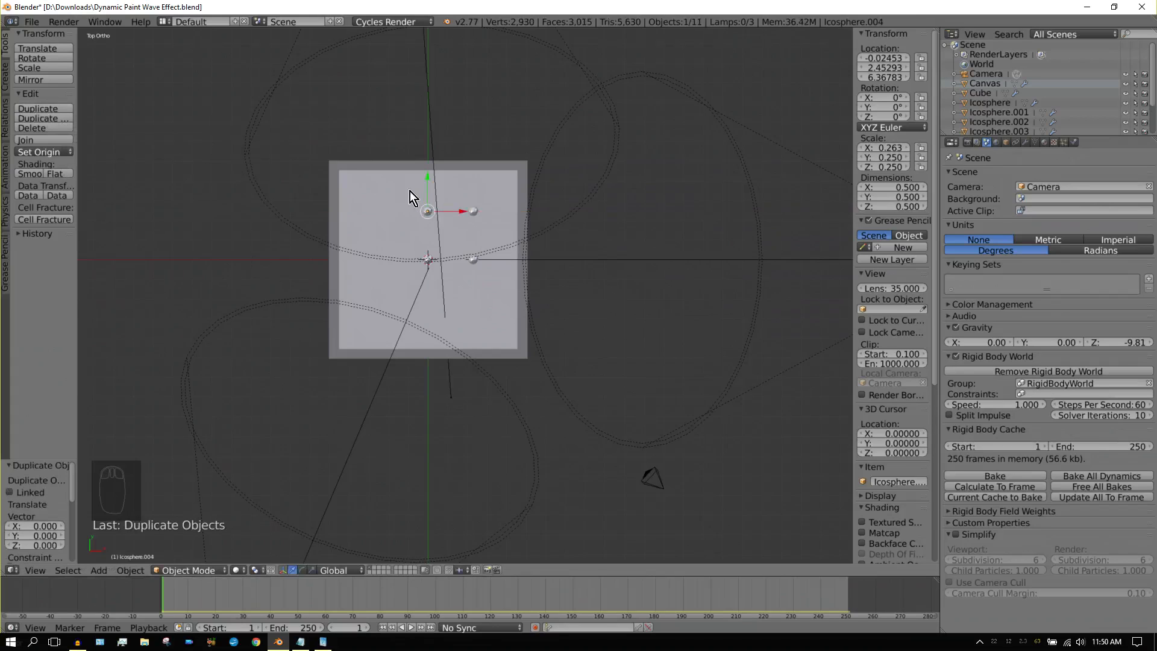
{"action": "left_click_drag", "start_coordinate": [462, 212], "coordinate": [403, 212]}
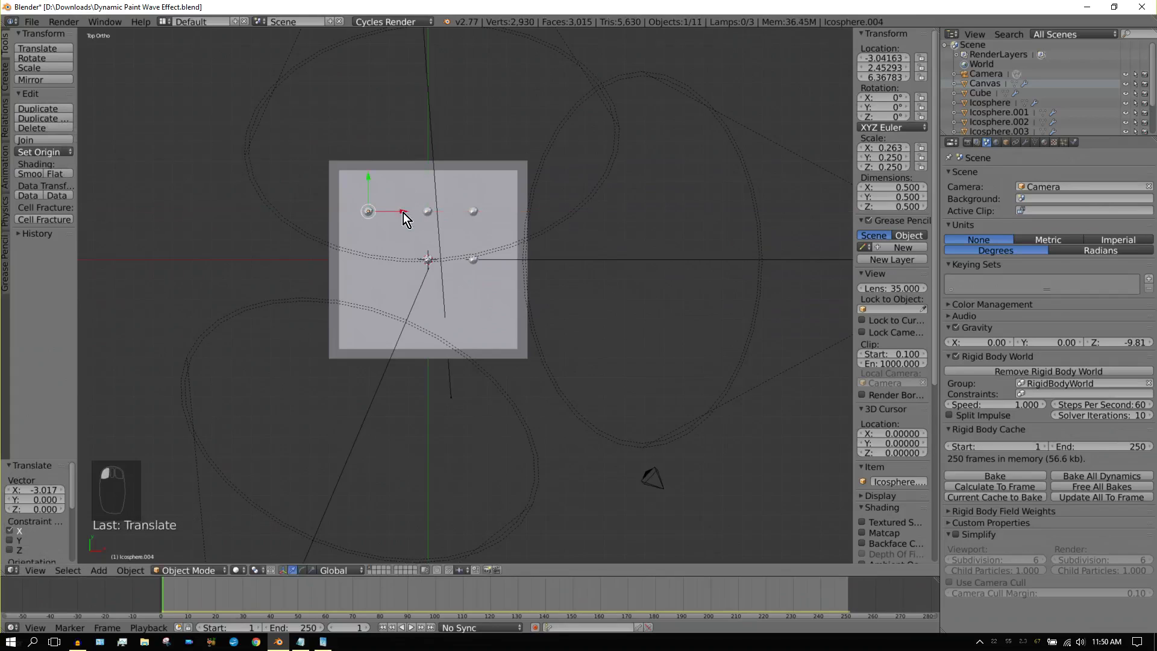
{"action": "left_click", "coordinate": [52, 110]}
{"action": "right_click", "coordinate": [52, 110]}
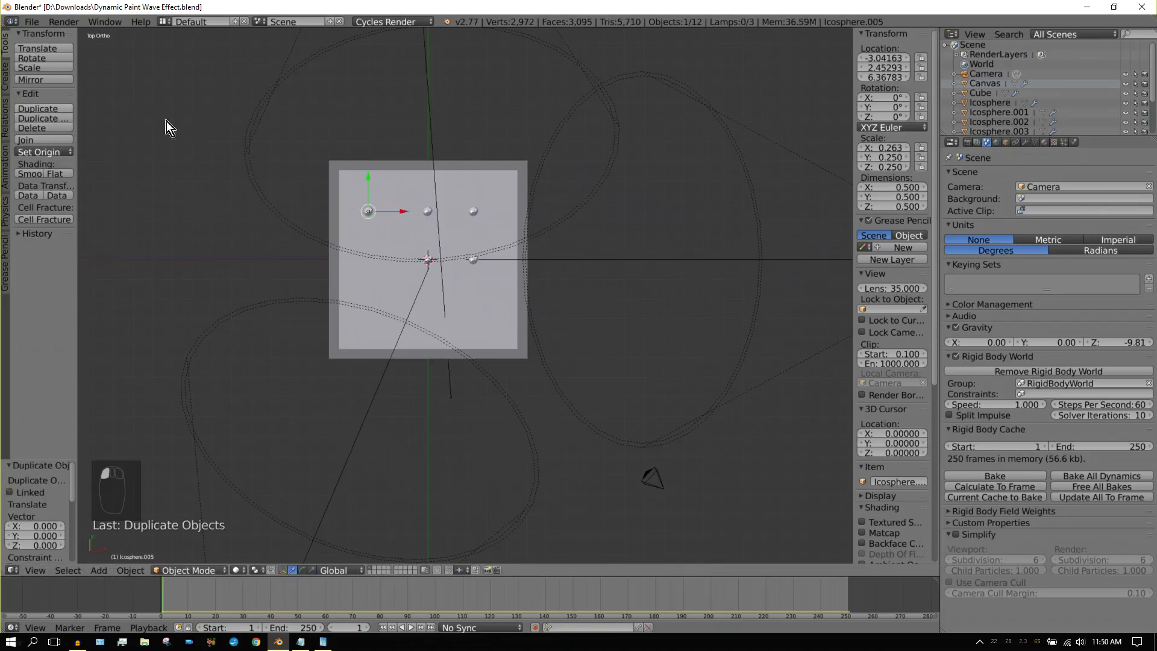
{"action": "left_click_drag", "start_coordinate": [369, 176], "coordinate": [366, 266]}
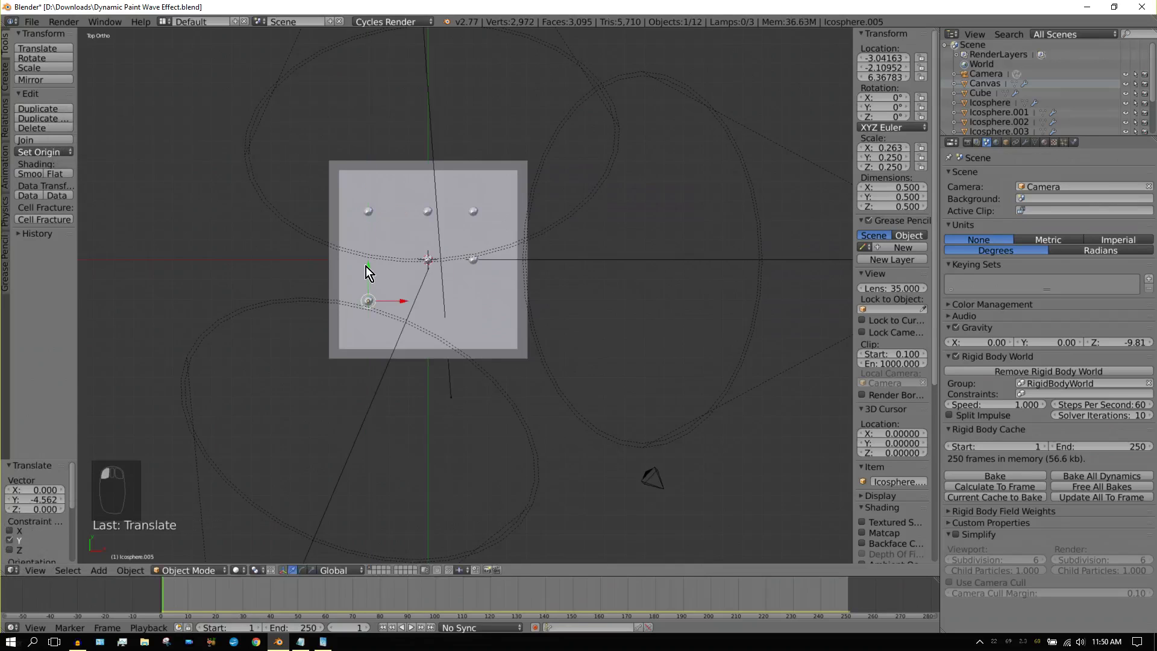
Step: Place two further icosphere duplicates over the pool at about X -3.04, Y -0.07 and X 0, Y -2.28
{"action": "left_click", "coordinate": [39, 108]}
{"action": "left_click", "coordinate": [39, 103]}
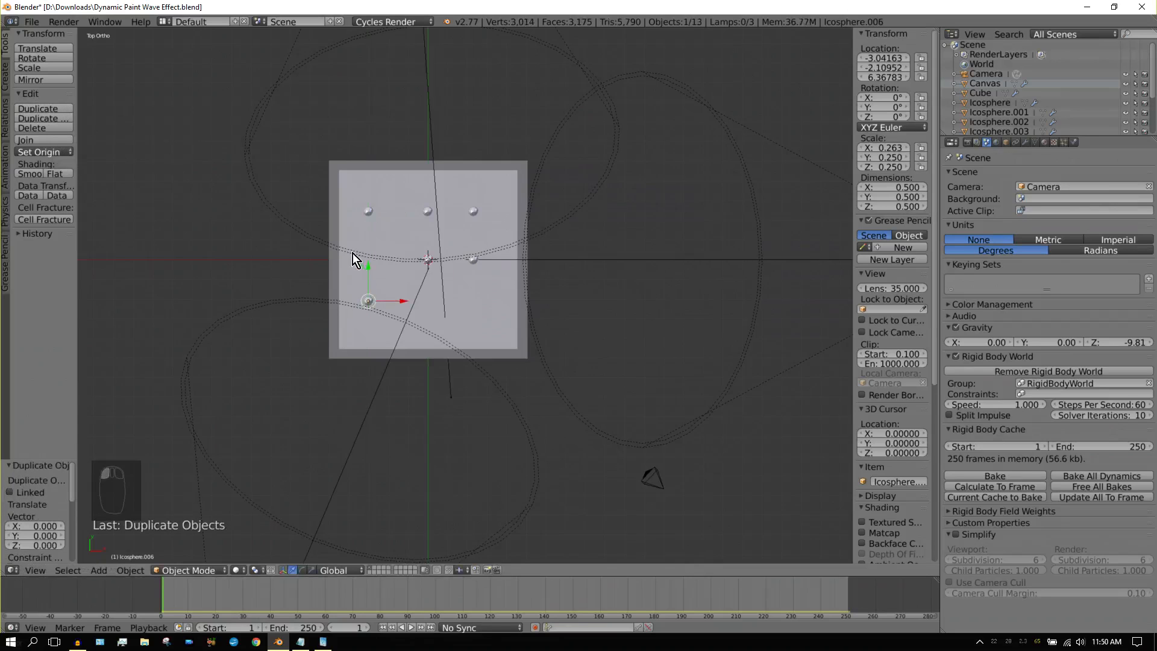
{"action": "left_click_drag", "start_coordinate": [371, 270], "coordinate": [374, 231]}
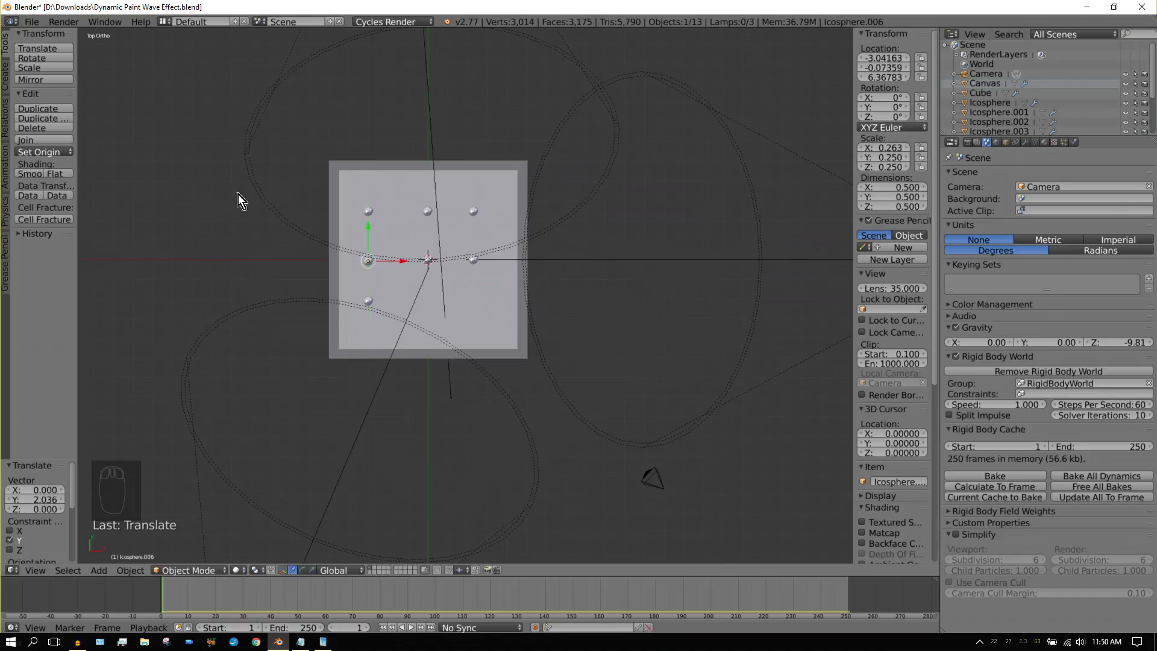
{"action": "left_click", "coordinate": [47, 107]}
{"action": "left_click", "coordinate": [47, 106]}
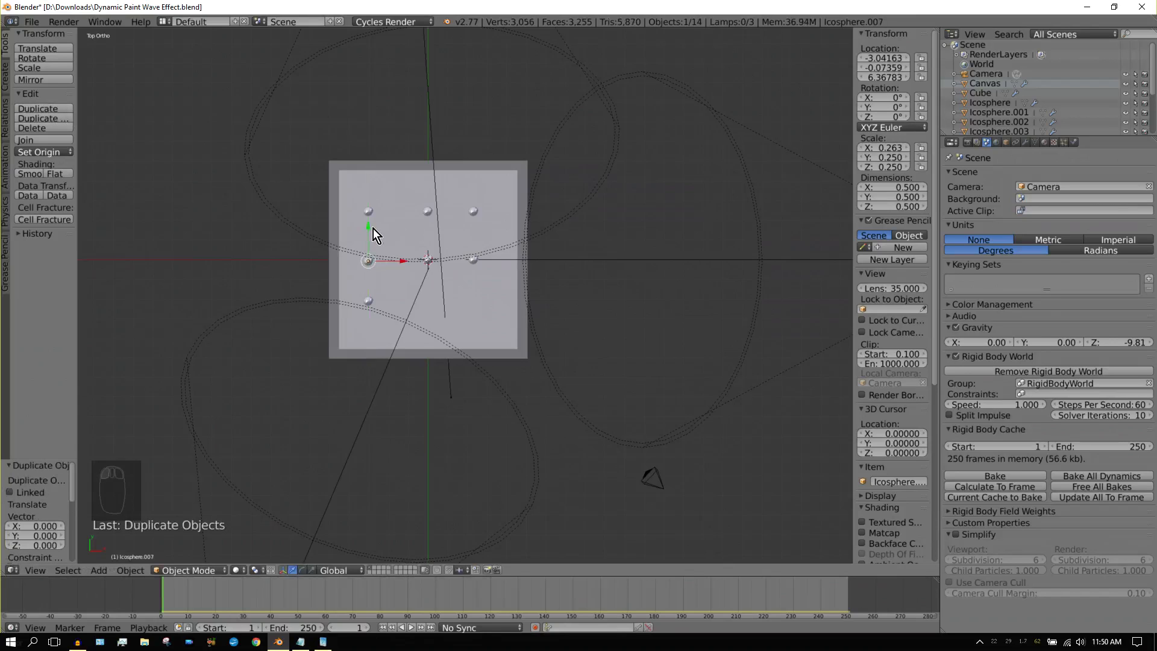
{"action": "left_click_drag", "start_coordinate": [367, 228], "coordinate": [462, 338]}
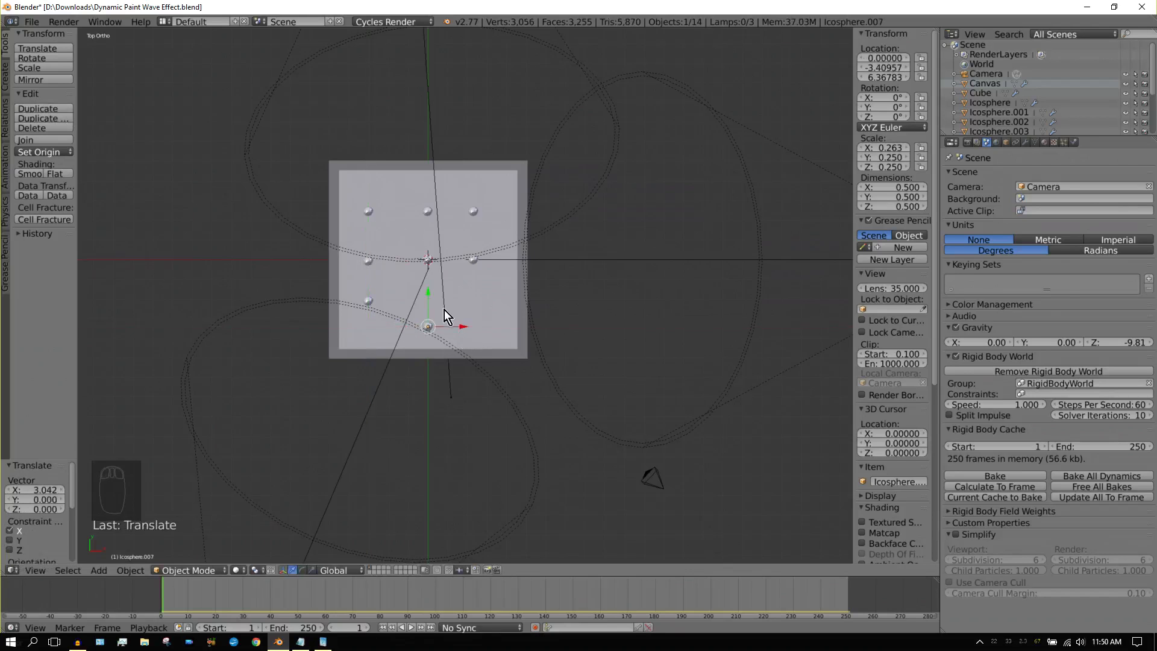
{"action": "left_click_drag", "start_coordinate": [432, 298], "coordinate": [431, 271]}
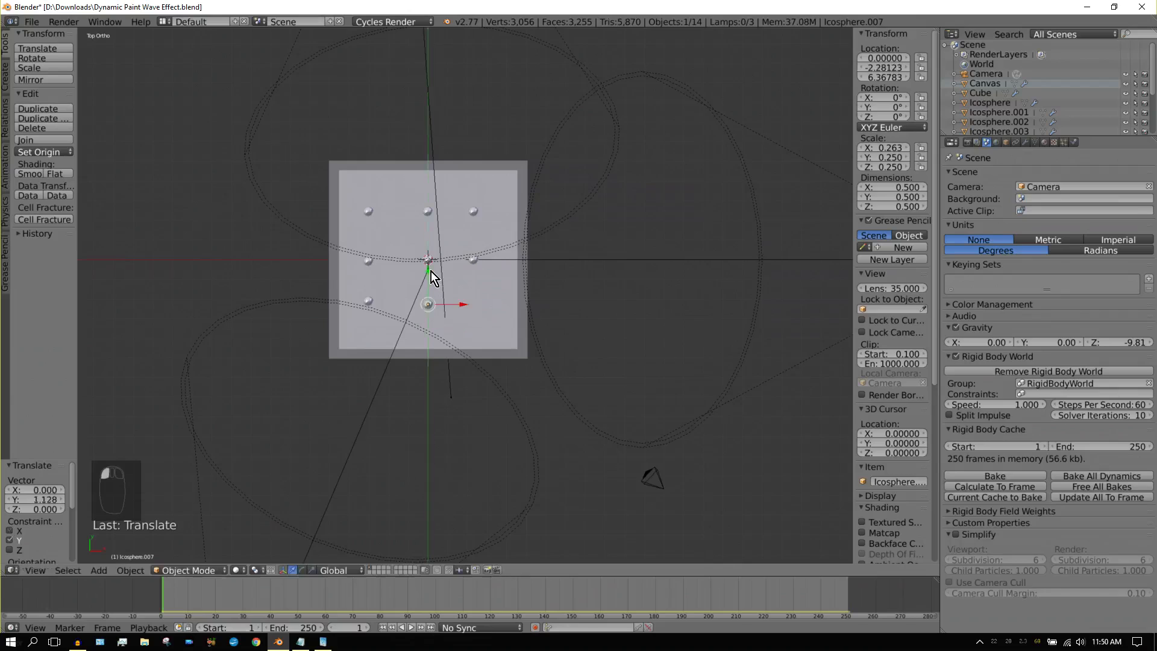
Step: Duplicate the last icosphere and move the copy about 2.33 units along positive X to complete the three-by-three grid
{"action": "left_click", "coordinate": [39, 108]}
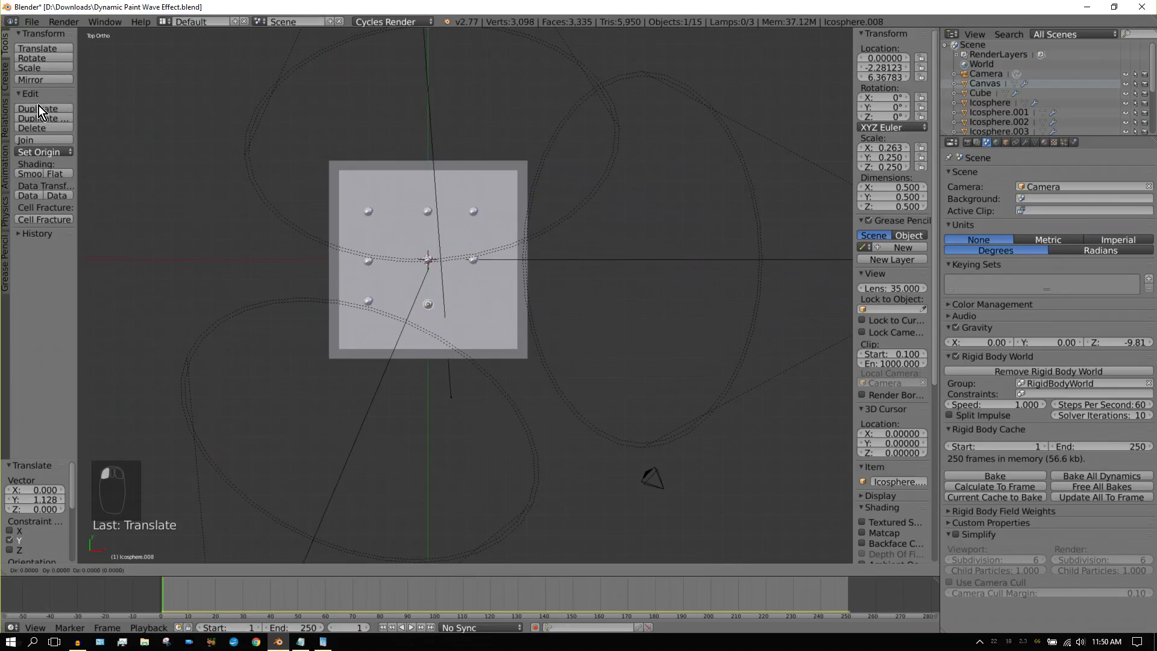
{"action": "right_click", "coordinate": [38, 106]}
{"action": "left_click_drag", "start_coordinate": [463, 305], "coordinate": [507, 310]}
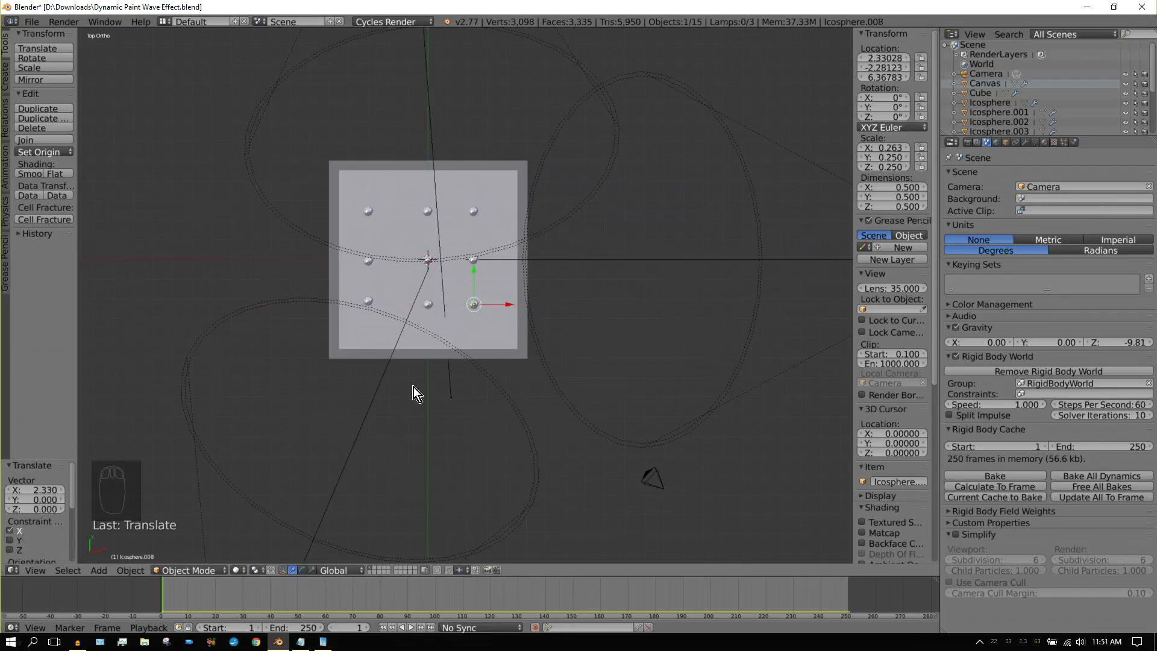
Step: Raise the front-right icosphere of the grid by about 4.13 units along Z
{"action": "key", "text": "KP_2"}
{"action": "key", "text": "KP_2"}
{"action": "key", "text": "KP_2"}
{"action": "key", "text": "KP_2"}
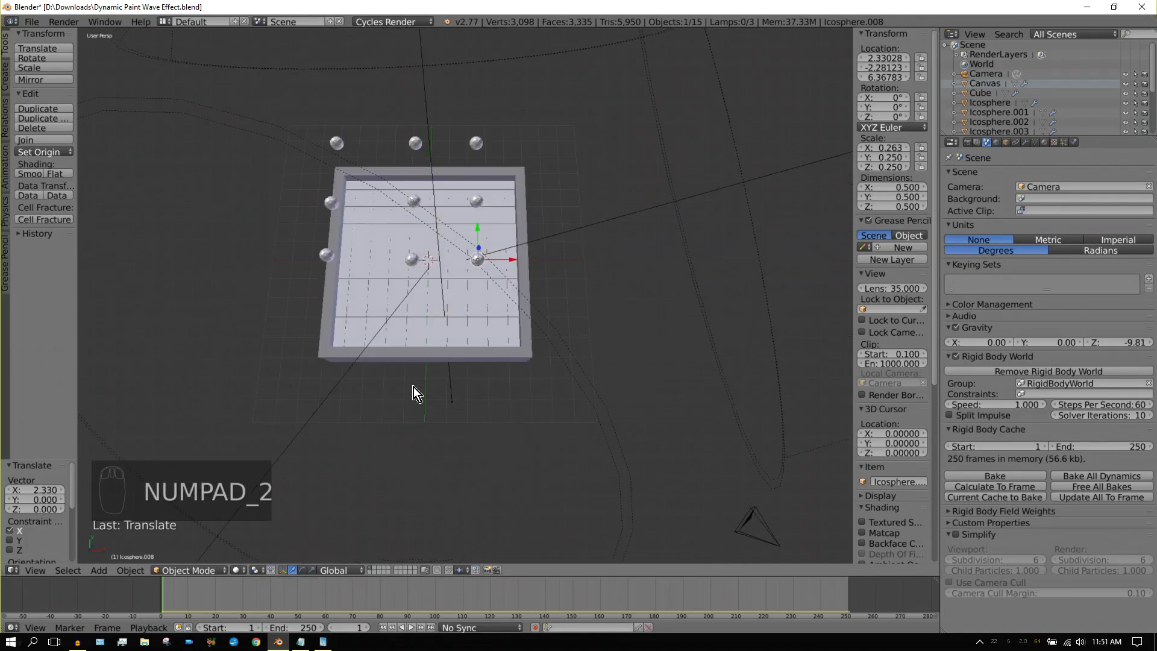
{"action": "key", "text": "KP_2"}
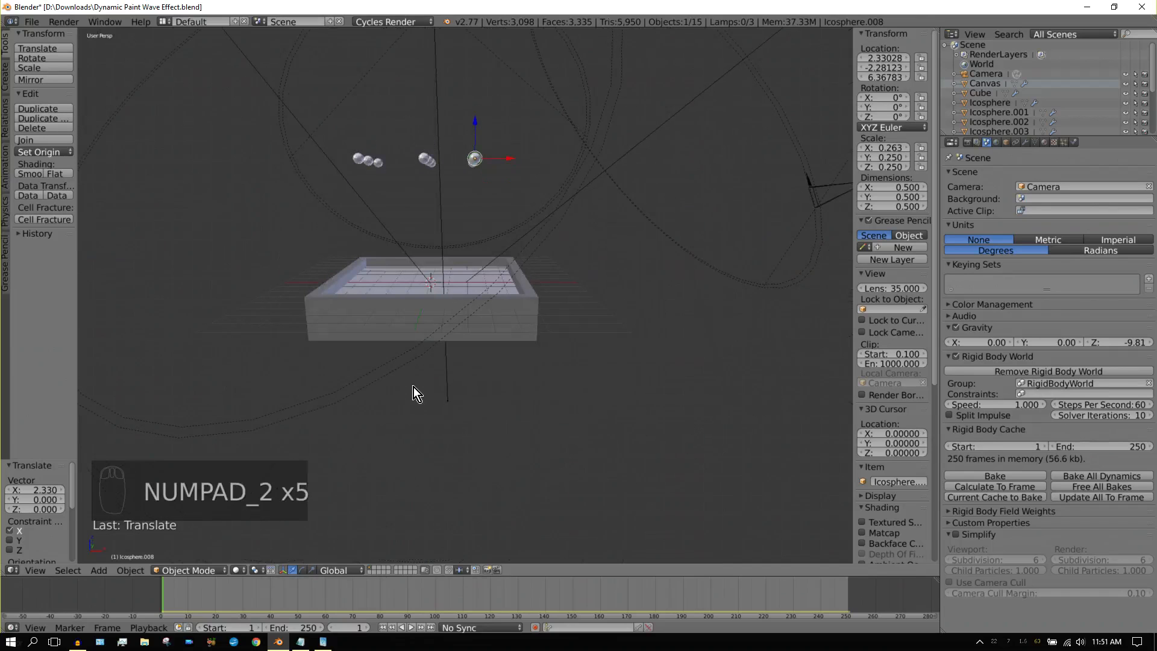
{"action": "key", "text": "KP_8"}
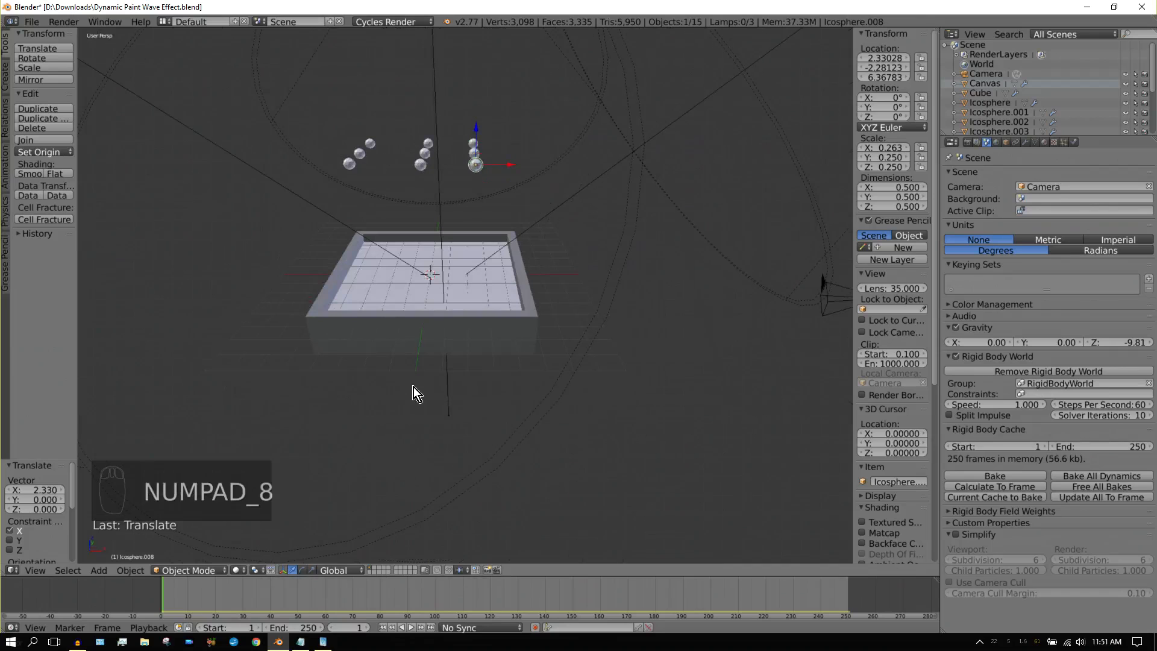
{"action": "key", "text": "ctrl+KP_8"}
{"action": "key", "text": "ctrl+KP_8"}
{"action": "key", "text": "ctrl+KP_8"}
{"action": "key", "text": "ctrl+KP_8"}
{"action": "key", "text": "ctrl+KP_8"}
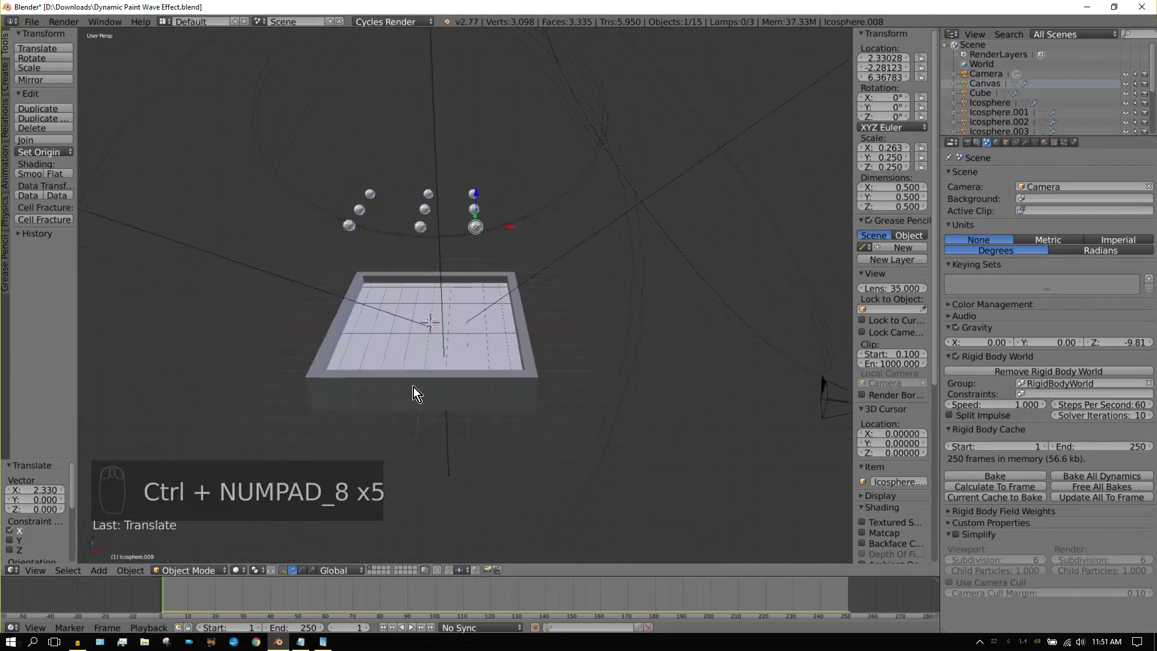
{"action": "key", "text": "ctrl+KP_8"}
{"action": "key", "text": "ctrl+KP_8"}
{"action": "key", "text": "ctrl+KP_8"}
{"action": "key", "text": "ctrl+KP_8"}
{"action": "key", "text": "ctrl+KP_8"}
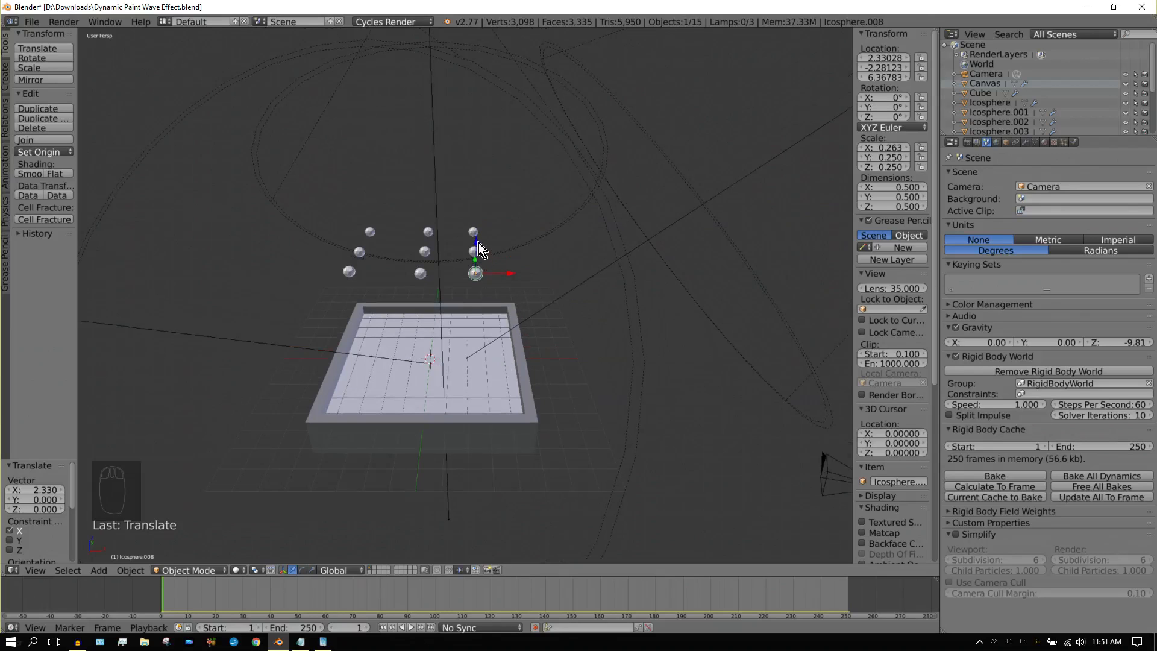
{"action": "left_click_drag", "start_coordinate": [479, 244], "coordinate": [486, 146]}
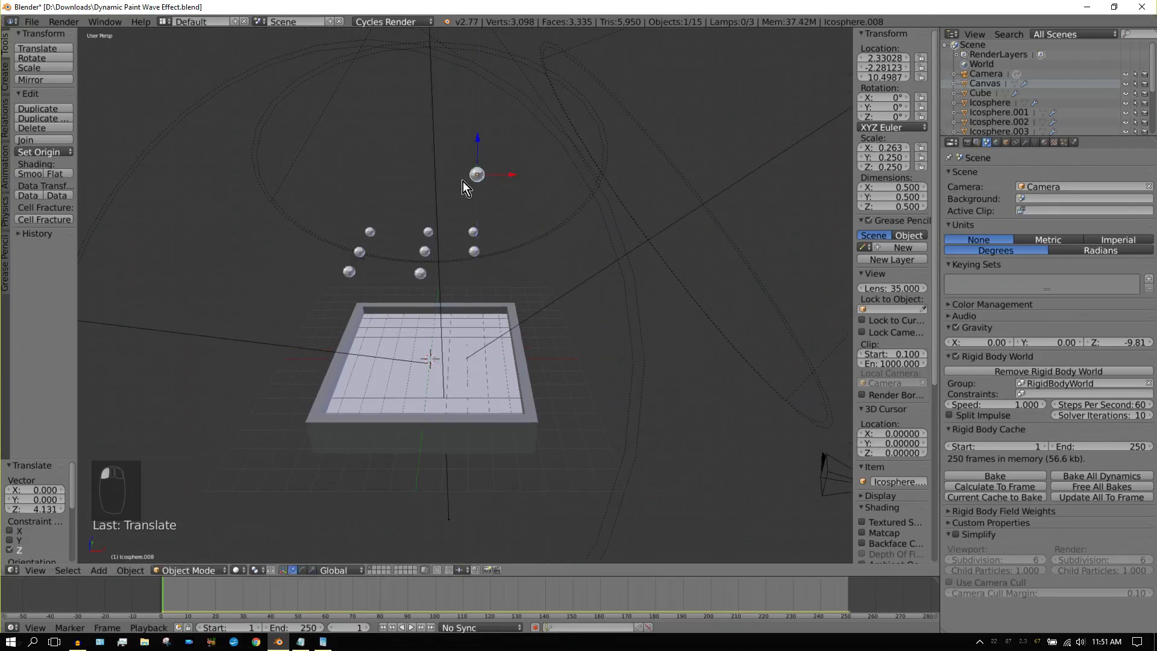
Step: Raise the back-middle icosphere slightly and the front-middle one by about 5.24 units along Z
{"action": "right_click", "coordinate": [432, 234]}
{"action": "left_click_drag", "start_coordinate": [429, 200], "coordinate": [428, 173]}
{"action": "right_click", "coordinate": [419, 276]}
{"action": "left_click_drag", "start_coordinate": [419, 241], "coordinate": [425, 110]}
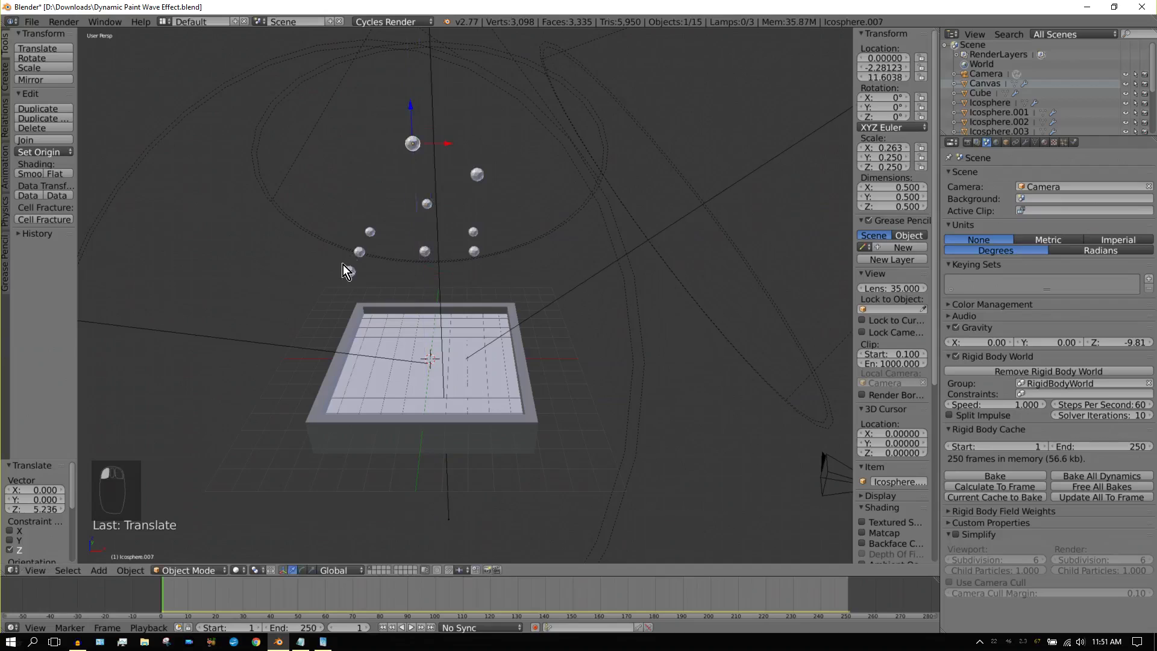
Step: Raise the middle-left icosphere high above the pool and the front-left one by about 3.65 units along Z
{"action": "right_click", "coordinate": [361, 251]}
{"action": "left_click_drag", "start_coordinate": [356, 217], "coordinate": [353, 77]}
{"action": "right_click", "coordinate": [347, 275]}
{"action": "left_click_drag", "start_coordinate": [346, 241], "coordinate": [343, 154]}
Step: Lower the middle-right icosphere about 1.90 units along Z, and raise the back-right one about 0.78 and the back-left one about 0.83
{"action": "right_click", "coordinate": [474, 252]}
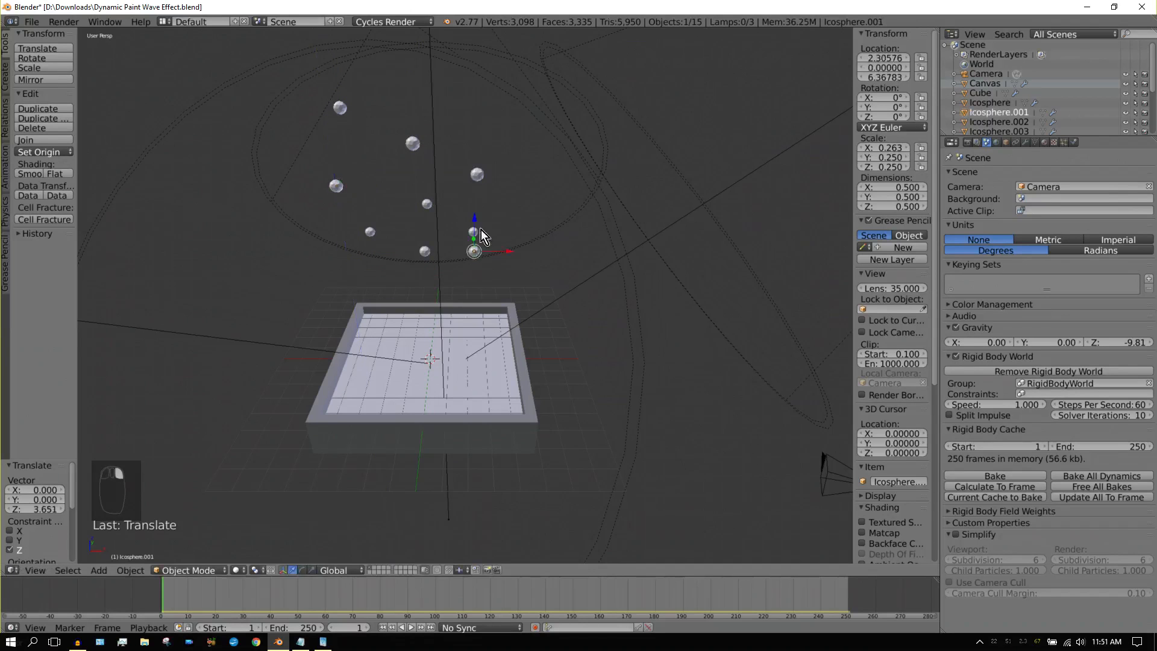
{"action": "left_click_drag", "start_coordinate": [476, 220], "coordinate": [478, 256]}
{"action": "right_click", "coordinate": [476, 233]}
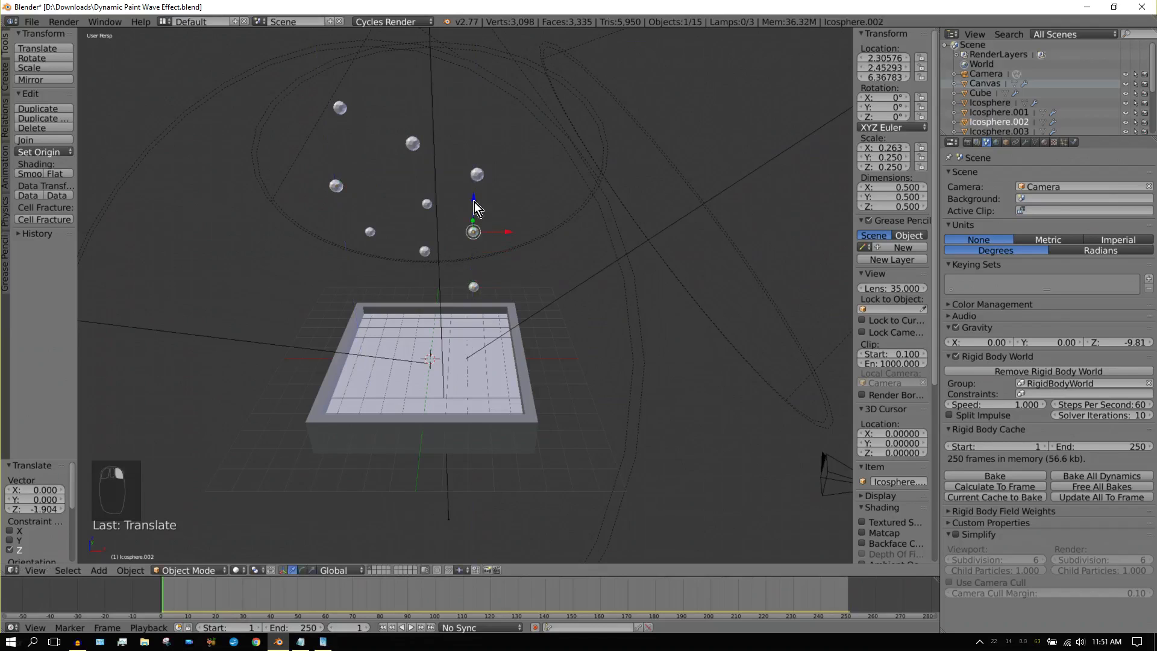
{"action": "left_click_drag", "start_coordinate": [475, 202], "coordinate": [474, 184]}
{"action": "right_click", "coordinate": [368, 231]}
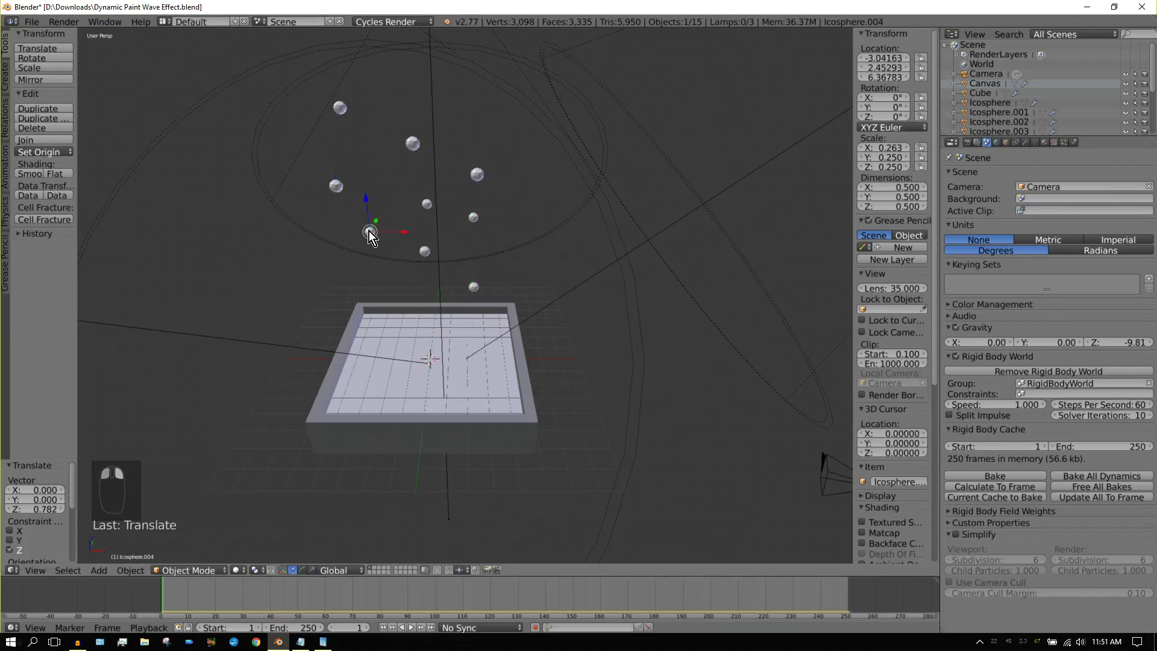
{"action": "left_click_drag", "start_coordinate": [368, 202], "coordinate": [368, 185]}
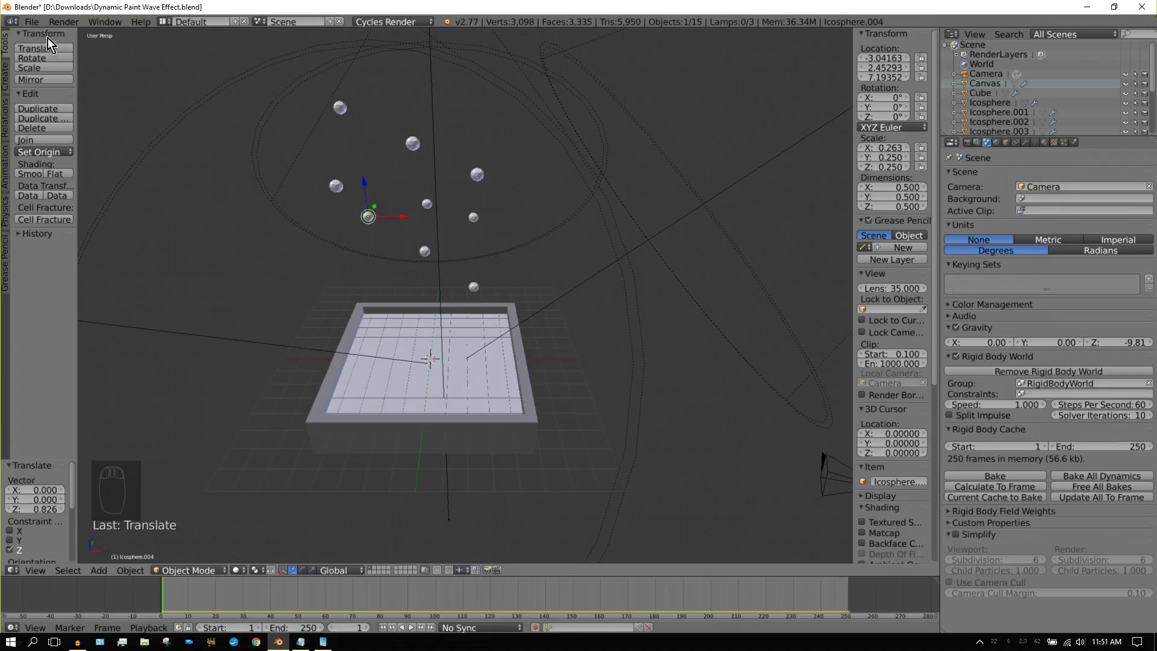
Step: Save the file and preview the falling icospheres in playback, returning to the first frame
{"action": "left_click", "coordinate": [32, 21]}
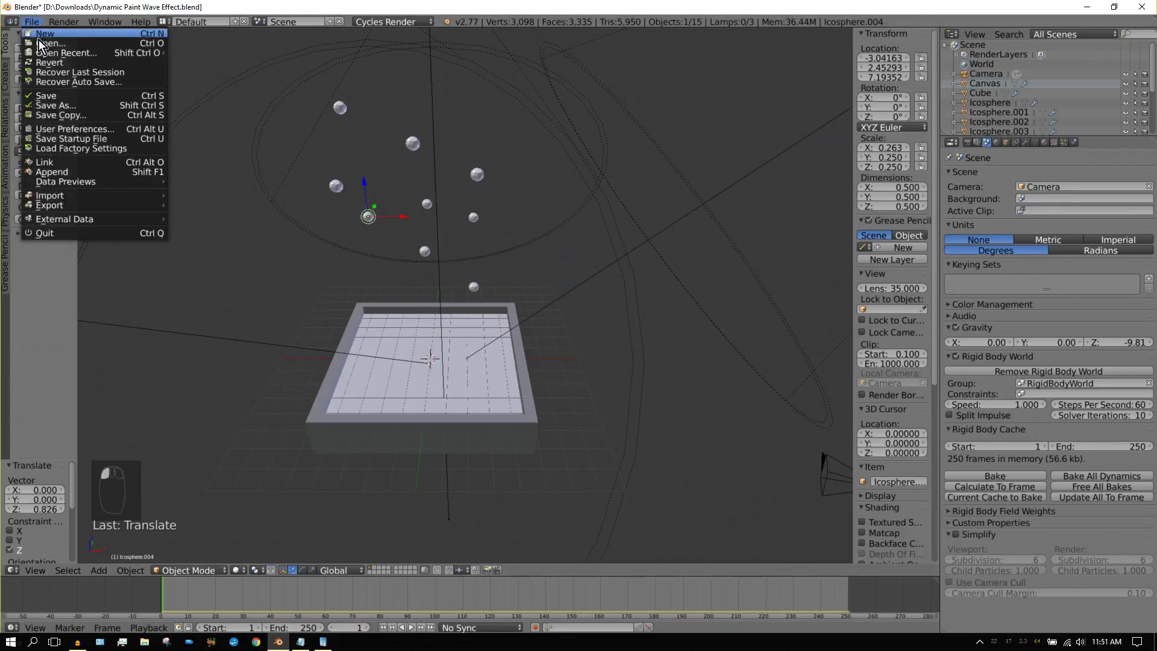
{"action": "left_click", "coordinate": [53, 98]}
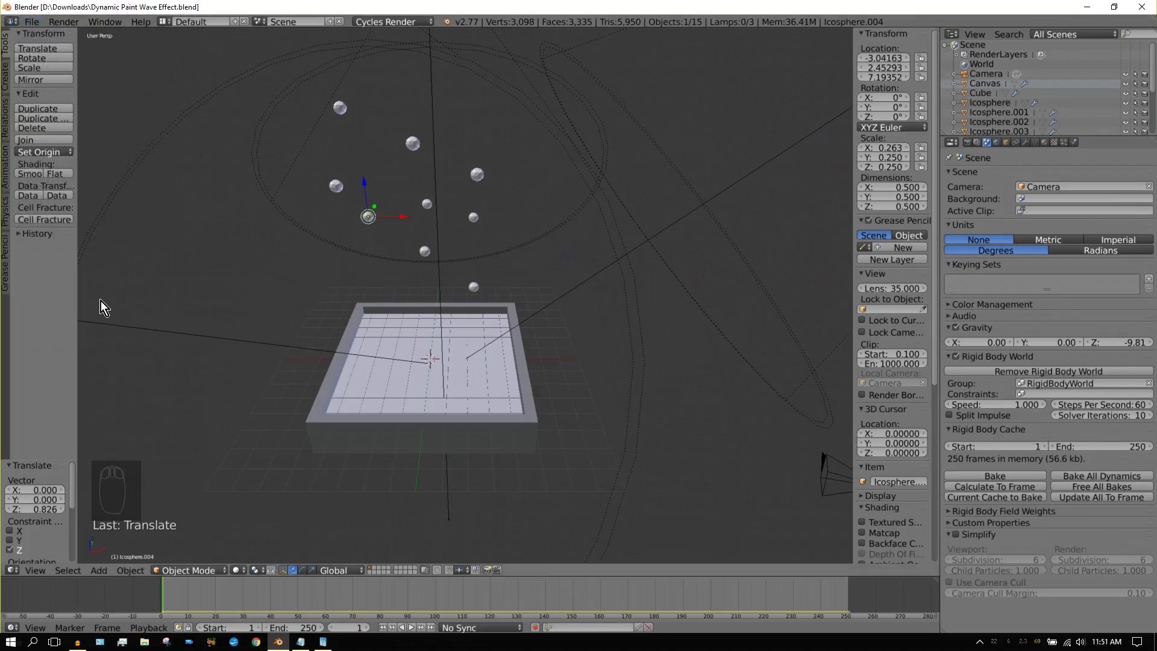
{"action": "left_click", "coordinate": [412, 627]}
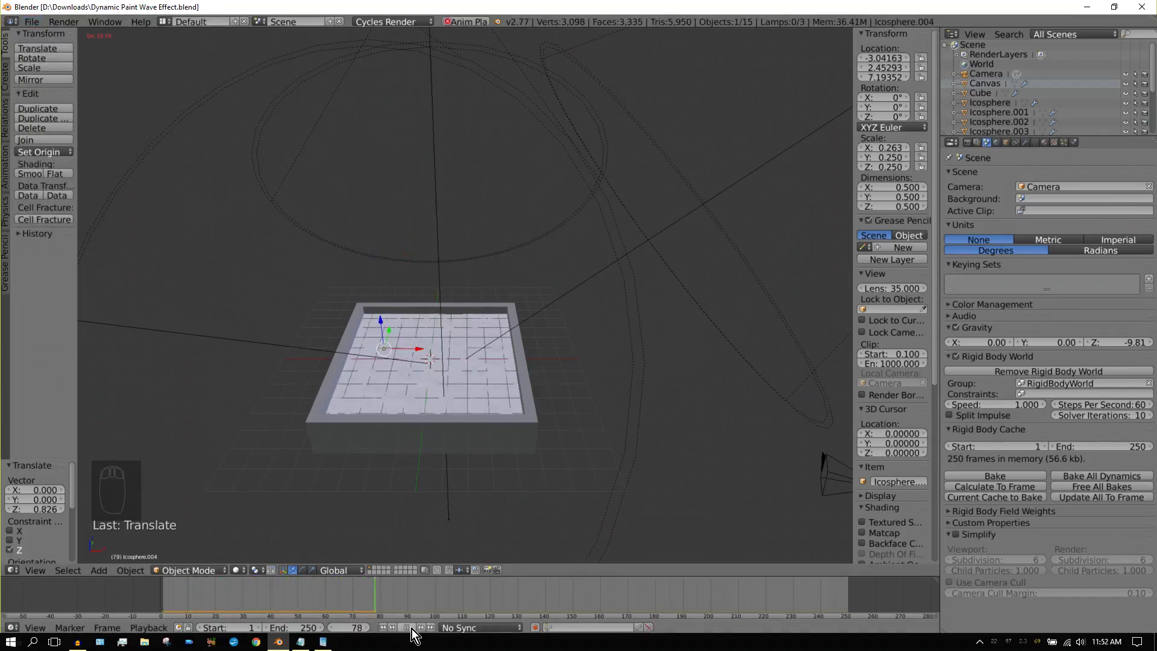
{"action": "left_click", "coordinate": [411, 628]}
{"action": "left_click", "coordinate": [384, 627]}
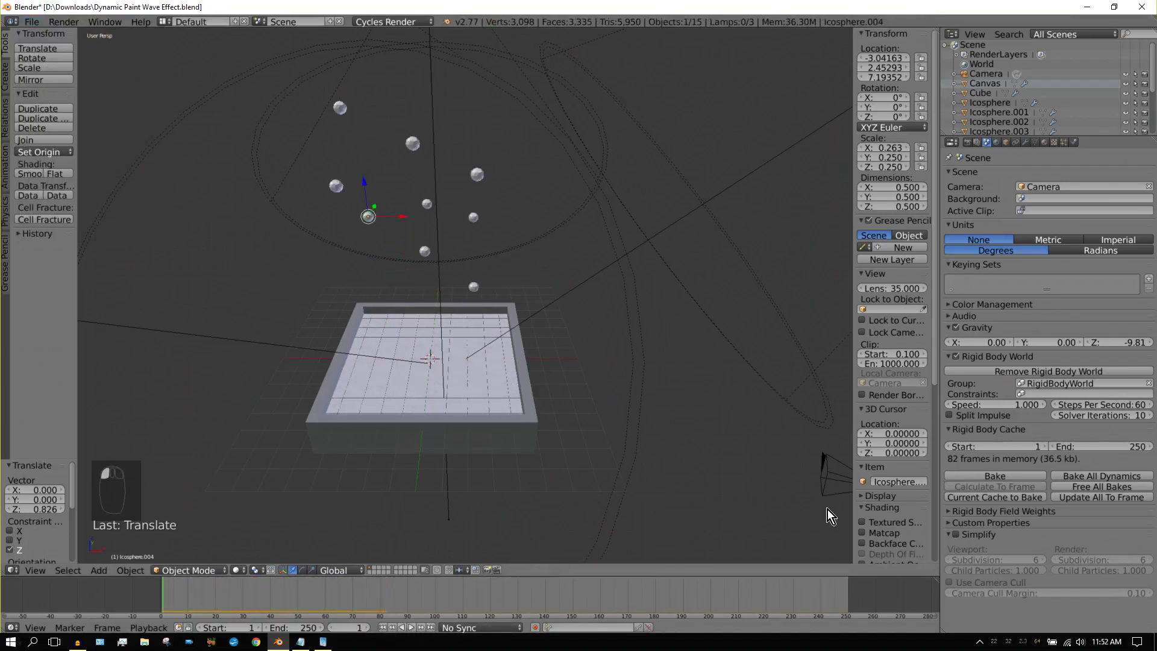
Step: Free all physics bakes, bake all dynamics for the scene, and play the result before returning to frame 1
{"action": "left_click", "coordinate": [1121, 484]}
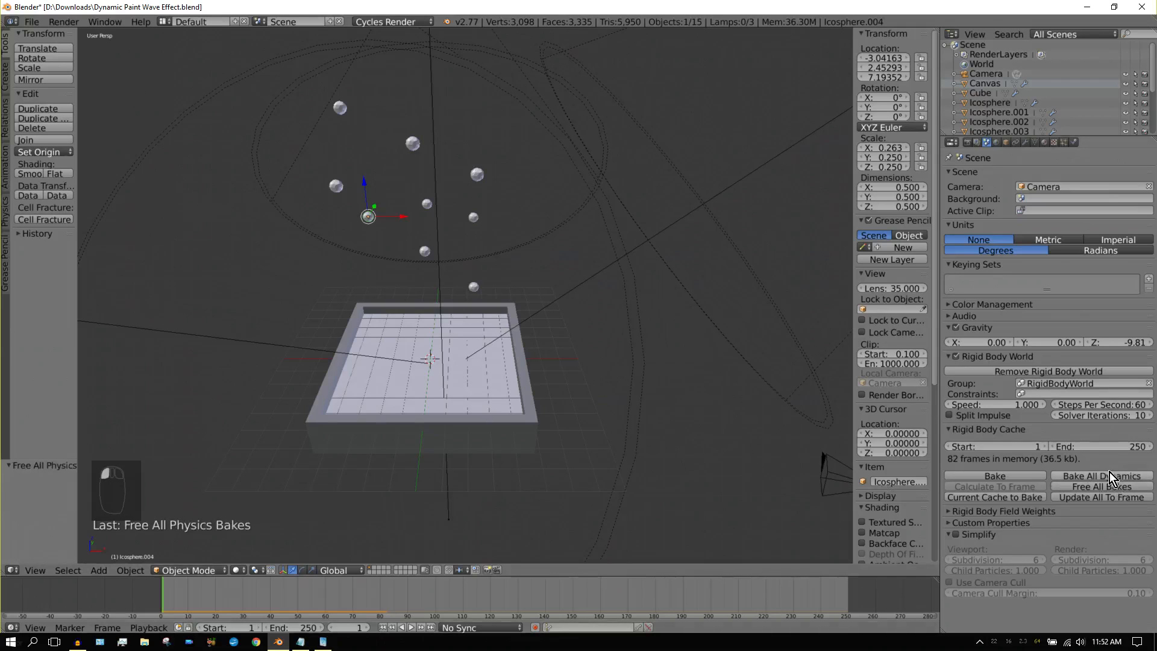
{"action": "left_click", "coordinate": [1109, 472]}
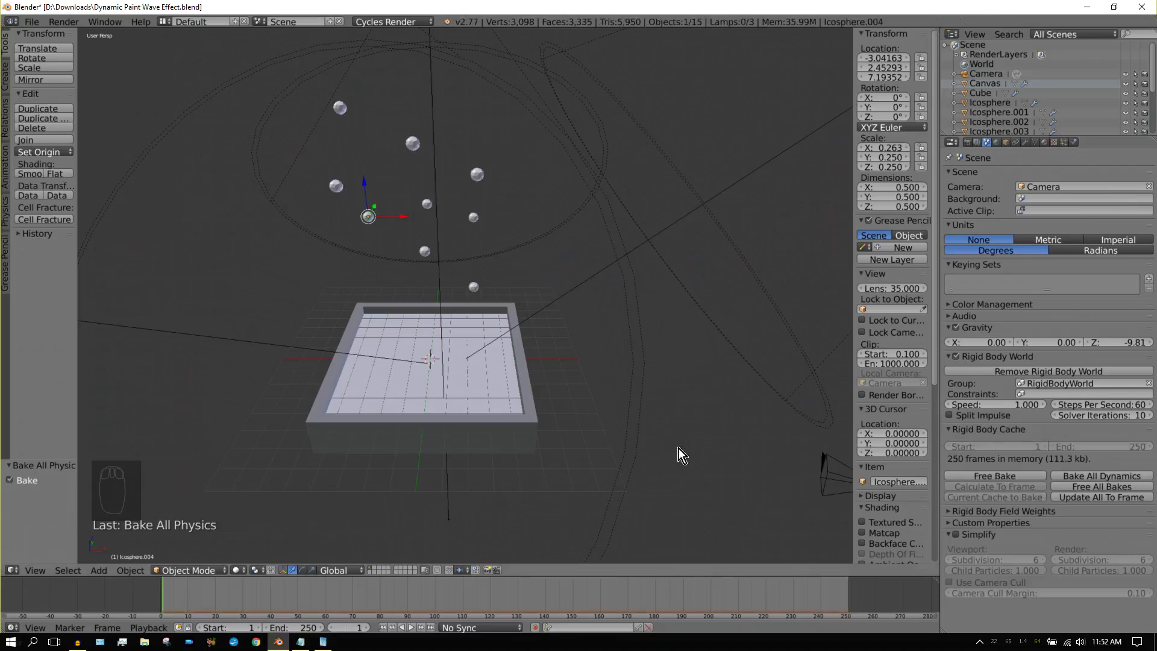
{"action": "left_click", "coordinate": [412, 628]}
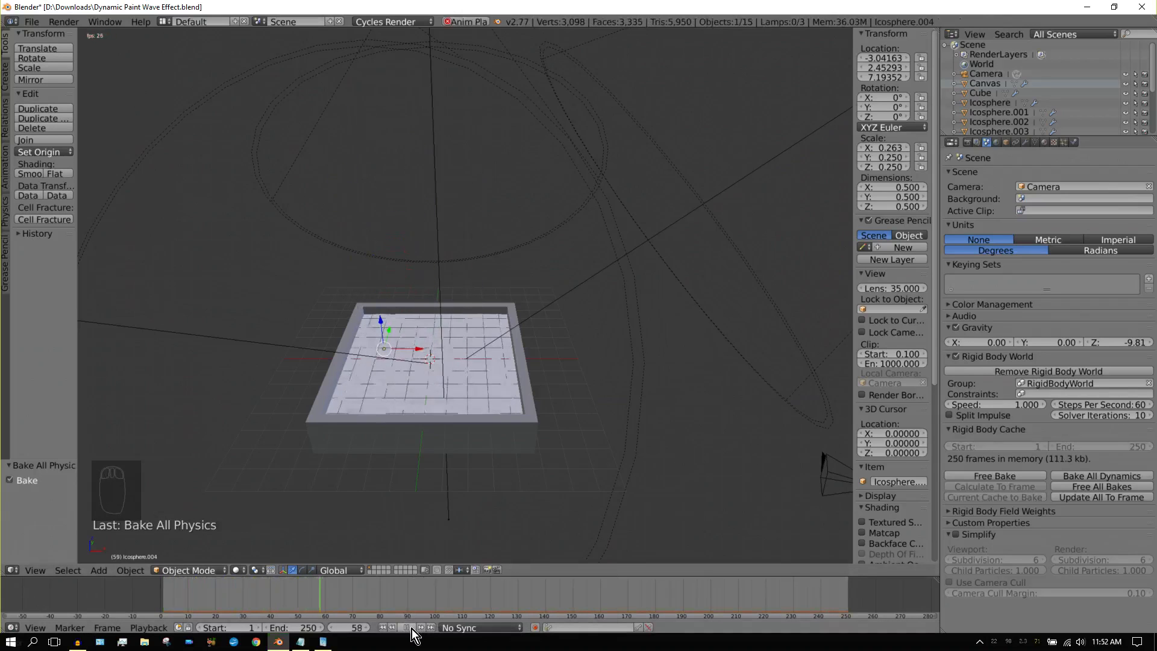
{"action": "left_click", "coordinate": [412, 628]}
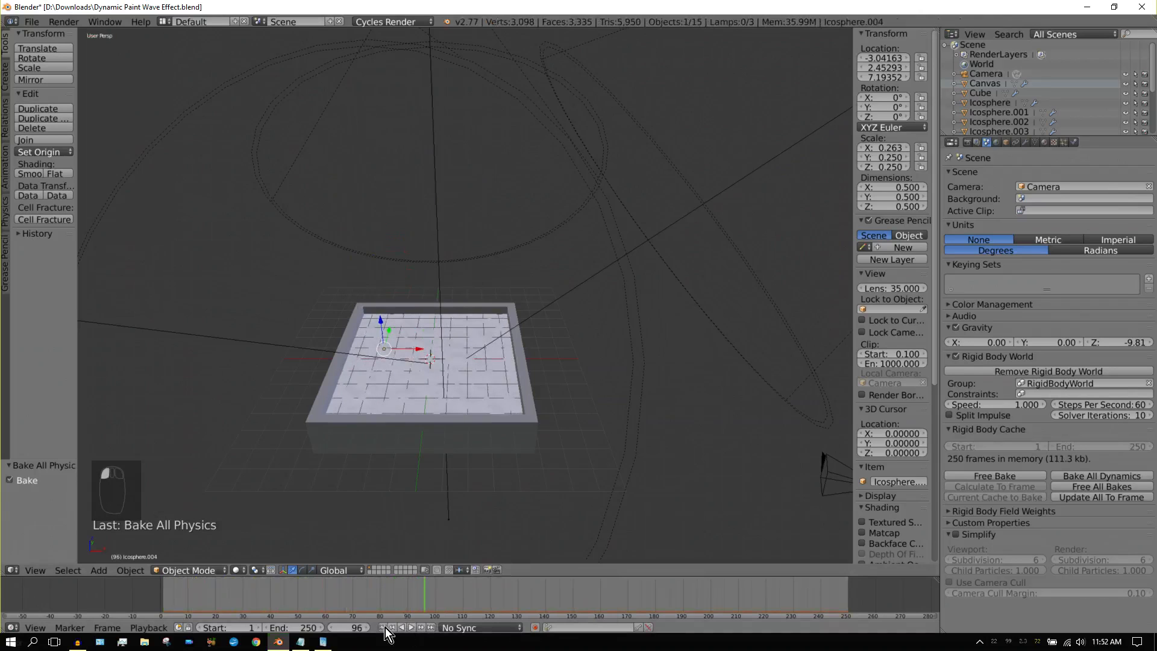
{"action": "left_click", "coordinate": [383, 628]}
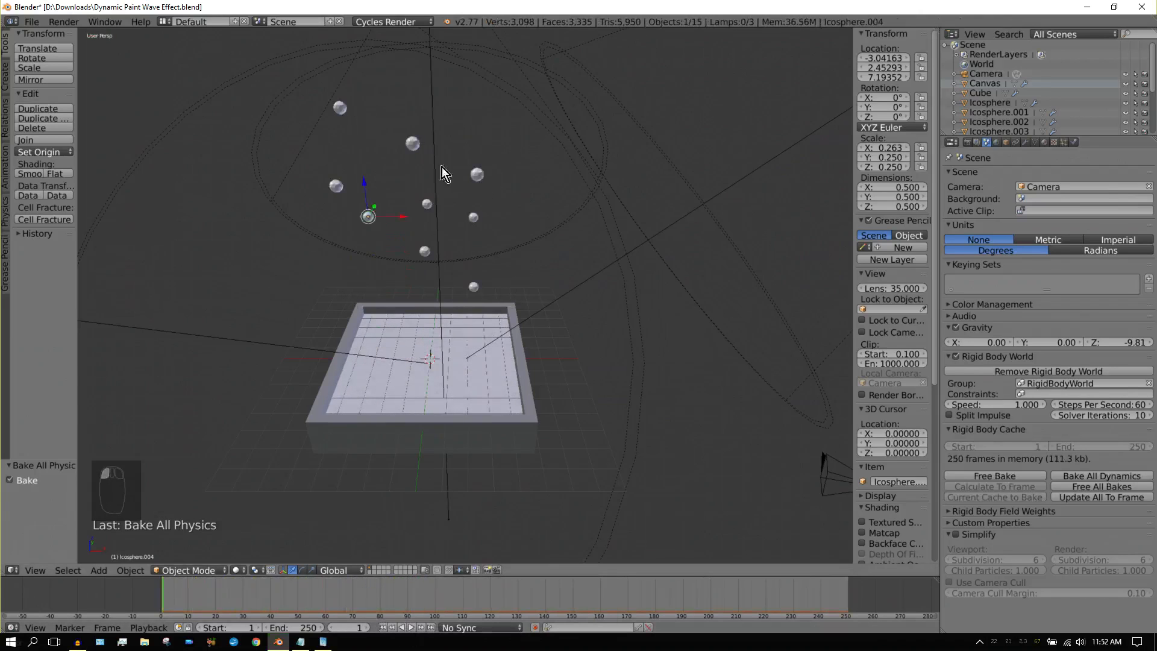
Step: Set the dynamic paint sub-steps of the Canvas object to 20
{"action": "right_click", "coordinate": [481, 375]}
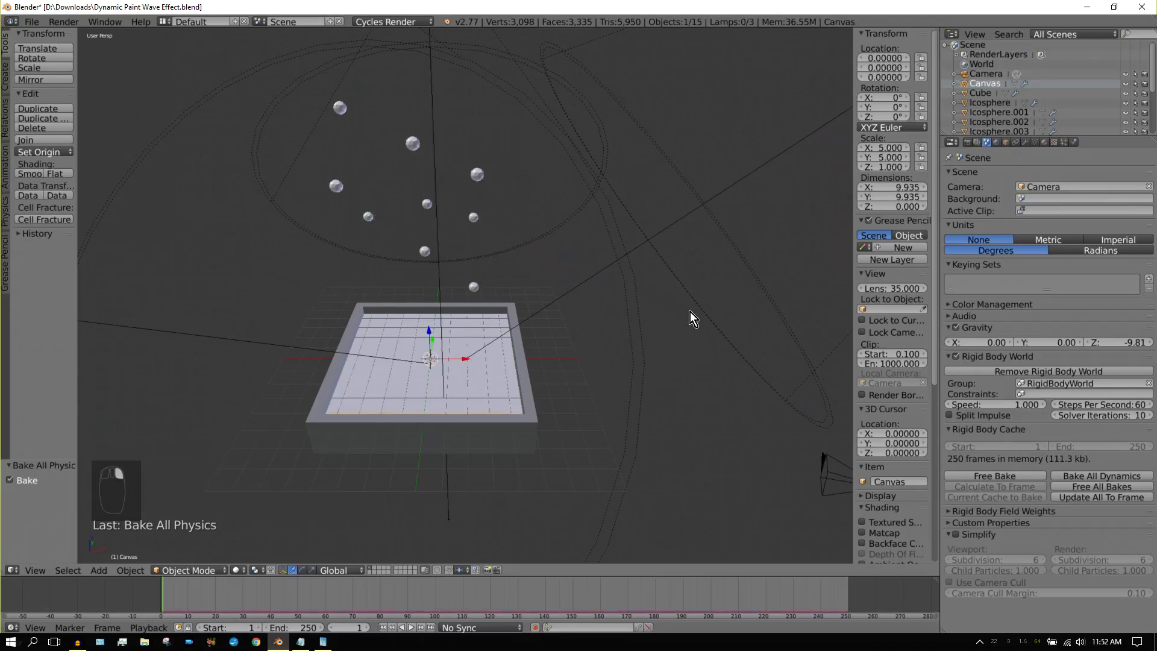
{"action": "left_click", "coordinate": [1075, 142]}
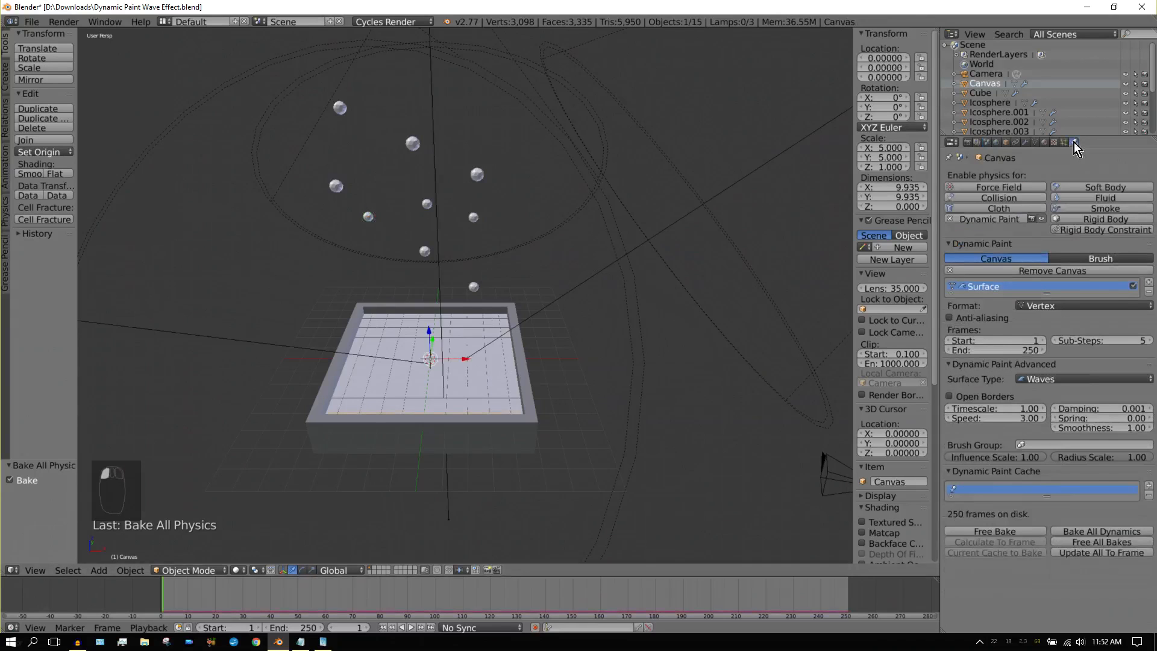
{"action": "left_click", "coordinate": [1133, 340]}
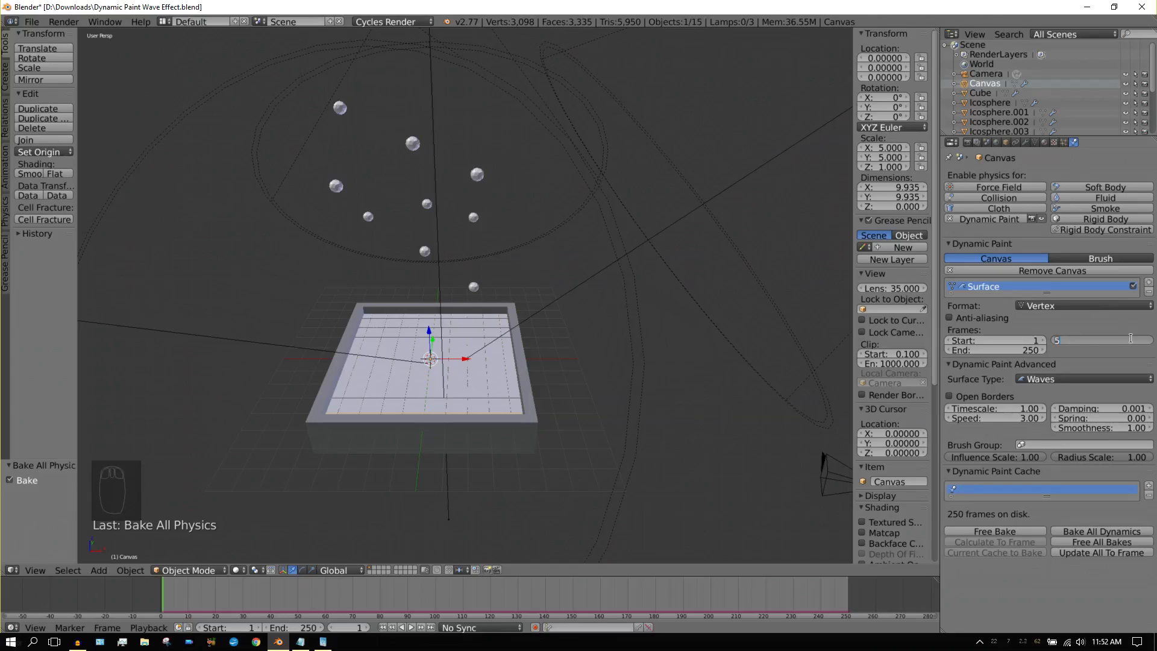
{"action": "key", "text": "Return"}
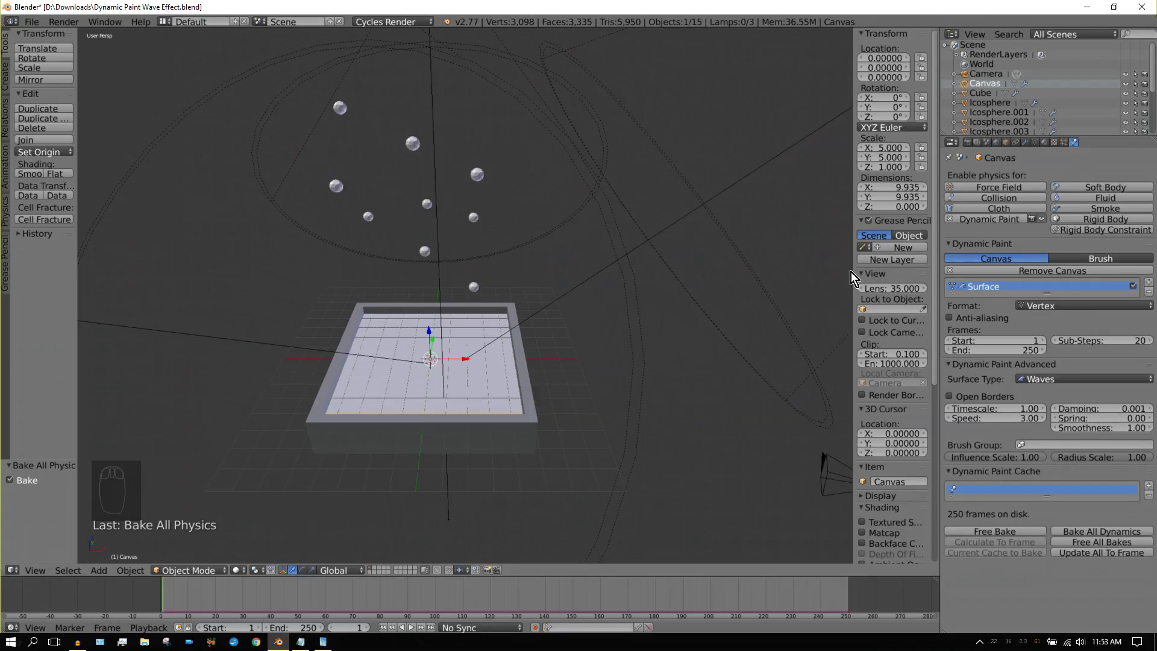
Step: Free all existing physics bakes and rebake all dynamics
{"action": "left_click", "coordinate": [1108, 543]}
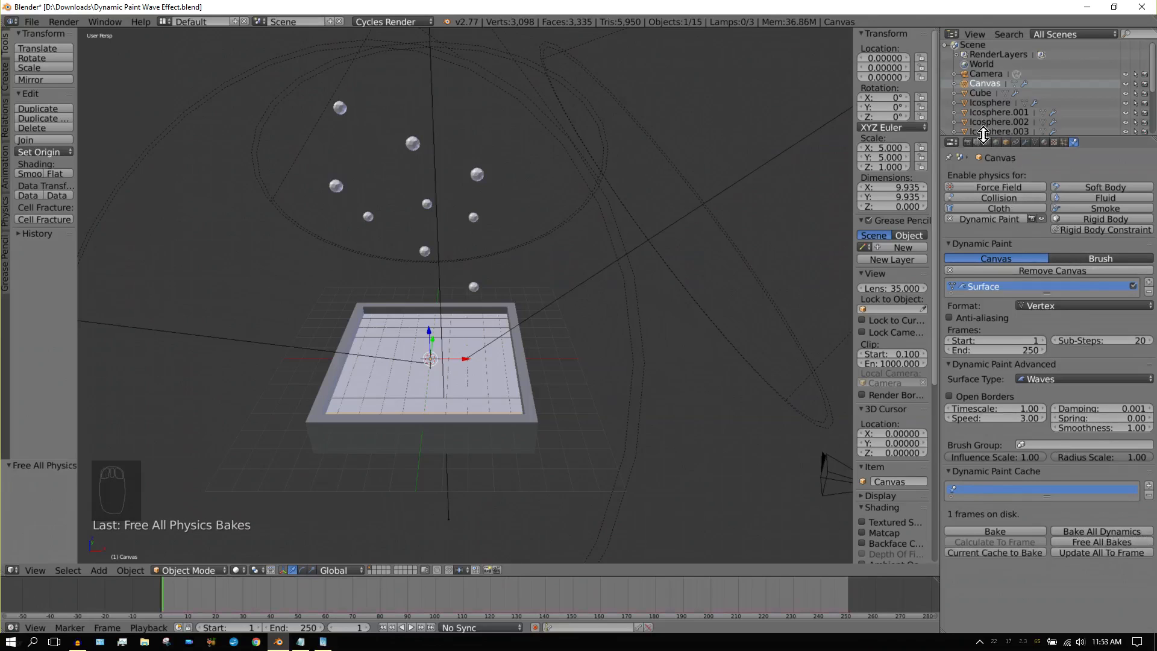
{"action": "left_click", "coordinate": [987, 145]}
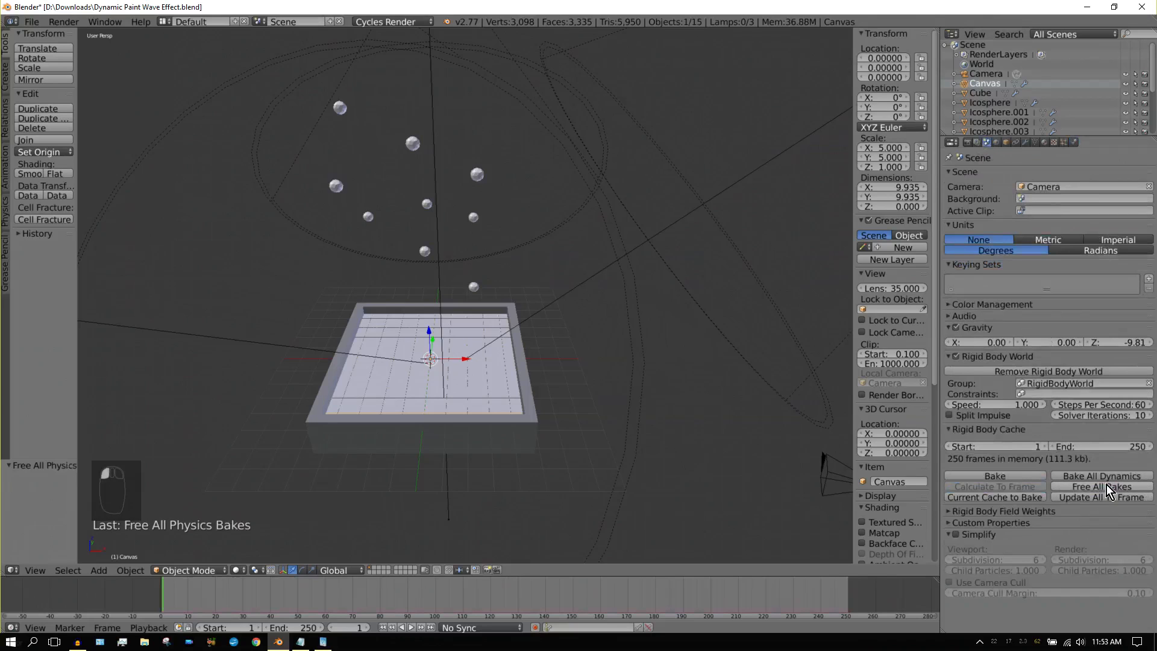
{"action": "left_click", "coordinate": [1074, 143]}
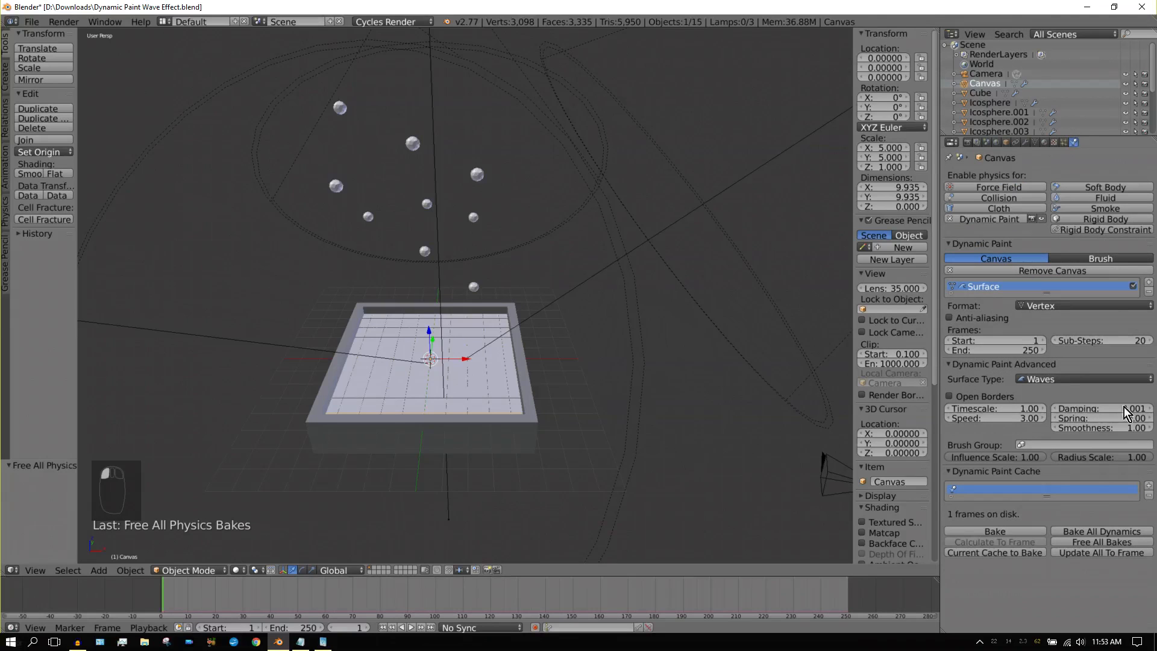
{"action": "left_click", "coordinate": [1094, 533]}
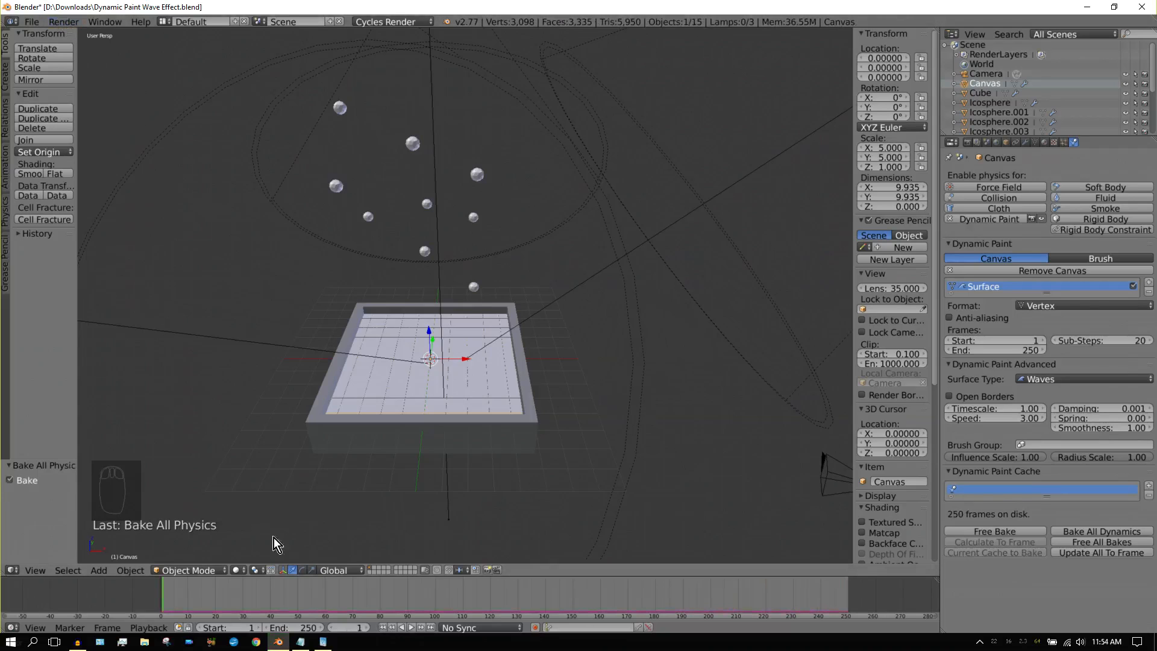
Step: Play the animation to frame 44 and render a still image through the camera
{"action": "left_click", "coordinate": [413, 629]}
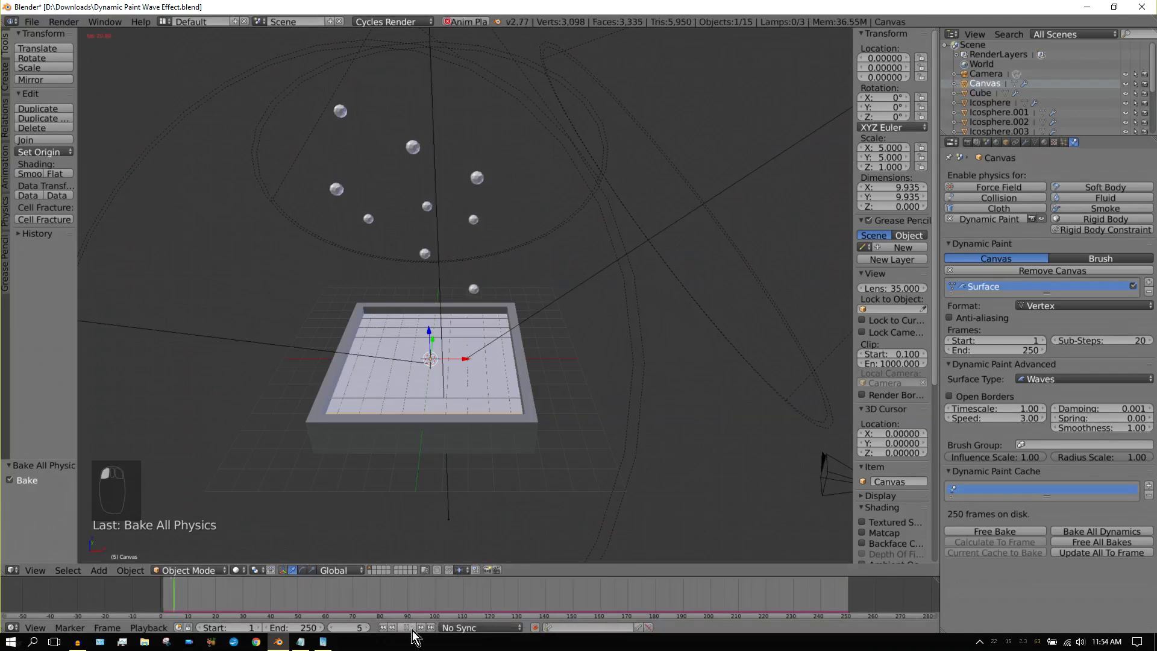
{"action": "left_click", "coordinate": [412, 631]}
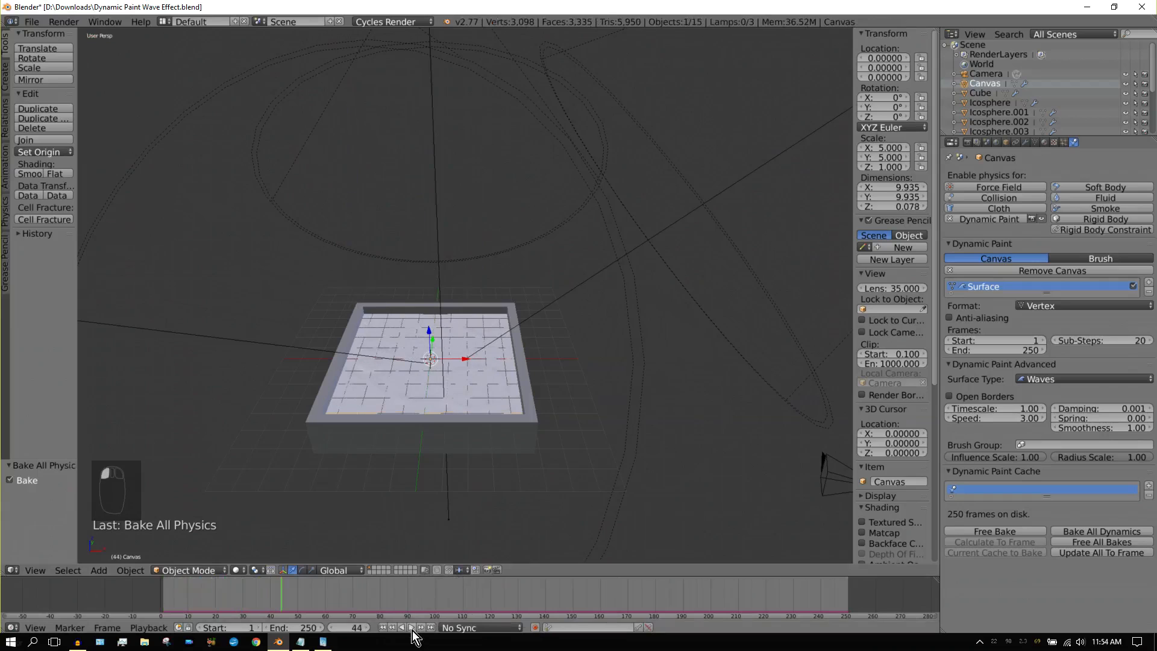
{"action": "key", "text": "KP_0"}
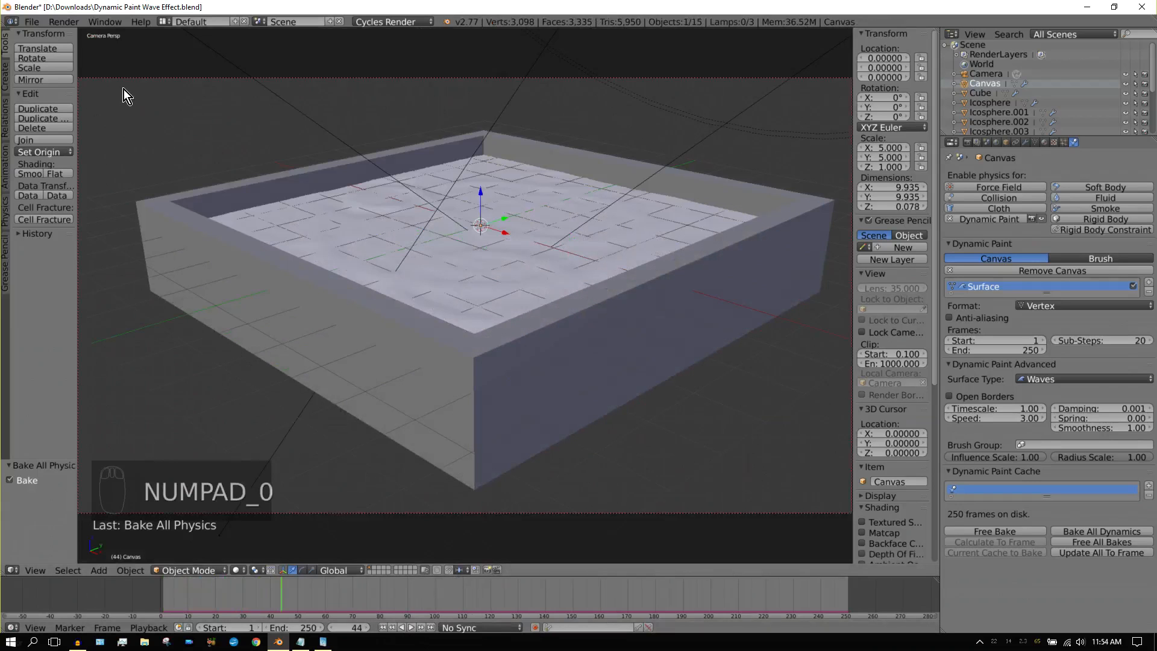
{"action": "left_click", "coordinate": [66, 20]}
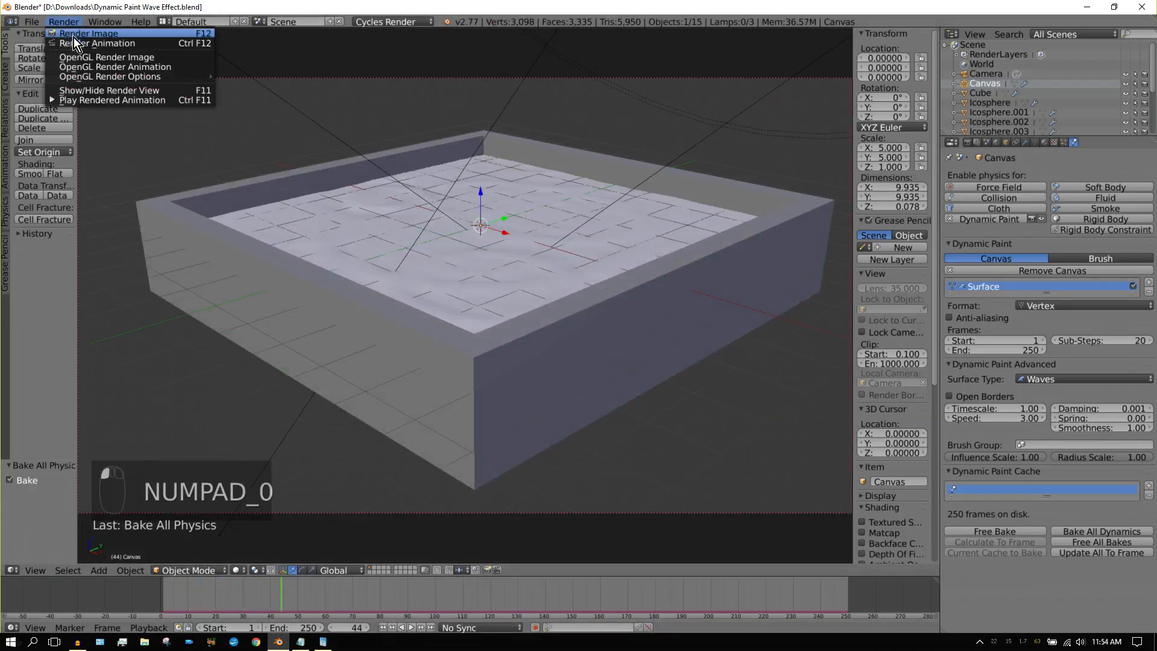
{"action": "left_click", "coordinate": [85, 35]}
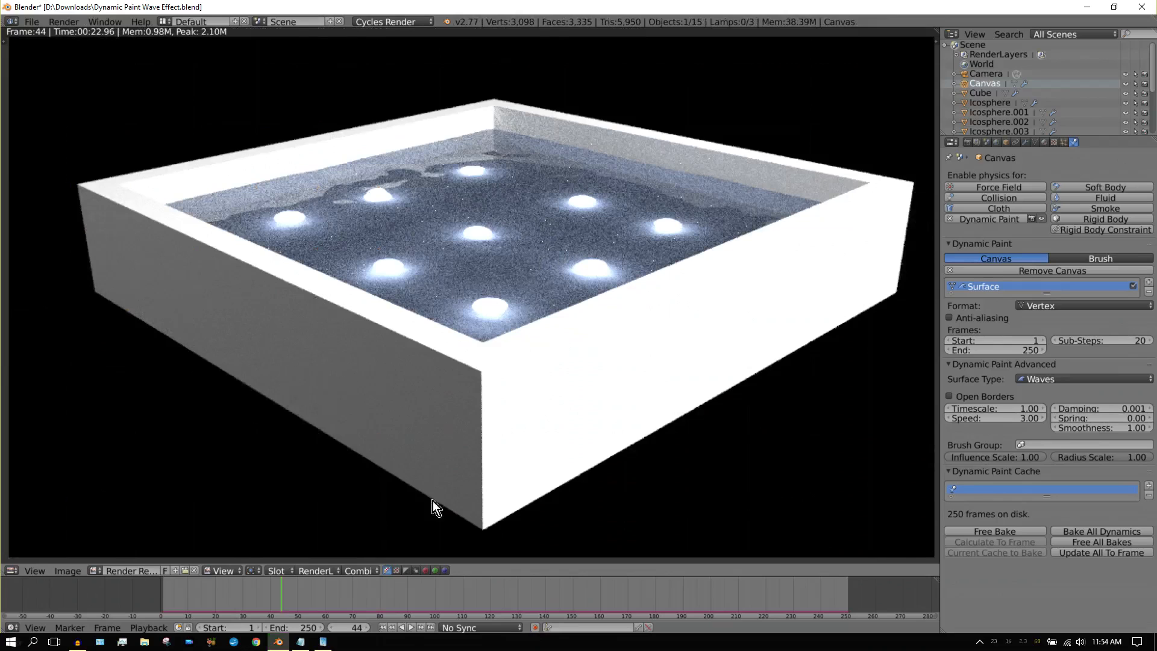
Step: Set the current frame to 23 and return from the render result to the 3D view
{"action": "left_click", "coordinate": [223, 601]}
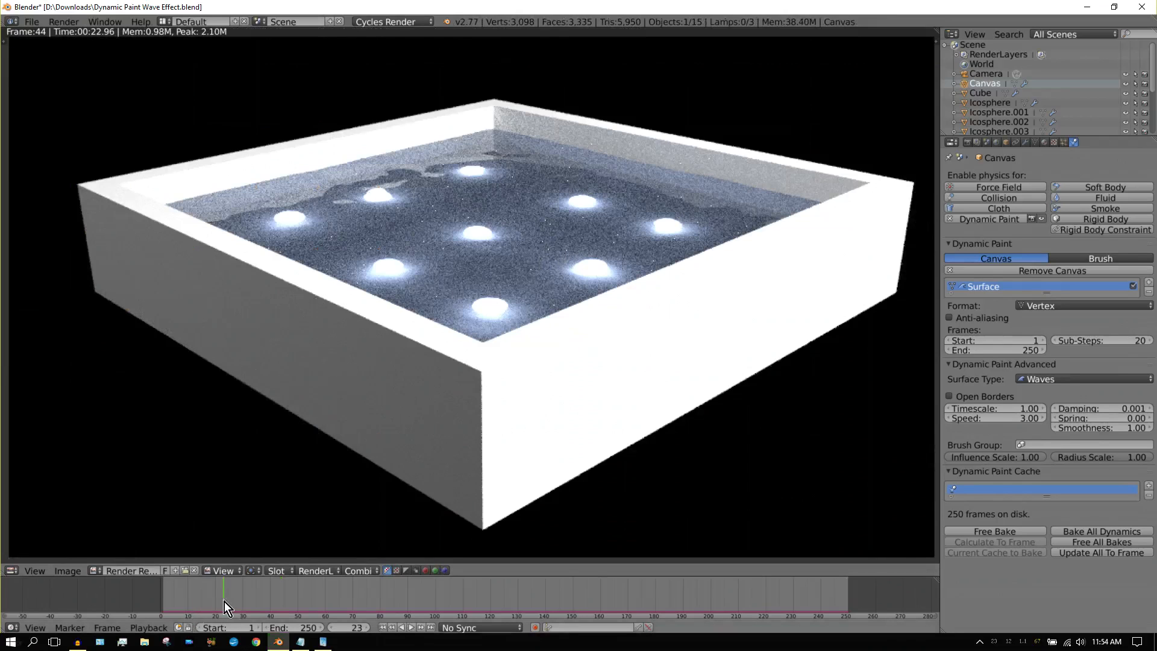
{"action": "left_click", "coordinate": [9, 570]}
{"action": "left_click", "coordinate": [20, 557]}
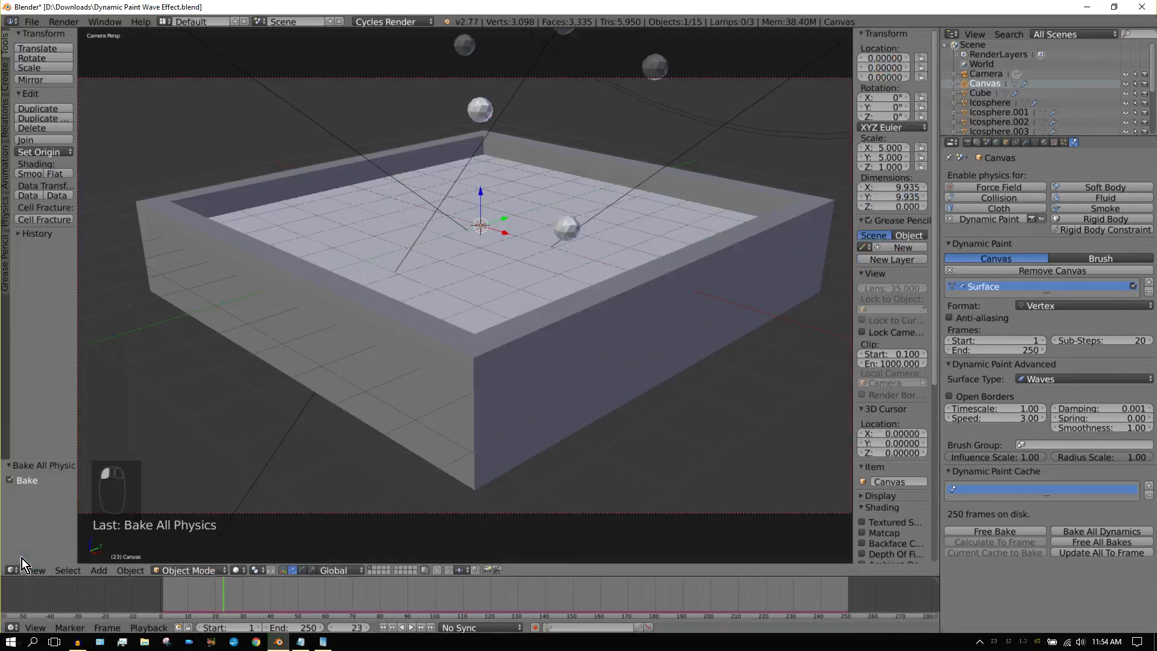
Step: Preview the pool with rendered viewport shading and advance frame by frame to frame 27
{"action": "left_click", "coordinate": [241, 569]}
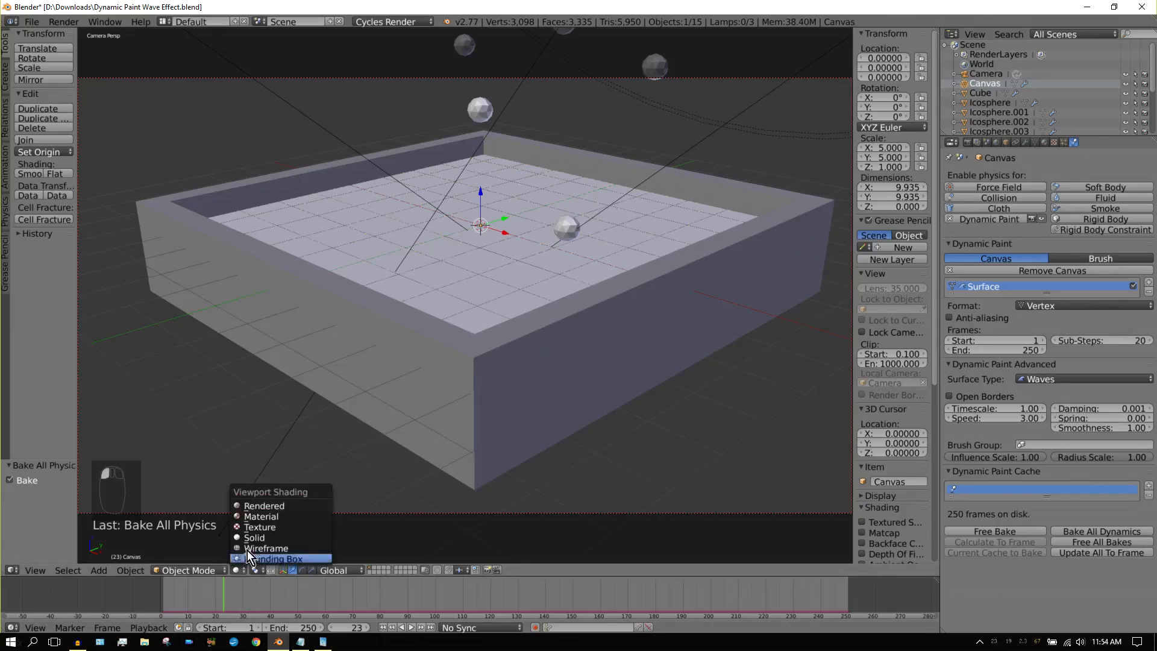
{"action": "left_click", "coordinate": [258, 503]}
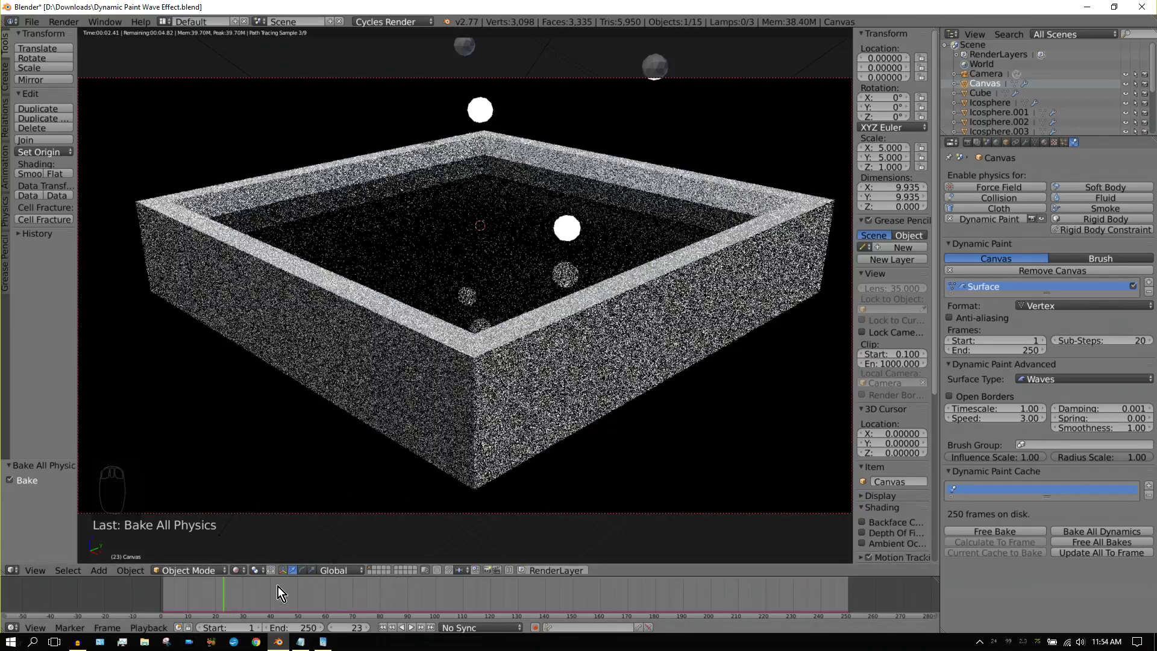
{"action": "key", "text": "Right"}
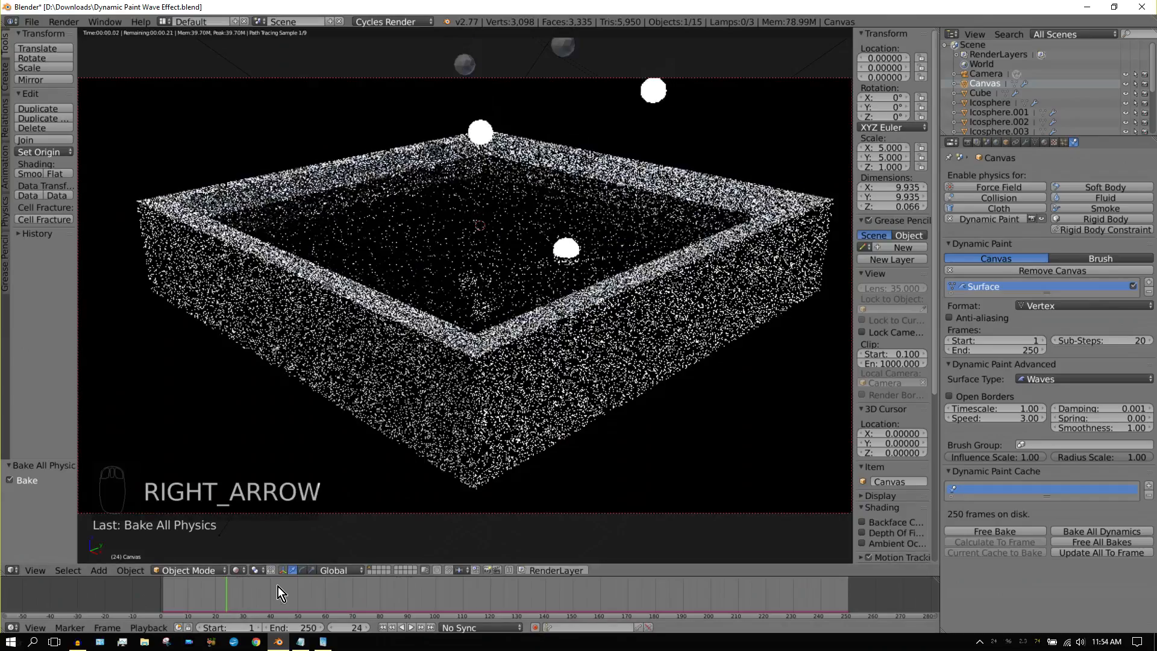
{"action": "key", "text": "Right"}
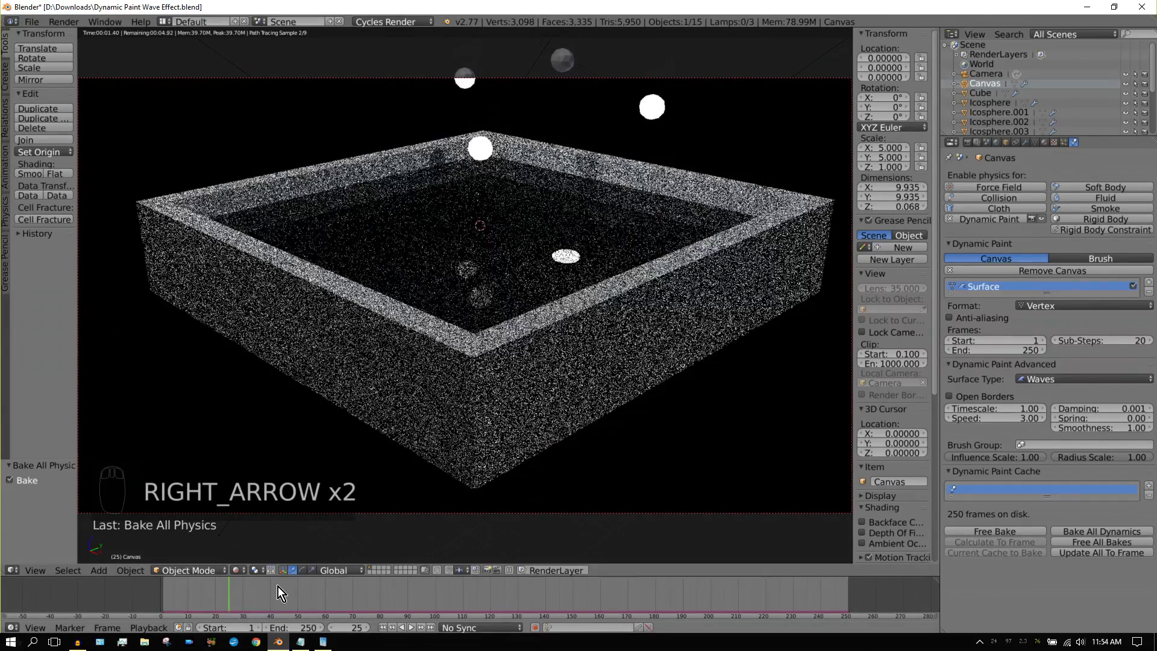
{"action": "key", "text": "Right"}
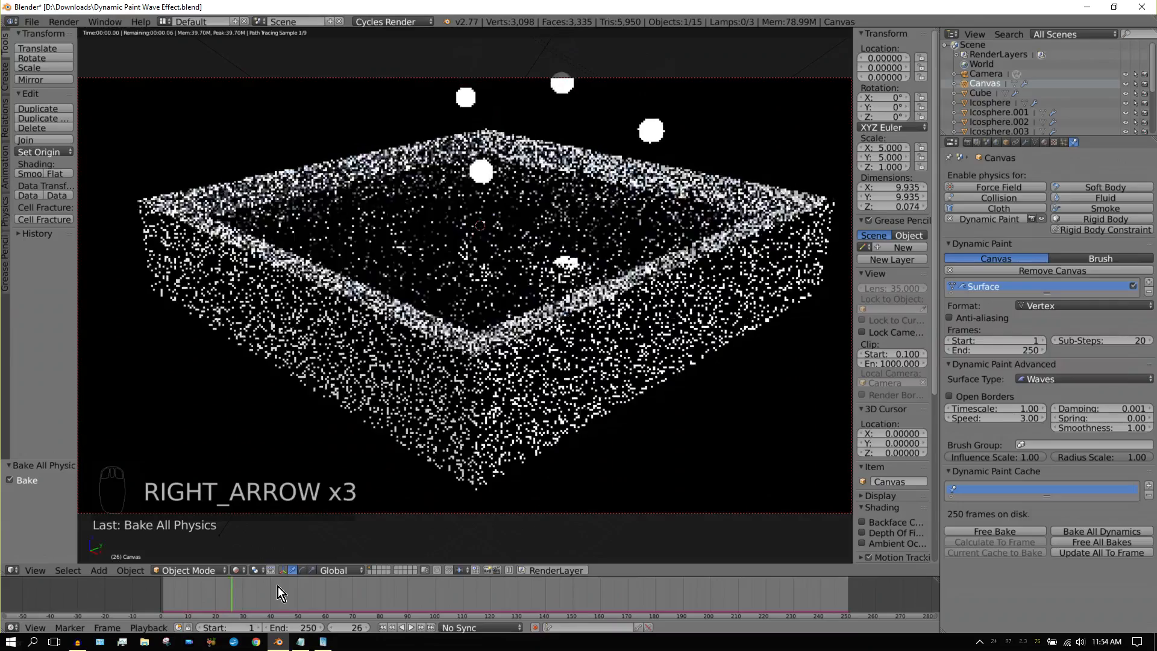
{"action": "key", "text": "Right"}
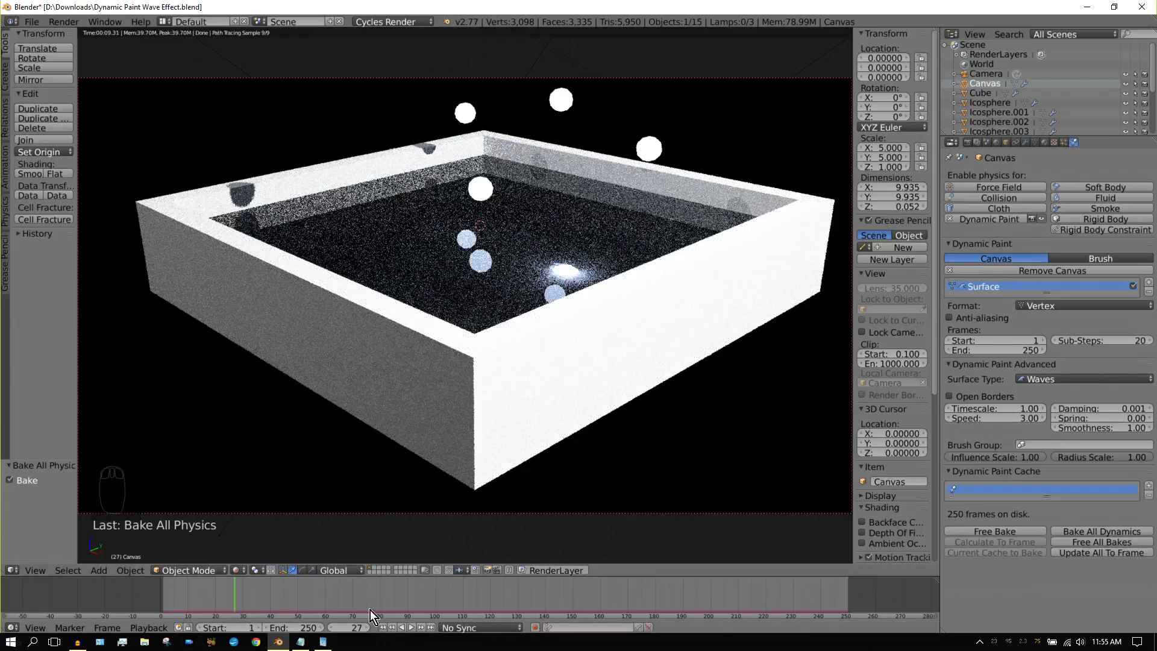
Step: Return the animation to frame 1 and set the viewport shading back to Solid
{"action": "left_click", "coordinate": [384, 628]}
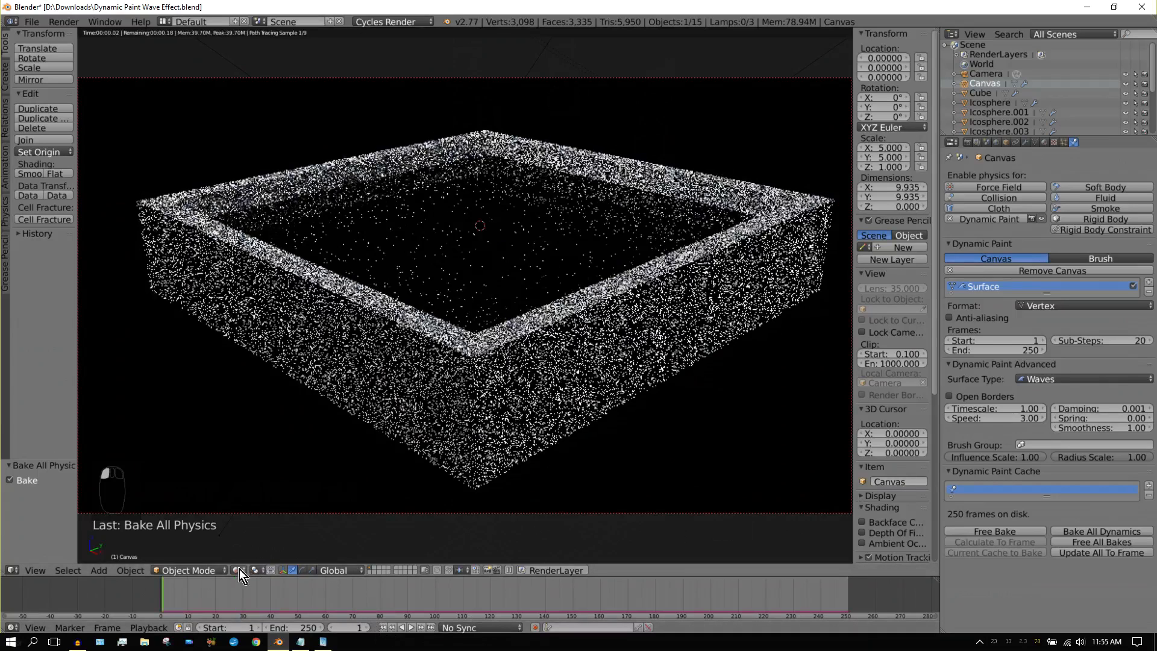
{"action": "left_click", "coordinate": [238, 569]}
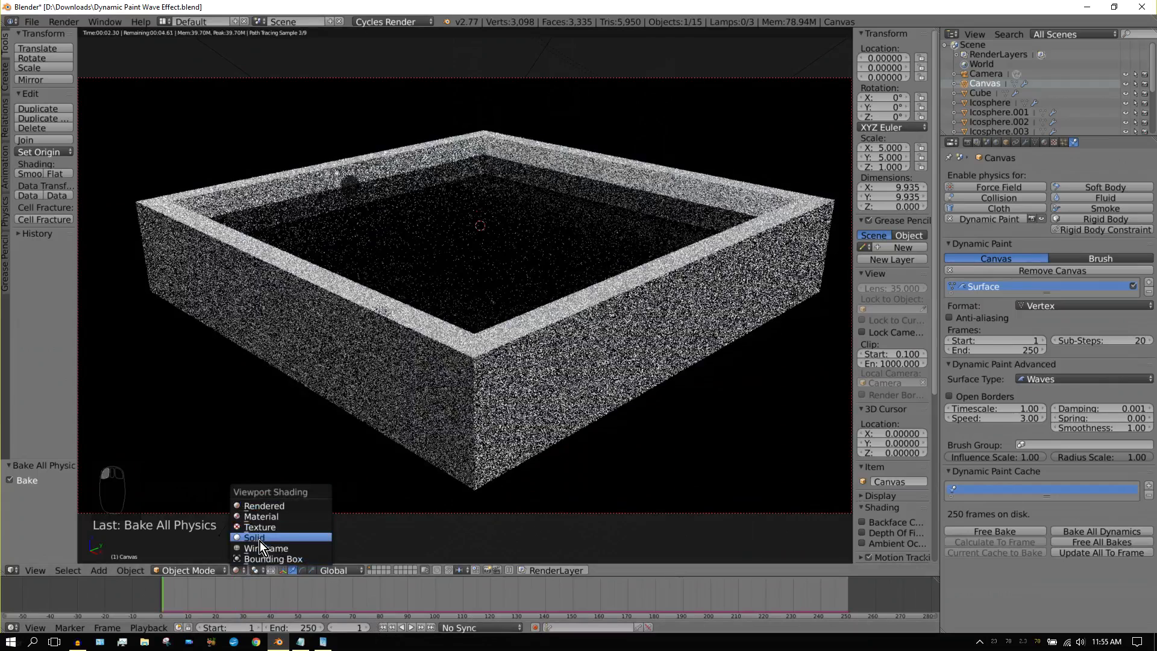
{"action": "left_click", "coordinate": [259, 540]}
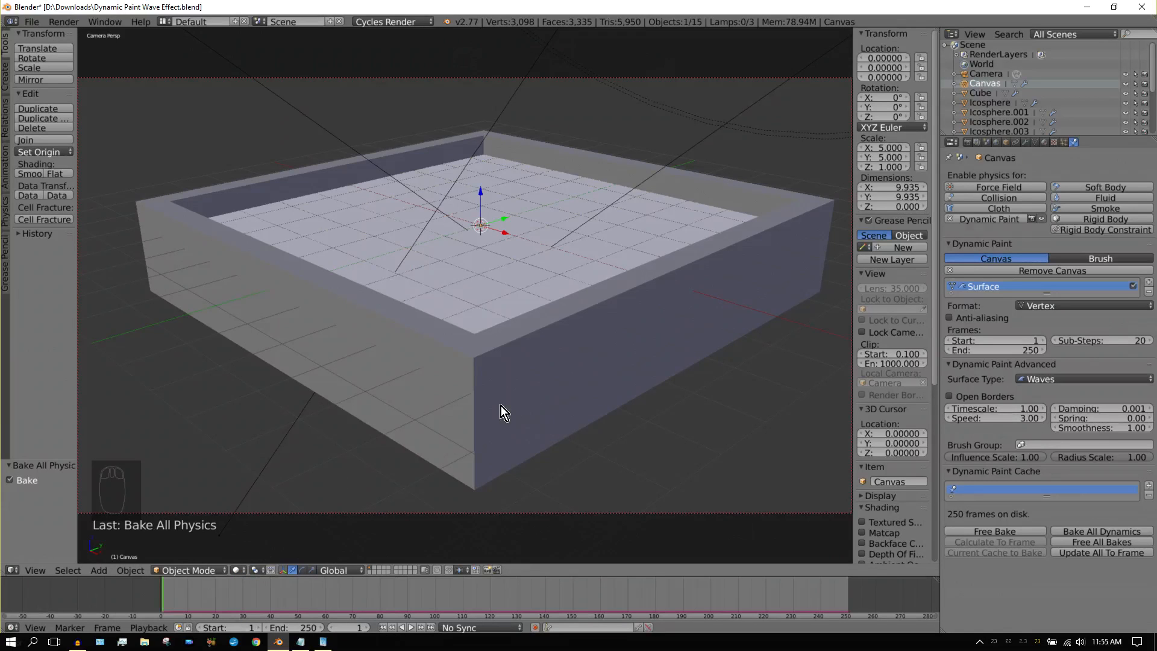
Step: Scale all nine icospheres together by a factor of 2, outside the camera view
{"action": "key", "text": "KP_0"}
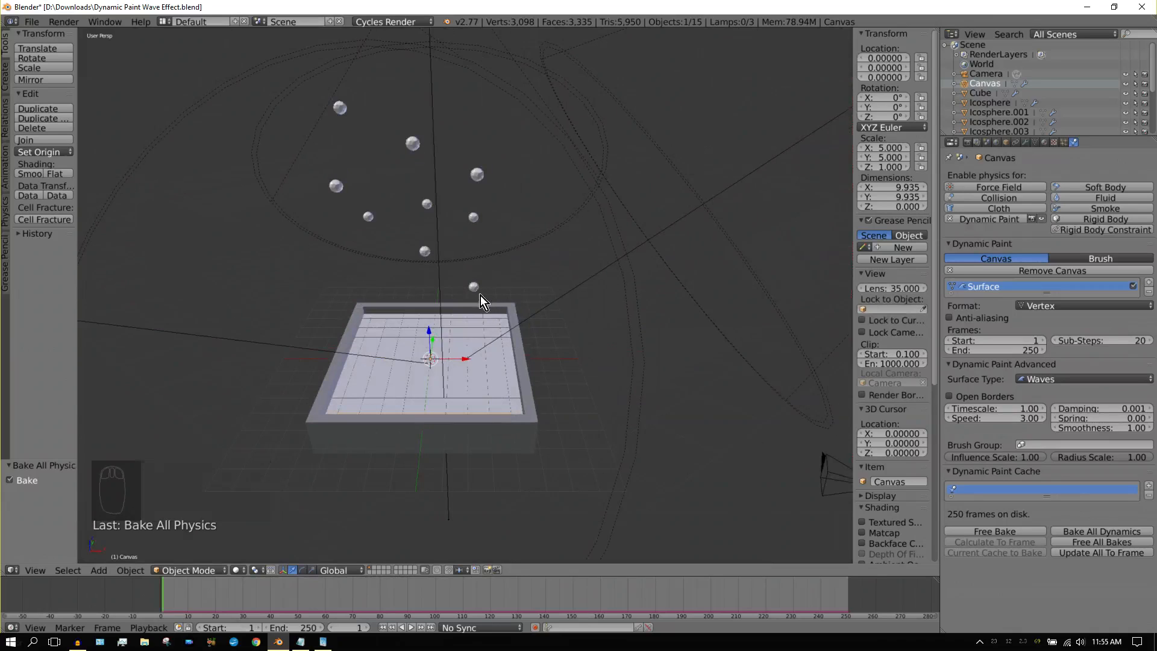
{"action": "right_click", "coordinate": [475, 288]}
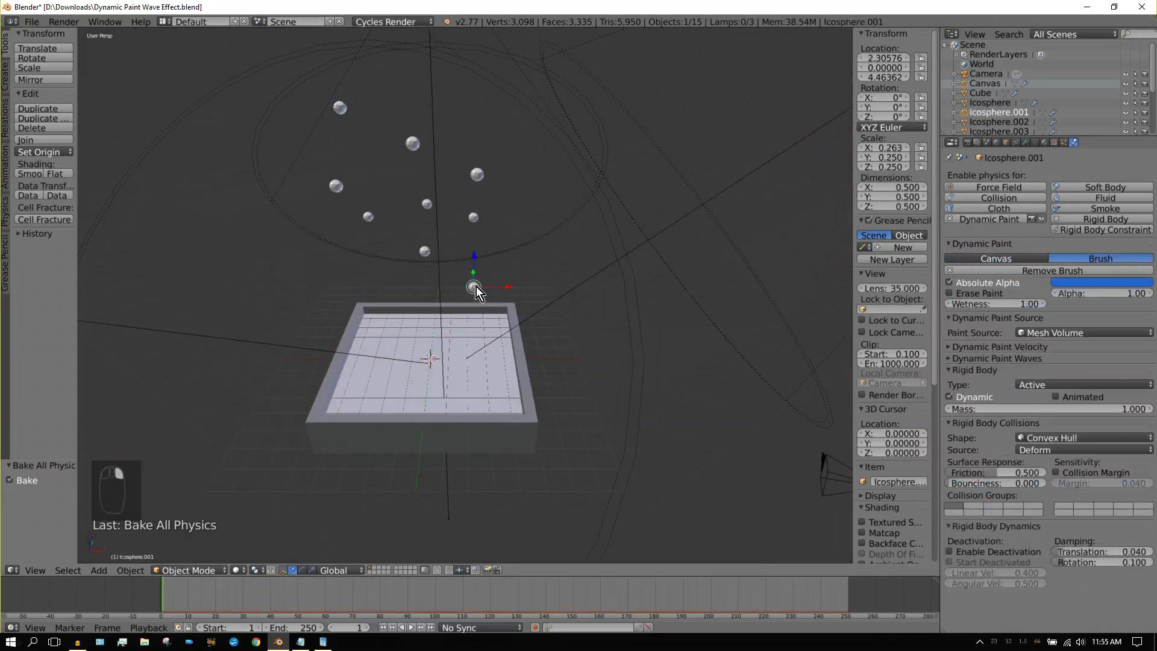
{"action": "right_click", "coordinate": [473, 217], "text": "shift"}
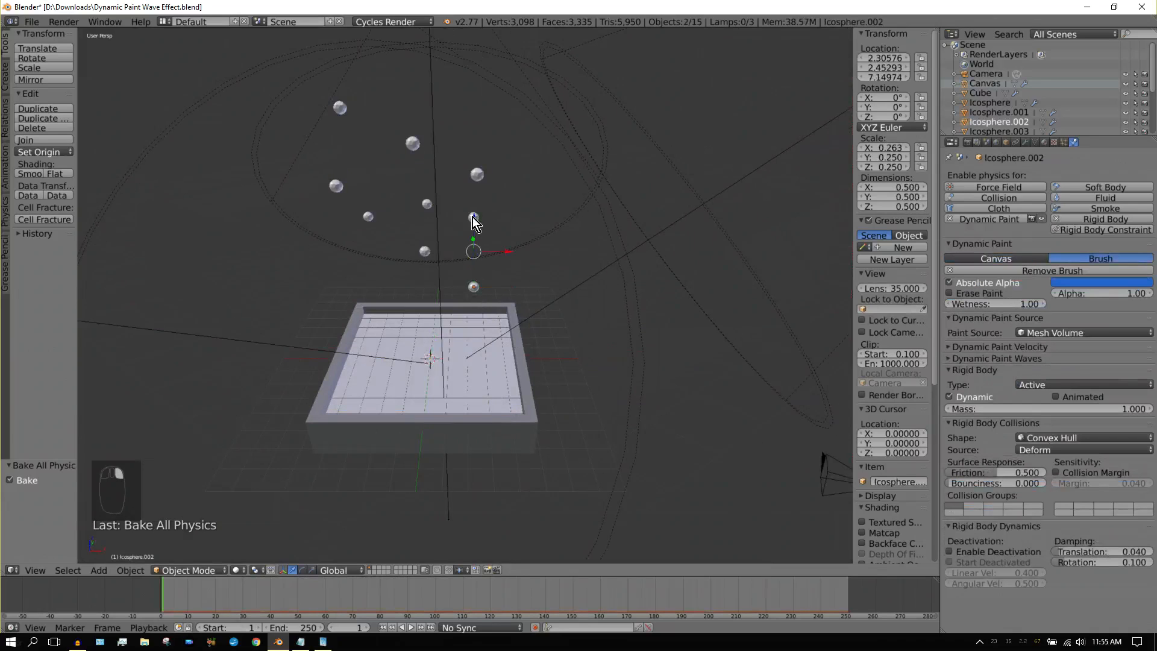
{"action": "right_click", "coordinate": [476, 174], "text": "shift"}
{"action": "right_click", "coordinate": [413, 146], "text": "shift"}
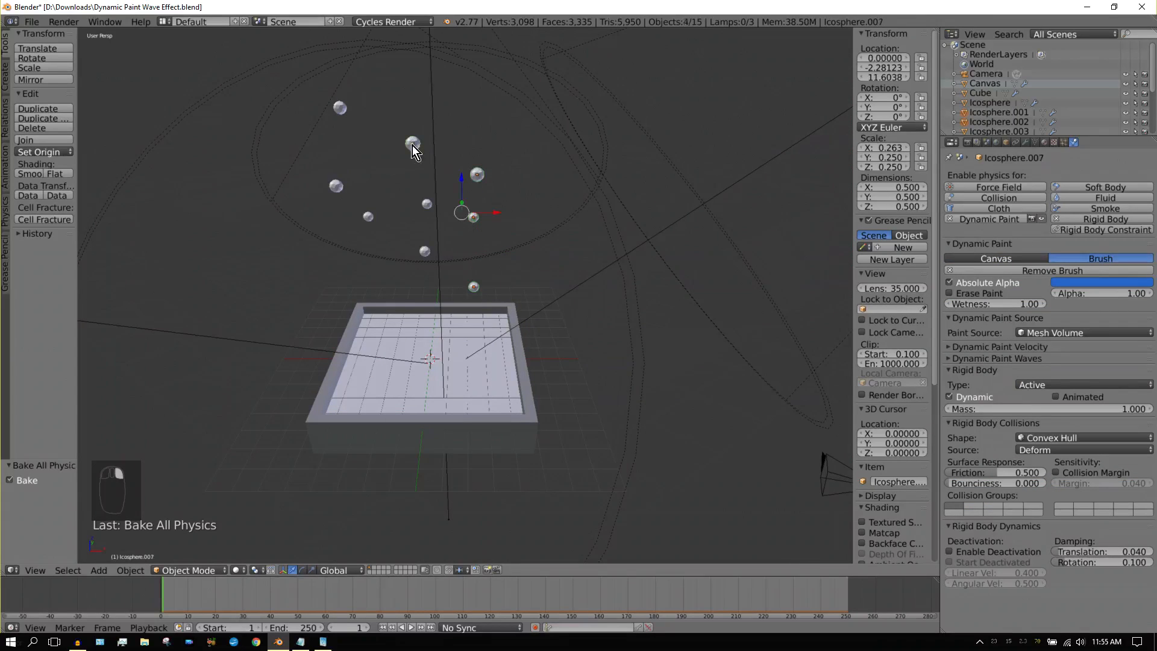
{"action": "right_click", "coordinate": [428, 204], "text": "shift"}
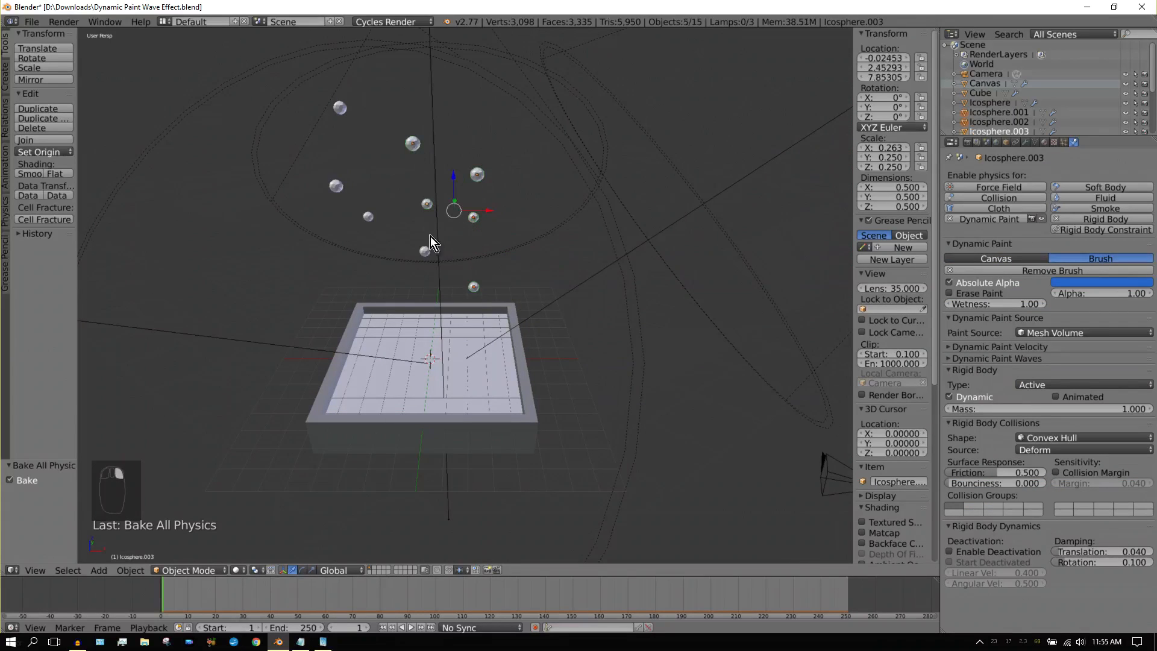
{"action": "right_click", "coordinate": [425, 252], "text": "shift"}
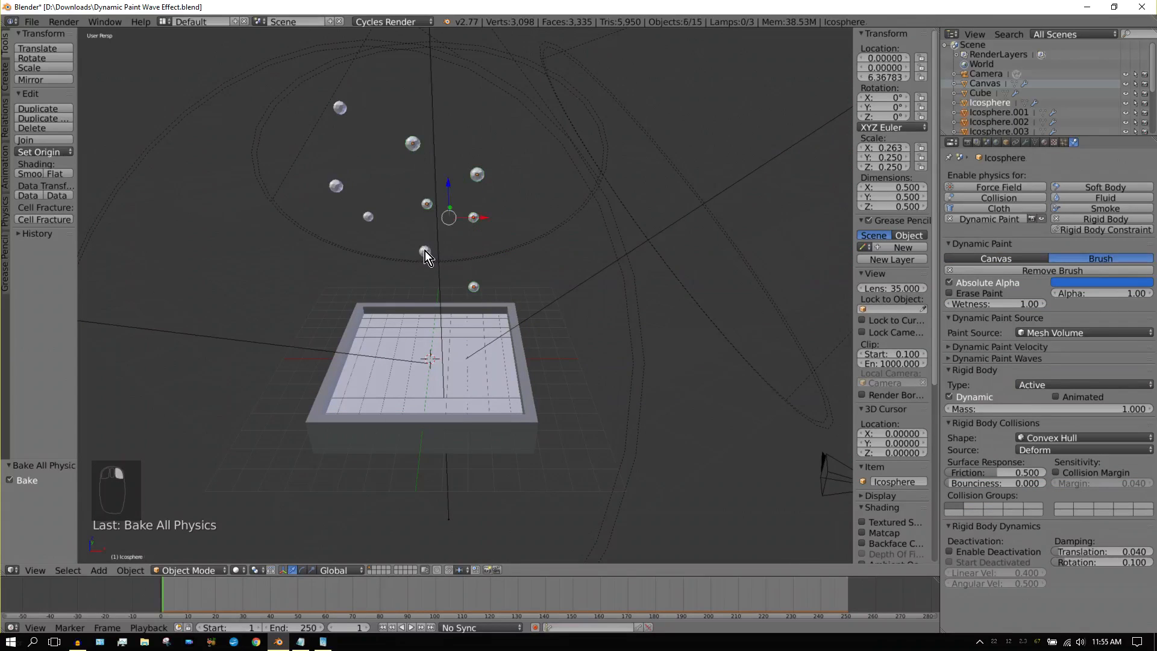
{"action": "right_click", "coordinate": [368, 217], "text": "shift"}
{"action": "right_click", "coordinate": [338, 189], "text": "shift"}
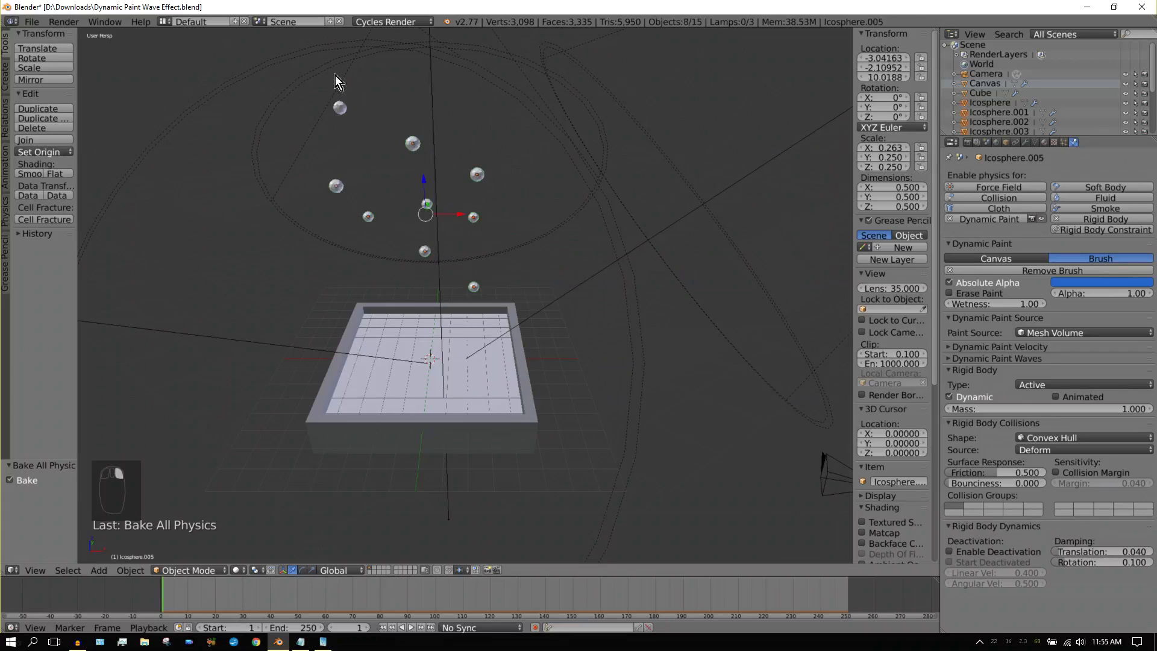
{"action": "right_click", "coordinate": [341, 109], "text": "shift"}
{"action": "key", "text": "s"}
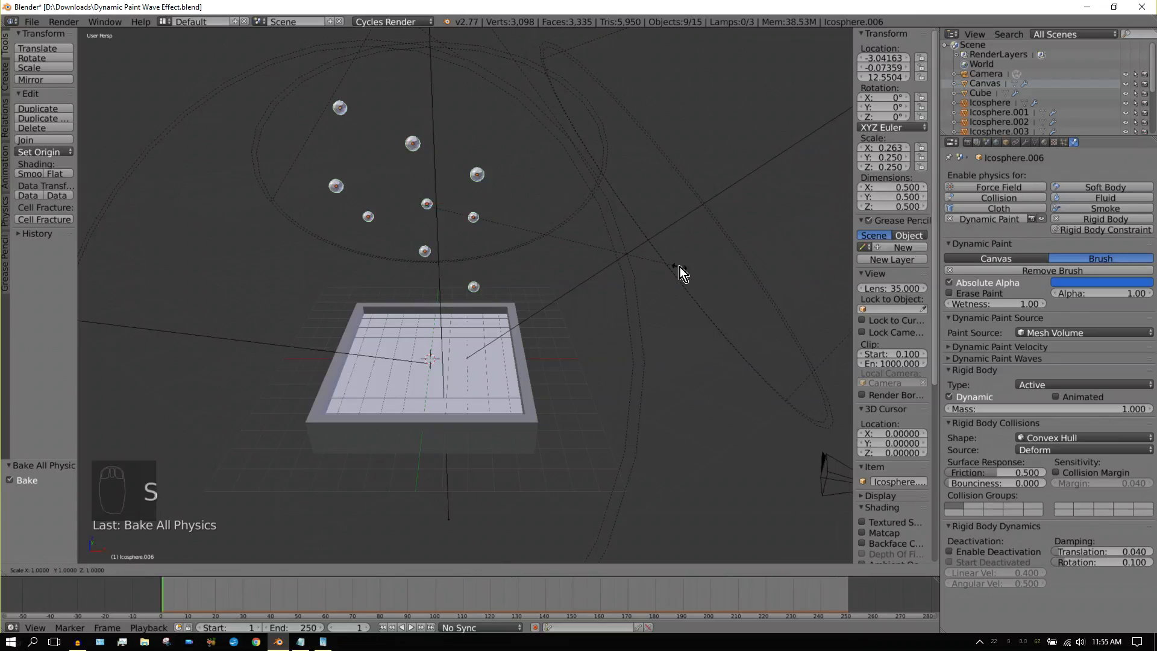
{"action": "key", "text": "2"}
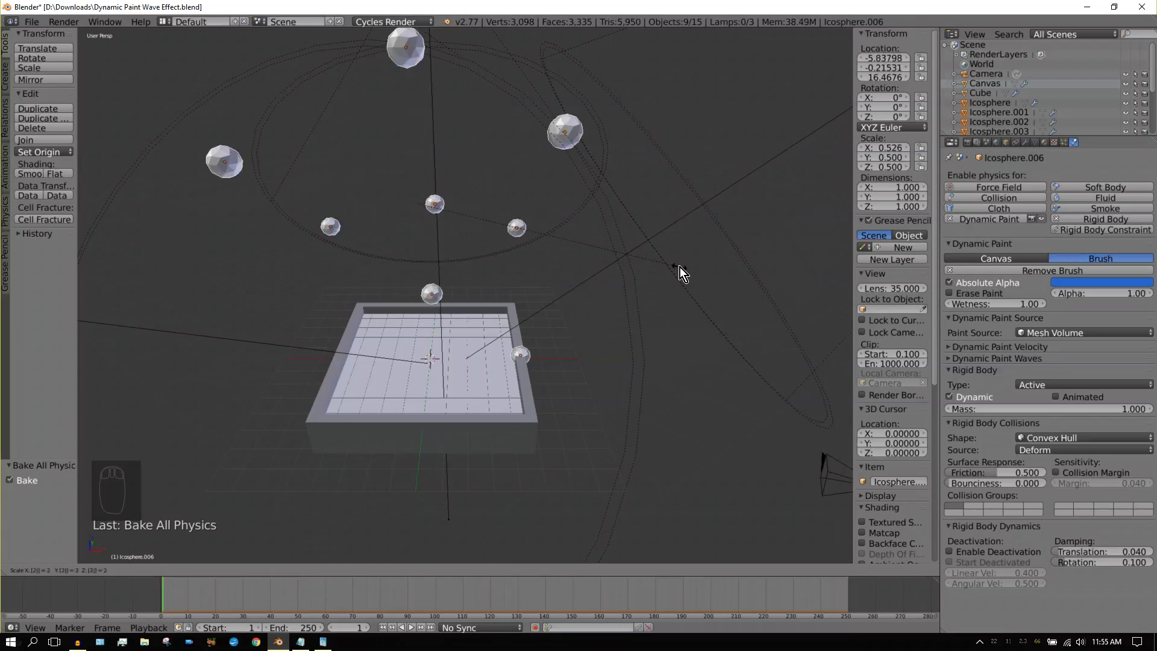
{"action": "key", "text": "Return"}
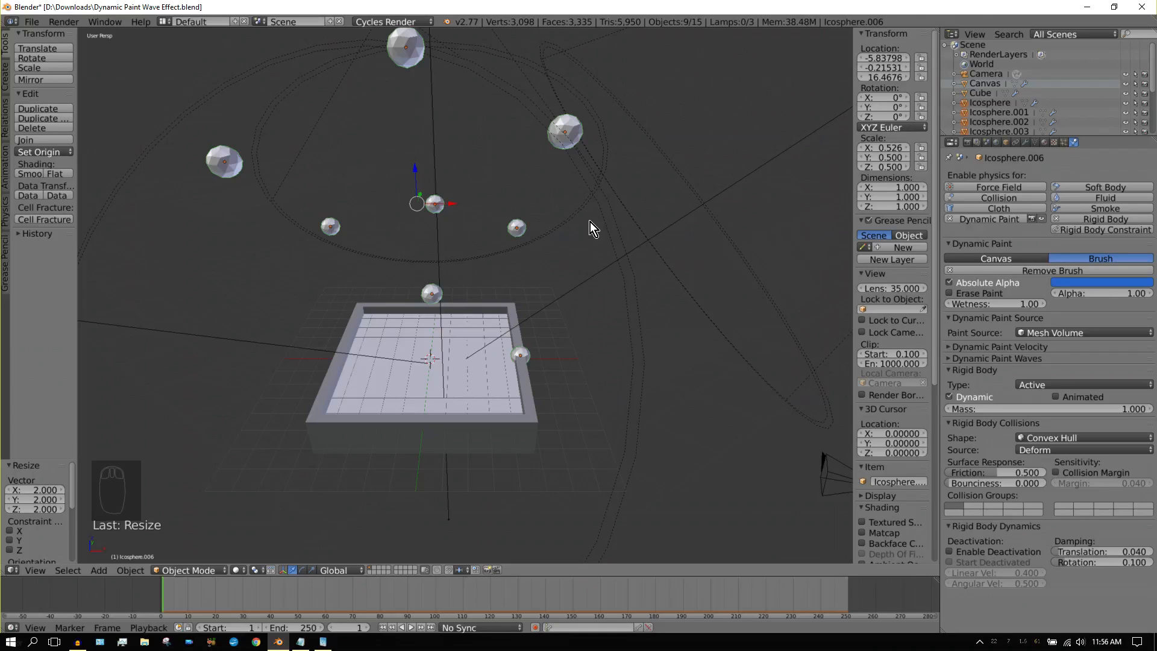
Step: In top view, move the three icospheres of the positive-Y row inside the pool walls, to Y about 3.32, pulling both corner ones inward along X
{"action": "key", "text": "KP_7"}
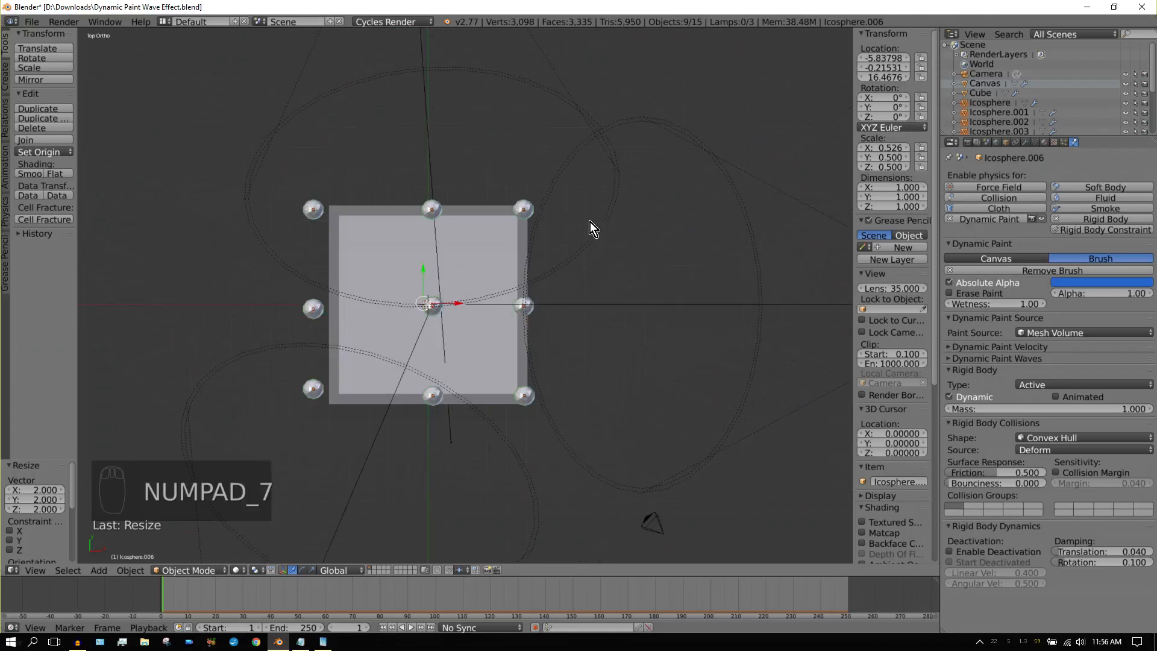
{"action": "right_click", "coordinate": [525, 211]}
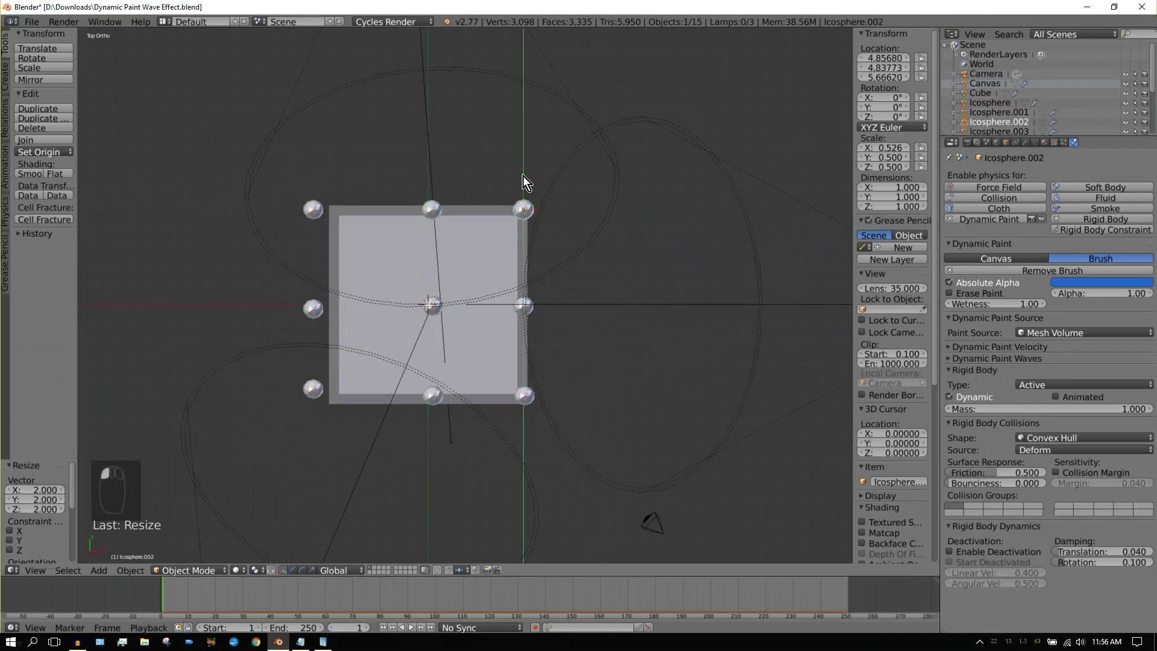
{"action": "left_click_drag", "start_coordinate": [523, 176], "coordinate": [524, 208]}
{"action": "left_click_drag", "start_coordinate": [559, 241], "coordinate": [516, 240]}
{"action": "right_click", "coordinate": [433, 208]}
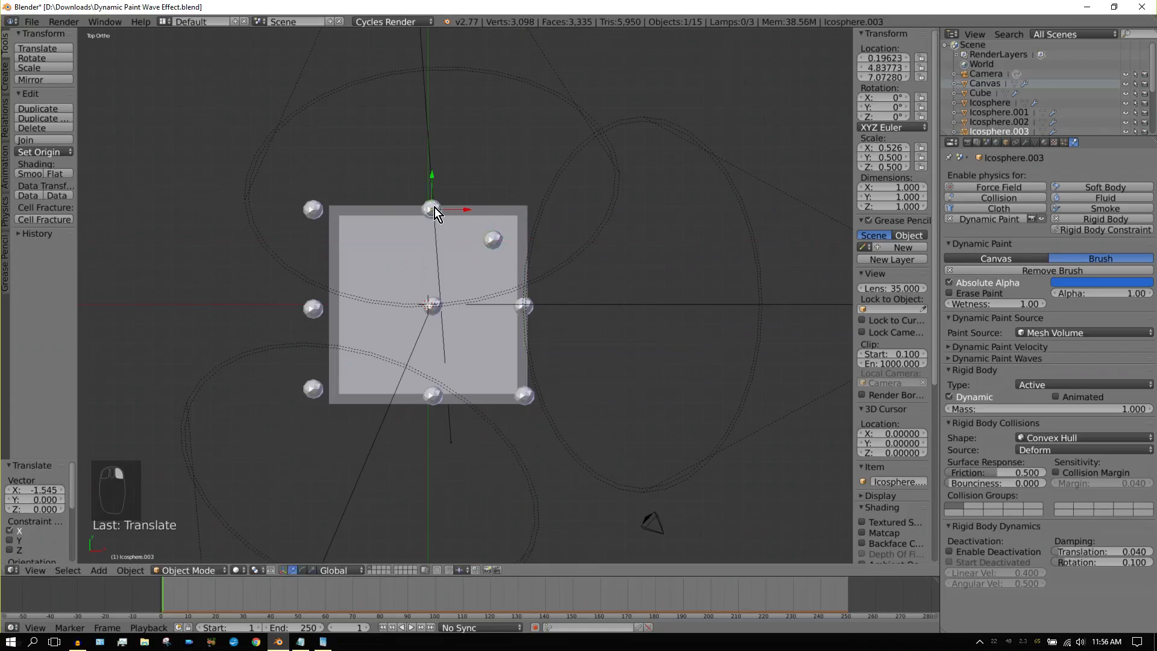
{"action": "left_click_drag", "start_coordinate": [432, 176], "coordinate": [432, 206]}
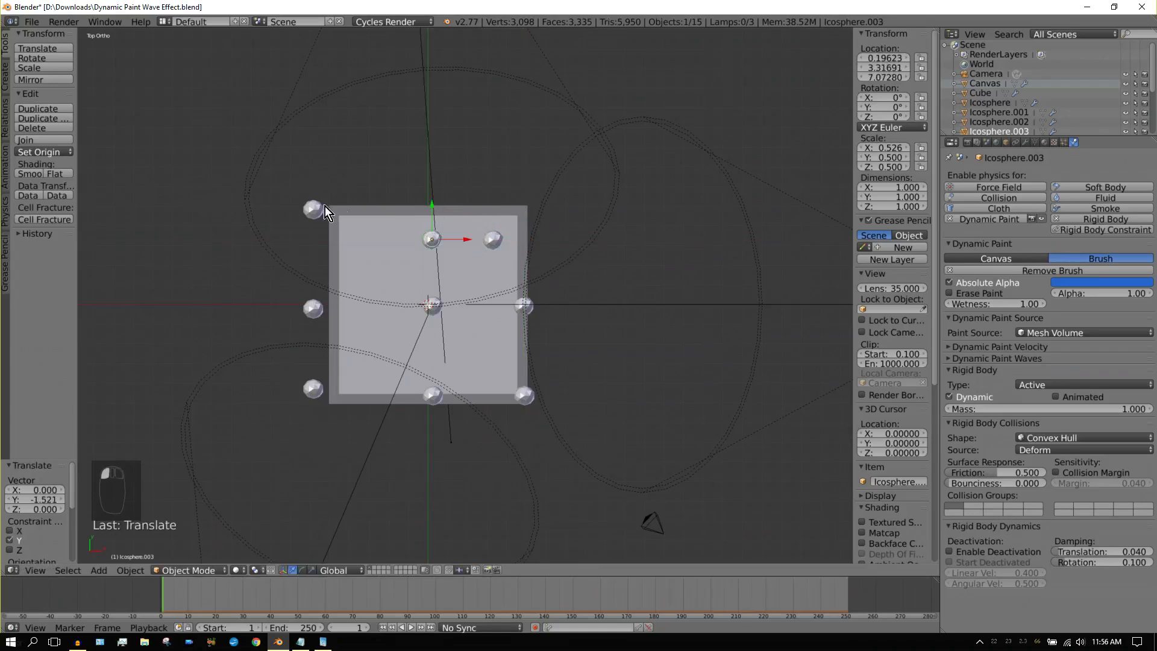
{"action": "right_click", "coordinate": [313, 209]}
{"action": "left_click_drag", "start_coordinate": [313, 178], "coordinate": [314, 202]}
{"action": "left_click_drag", "start_coordinate": [345, 240], "coordinate": [394, 240]}
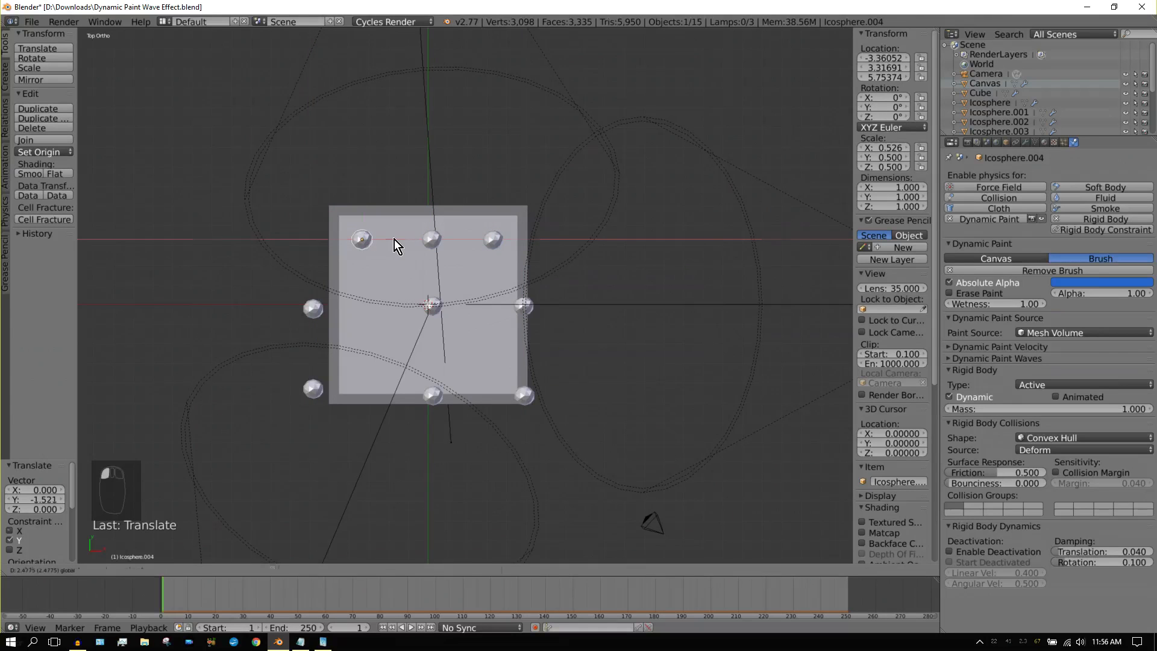
Step: Move the middle and negative-Y corner icospheres on the negative-X side inward over the water surface, the middle one about 2.6 units along X
{"action": "right_click", "coordinate": [316, 312]}
{"action": "left_click_drag", "start_coordinate": [348, 310], "coordinate": [399, 308]}
{"action": "right_click", "coordinate": [316, 392]}
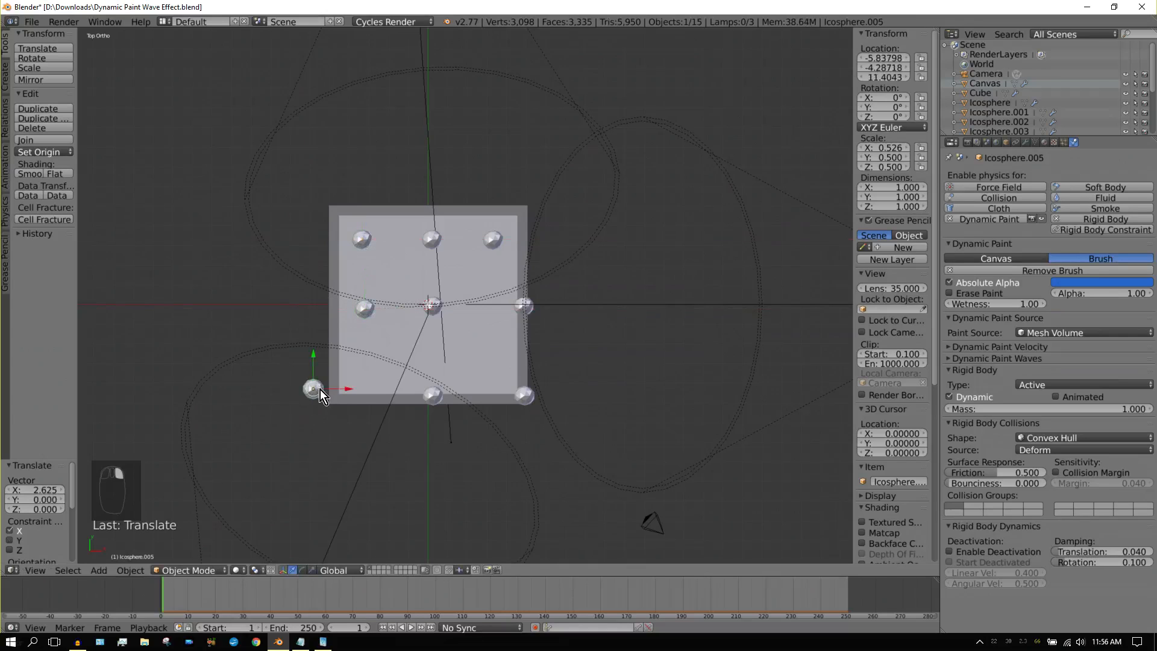
{"action": "left_click_drag", "start_coordinate": [347, 387], "coordinate": [436, 339]}
Step: Move the middle icosphere of the negative-Y row to Y about -3.50 and its positive-X corner neighbour to X about 3.48, Y about -3.43
{"action": "right_click", "coordinate": [436, 399]}
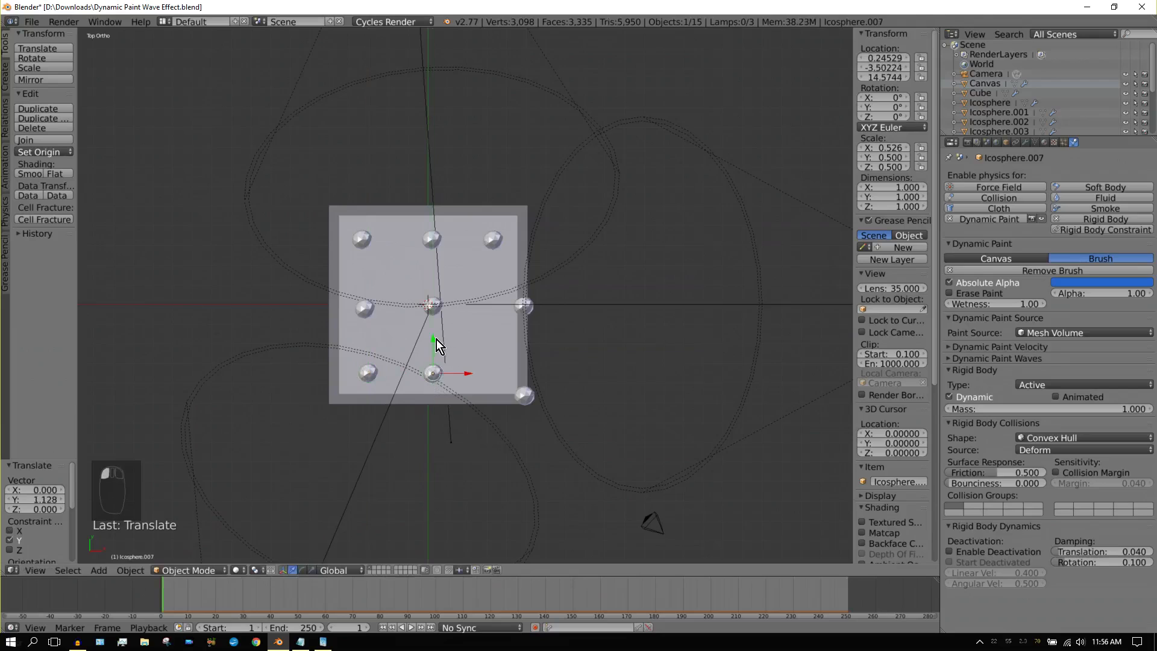
{"action": "right_click", "coordinate": [529, 399]}
{"action": "left_click_drag", "start_coordinate": [561, 397], "coordinate": [533, 397]}
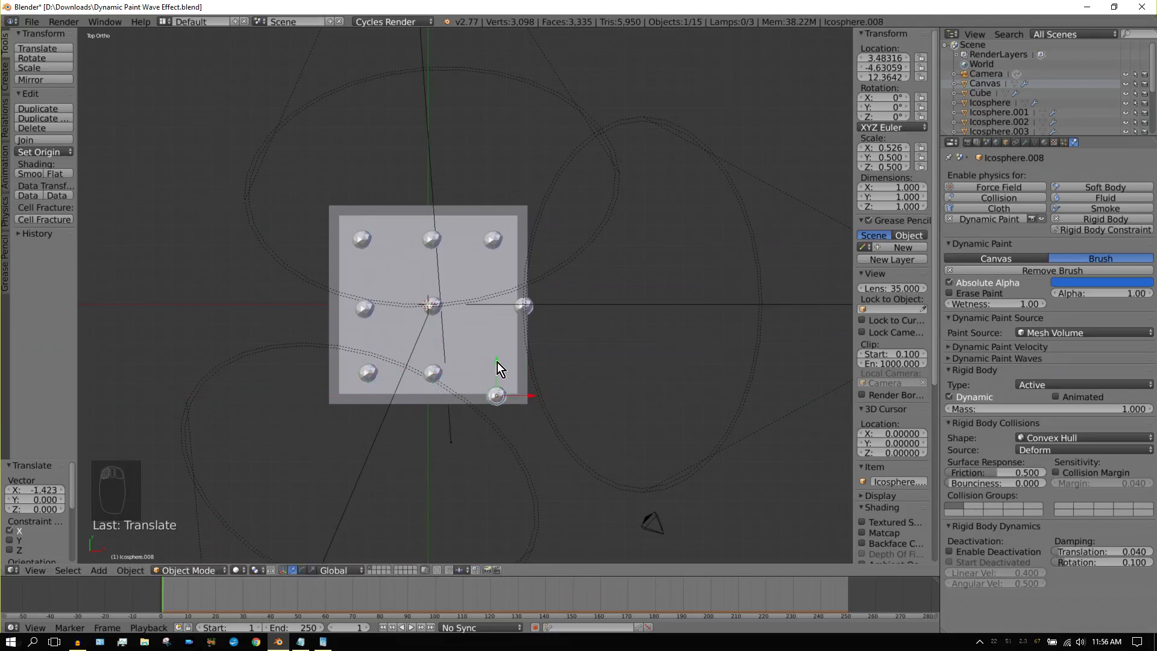
{"action": "left_click_drag", "start_coordinate": [497, 363], "coordinate": [500, 334]}
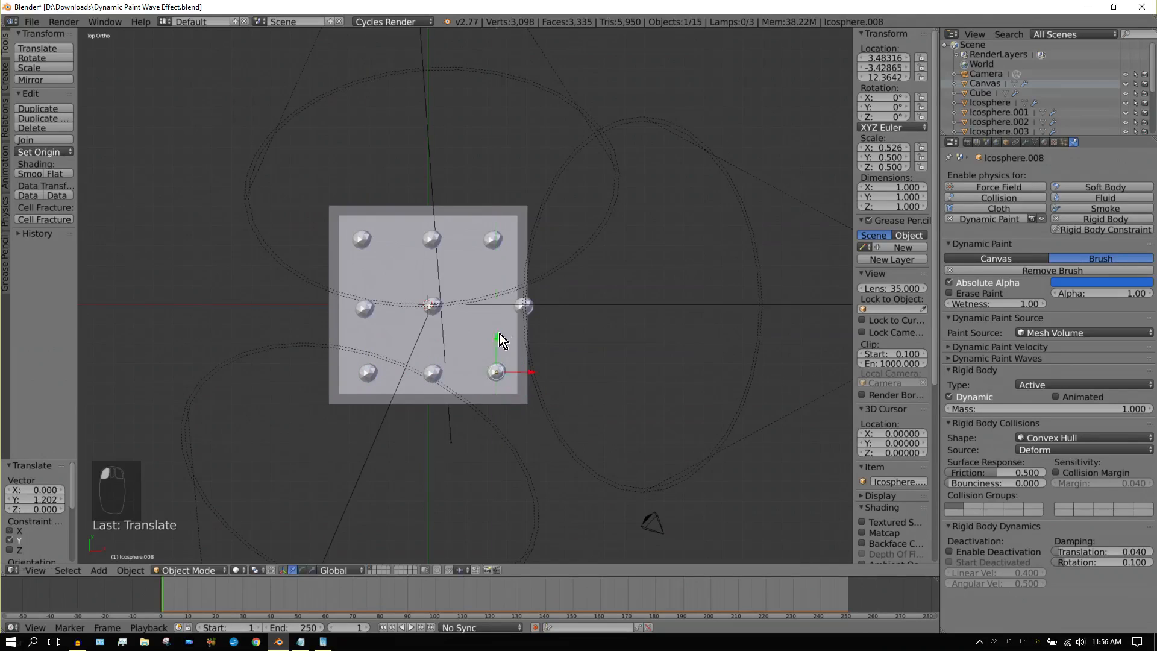
Step: Move the middle icosphere on the positive-X side inward along X to about 3.41
{"action": "right_click", "coordinate": [529, 306]}
{"action": "right_click", "coordinate": [522, 310]}
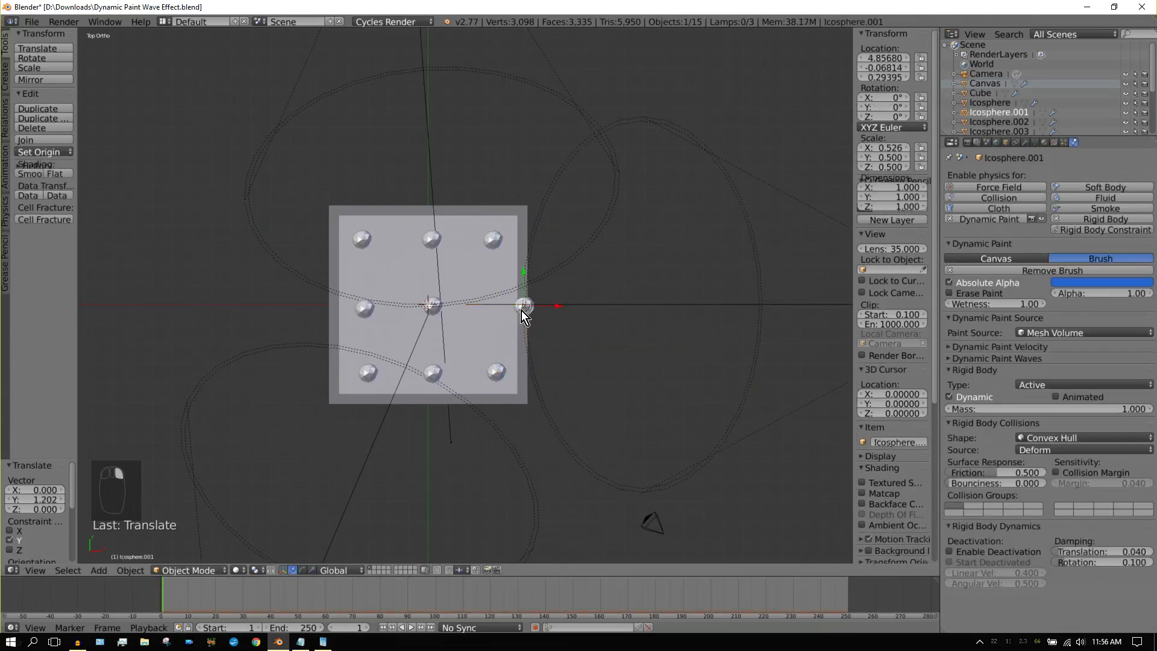
{"action": "left_click_drag", "start_coordinate": [556, 309], "coordinate": [528, 307]}
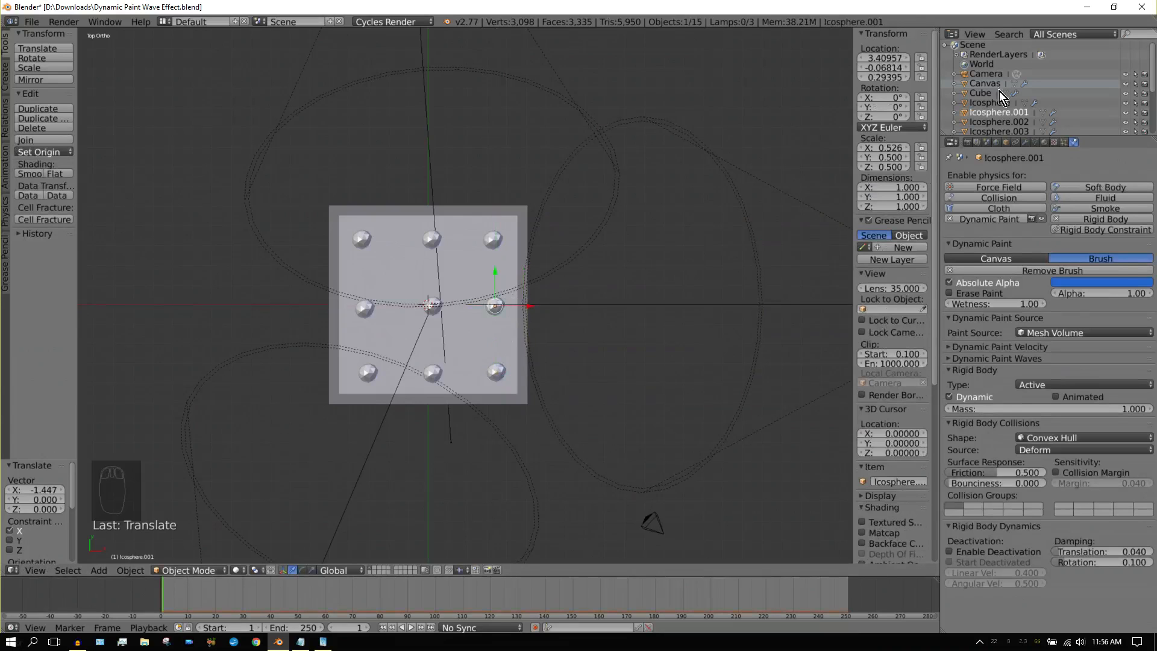
Step: Free all existing physics bakes and bring up the physics settings of the Canvas object
{"action": "left_click", "coordinate": [968, 143]}
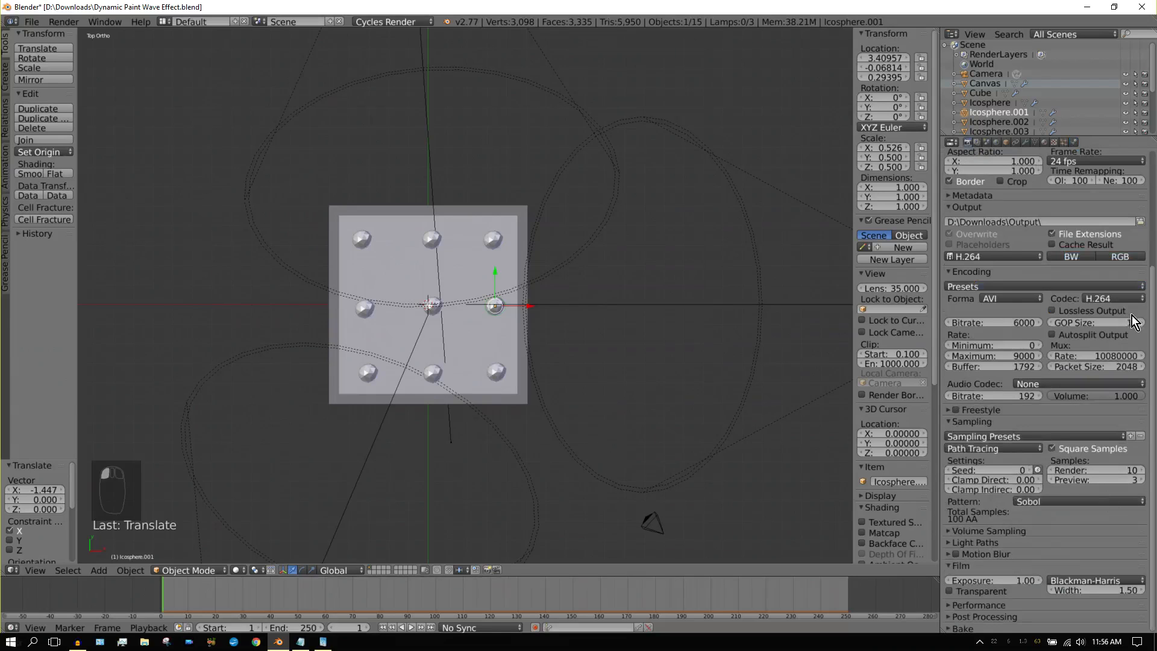
{"action": "left_click", "coordinate": [989, 141]}
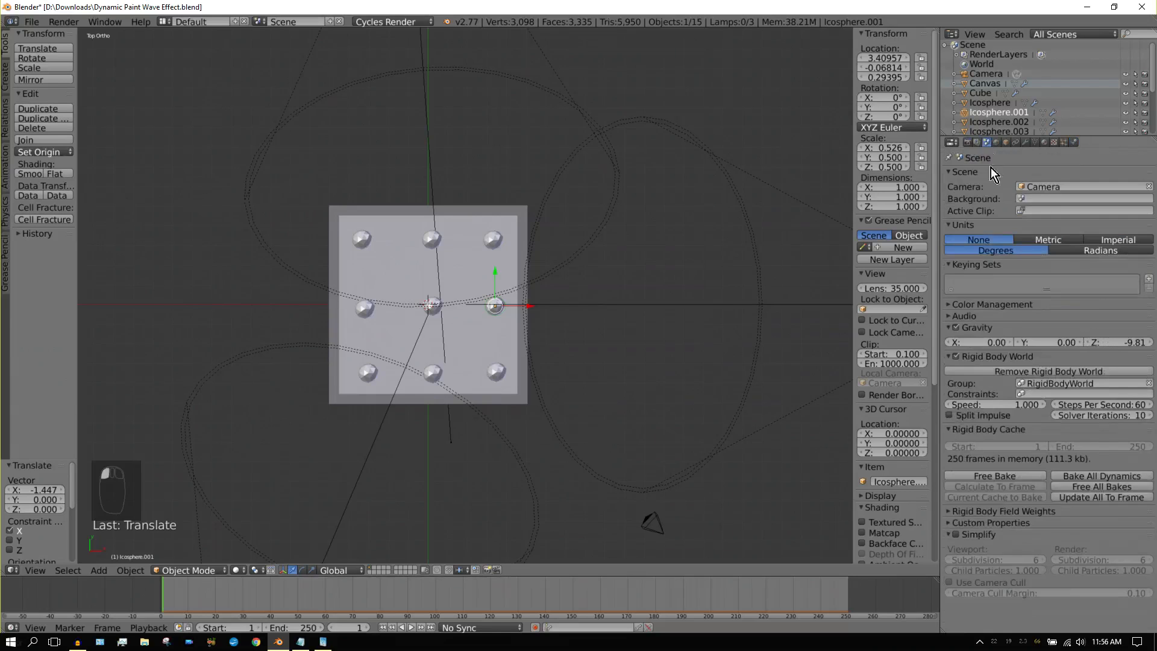
{"action": "left_click", "coordinate": [1092, 488]}
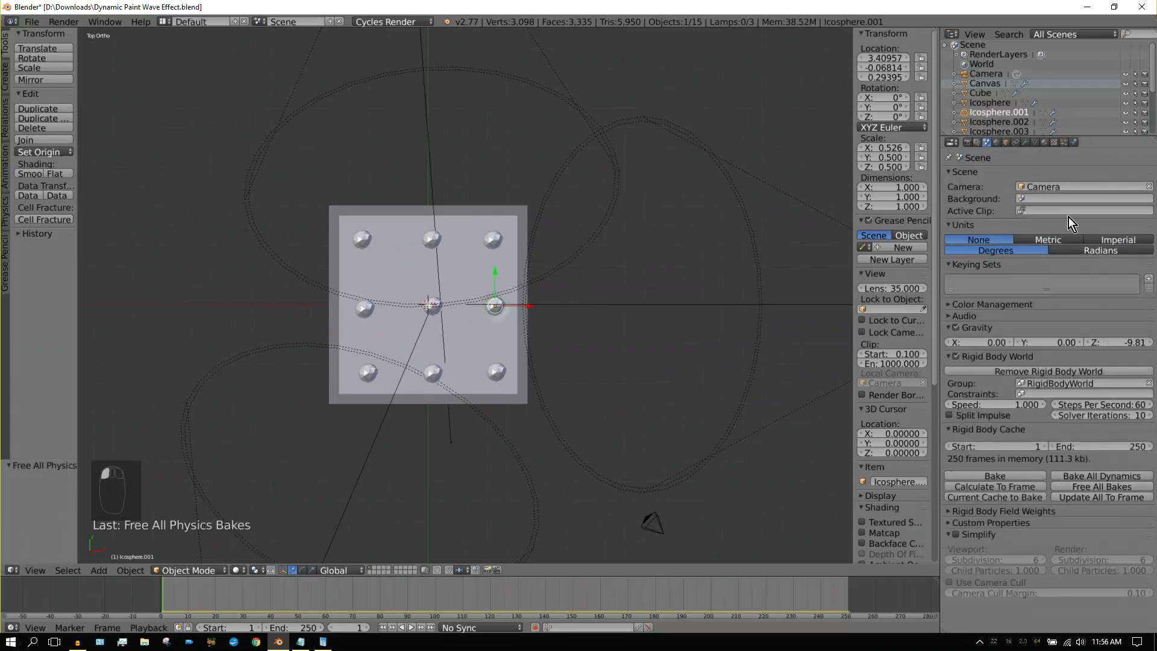
{"action": "left_click", "coordinate": [1075, 143]}
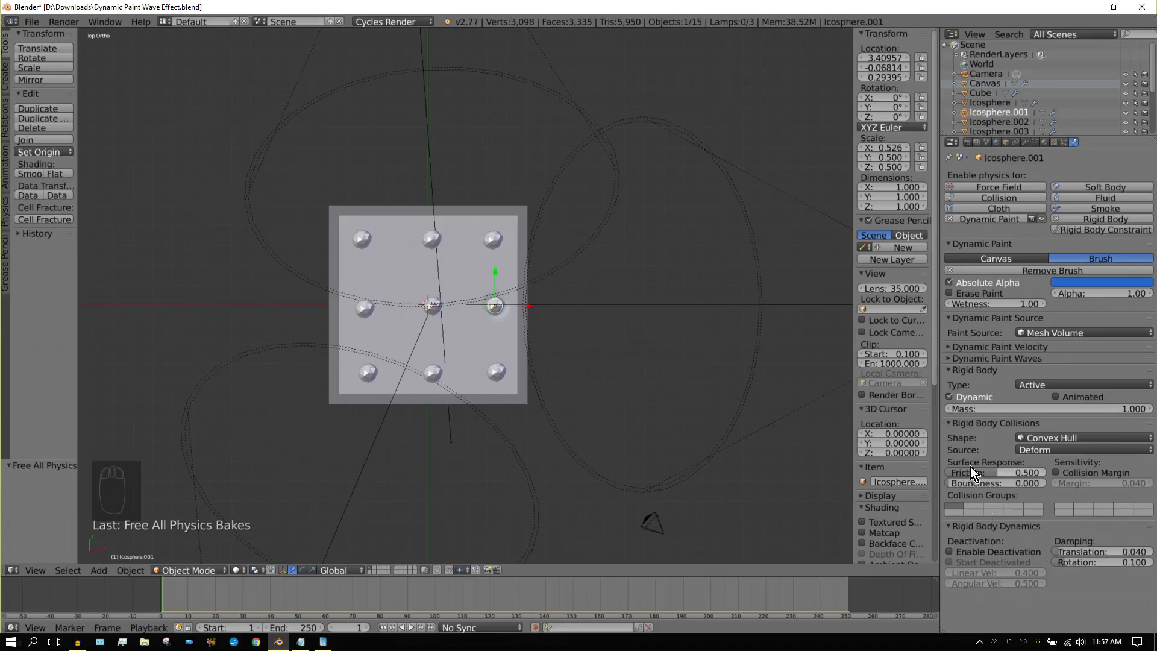
{"action": "right_click", "coordinate": [466, 274]}
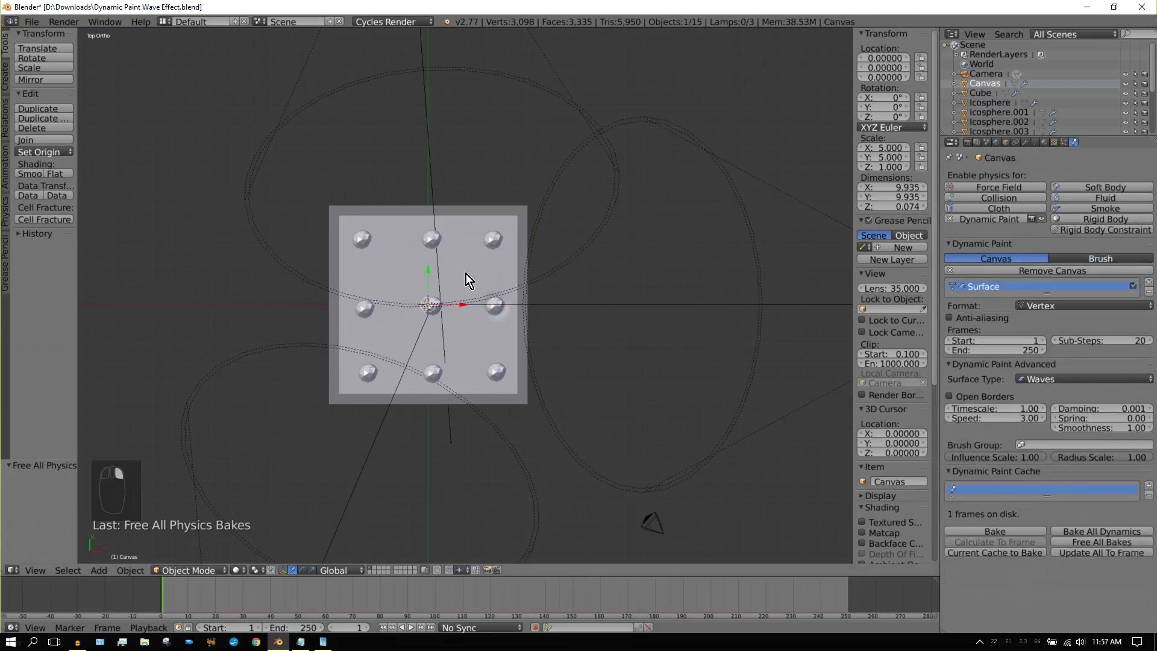
Step: Free all physics bakes, preview the falling icospheres from a low side view, and return to the first frame
{"action": "left_click", "coordinate": [1098, 541]}
{"action": "key", "text": "KP_2"}
{"action": "key", "text": "KP_2"}
{"action": "key", "text": "KP_2"}
{"action": "key", "text": "KP_2"}
{"action": "key", "text": "KP_2"}
{"action": "key", "text": "KP_2"}
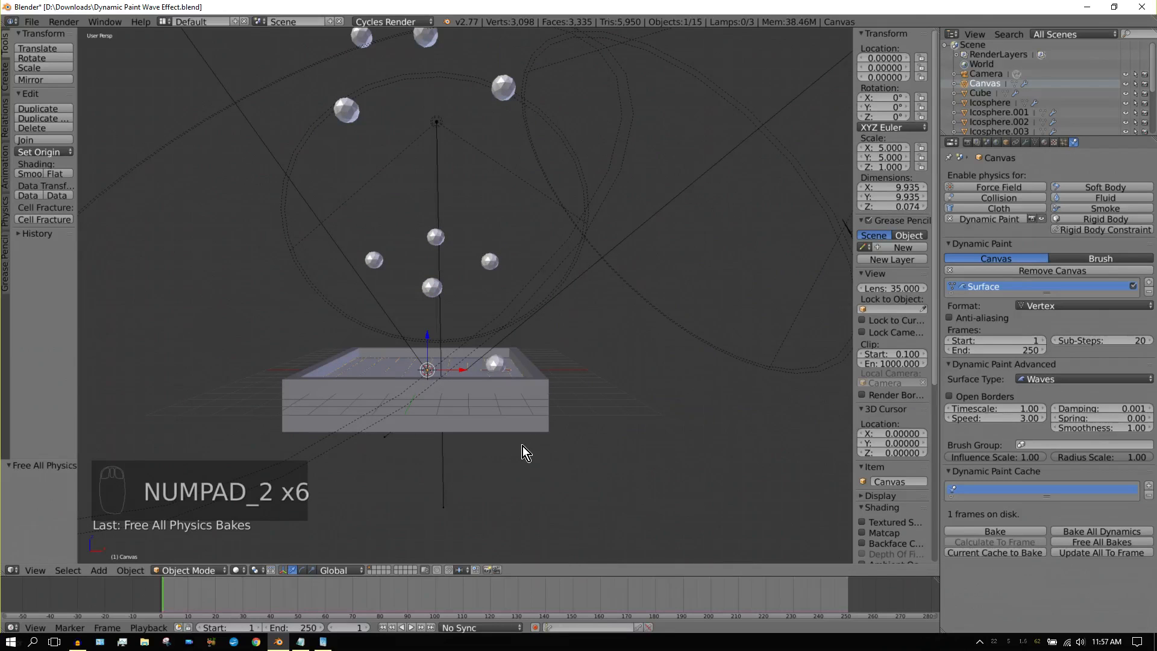
{"action": "left_click", "coordinate": [414, 628]}
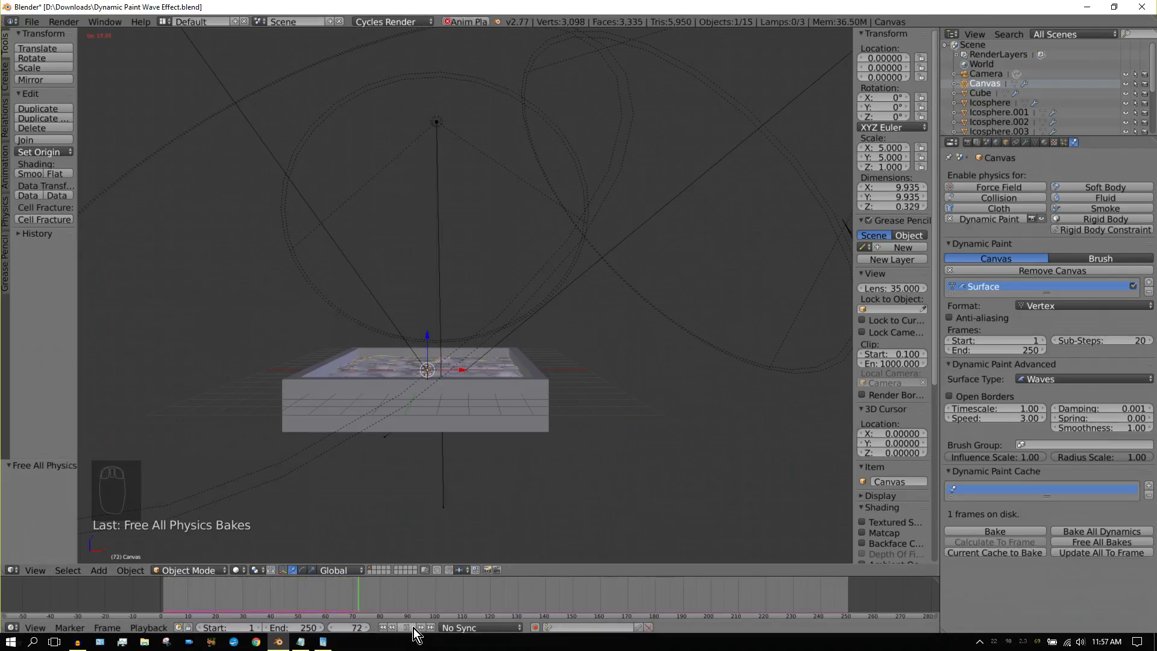
{"action": "left_click", "coordinate": [408, 627]}
{"action": "left_click", "coordinate": [383, 628]}
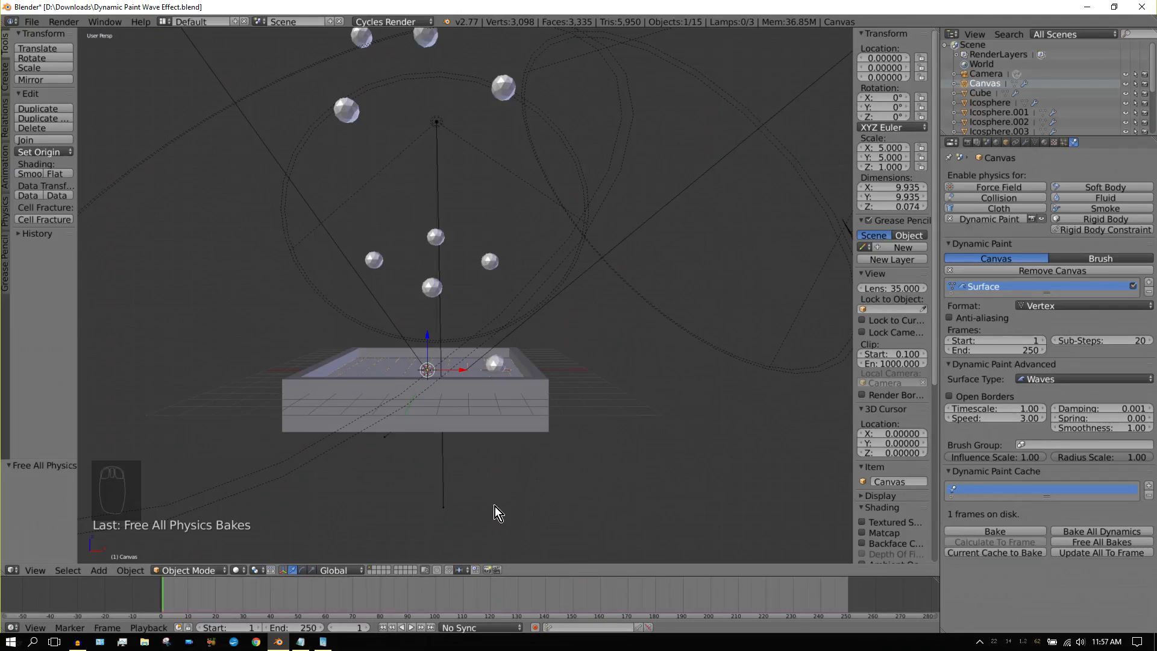
Step: Raise the low middle icosphere on the positive-X side along Z by about 2.66 units, above the pool
{"action": "right_click", "coordinate": [504, 369]}
{"action": "key", "text": "g"}
{"action": "key", "text": "z"}
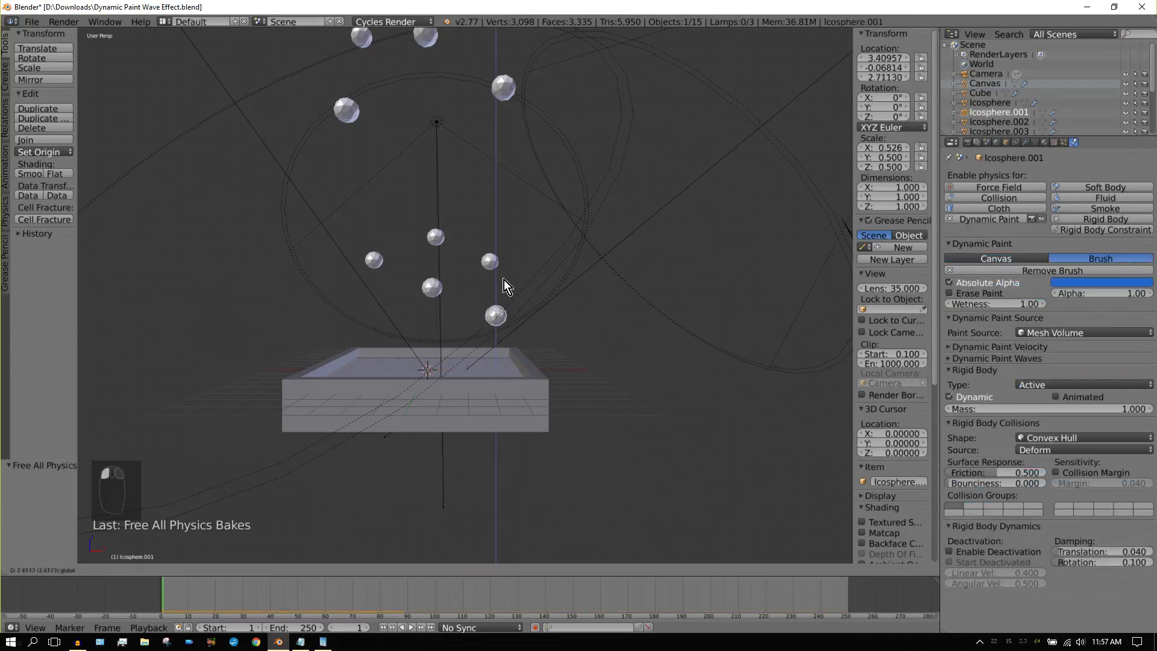
{"action": "left_click", "coordinate": [504, 286]}
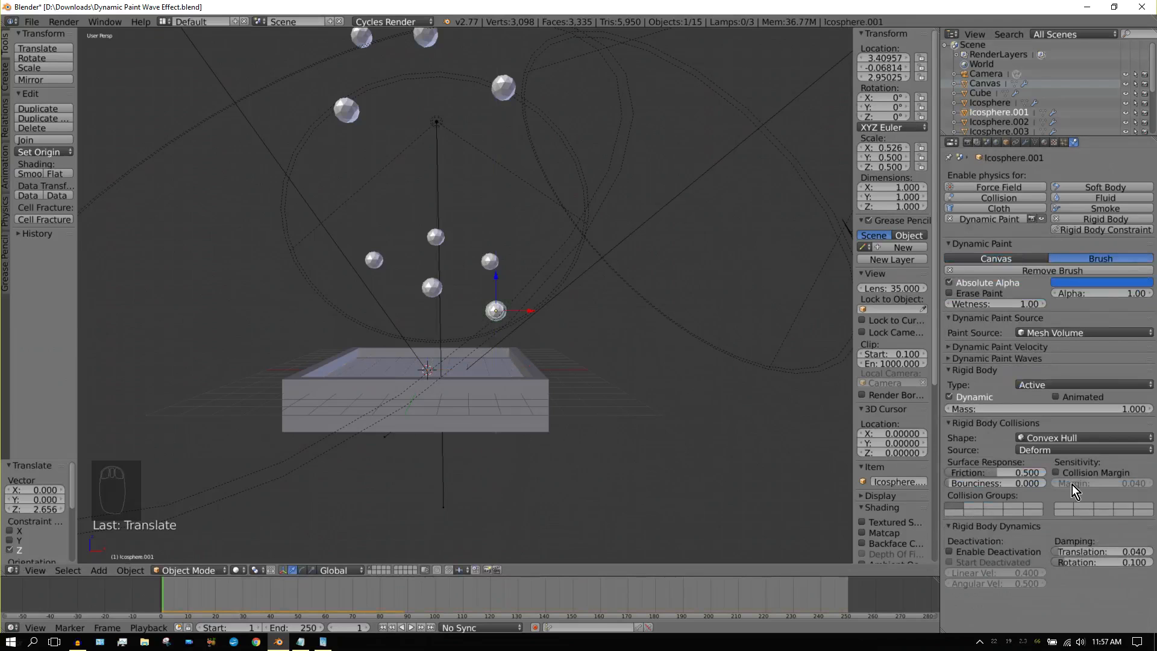
Step: Free all existing bakes with the Canvas selected and bake all dynamics again for the scene
{"action": "right_click", "coordinate": [493, 367]}
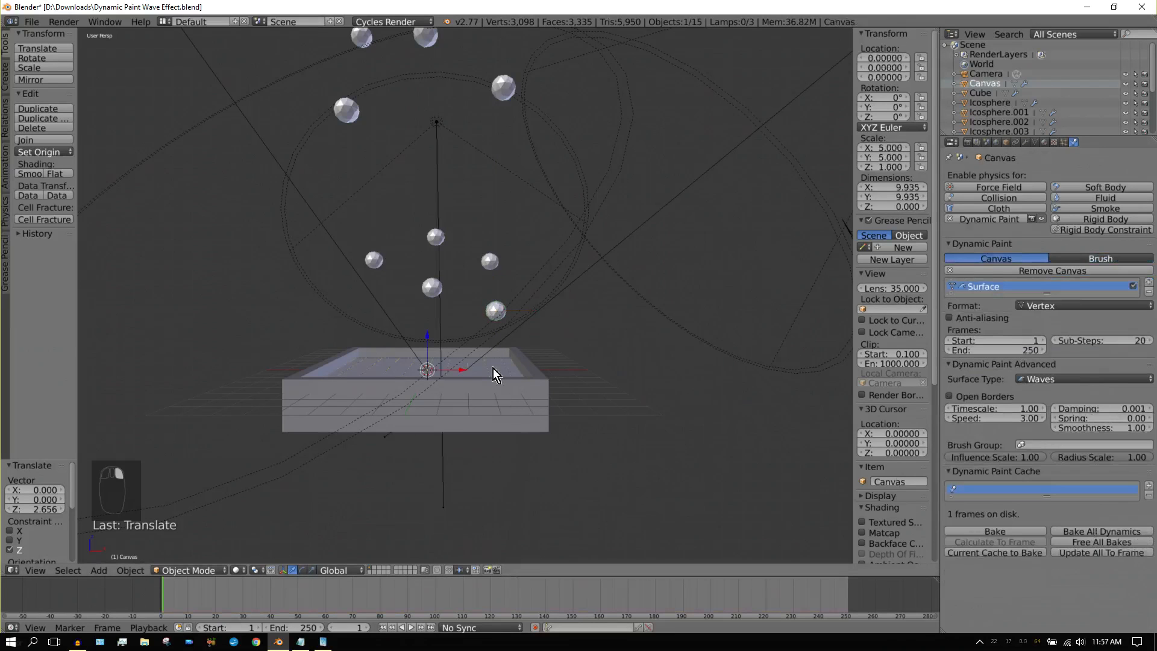
{"action": "left_click", "coordinate": [1114, 540]}
{"action": "left_click", "coordinate": [987, 142]}
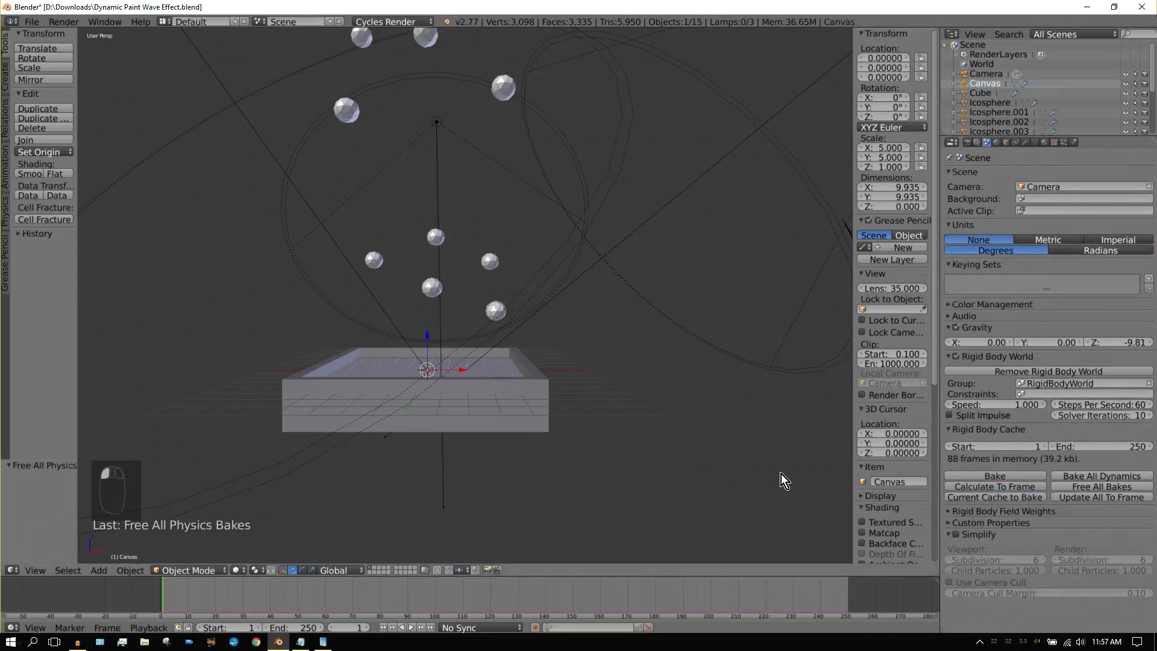
{"action": "left_click", "coordinate": [1072, 144]}
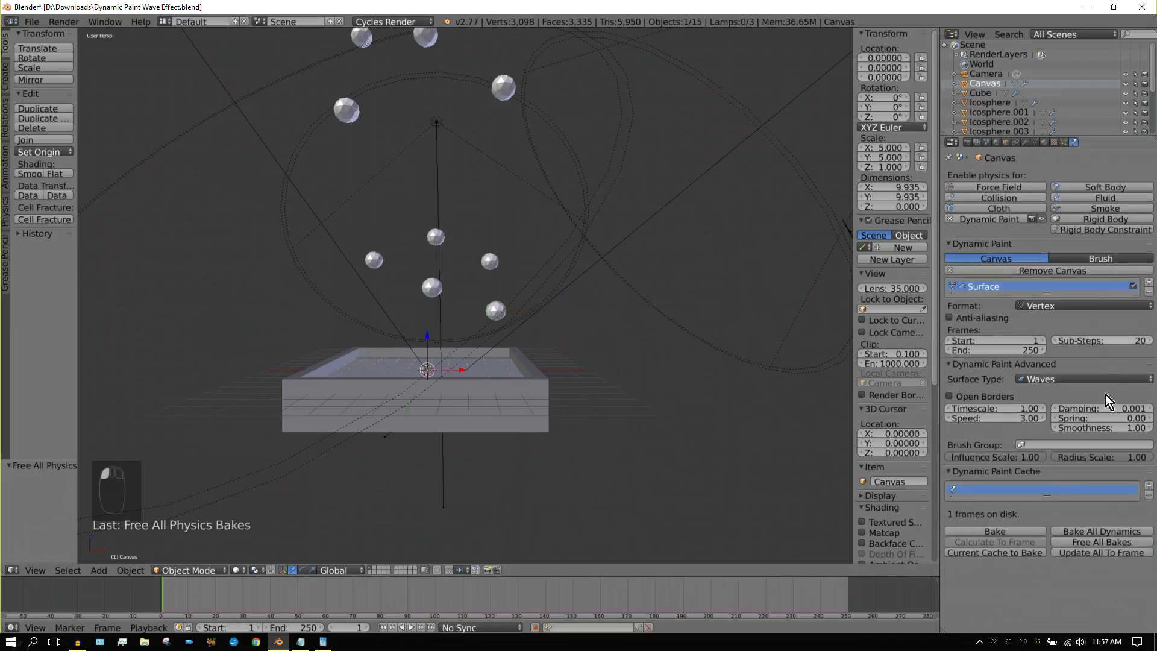
{"action": "left_click", "coordinate": [1088, 533]}
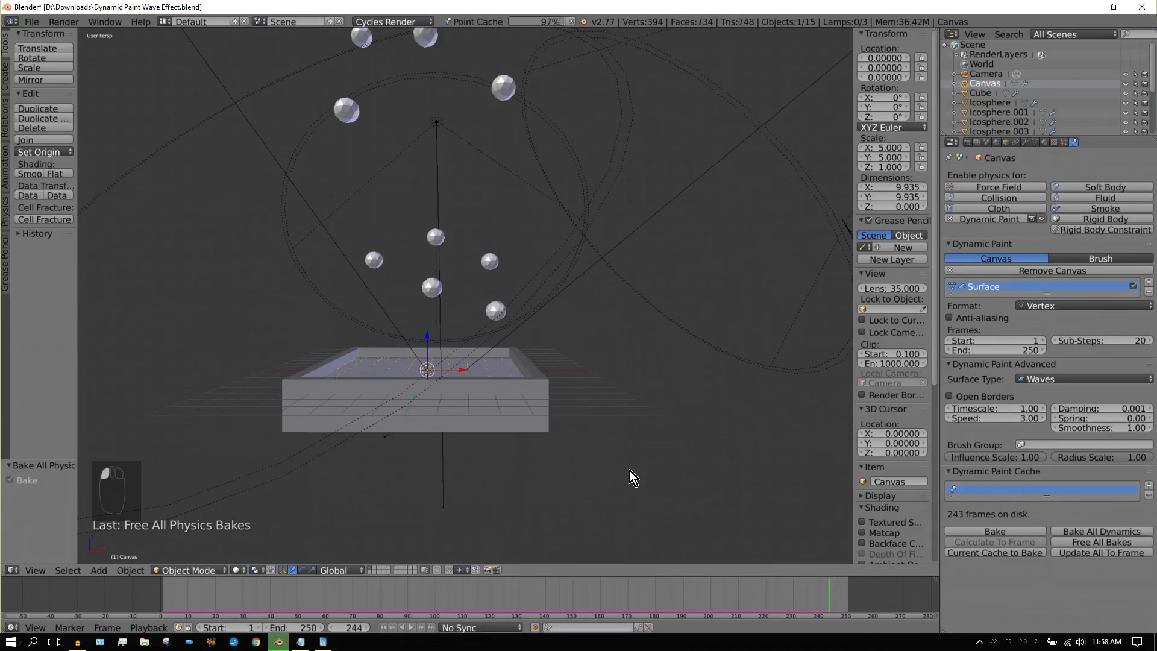
Step: Play the baked wave animation to check it and return to the first frame
{"action": "left_click", "coordinate": [411, 629]}
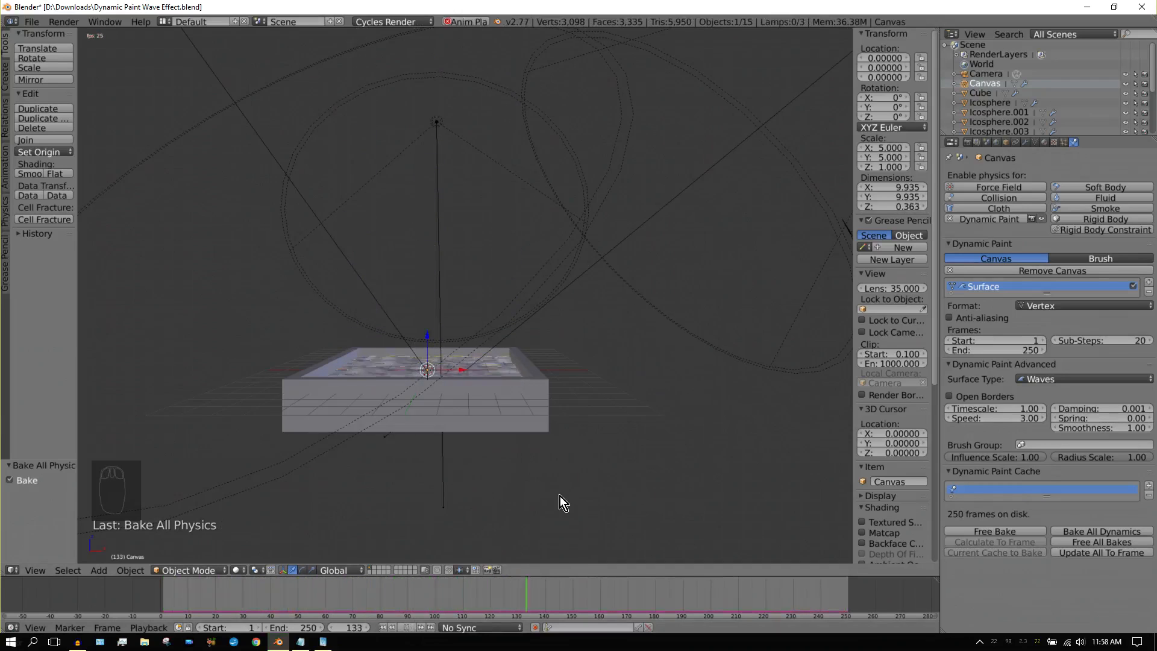
{"action": "left_click", "coordinate": [406, 627]}
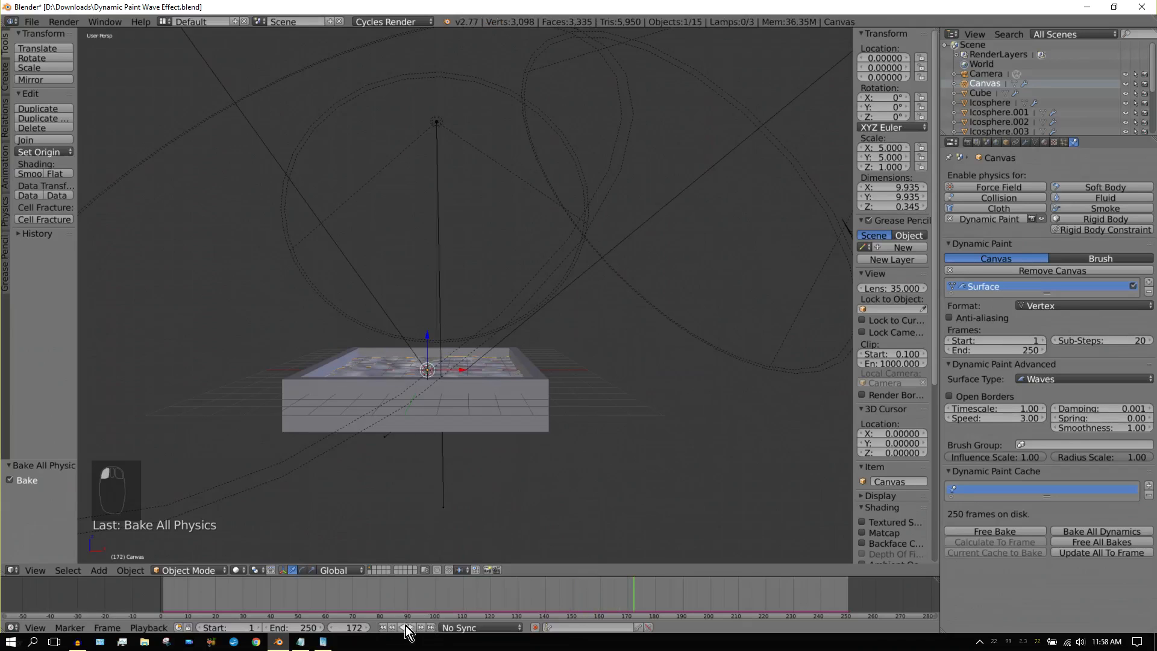
{"action": "left_click", "coordinate": [382, 627]}
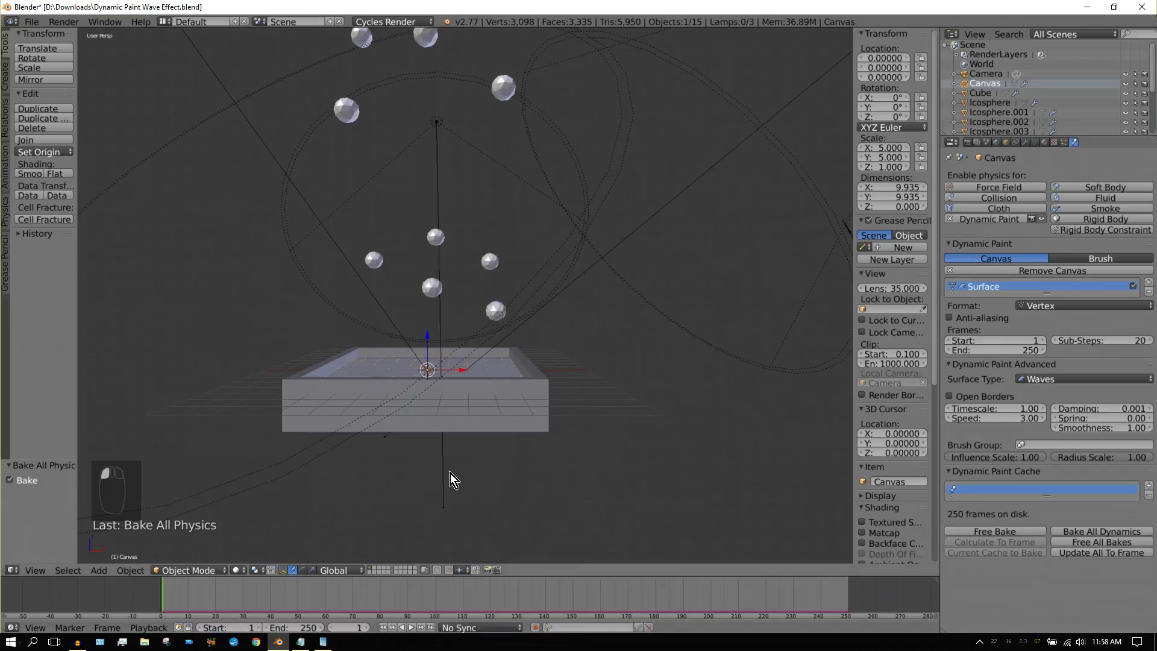
Step: Switch to the camera view, go to frame 33, and test render the image, stopping it early
{"action": "key", "text": "KP_0"}
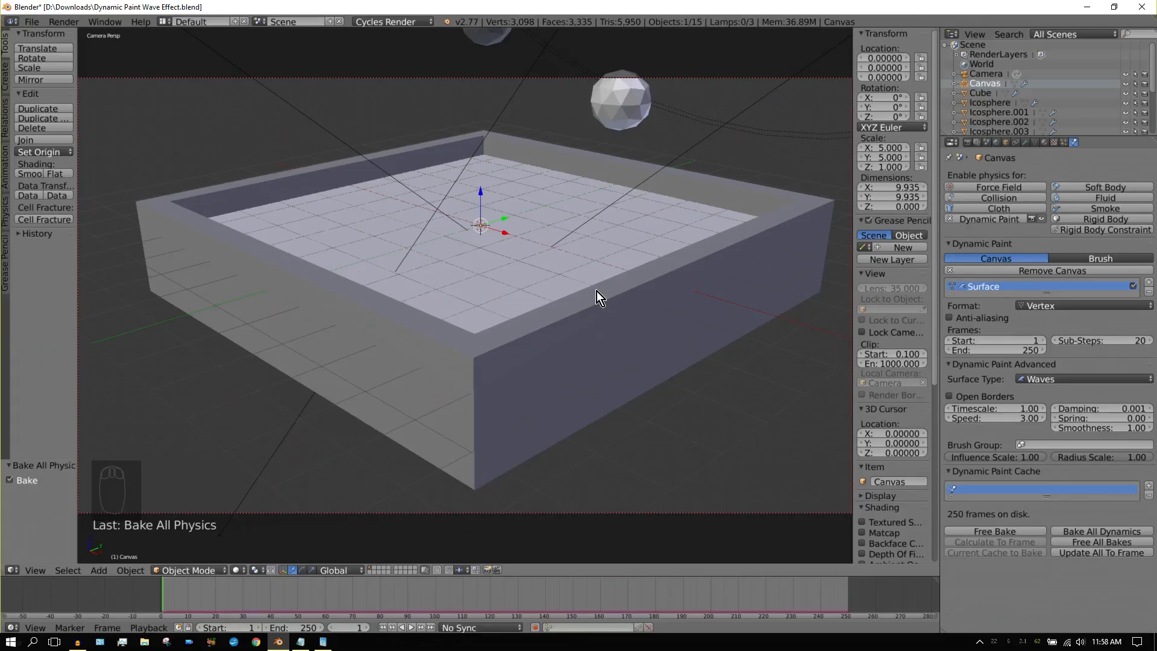
{"action": "left_click", "coordinate": [251, 595]}
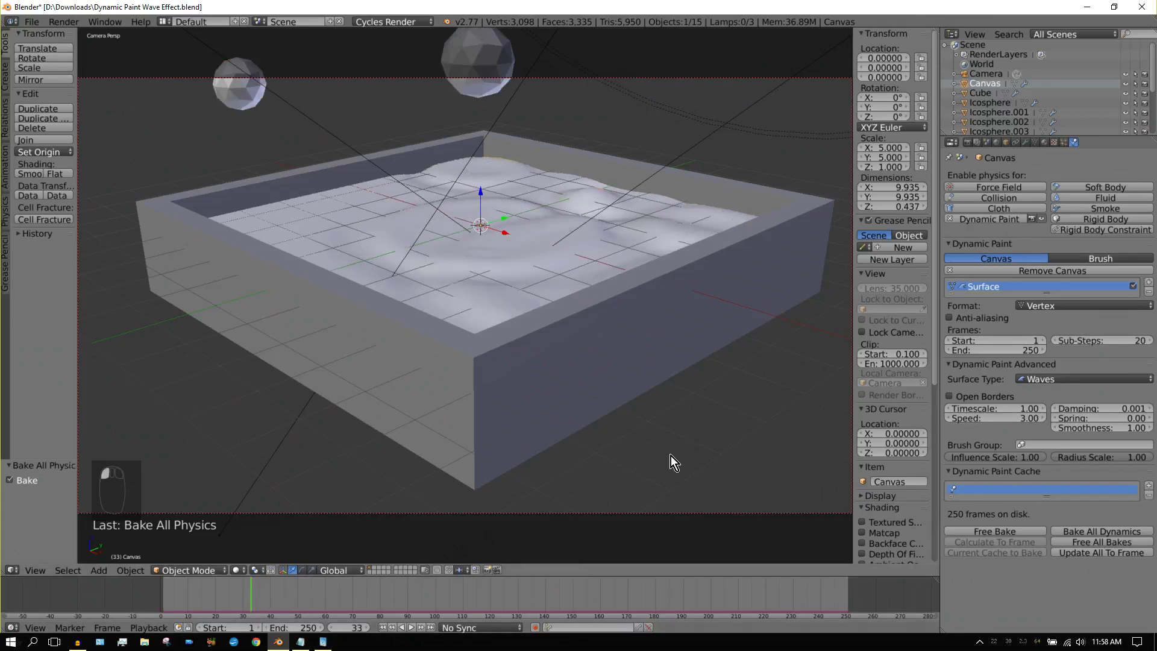
{"action": "left_click", "coordinate": [62, 24]}
{"action": "left_click", "coordinate": [78, 36]}
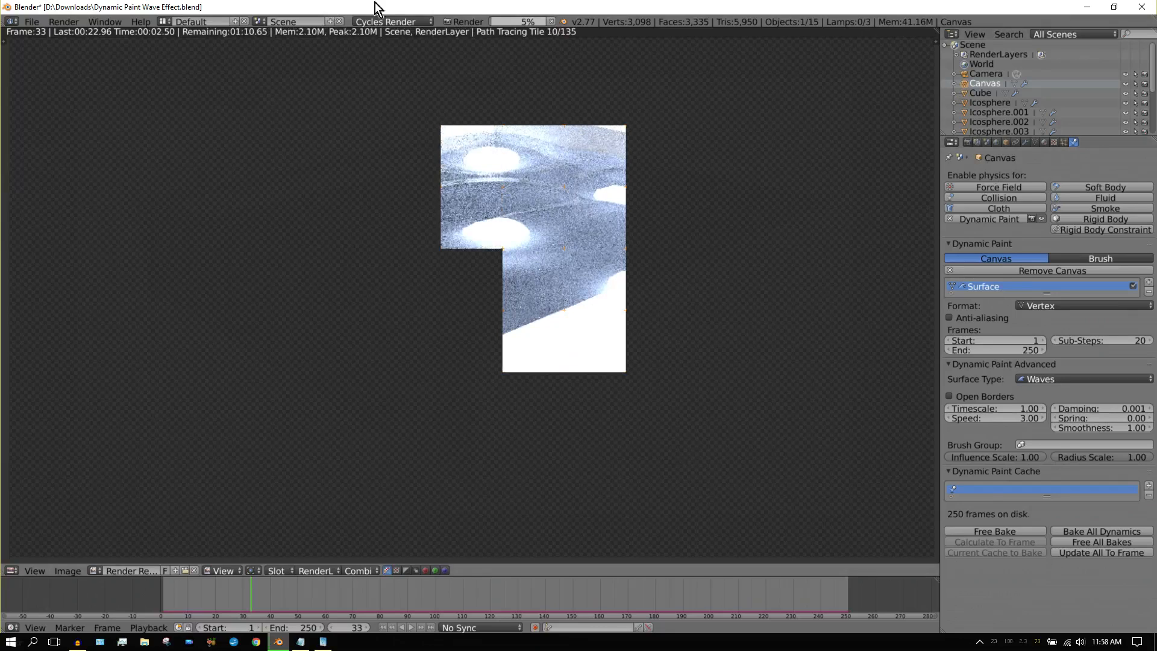
{"action": "left_click", "coordinate": [552, 21]}
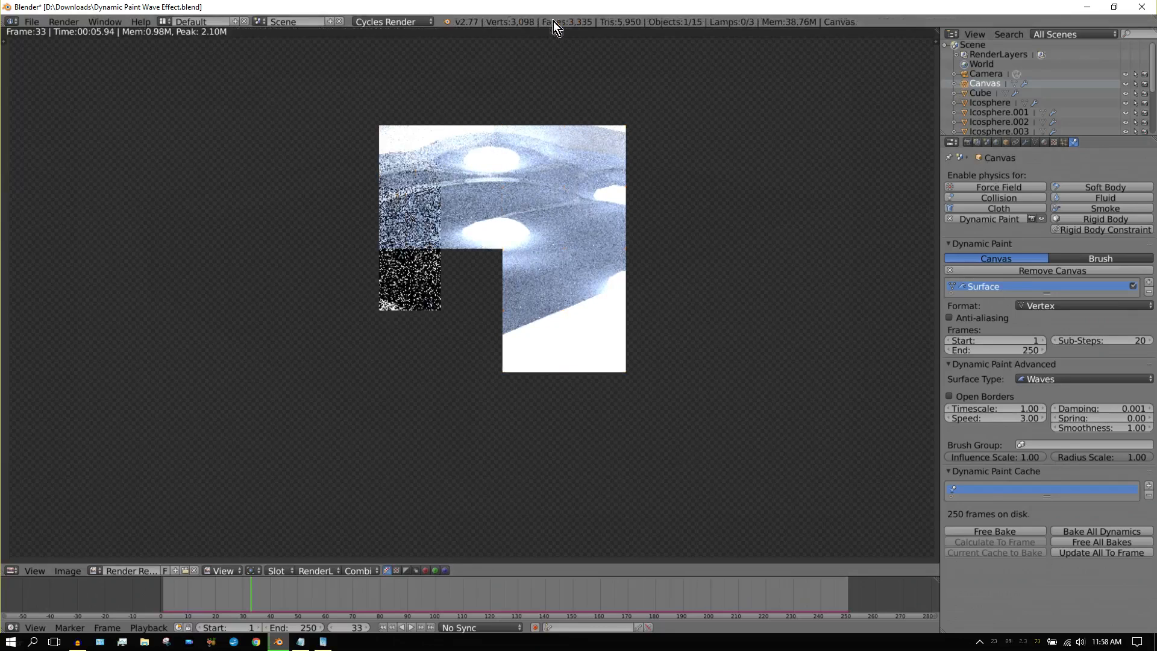
Step: Set the render tile width to 32 and reduce the tile height in the Performance settings
{"action": "left_click", "coordinate": [964, 142]}
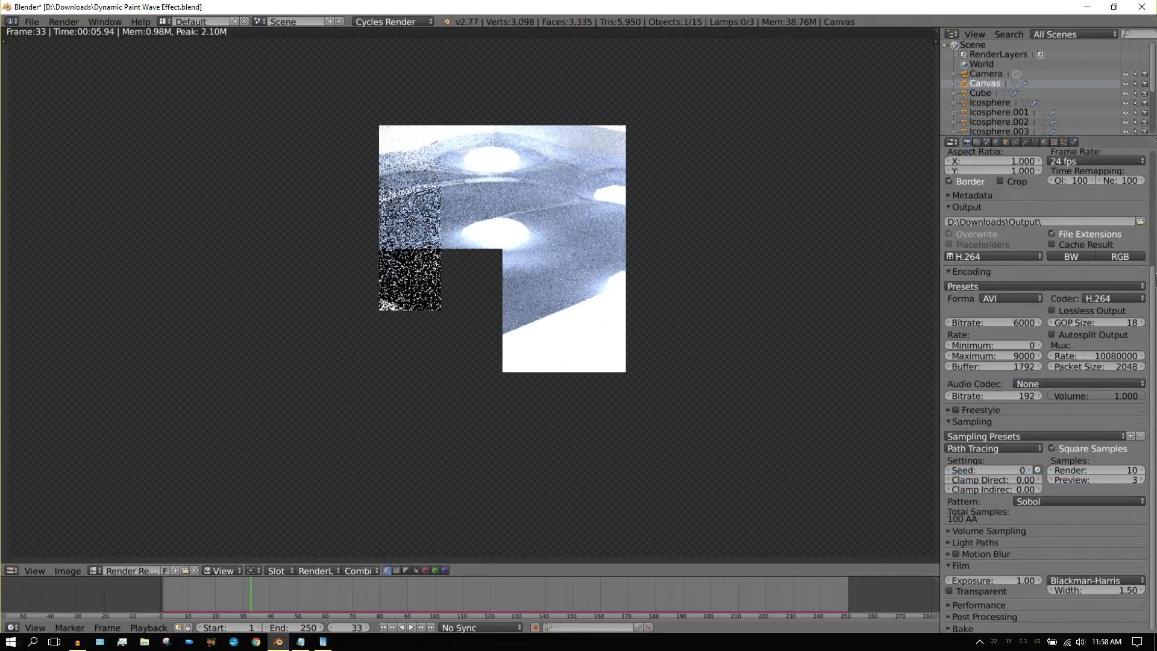
{"action": "left_click", "coordinate": [947, 604]}
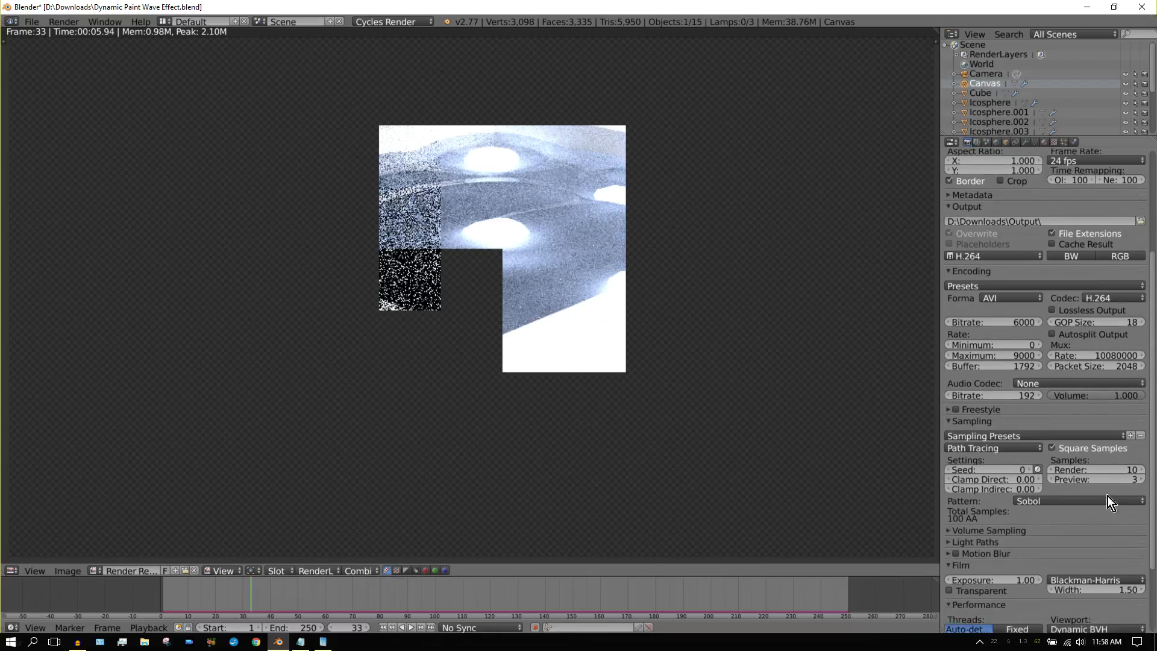
{"action": "scroll", "coordinate": [1156, 409], "scroll_direction": "down", "scroll_amount": 4}
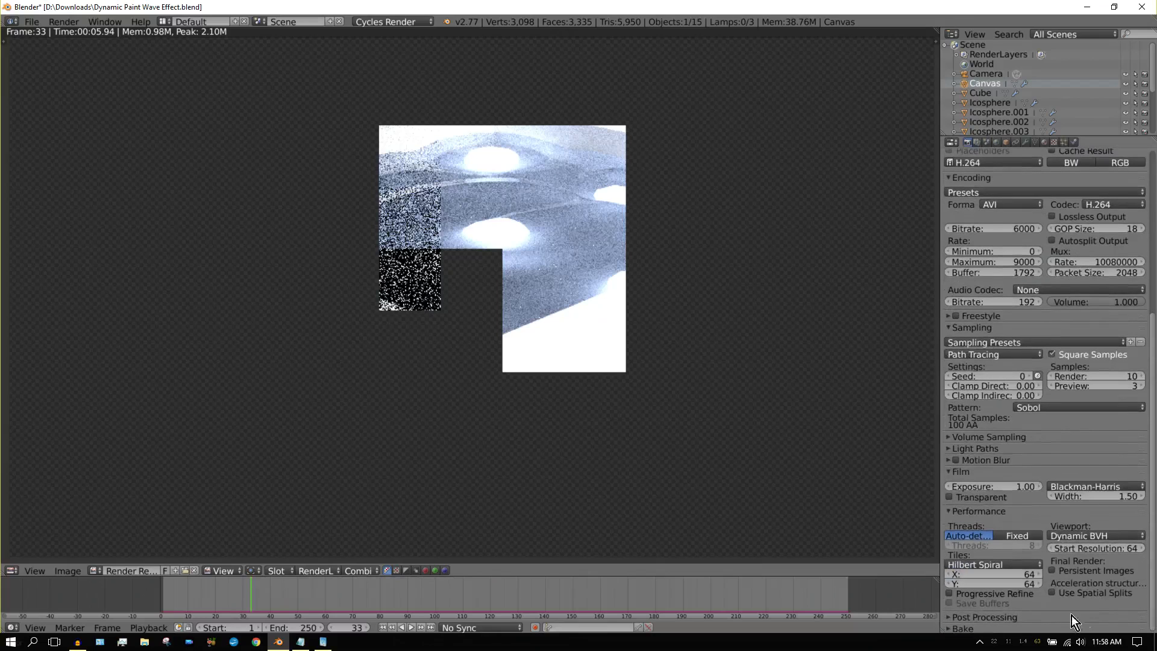
{"action": "left_click", "coordinate": [1020, 575]}
{"action": "type", "text": "32"}
{"action": "key", "text": "Return"}
{"action": "left_click", "coordinate": [1024, 584]}
{"action": "type", "text": "16"}
{"action": "key", "text": "Return"}
Step: Set the render samples to 20 and start a test render of frame 33, cancelling it early
{"action": "left_click_drag", "start_coordinate": [1155, 355], "coordinate": [1155, 270]}
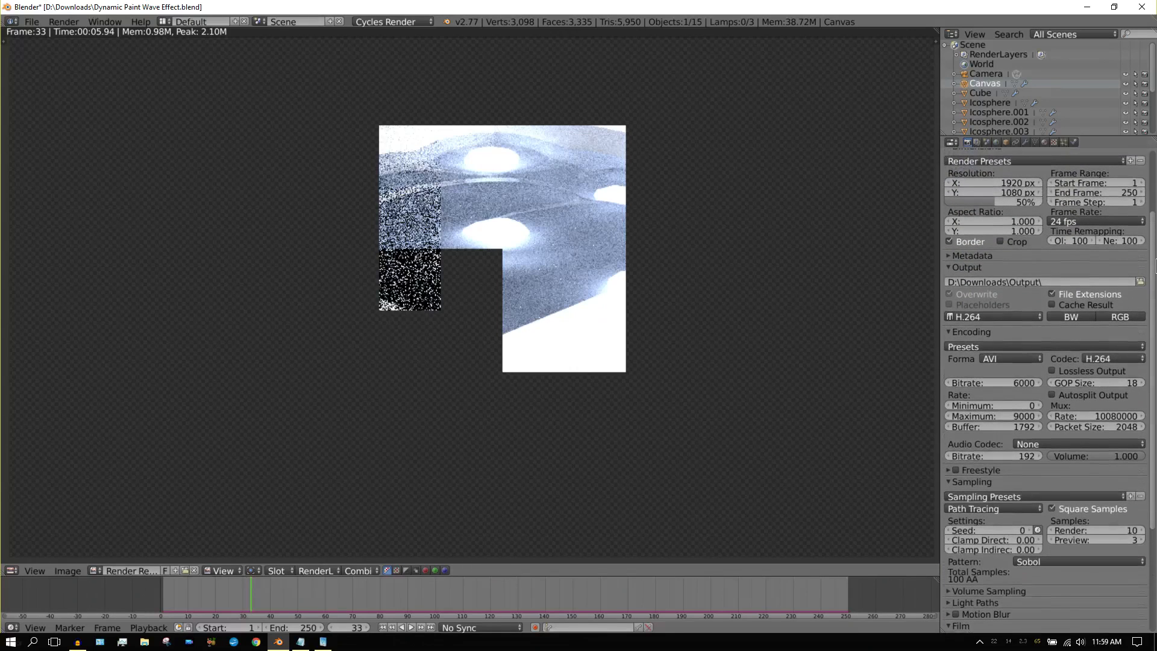
{"action": "left_click", "coordinate": [1121, 527]}
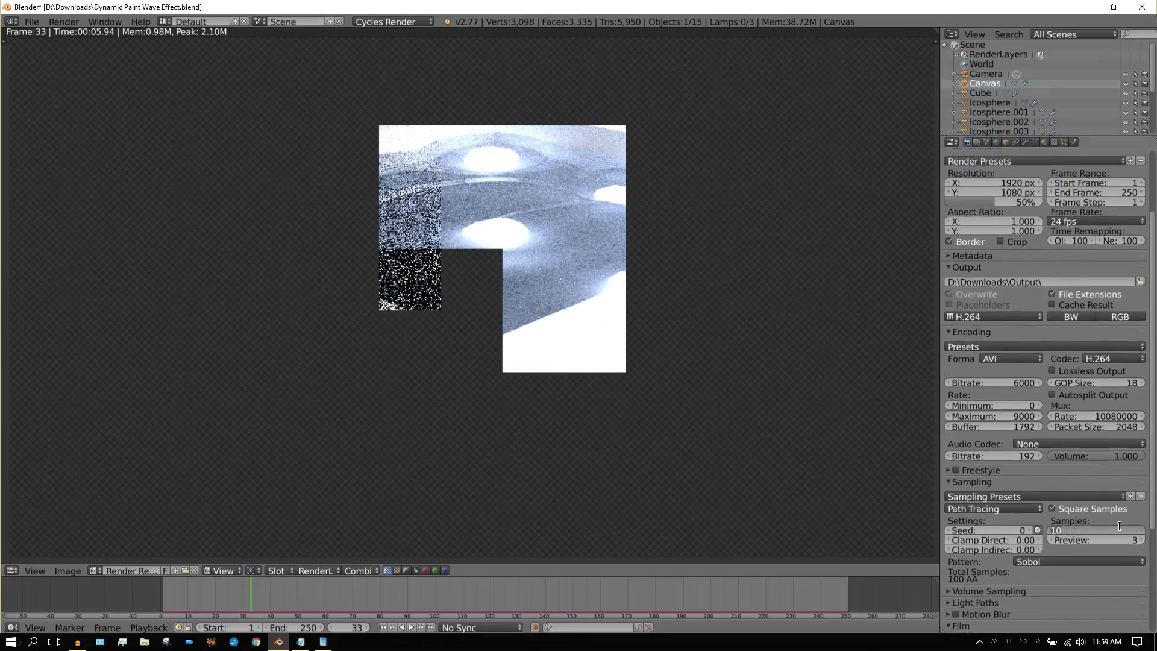
{"action": "type", "text": "20"}
{"action": "key", "text": "Return"}
{"action": "scroll", "coordinate": [967, 183], "scroll_direction": "up", "scroll_amount": 5}
{"action": "left_click", "coordinate": [974, 187]}
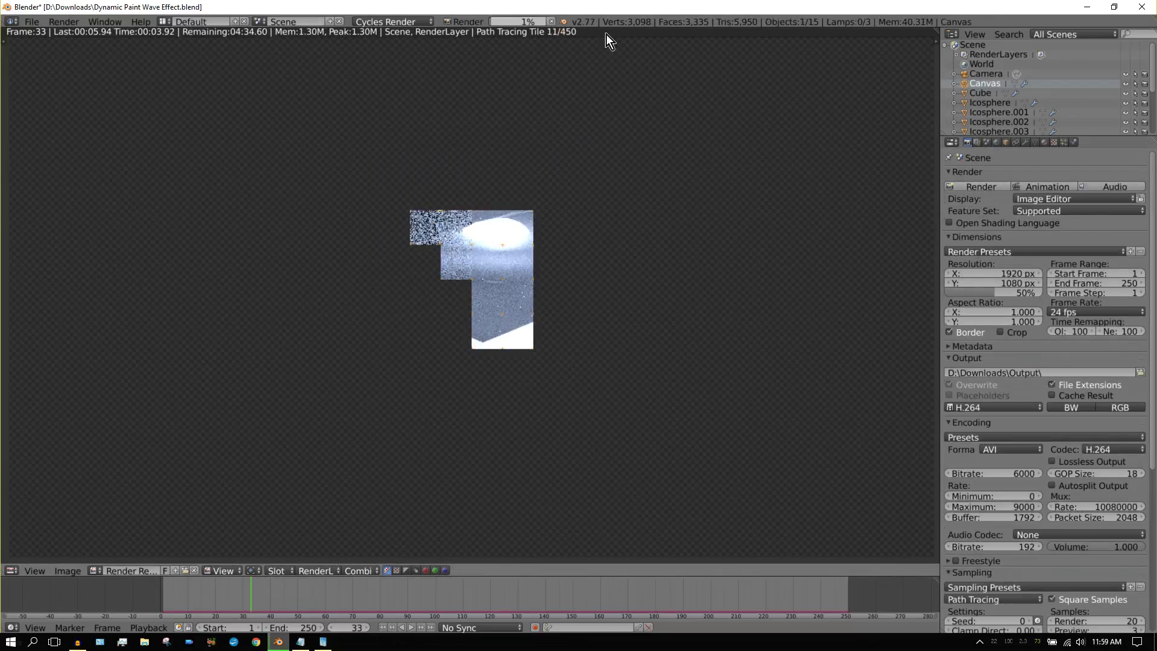
{"action": "left_click", "coordinate": [549, 23]}
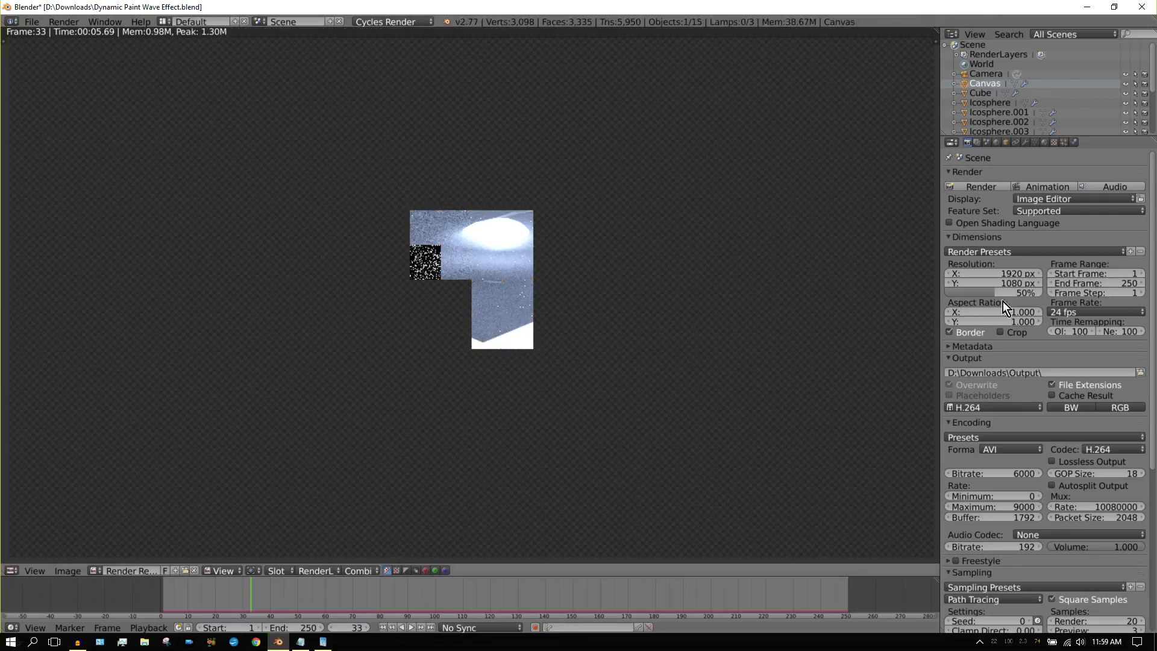
Step: Set the render resolution scale to 100% and the render samples to 15
{"action": "left_click_drag", "start_coordinate": [995, 293], "coordinate": [1043, 293]}
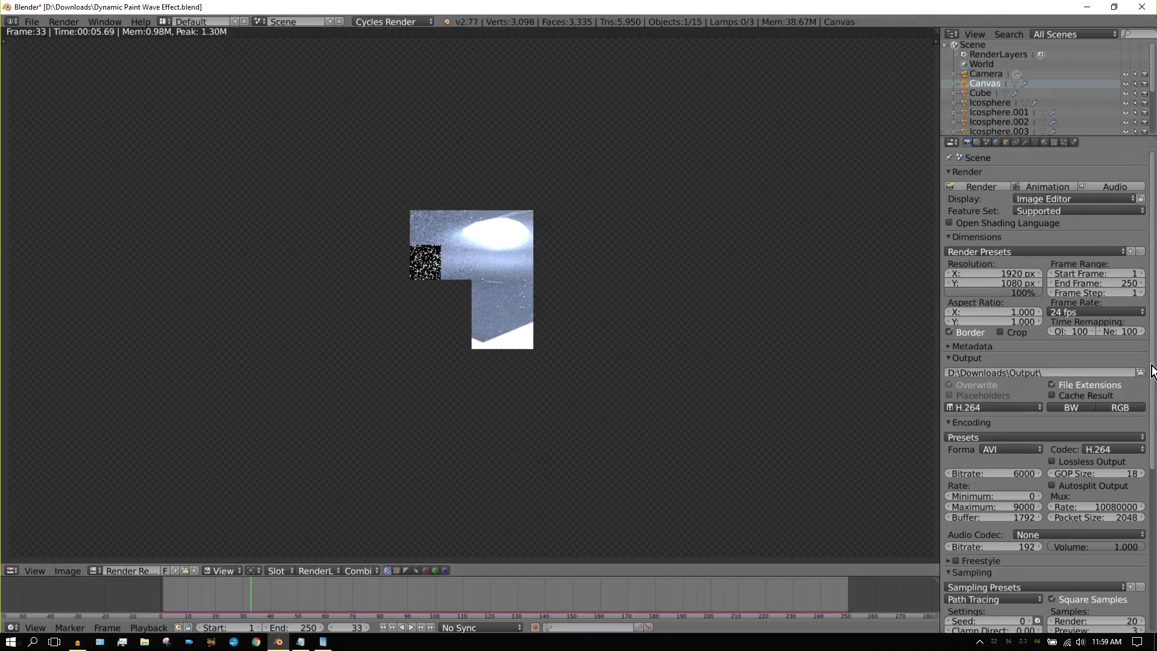
{"action": "scroll", "coordinate": [1135, 470], "scroll_direction": "down", "scroll_amount": 5}
{"action": "left_click", "coordinate": [1124, 513]}
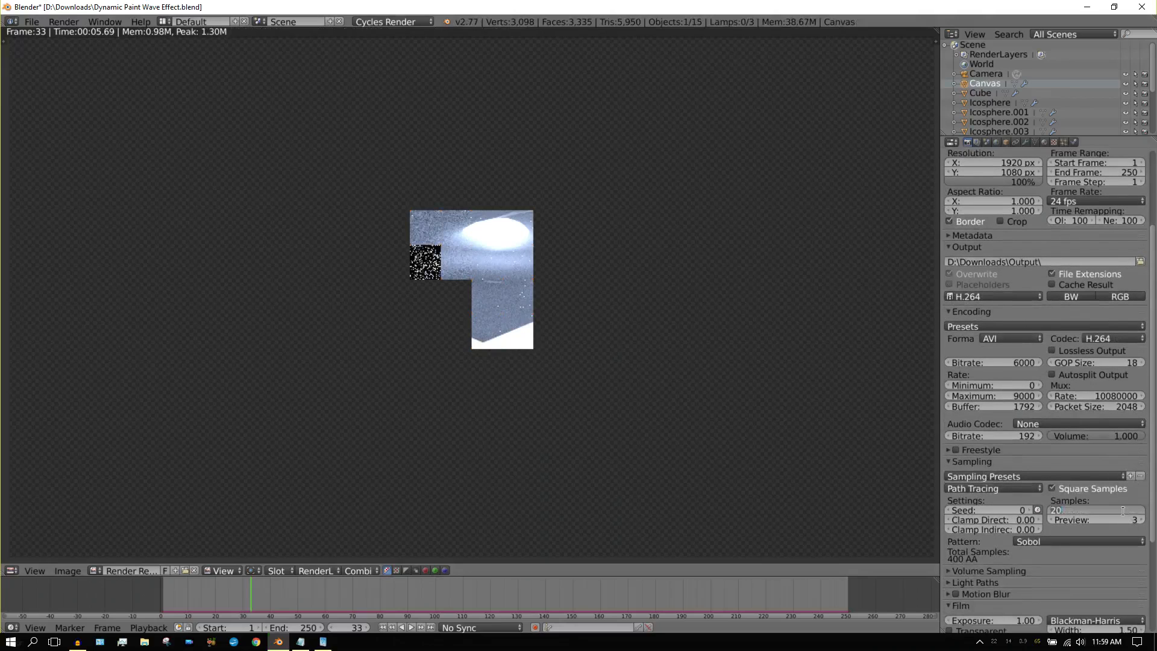
{"action": "type", "text": "15"}
{"action": "key", "text": "Return"}
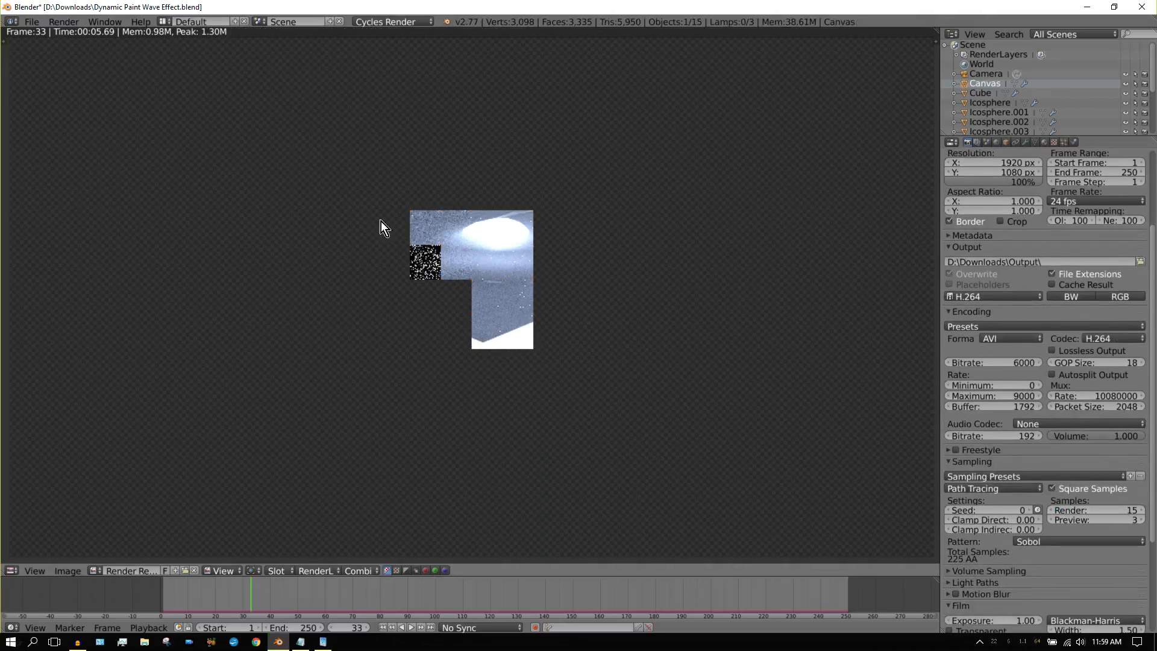
Step: Test render frame 33 at full resolution, stop the render partway, and restore the 3D view
{"action": "left_click", "coordinate": [64, 22]}
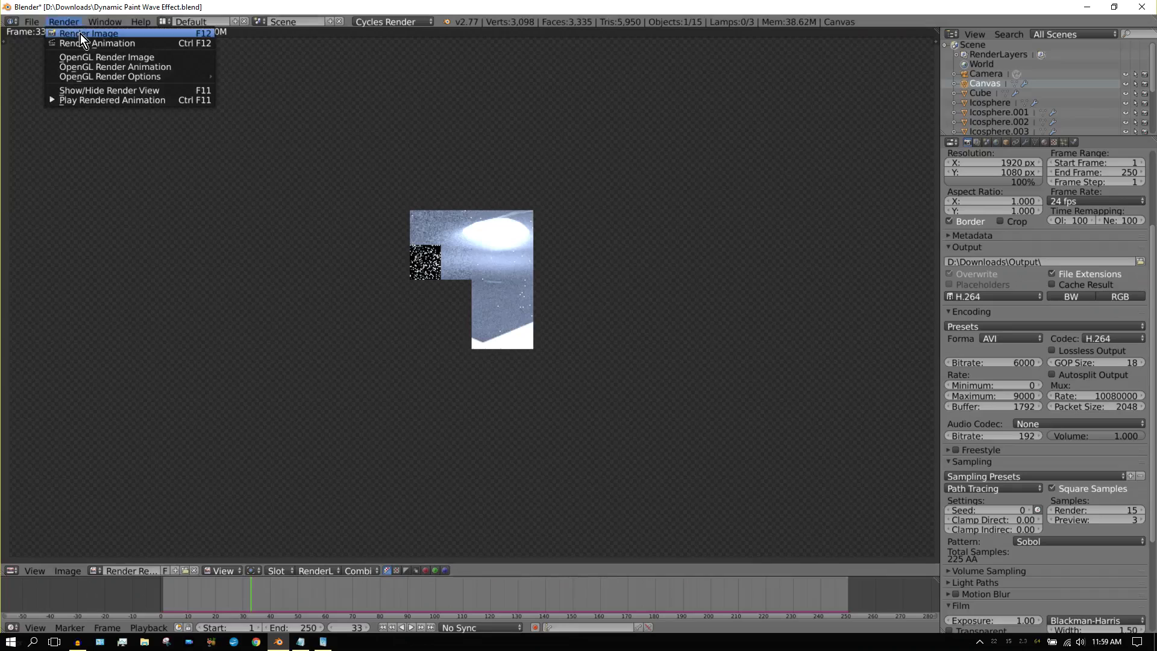
{"action": "left_click", "coordinate": [81, 34]}
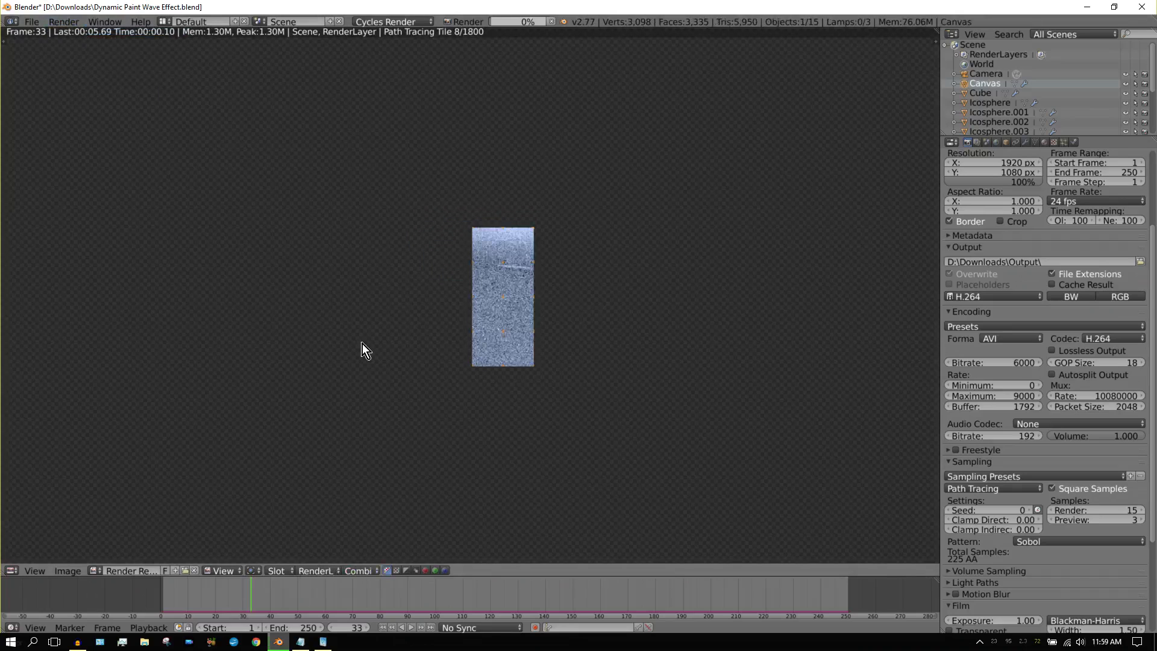
{"action": "scroll", "coordinate": [362, 343], "scroll_direction": "down", "scroll_amount": 3}
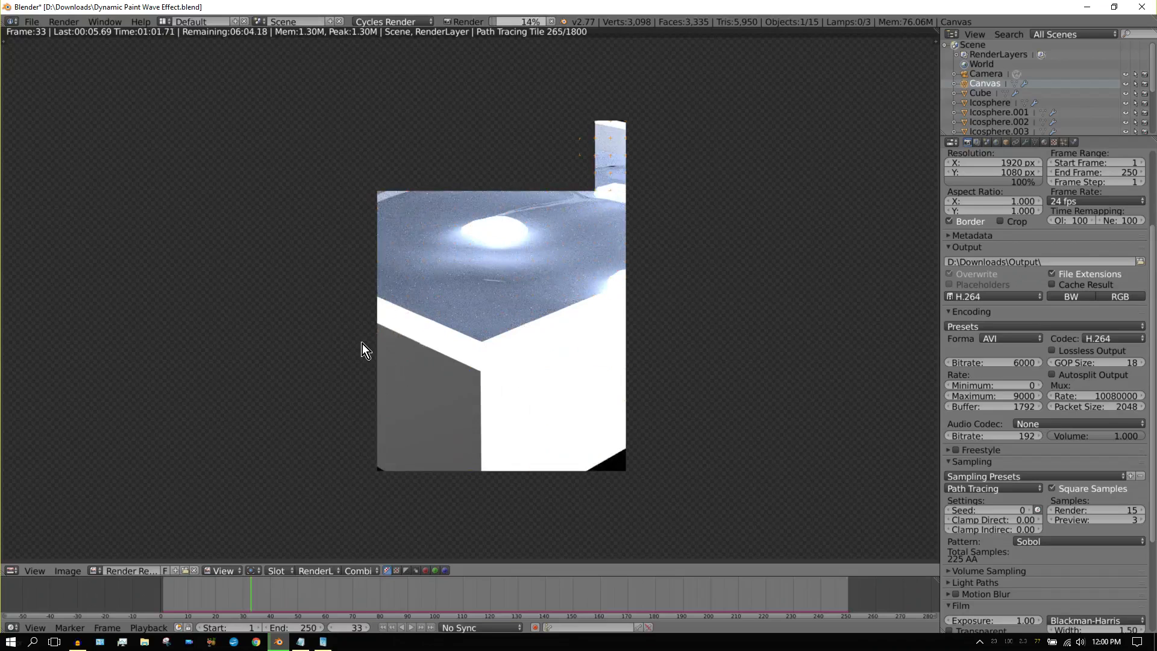
{"action": "left_click", "coordinate": [551, 21]}
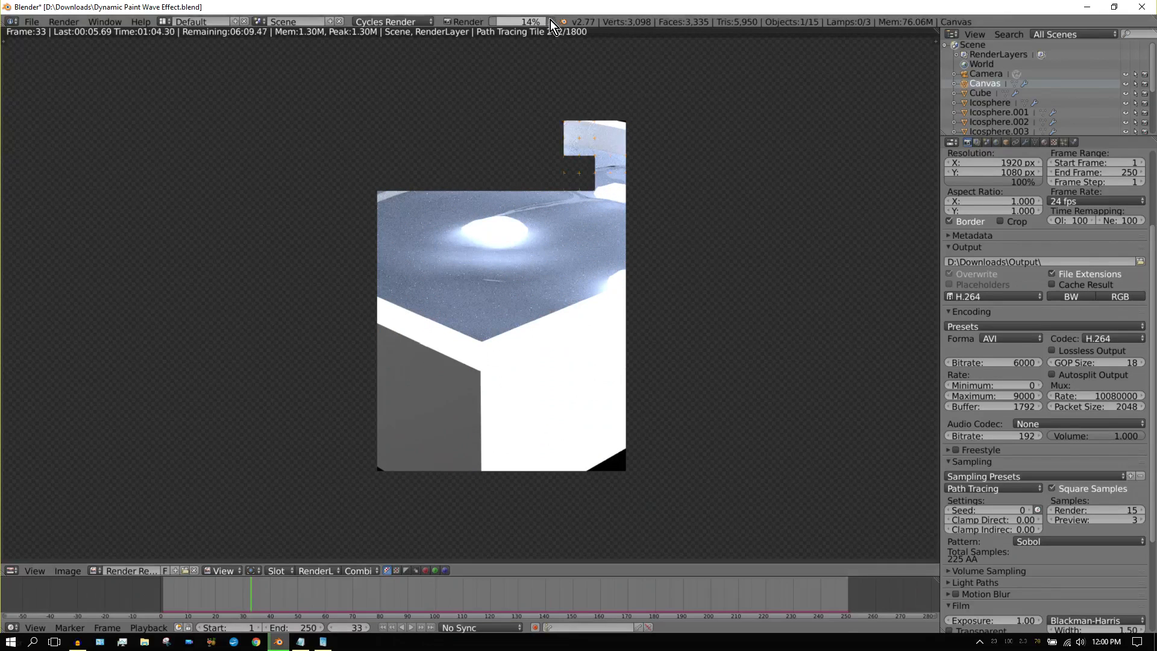
{"action": "left_click", "coordinate": [11, 570]}
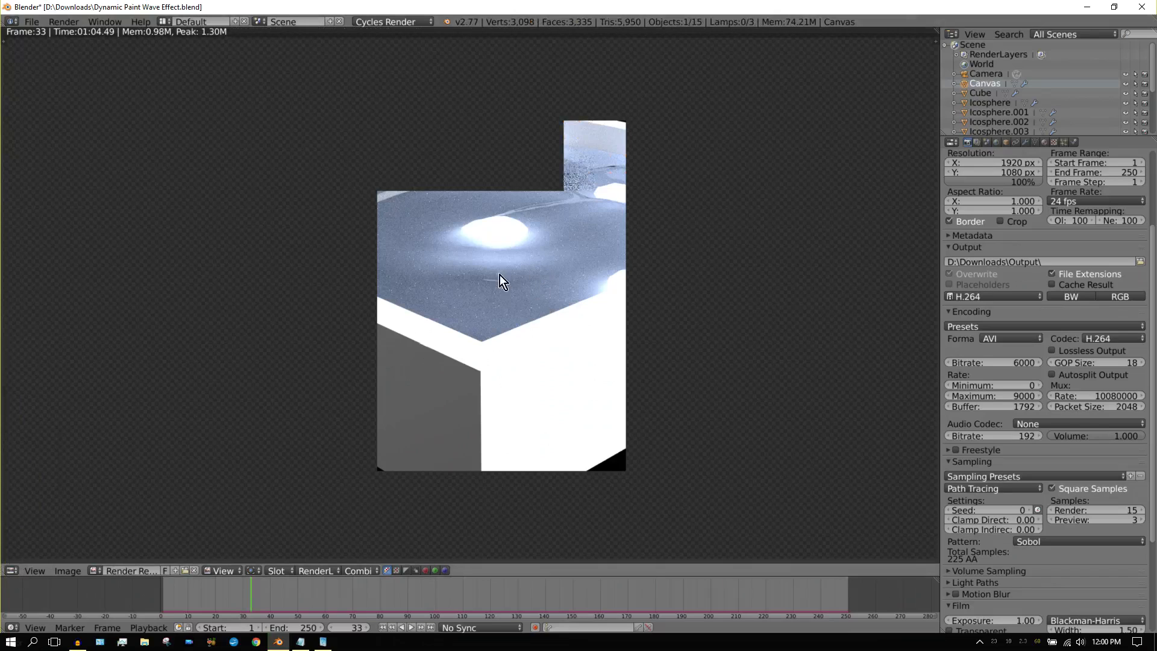
{"action": "left_click", "coordinate": [12, 570]}
{"action": "left_click", "coordinate": [31, 558]}
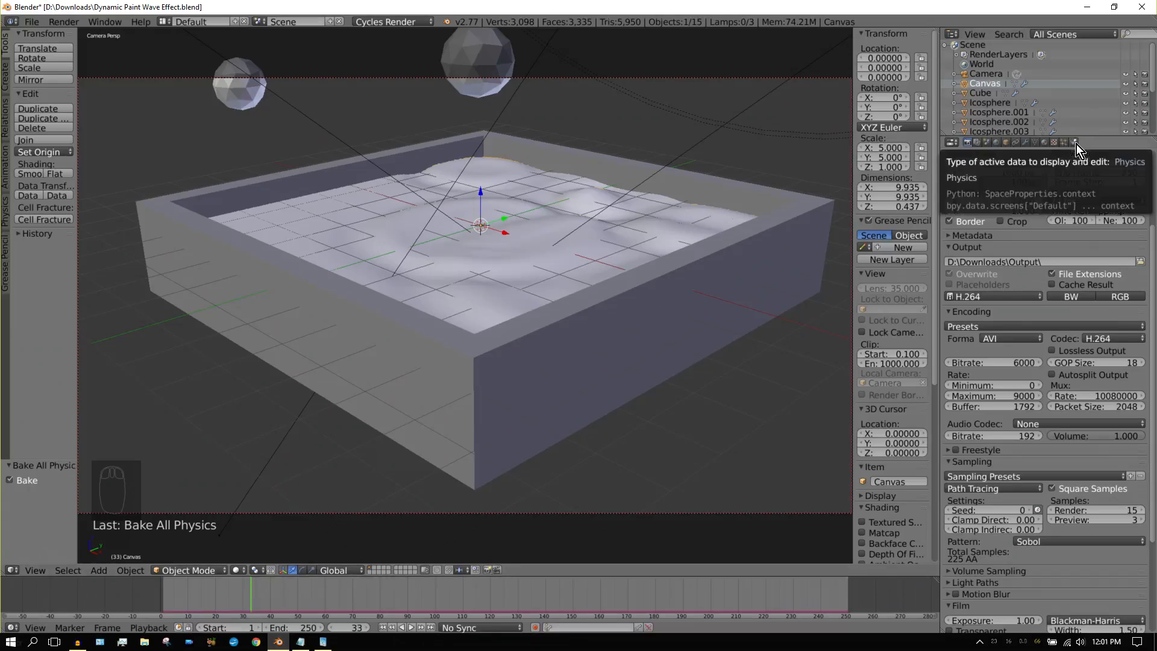
Step: Select the Canvas water surface and bring up its material settings
{"action": "right_click", "coordinate": [497, 268]}
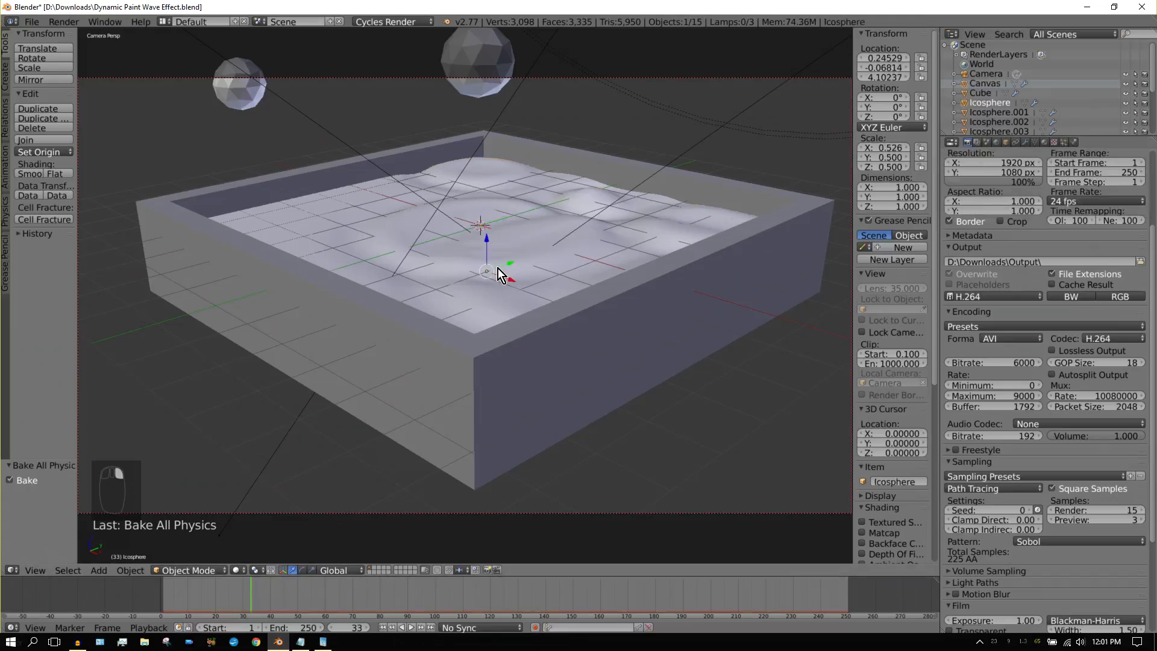
{"action": "right_click", "coordinate": [554, 236]}
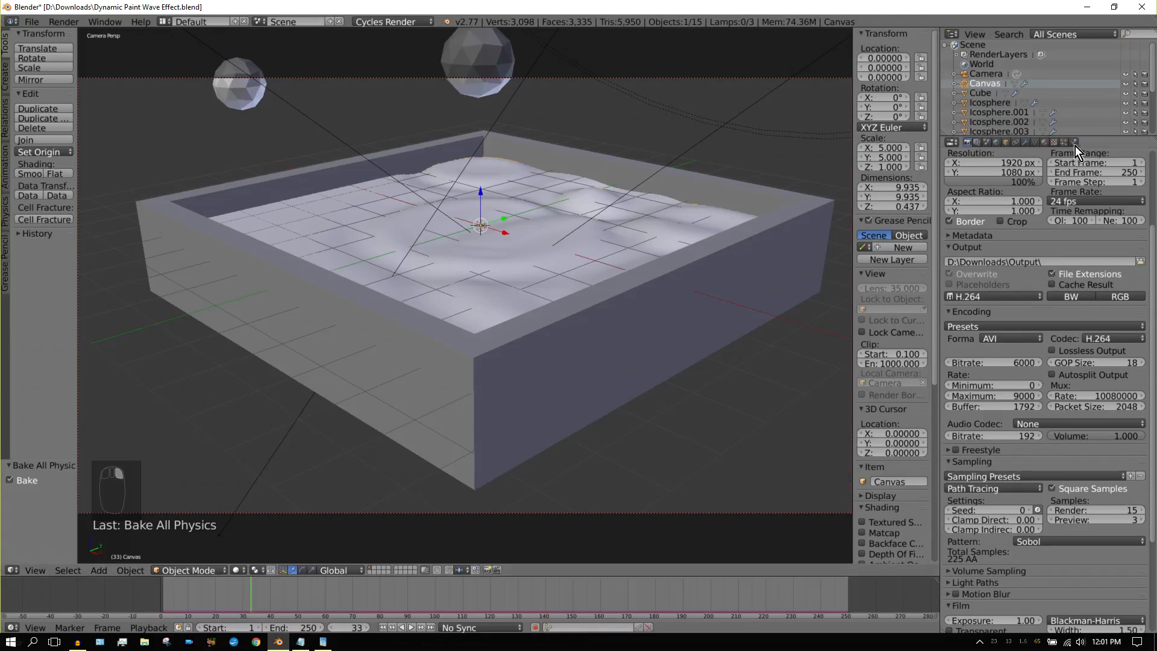
{"action": "left_click", "coordinate": [1049, 142]}
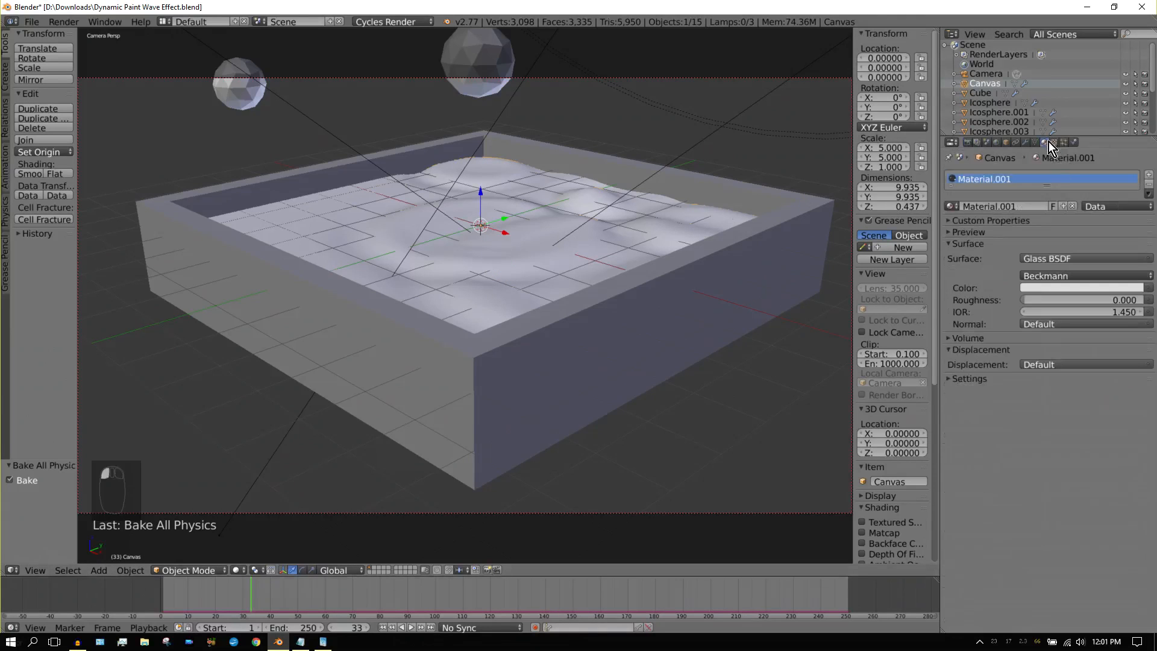
Step: Brighten the Glass BSDF color of the Canvas water material to pure white
{"action": "left_click", "coordinate": [1094, 287]}
{"action": "left_click_drag", "start_coordinate": [1137, 156], "coordinate": [1137, 148]}
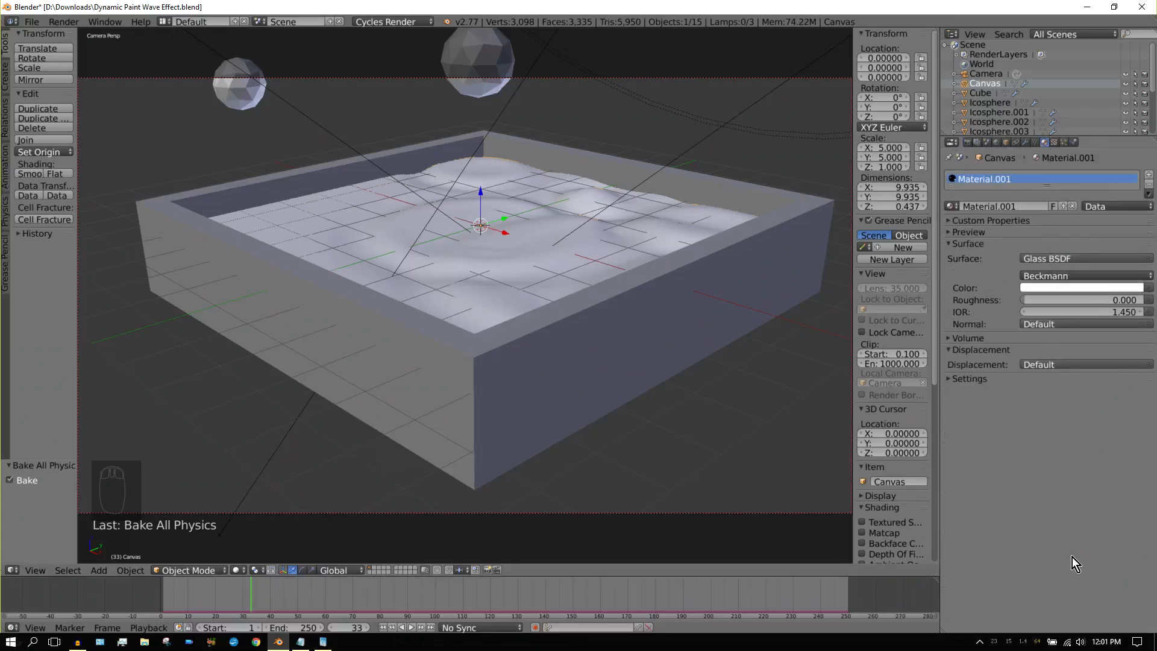
Step: Disable both reflective and refractive caustics in the Cycles light path settings of the scene
{"action": "left_click", "coordinate": [969, 143]}
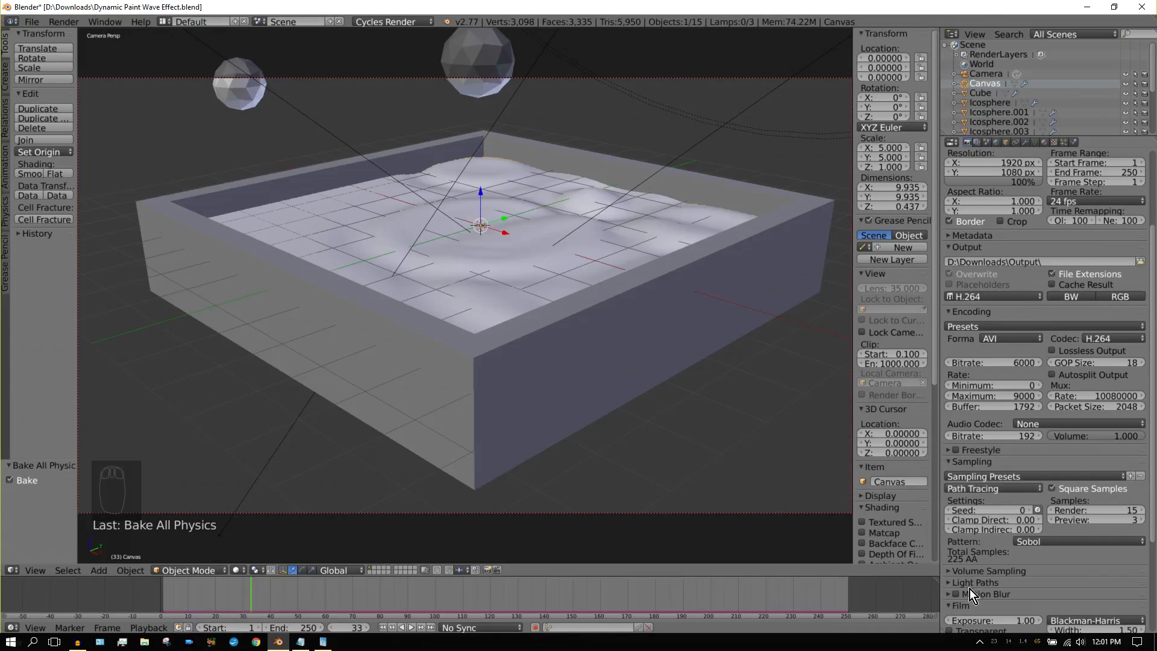
{"action": "left_click", "coordinate": [950, 571]}
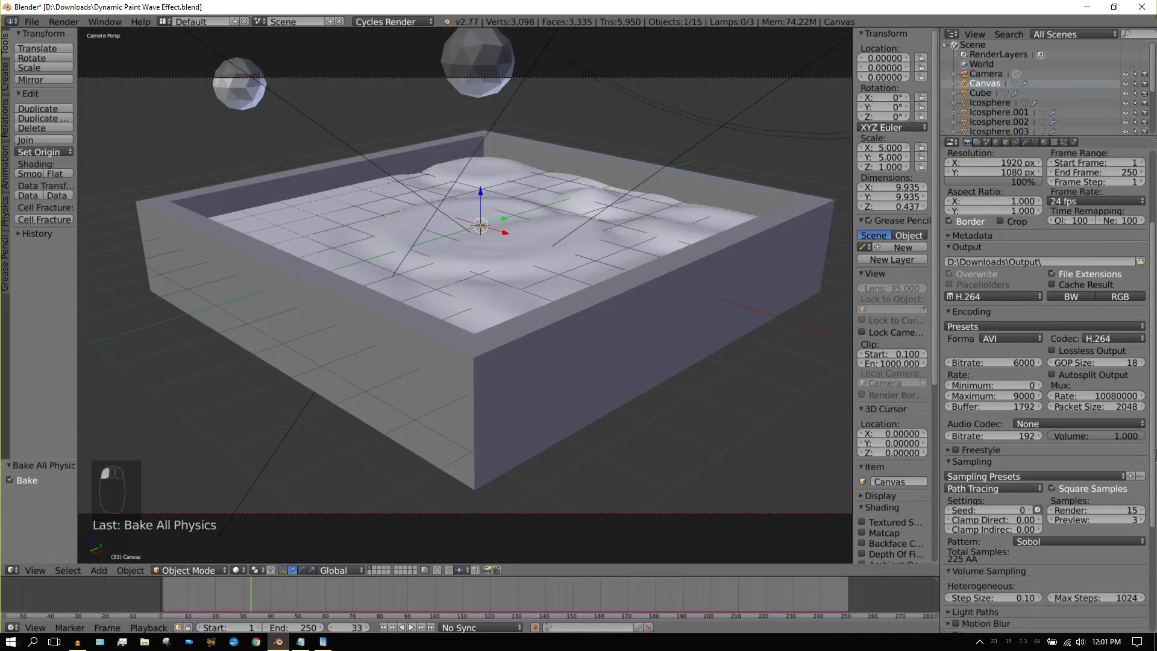
{"action": "scroll", "coordinate": [1155, 482], "scroll_direction": "down", "scroll_amount": 6}
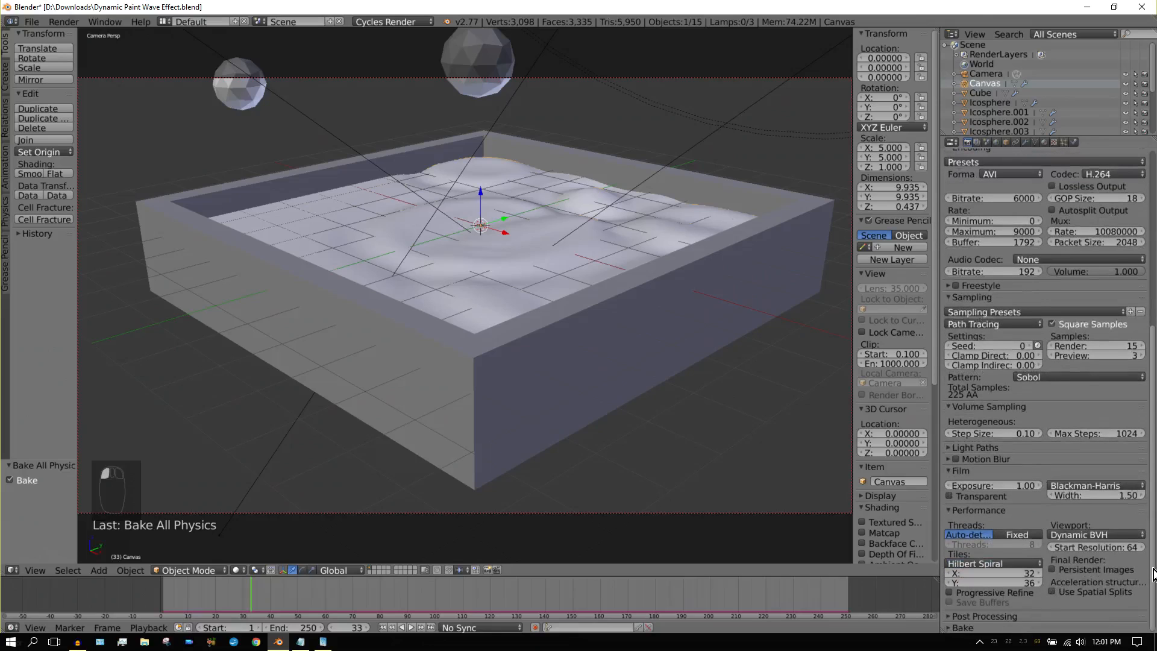
{"action": "left_click", "coordinate": [949, 447]}
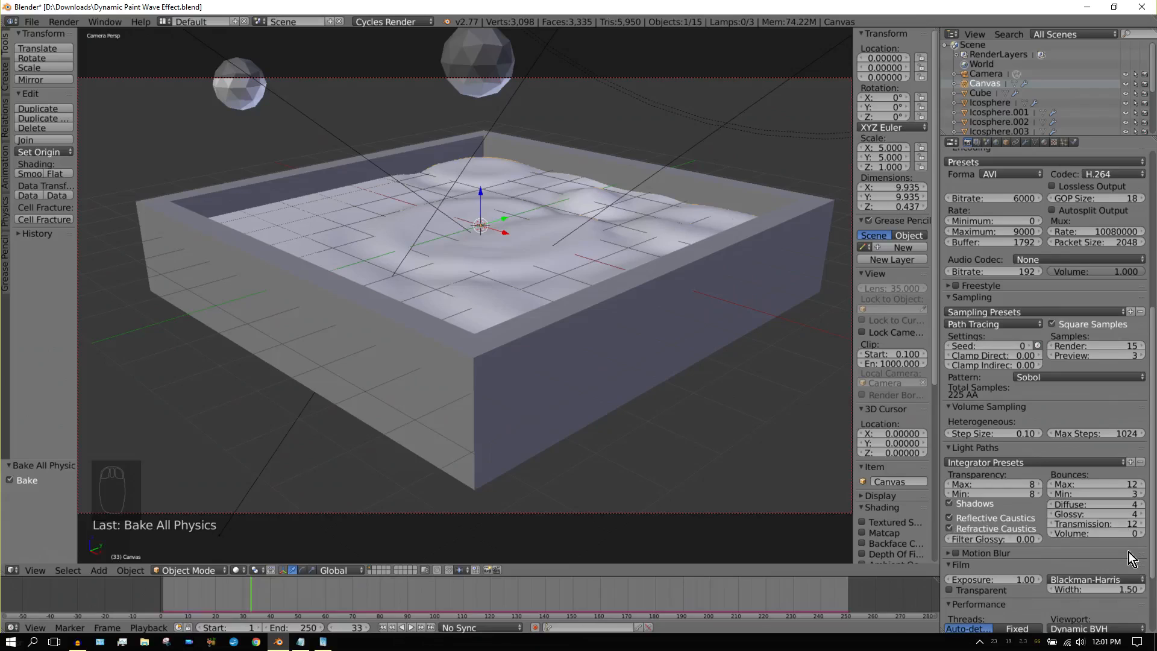
{"action": "left_click", "coordinate": [948, 519]}
{"action": "left_click", "coordinate": [951, 528]}
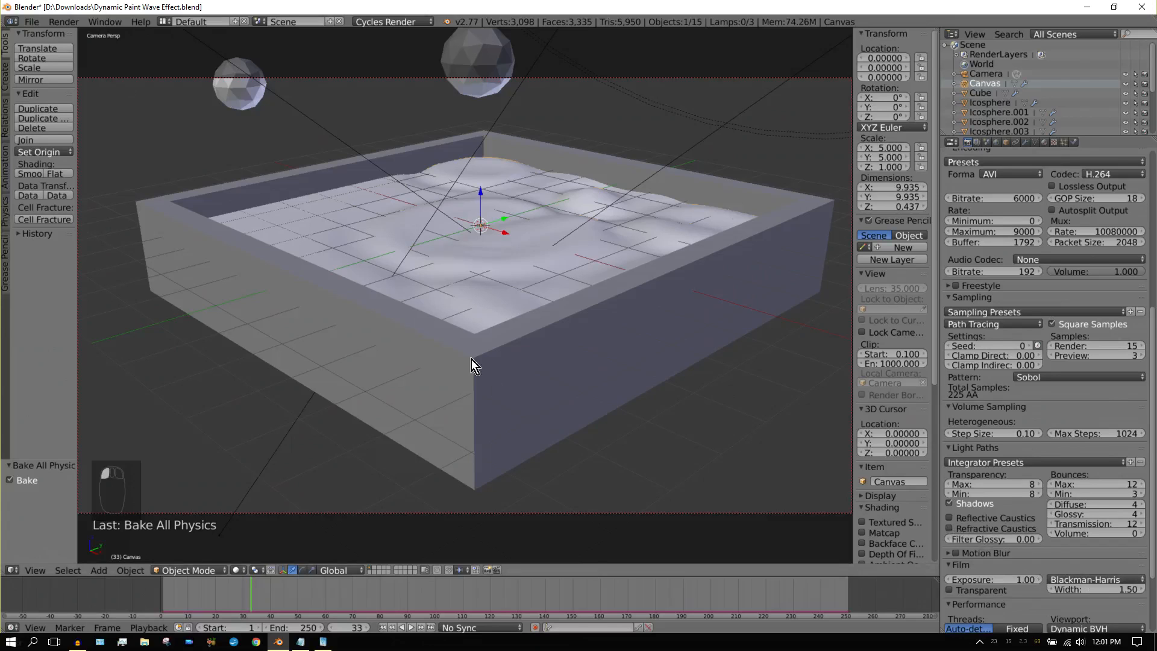
Step: Test render frame 33 with caustics disabled, cancel the render partway, and return to the 3D view
{"action": "left_click", "coordinate": [63, 22]}
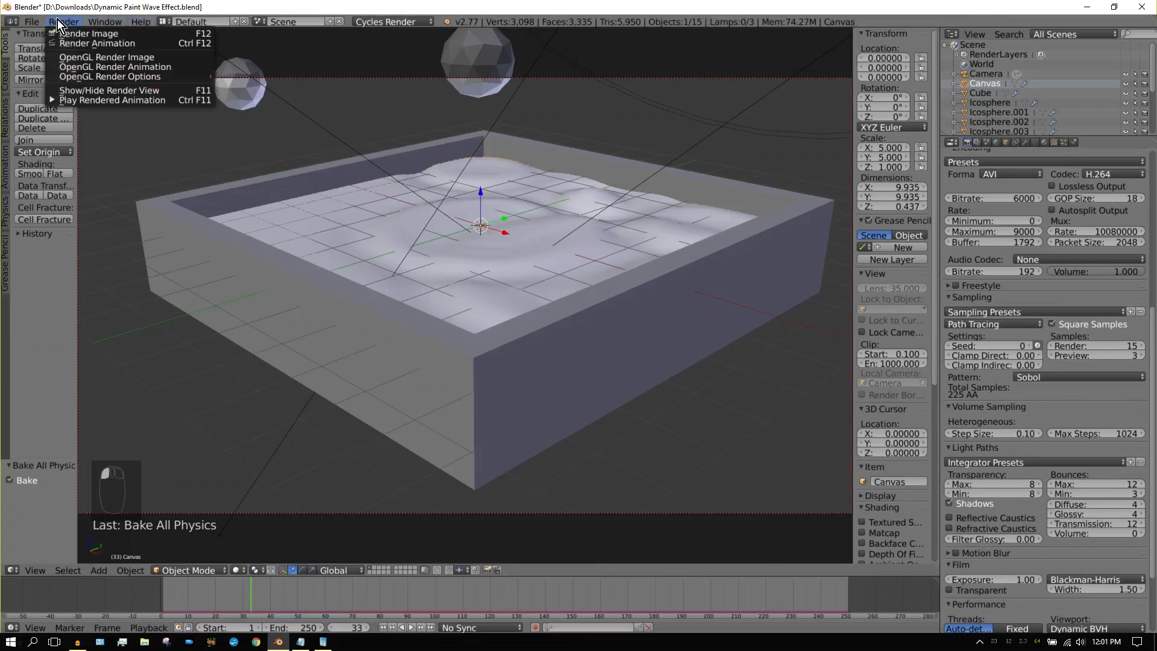
{"action": "left_click", "coordinate": [85, 34]}
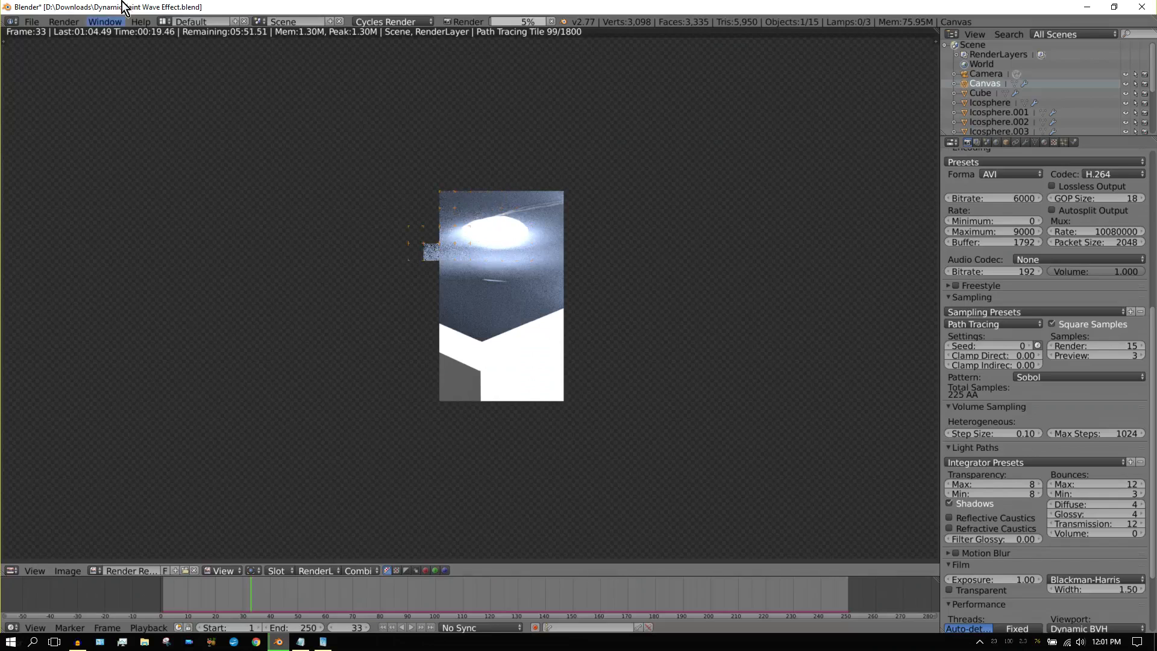
{"action": "left_click", "coordinate": [551, 21]}
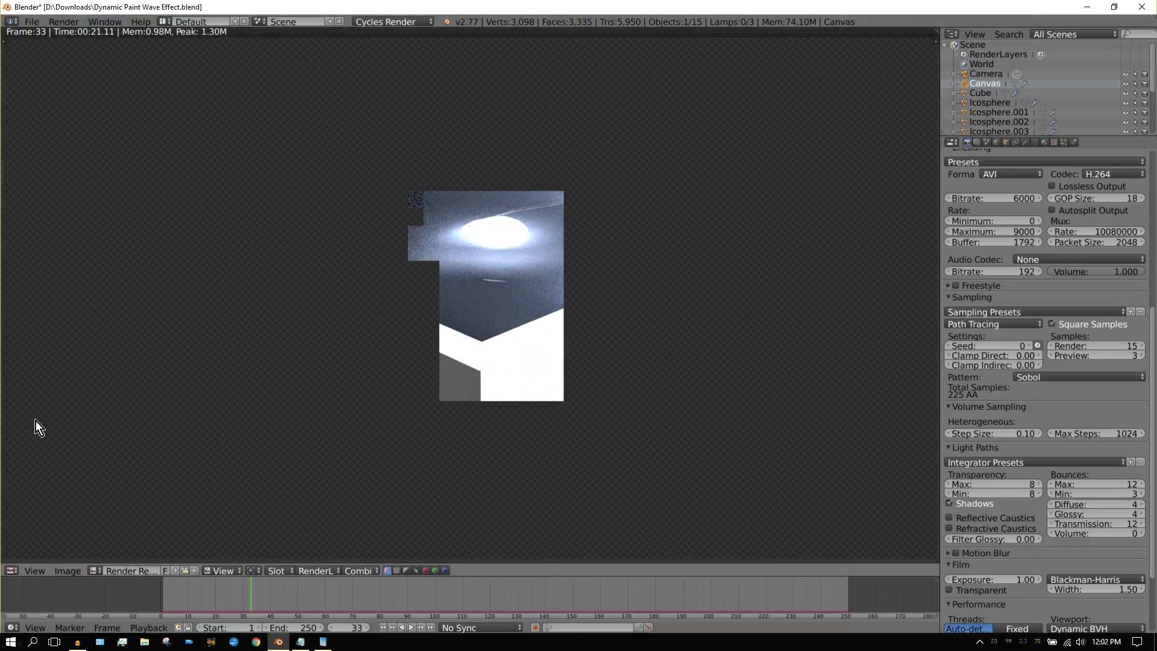
{"action": "left_click", "coordinate": [16, 574]}
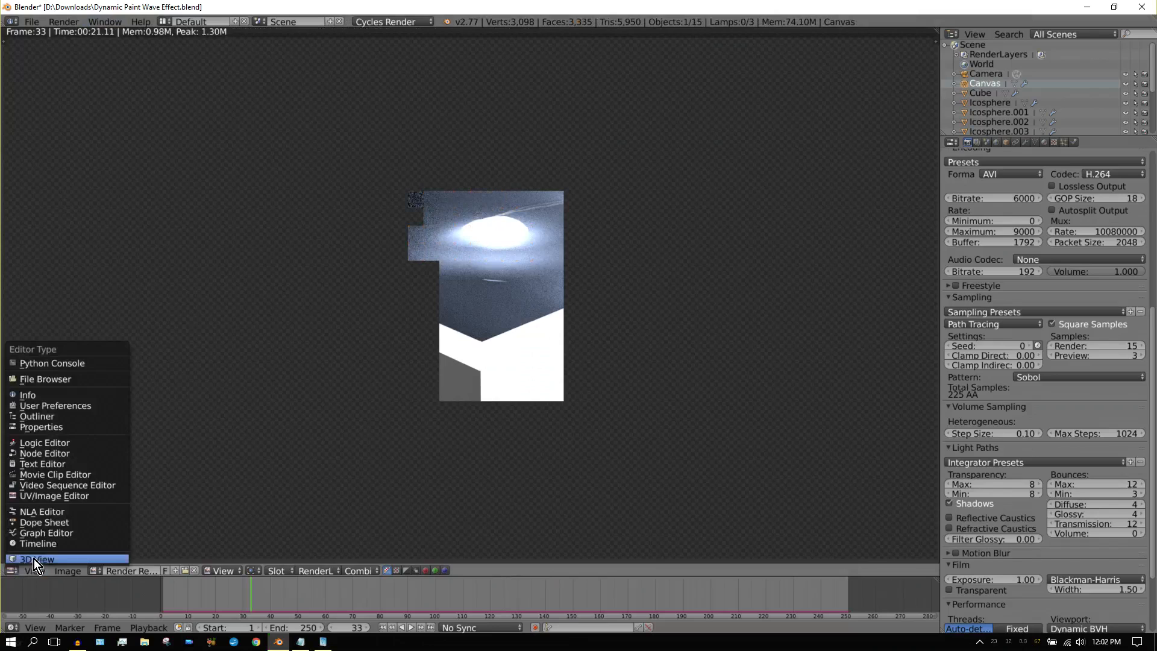
{"action": "left_click", "coordinate": [34, 559]}
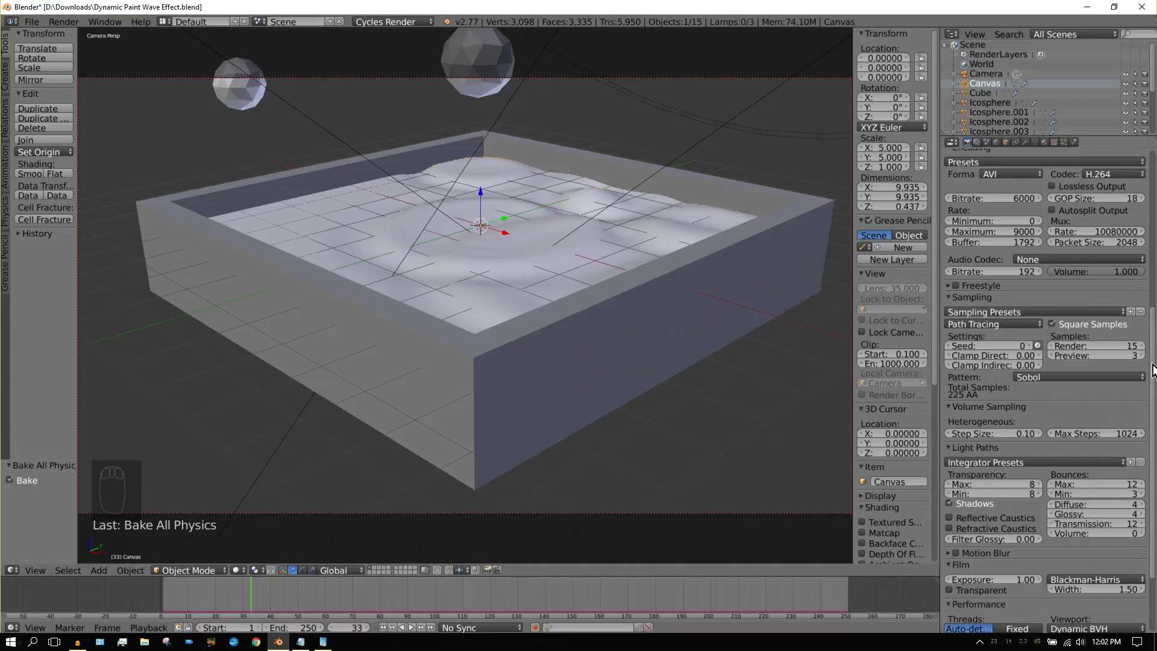
Step: Change the render output file format to JPEG with 100% quality
{"action": "left_click_drag", "start_coordinate": [1153, 370], "coordinate": [1155, 272]}
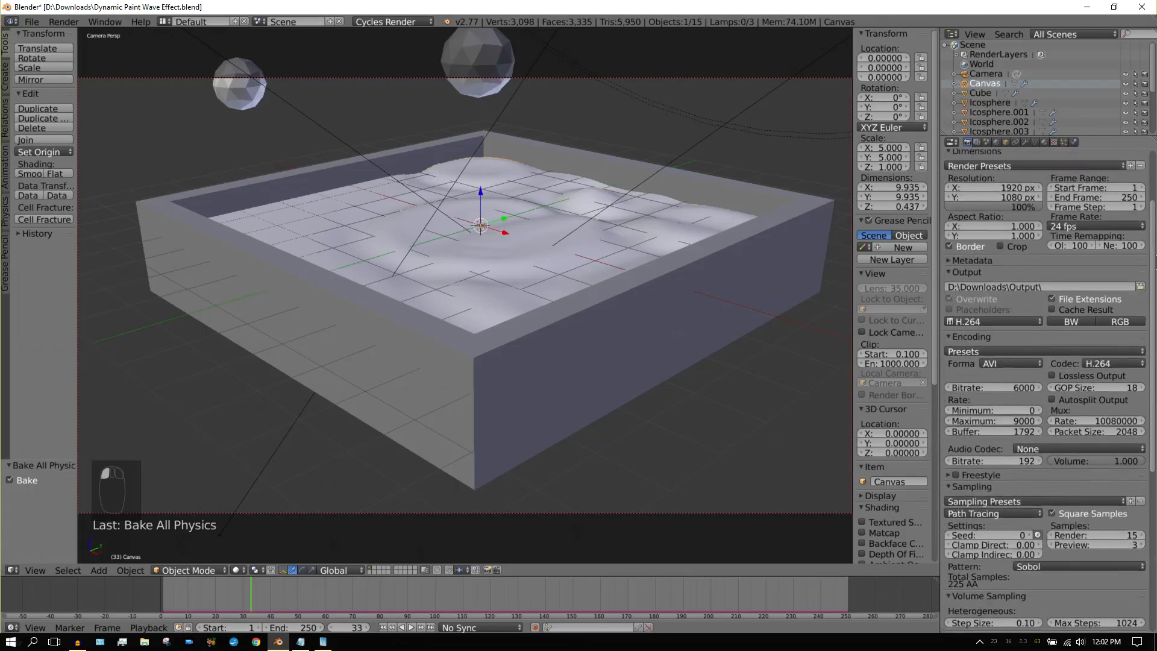
{"action": "left_click", "coordinate": [1011, 321]}
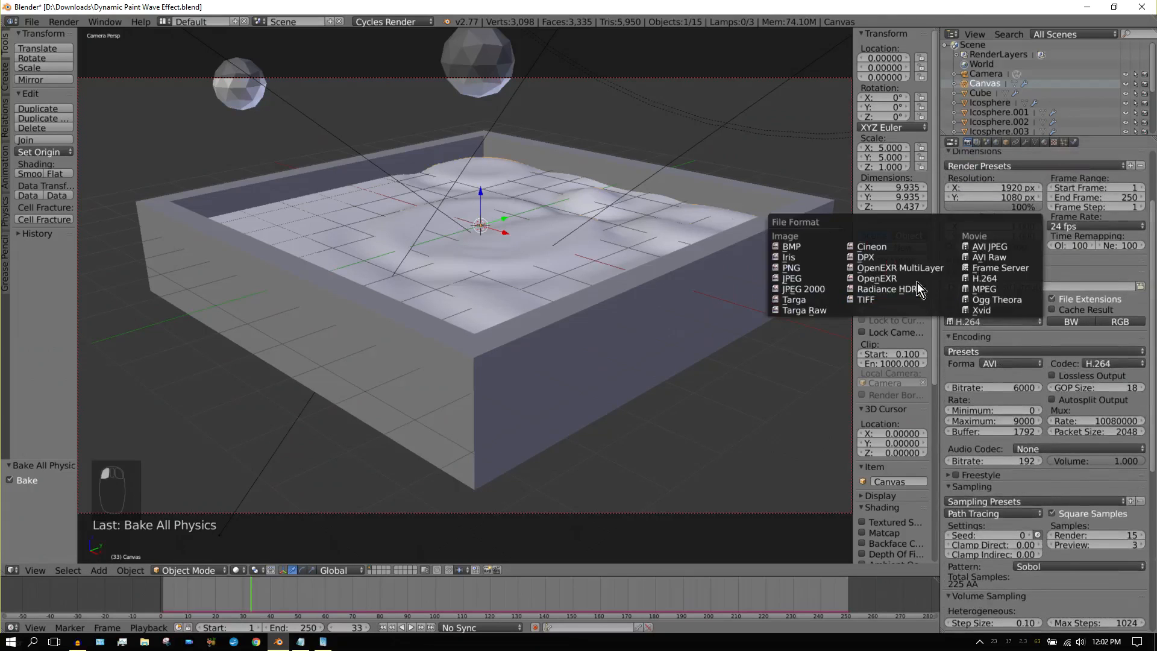
{"action": "left_click", "coordinate": [784, 280]}
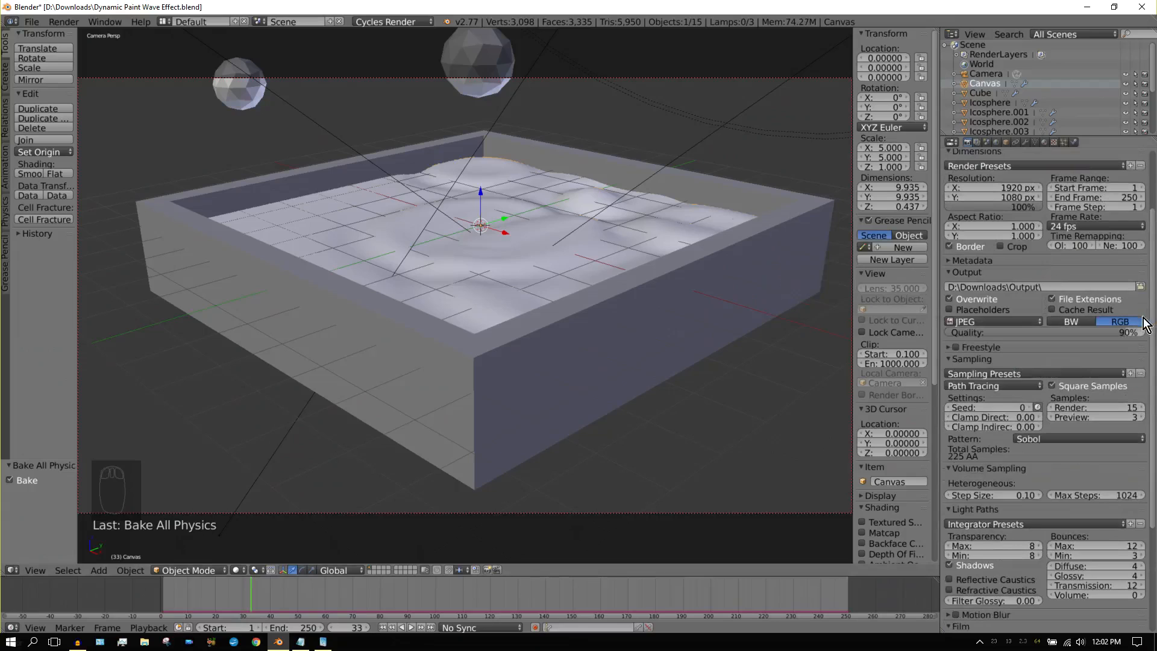
{"action": "left_click_drag", "start_coordinate": [1096, 334], "coordinate": [1147, 339]}
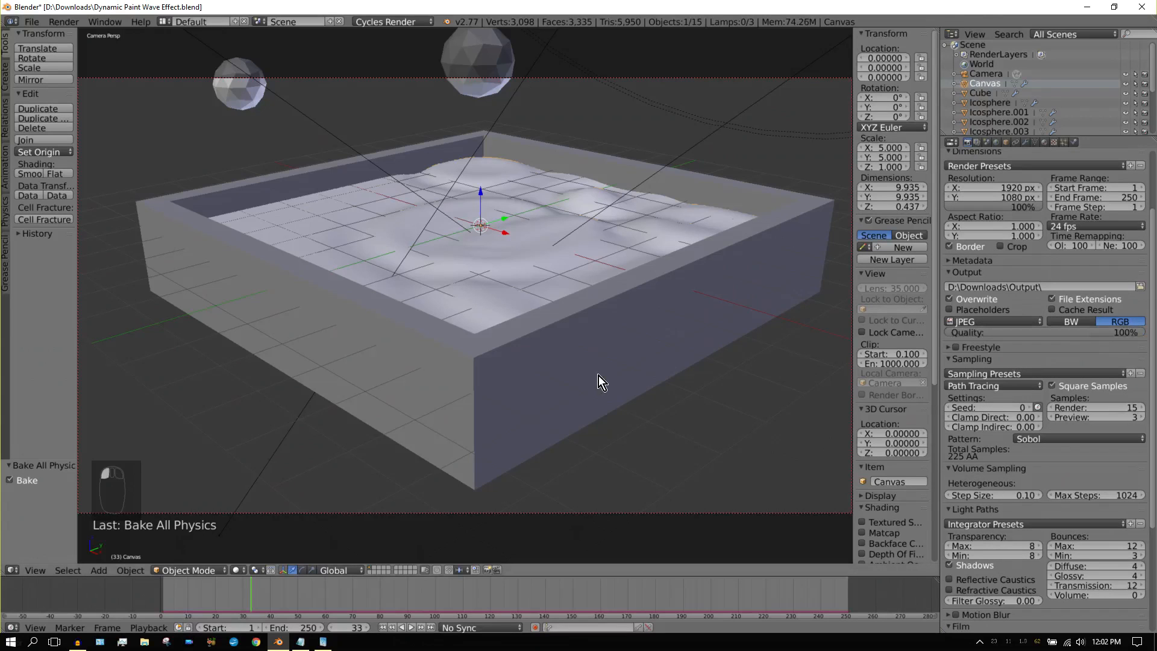